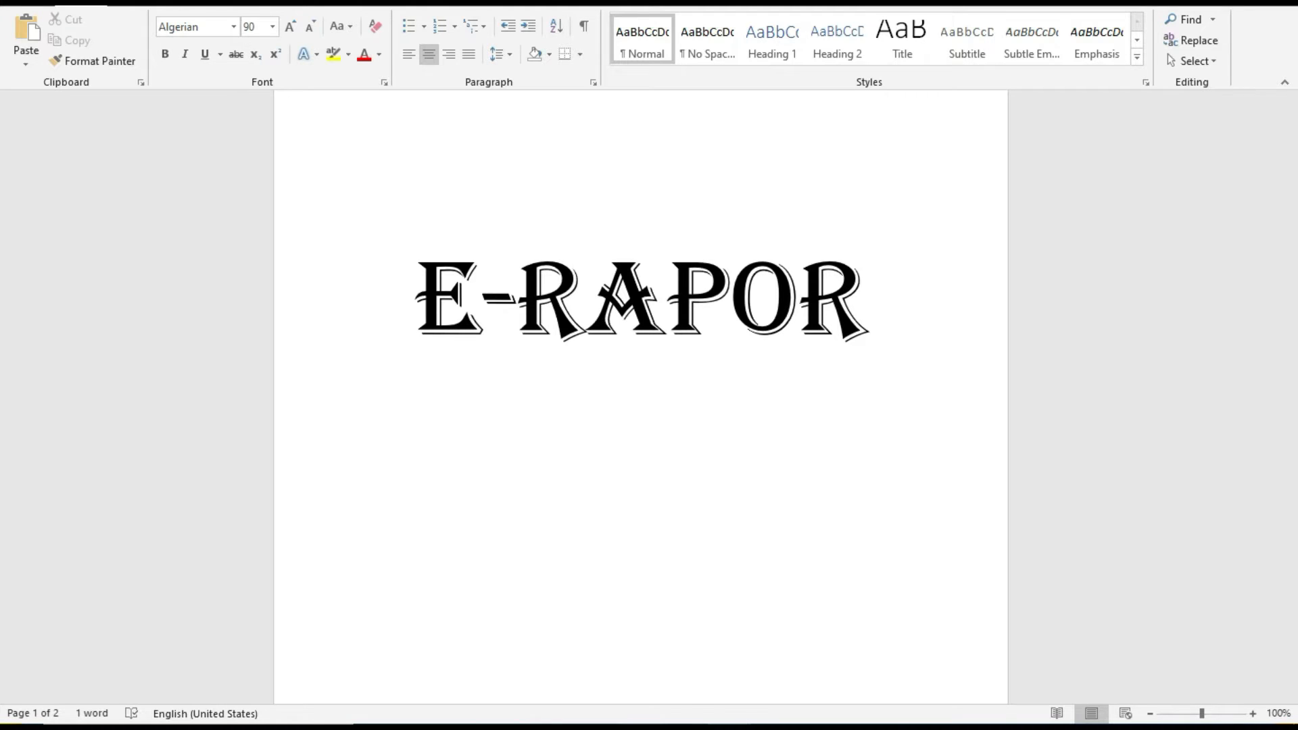
Step: Switch to e-Rapor SMK and review the functions under Referensi, Perencanaan and Penilaian
left_click(643, 727)
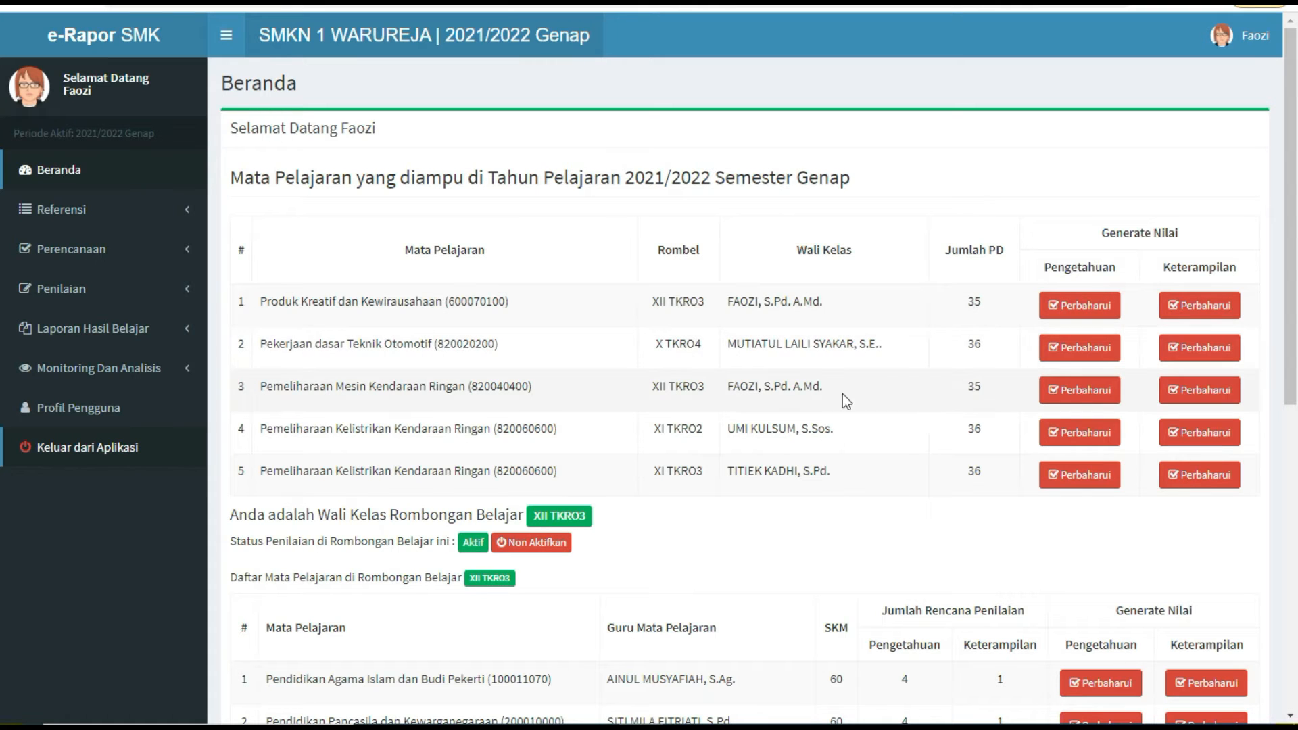
left_click(118, 223)
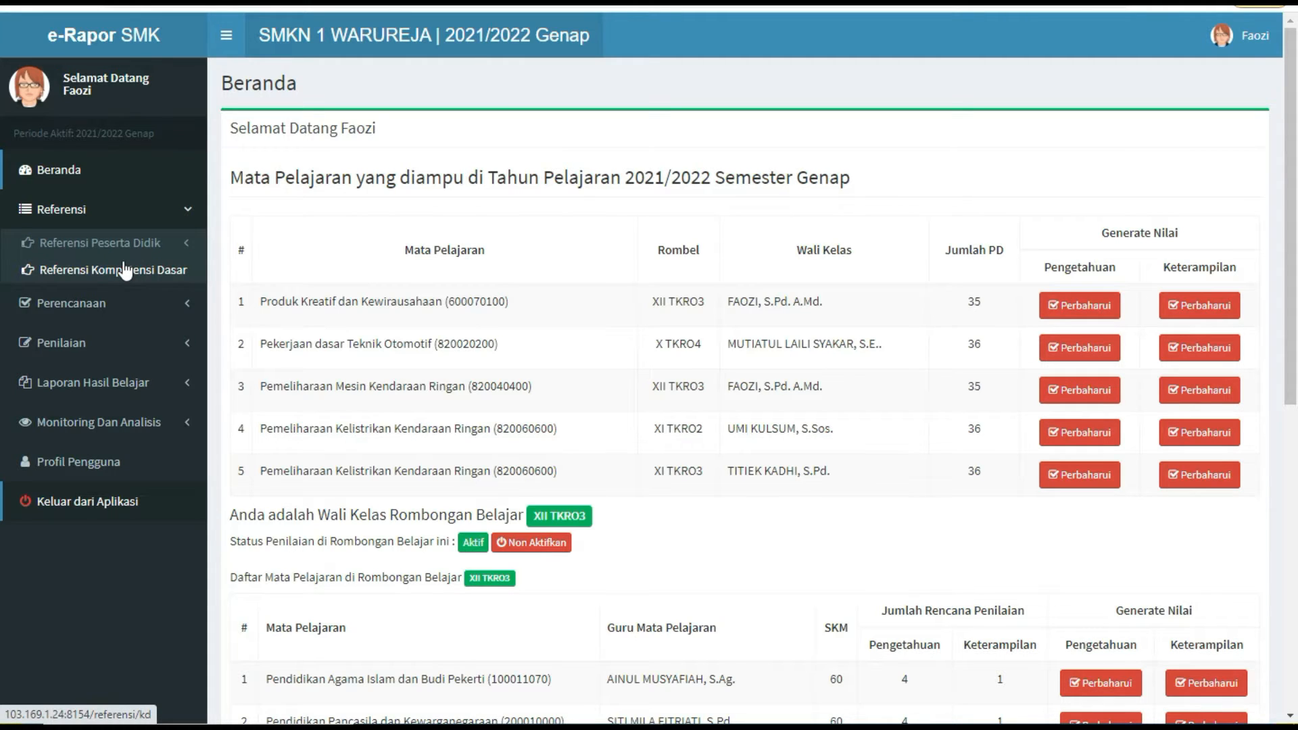
left_click(186, 210)
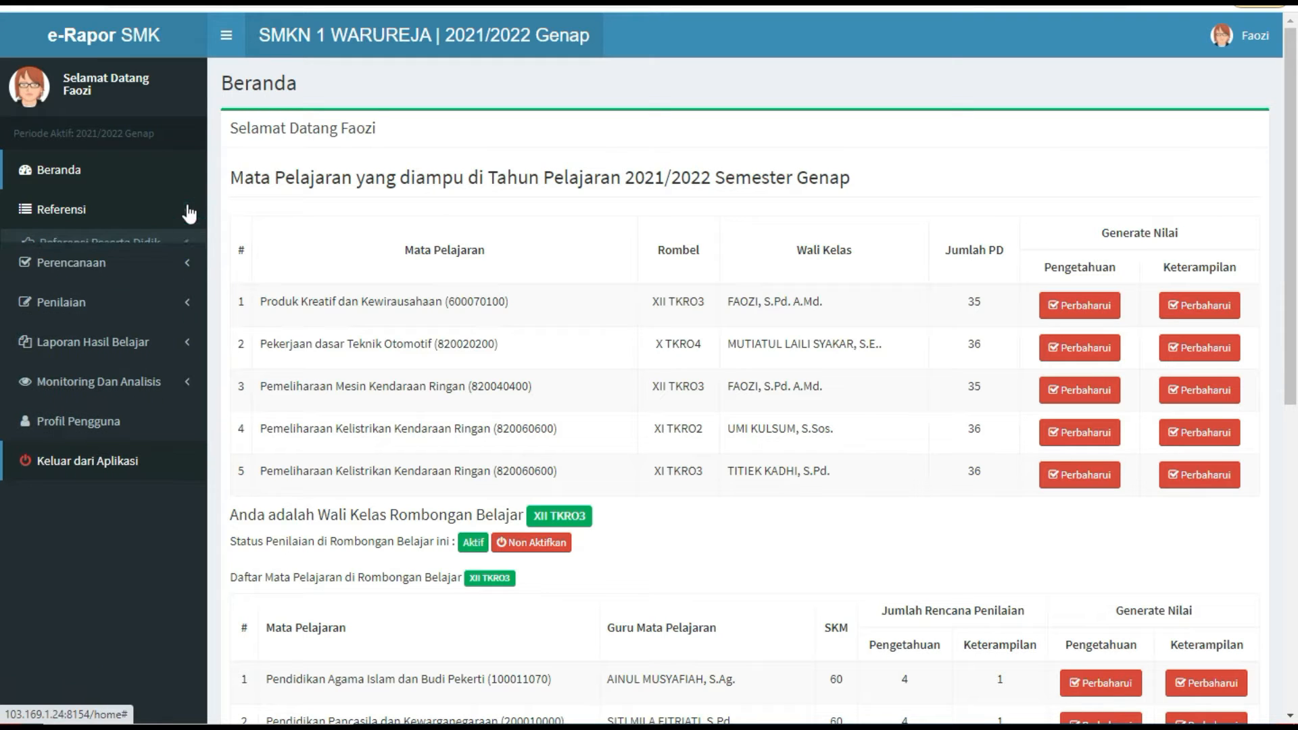
left_click(108, 263)
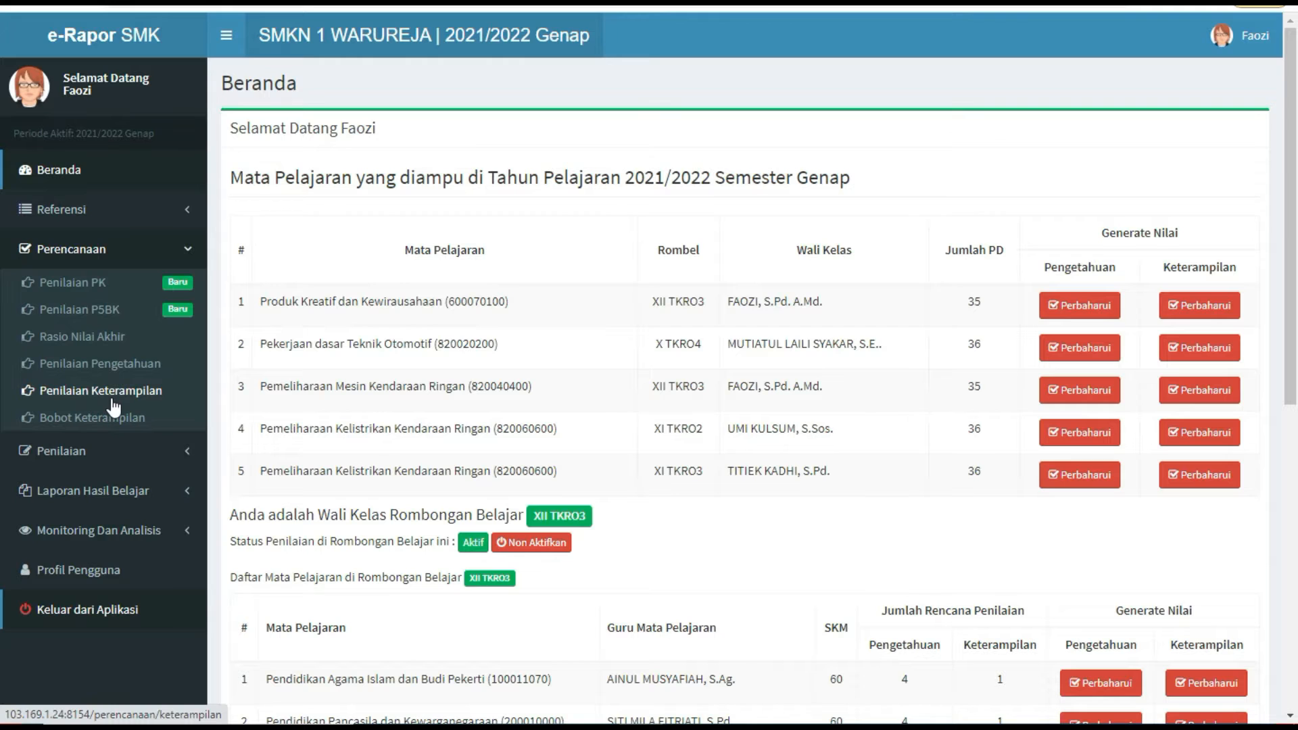
left_click(187, 252)
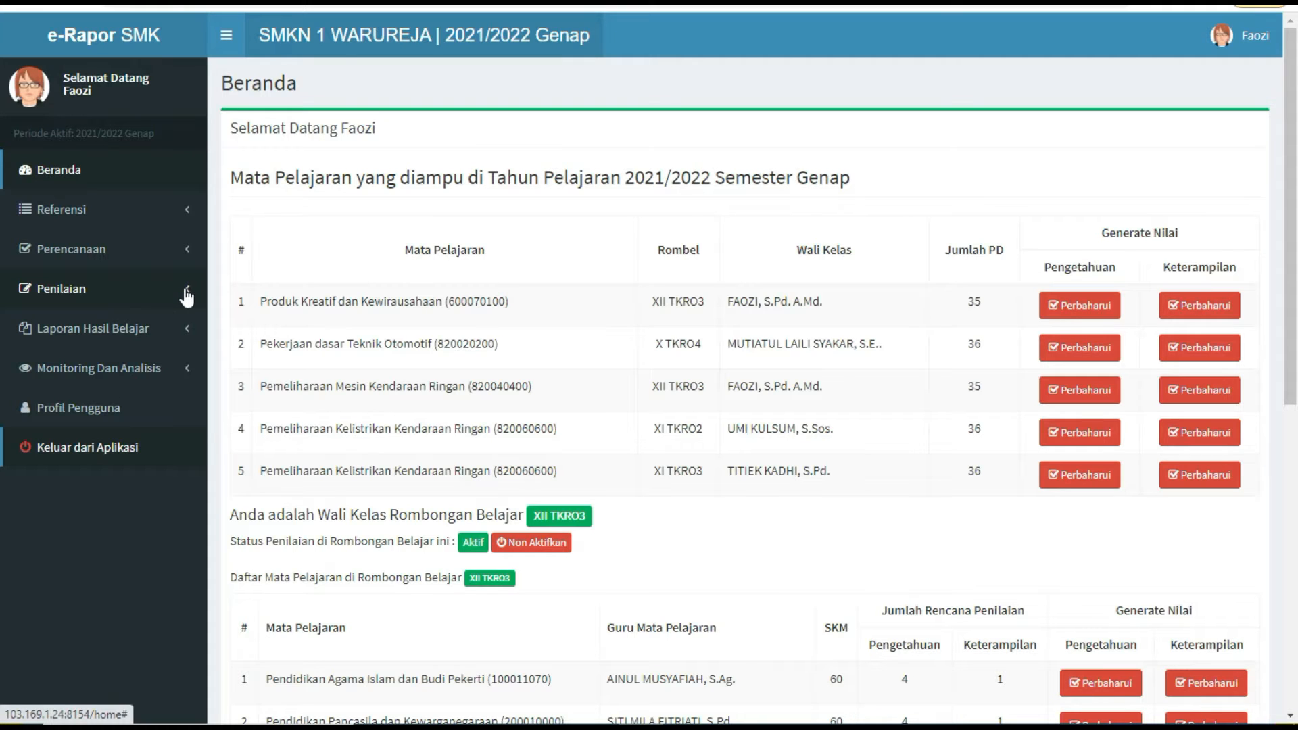
left_click(184, 292)
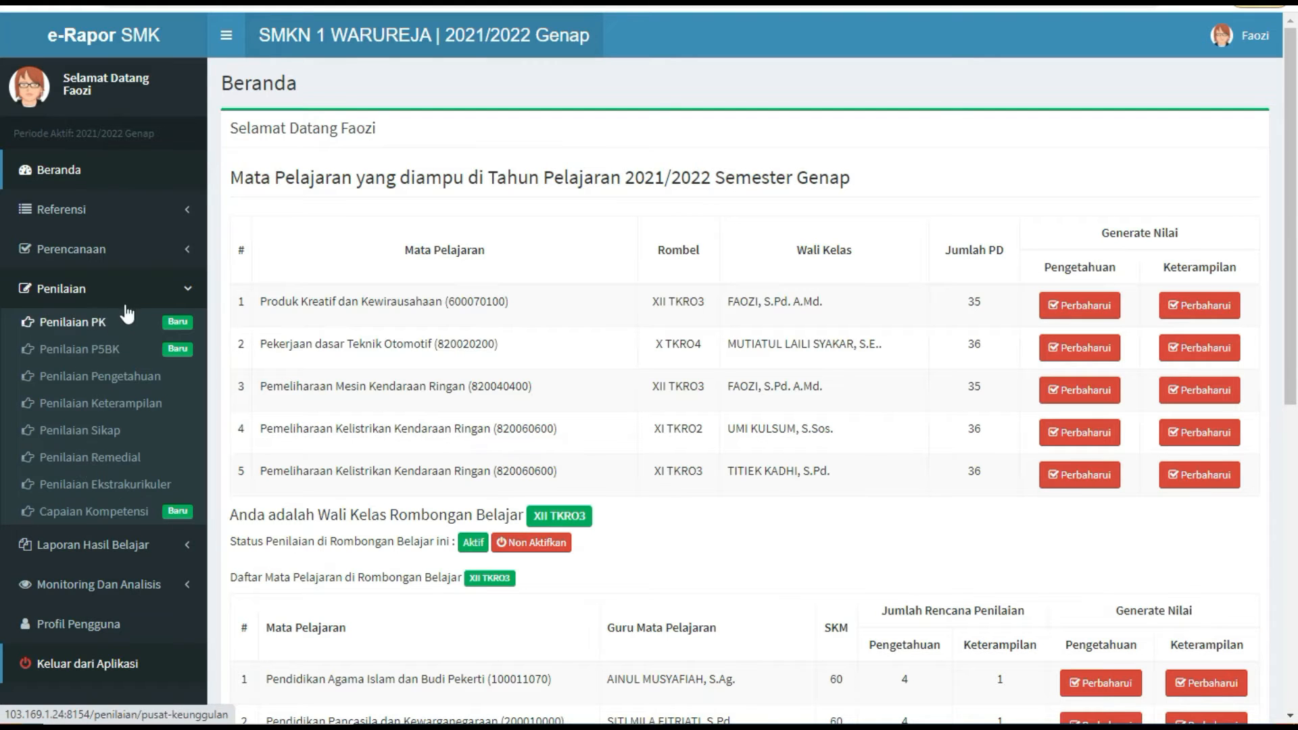
left_click(179, 296)
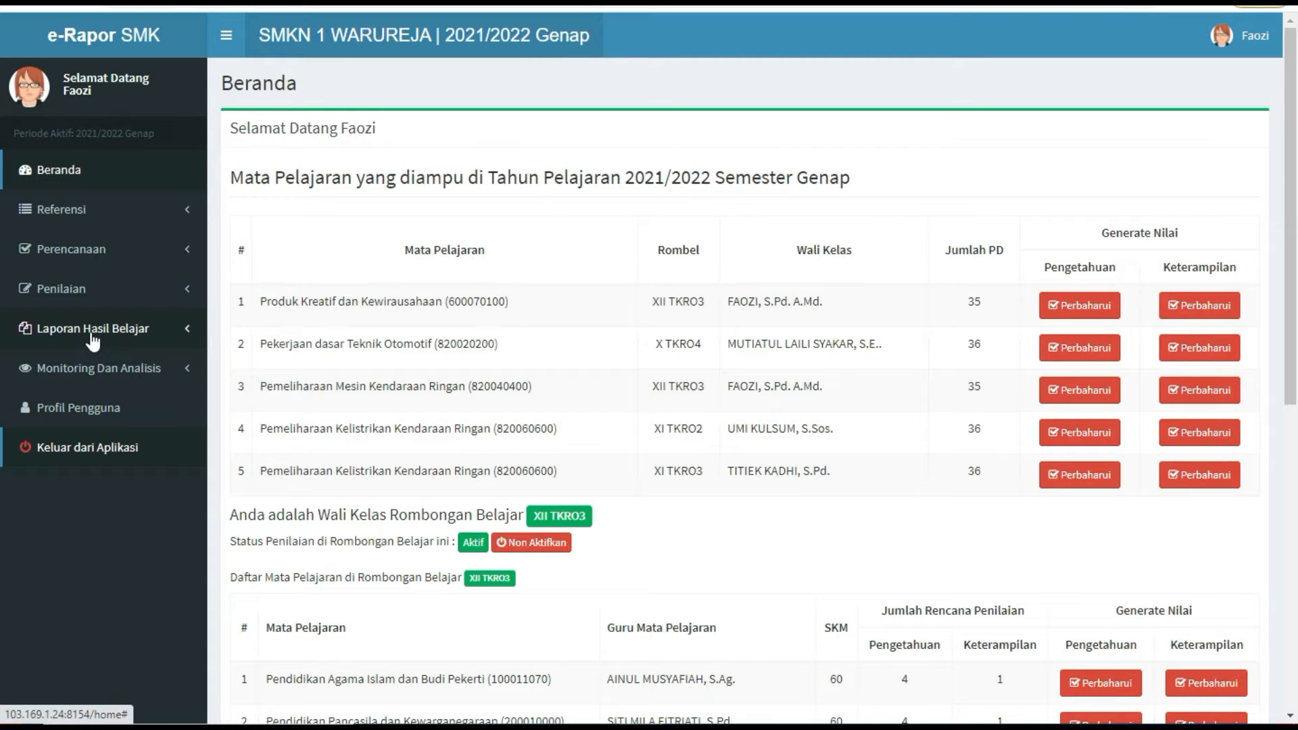
Step: Examine the report functions under Laporan Hasil Belajar, from Nilai US/USBN through Unduh Leger
left_click(180, 336)
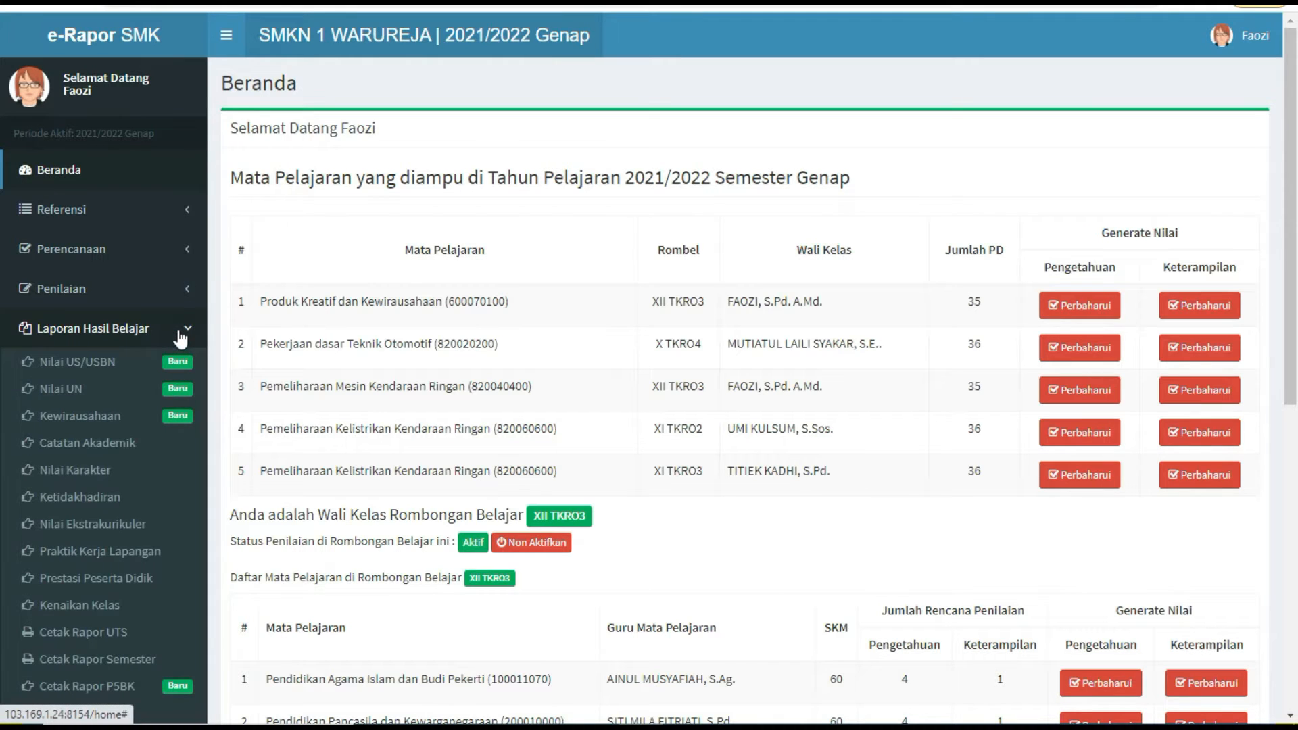
scroll(119, 380, "down", 1)
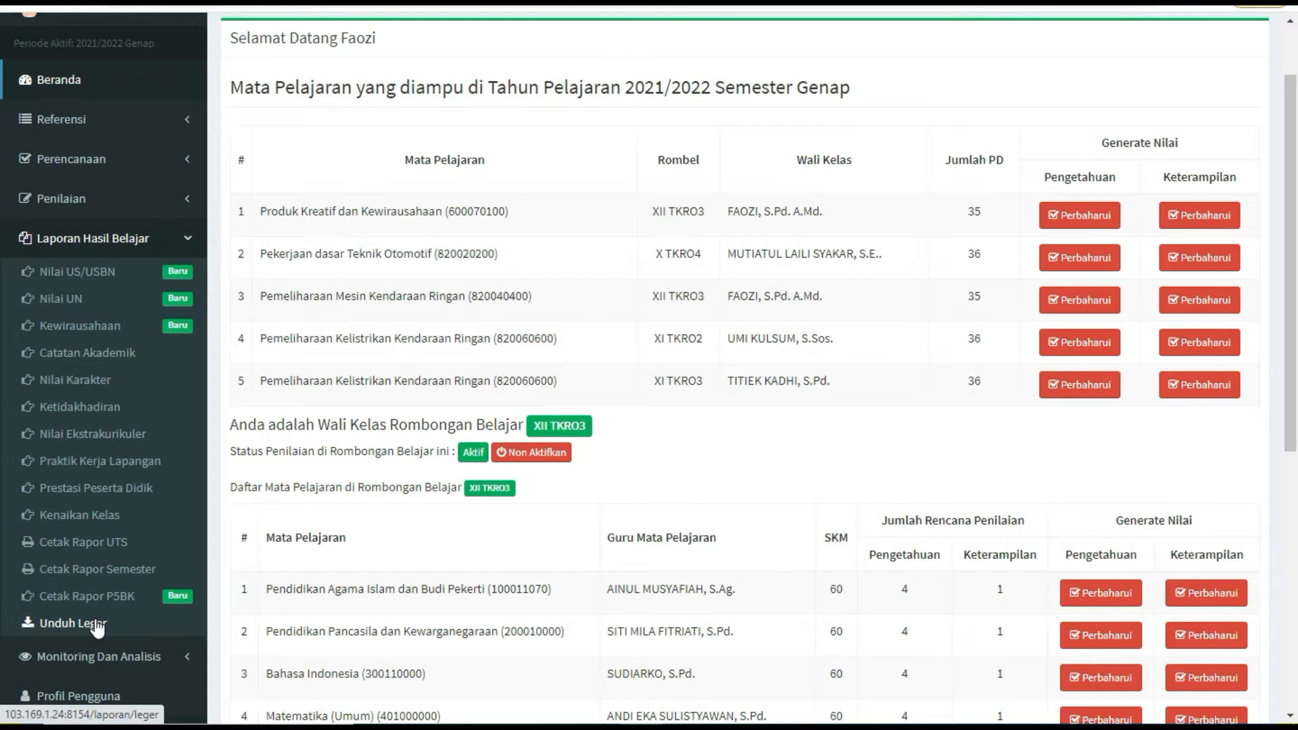
scroll(98, 627, "down", 1)
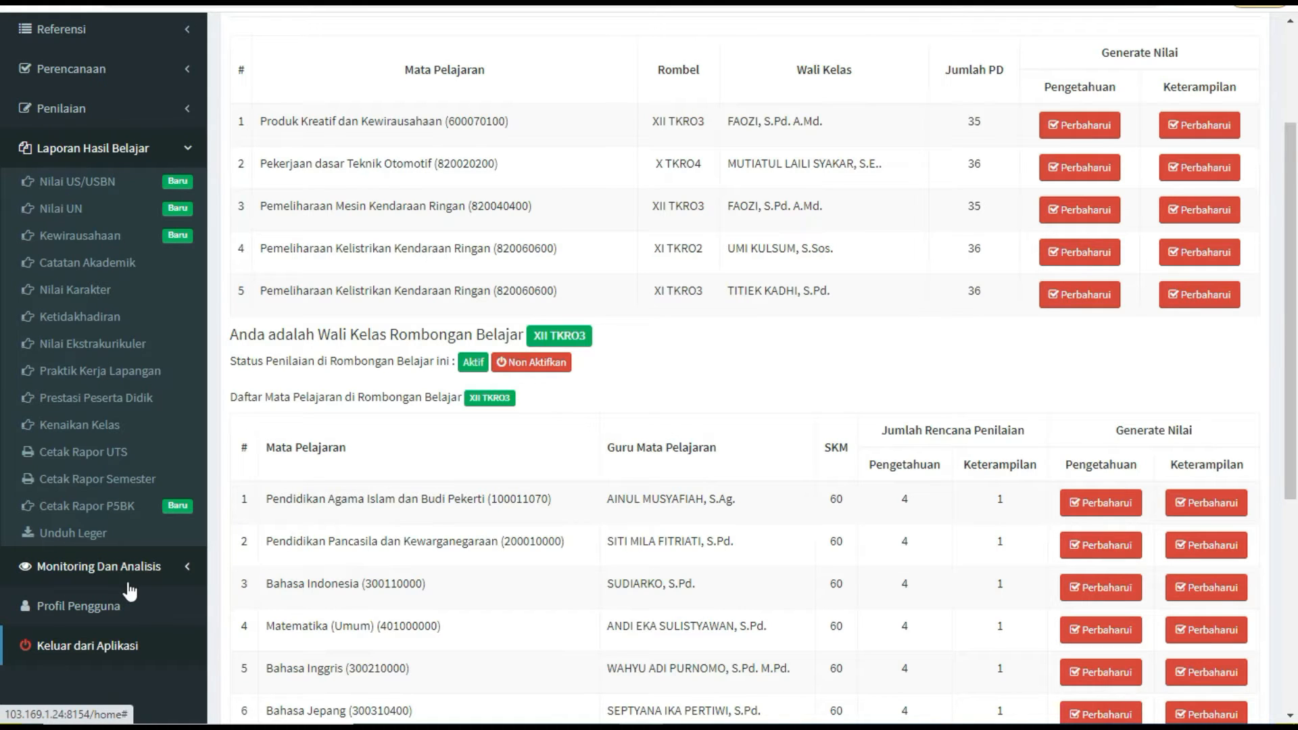
left_click(120, 157)
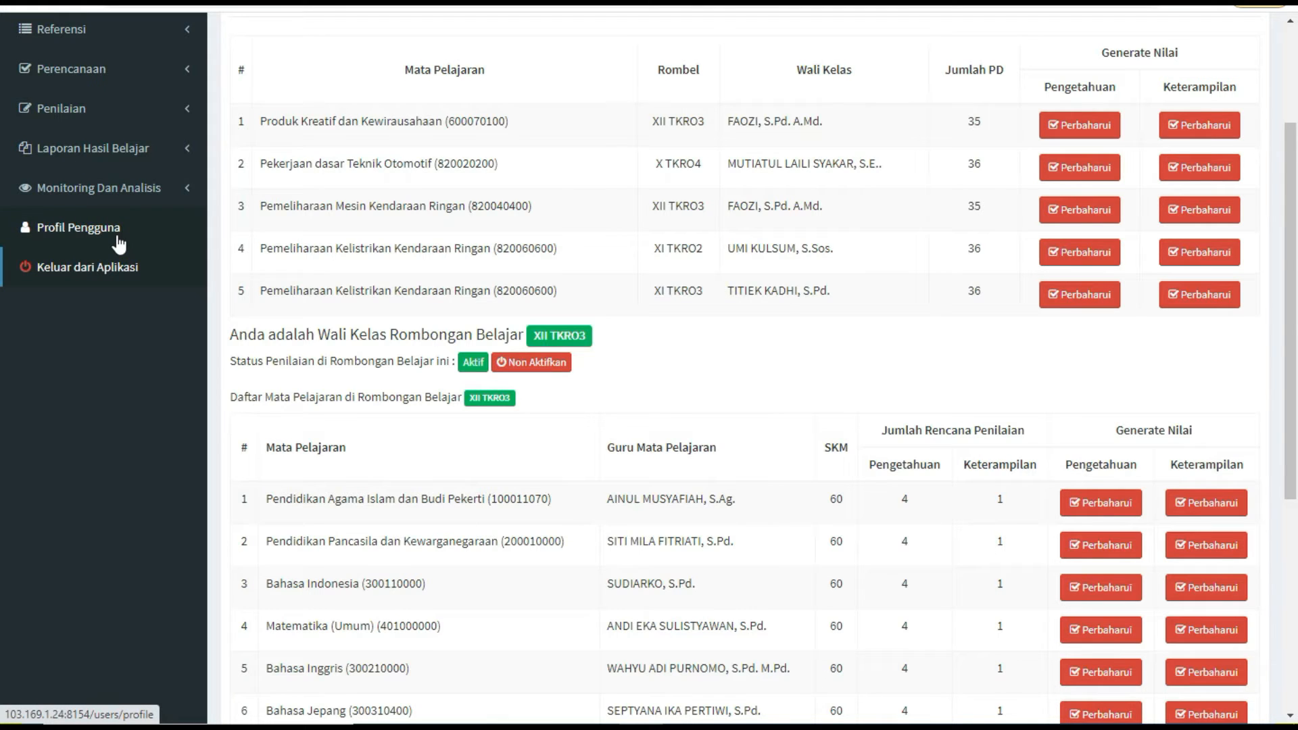
scroll(119, 242, "up", 2)
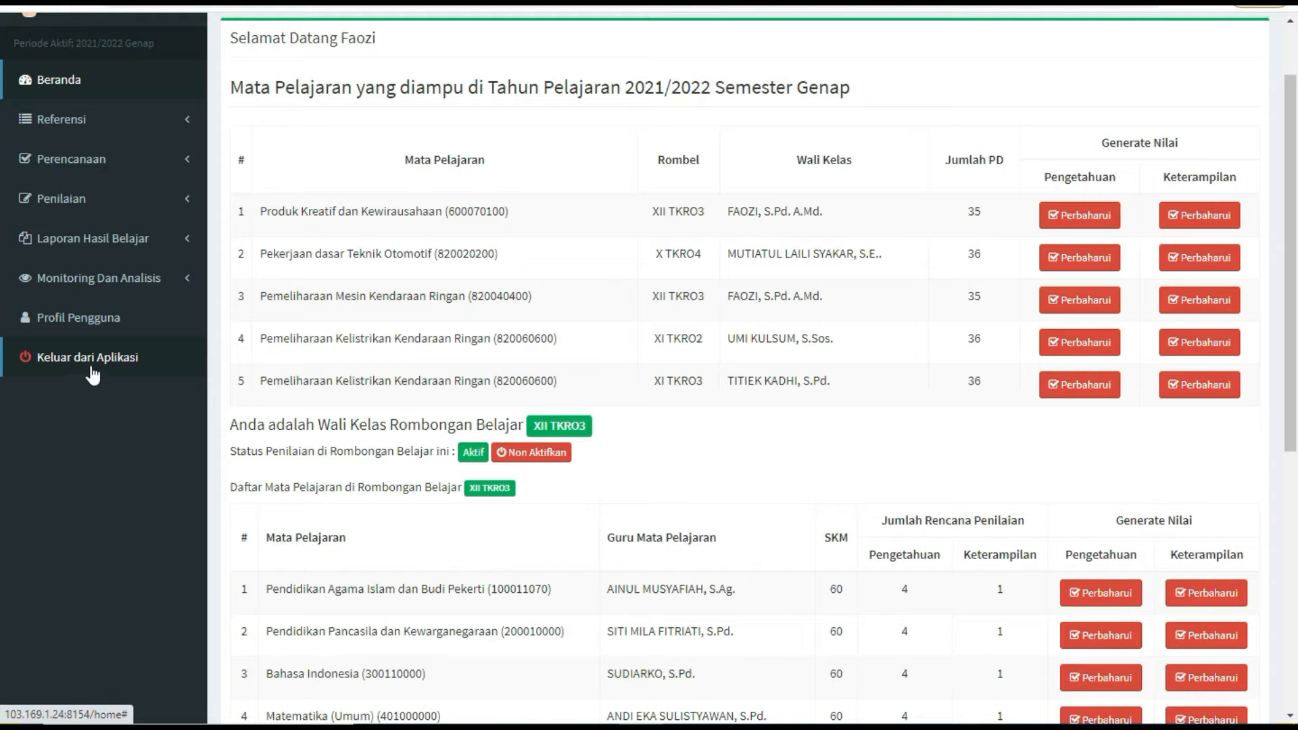
scroll(287, 280, "up", 2)
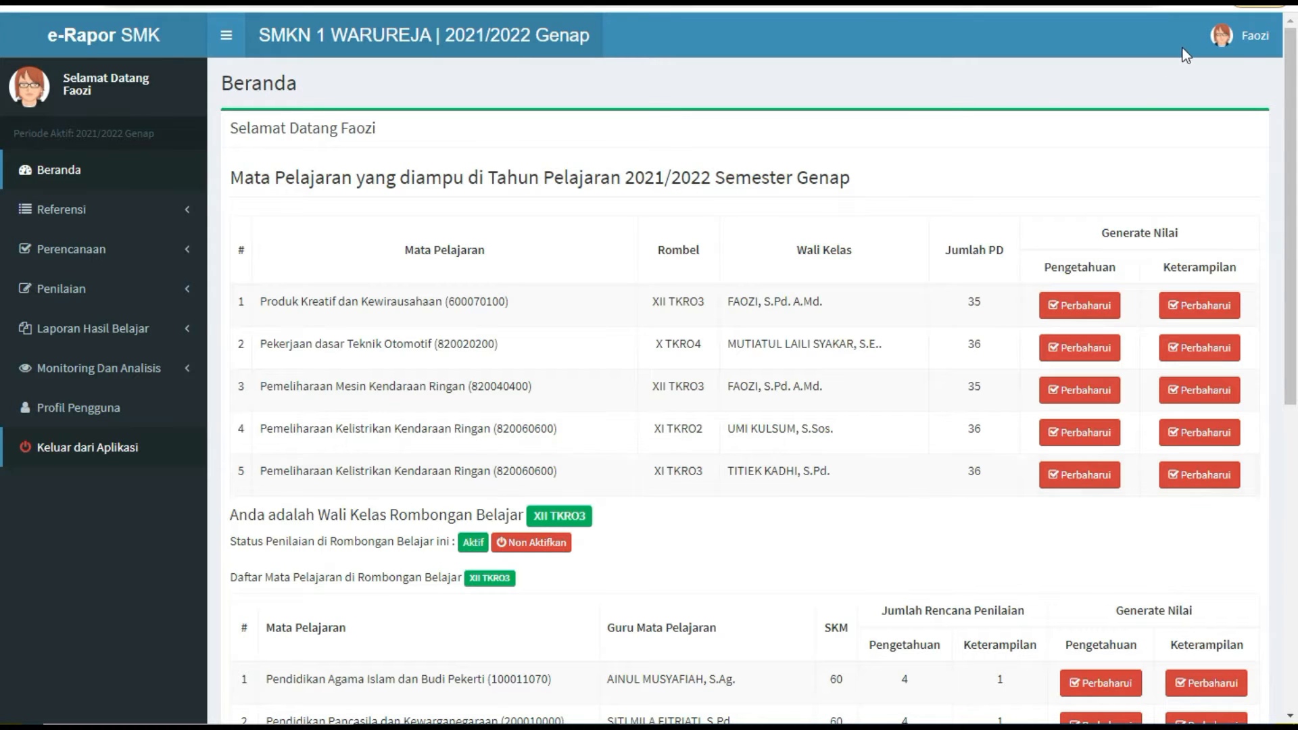
Step: Arrange e-Rapor beside the Word task checklist with its navigation sidebar visible, and reduce the document zoom to 66%
key("super+Right")
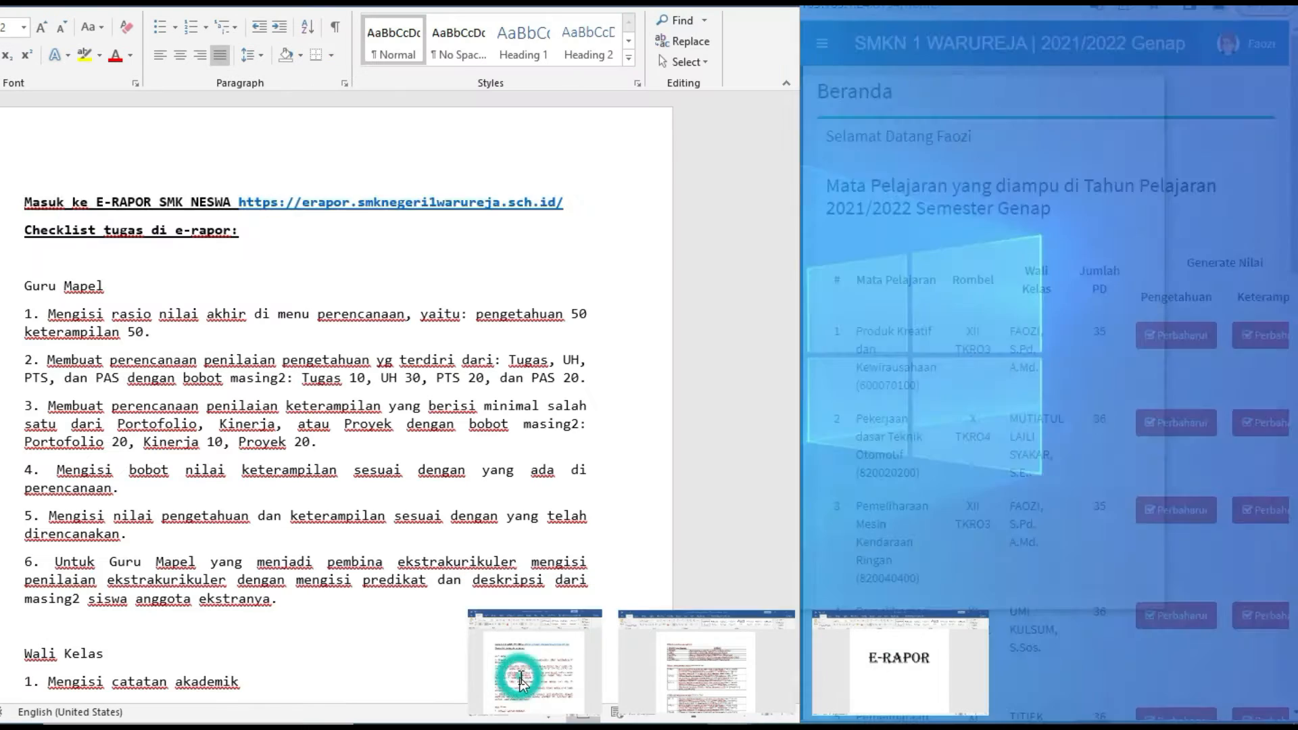
left_click(521, 679)
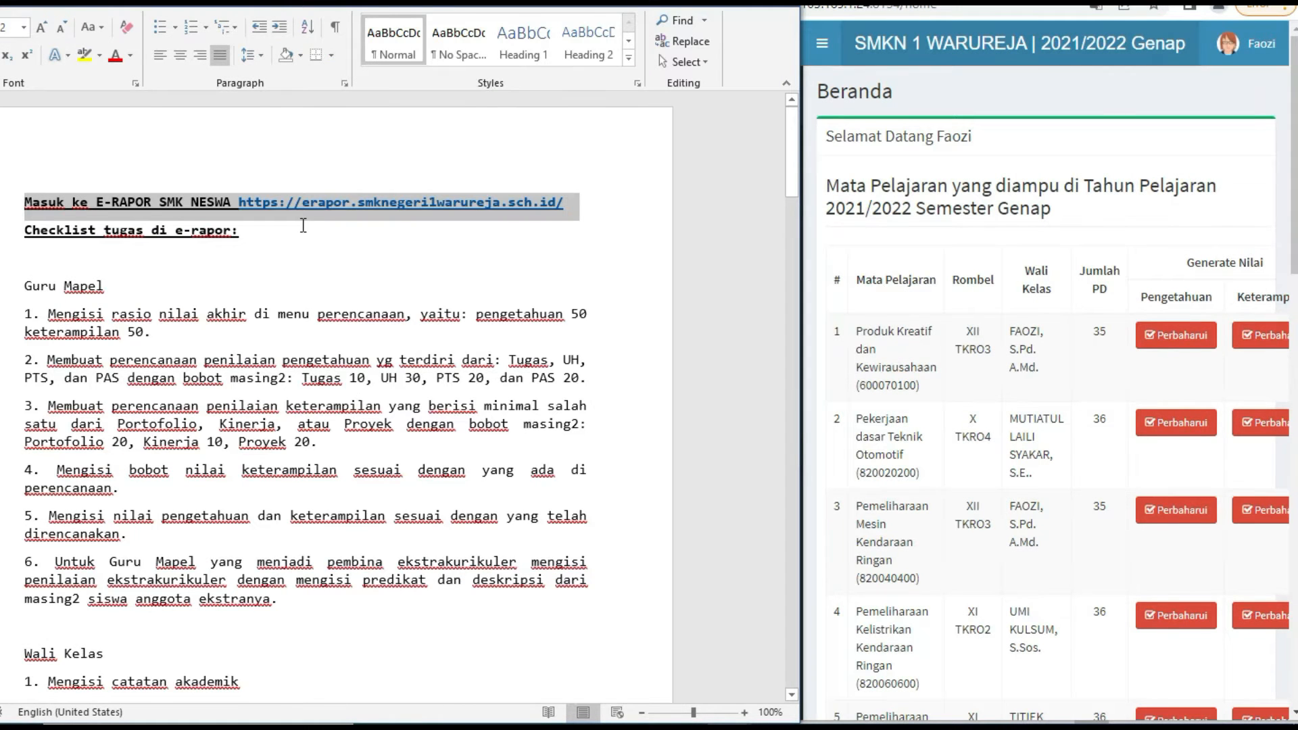
scroll(303, 225, "down", 1)
scroll(303, 226, "down", 2)
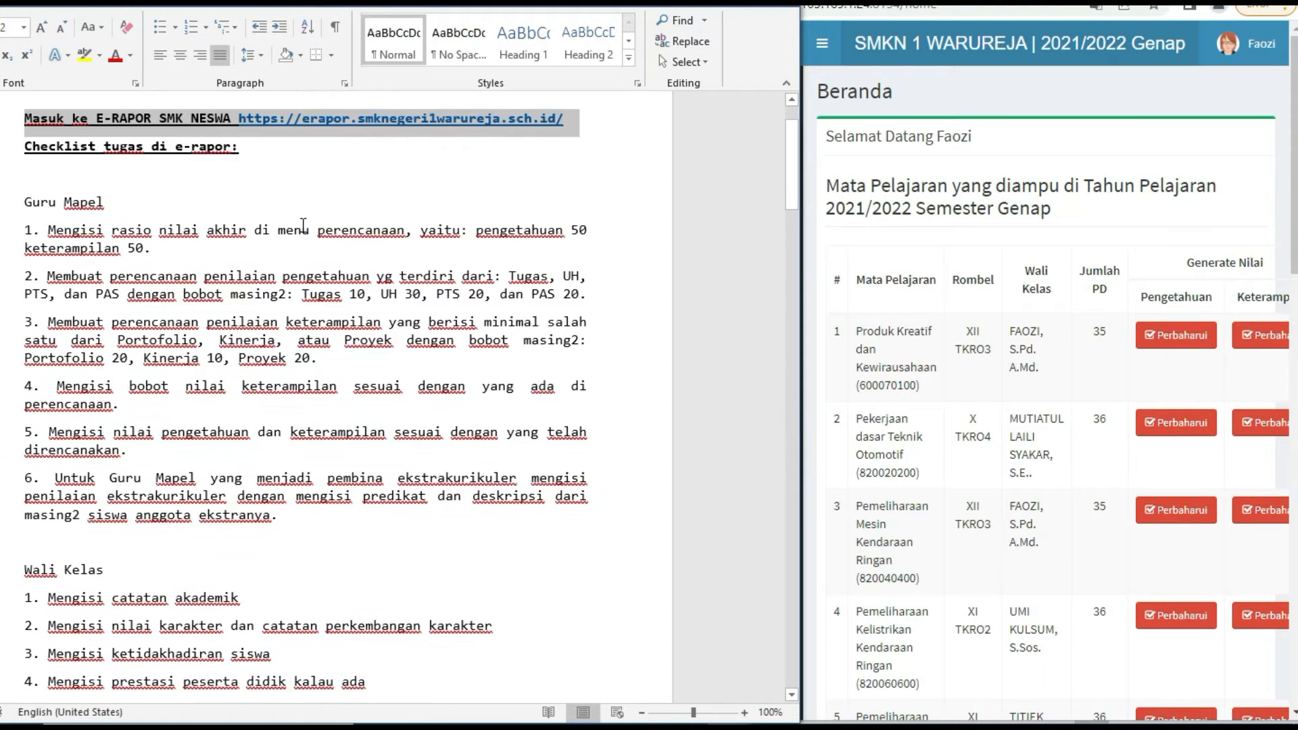
scroll(303, 226, "up", 1)
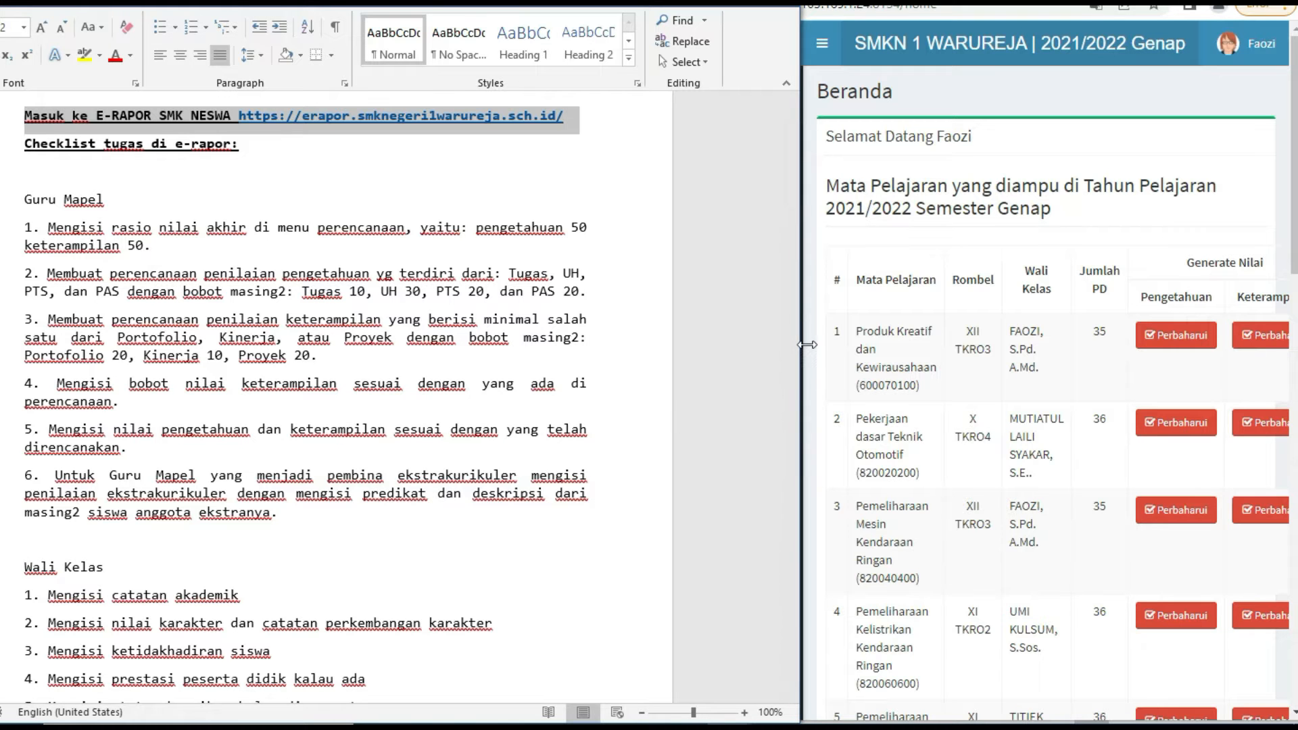
left_click_drag(806, 345, 594, 329)
left_click_drag(485, 712, 470, 712)
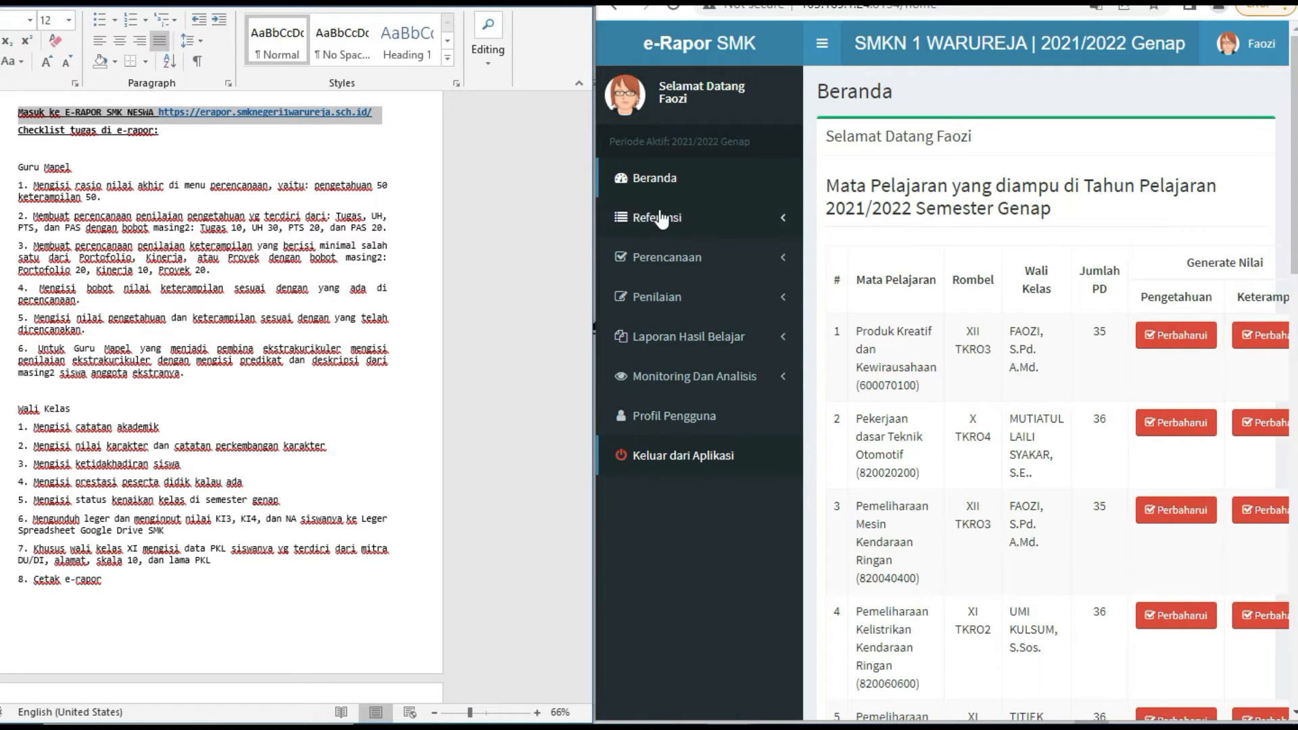
Step: Open the Rasio Nilai Akhir page under Perencanaan and widen the e-Rapor window
left_click(673, 256)
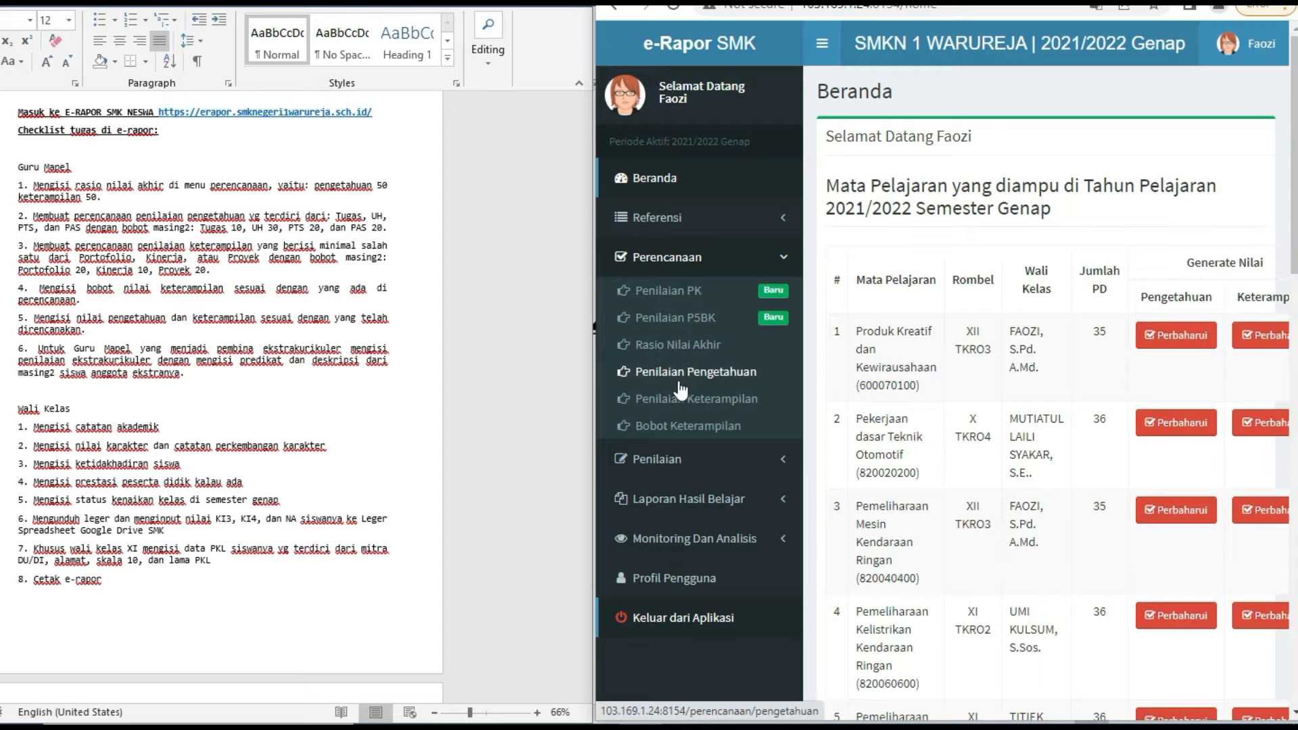
left_click(689, 349)
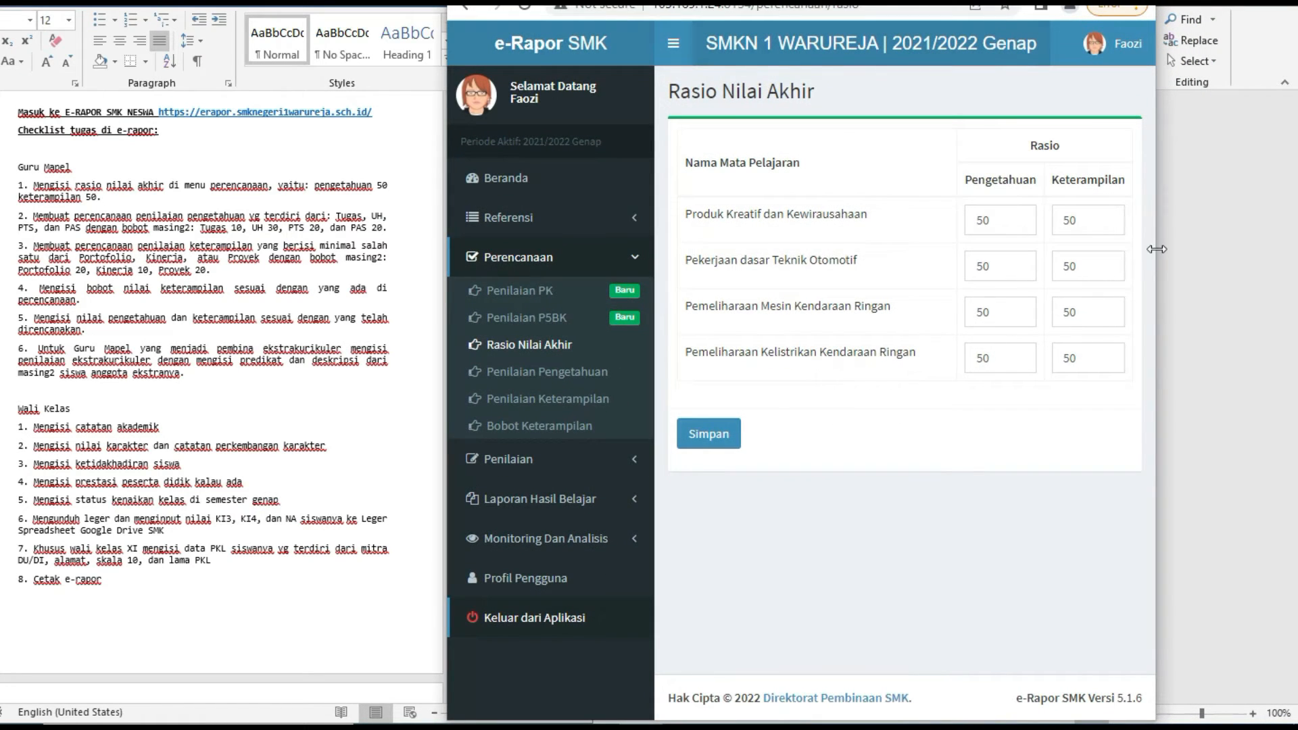
left_click_drag(1159, 249, 1292, 251)
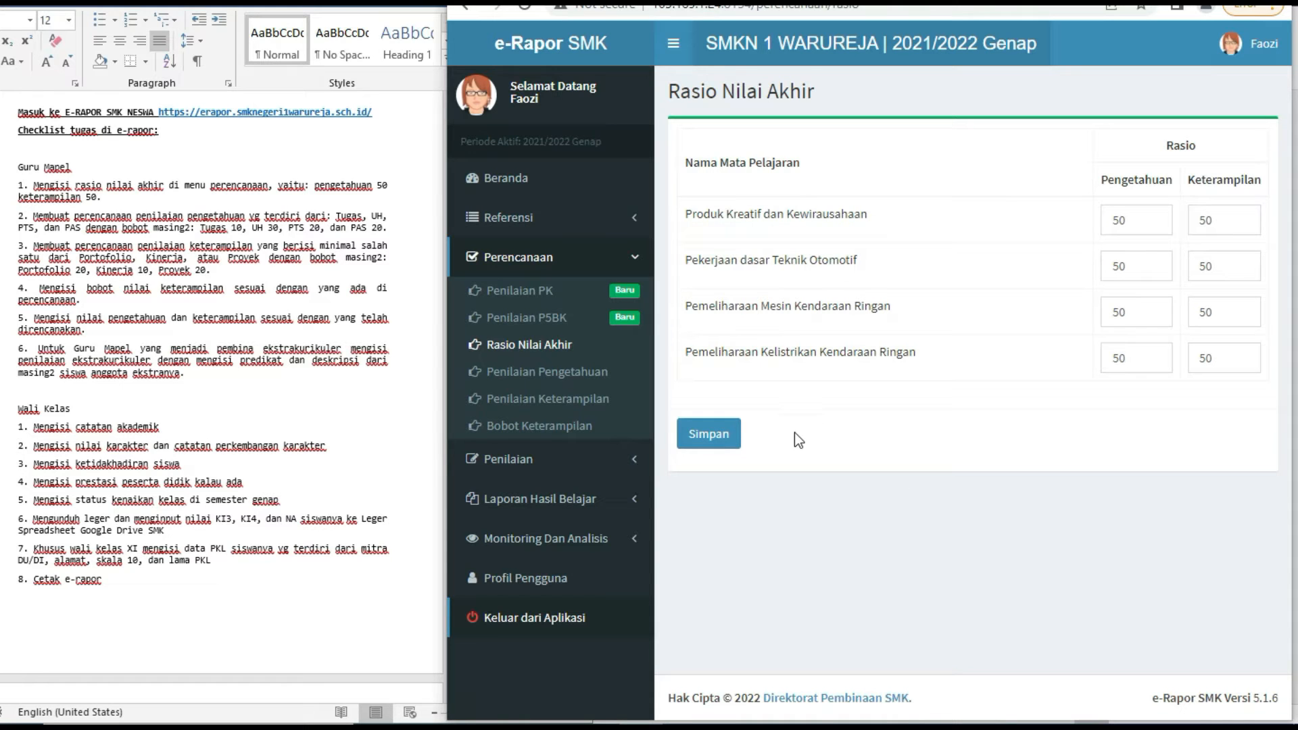
Step: Compare the Pengetahuan and Keterampilan ratios of each subject with the first Guru Mapel item in the Word checklist
left_click(1139, 212)
left_click(1191, 137)
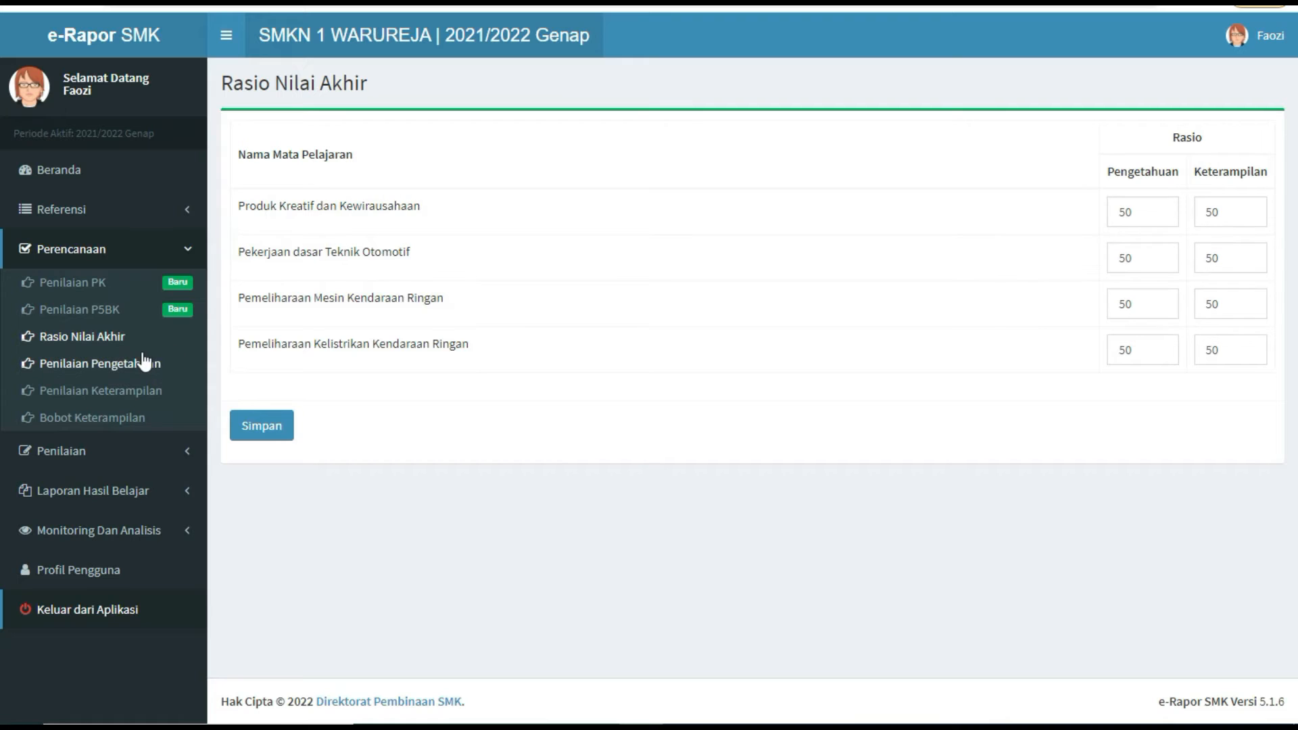
left_click(127, 251)
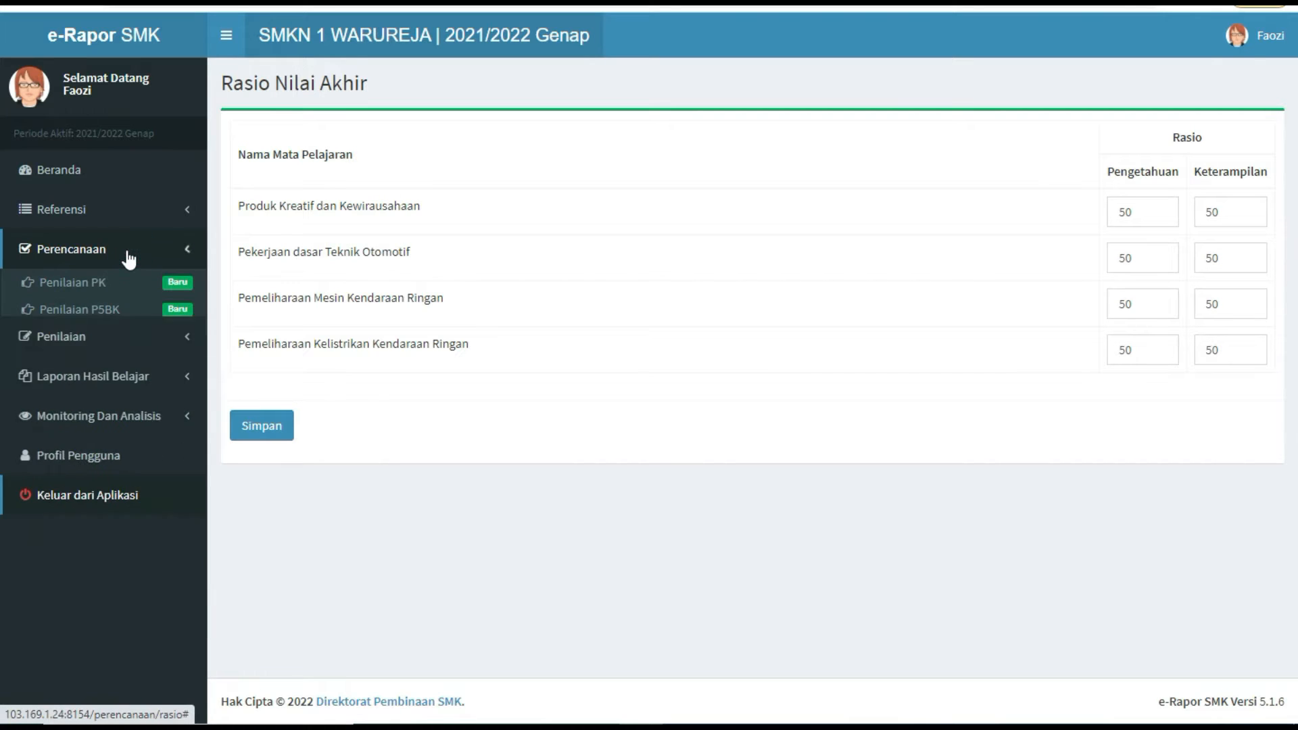
left_click(126, 251)
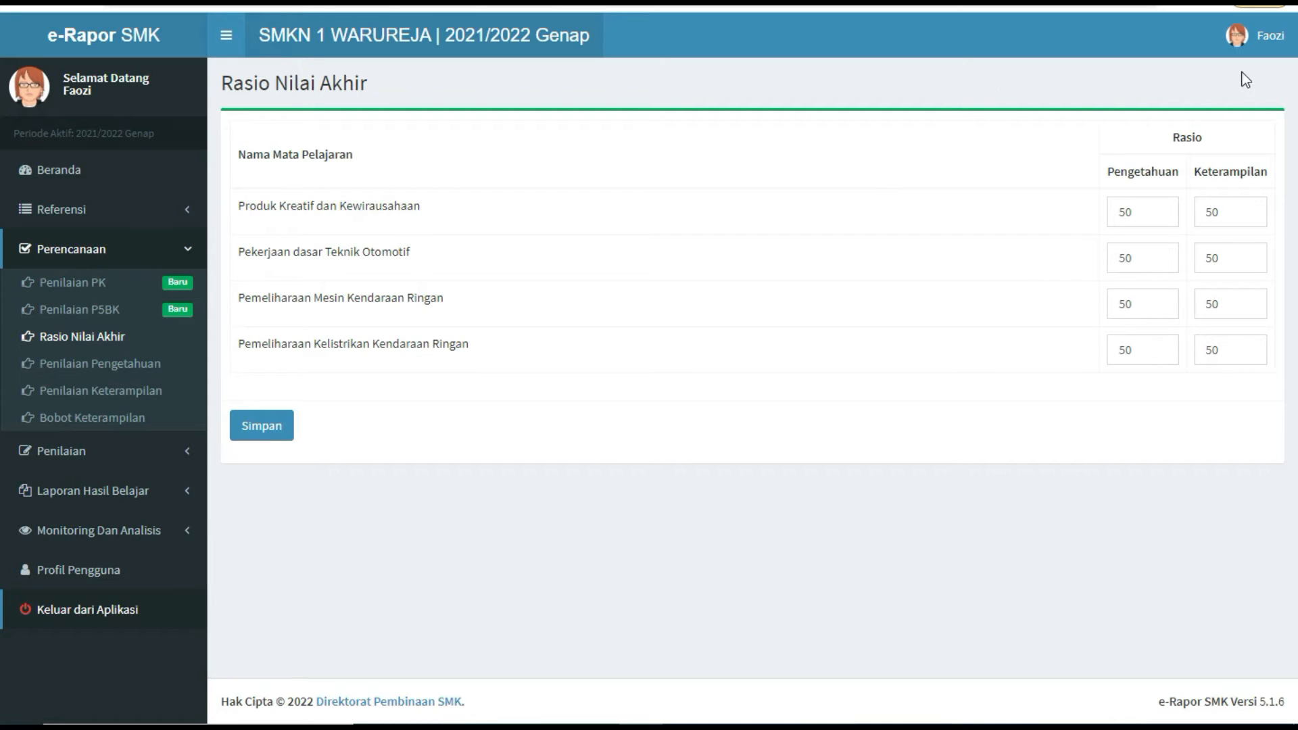
left_click(1234, 2)
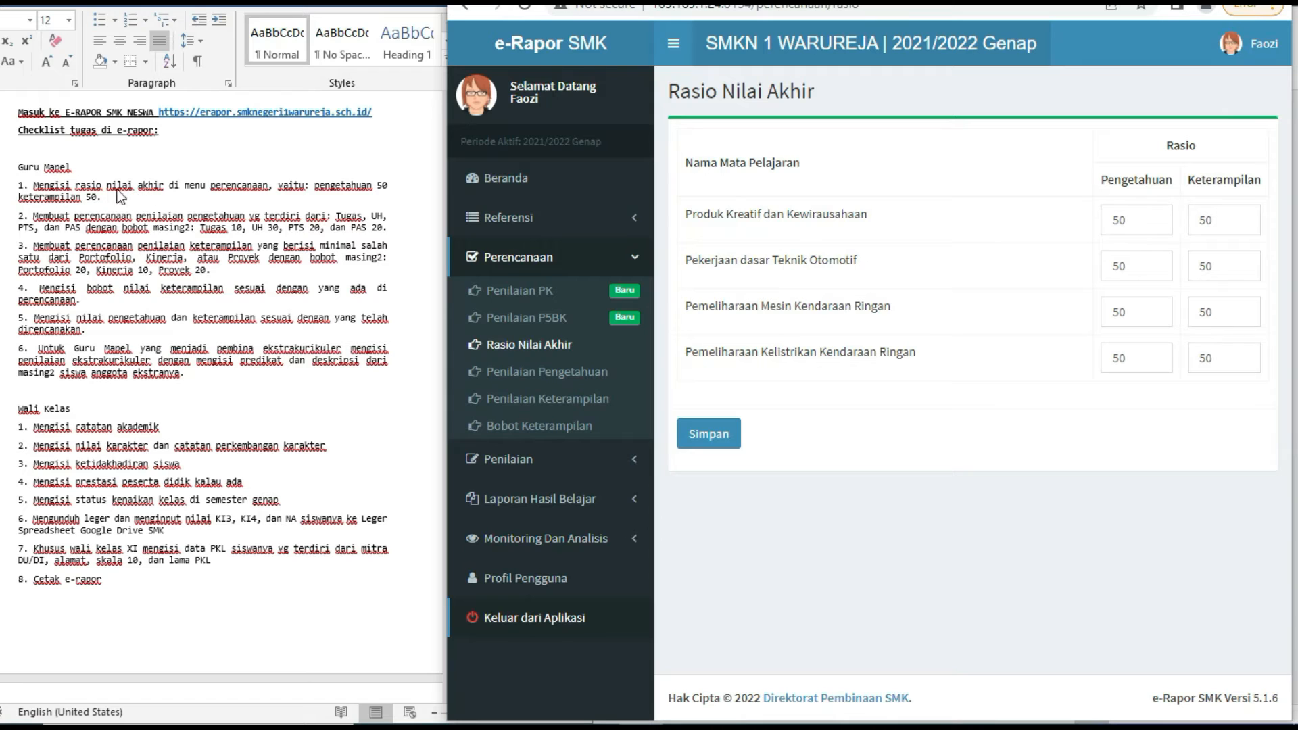
left_click(32, 190)
left_click(37, 181)
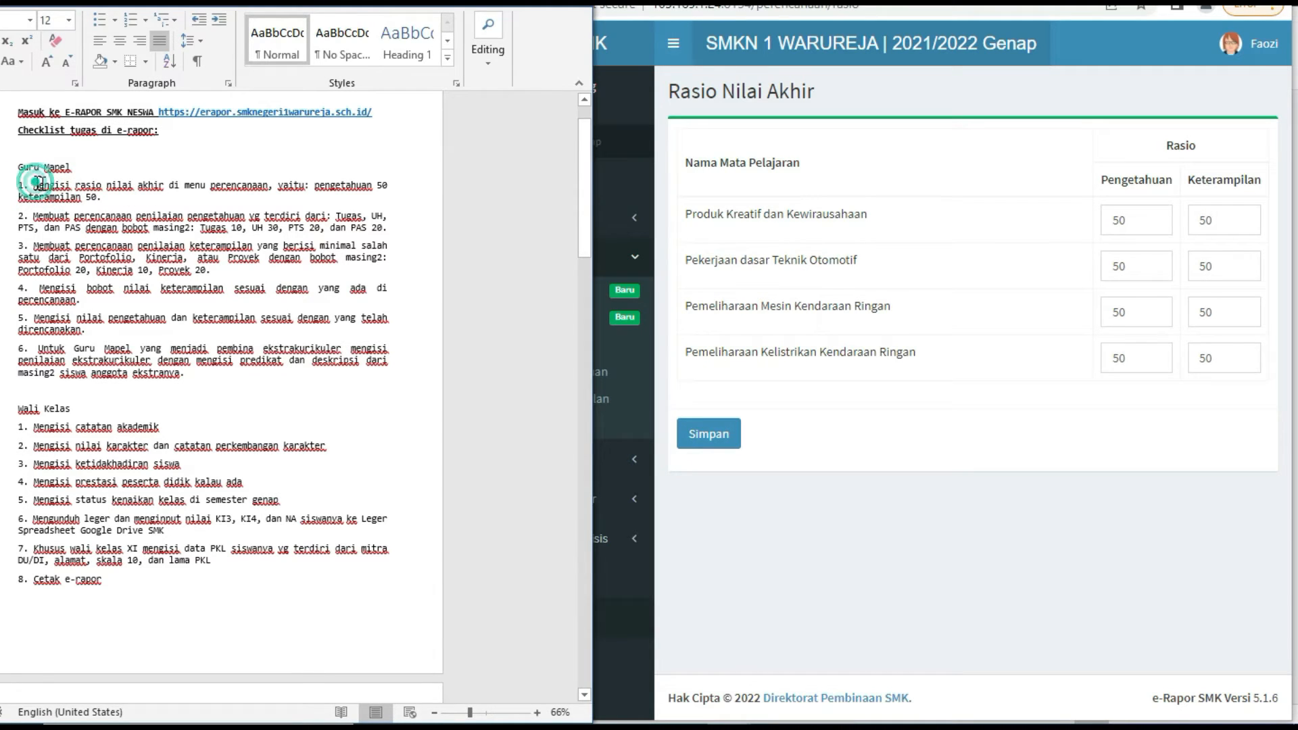
left_click_drag(37, 182, 156, 199)
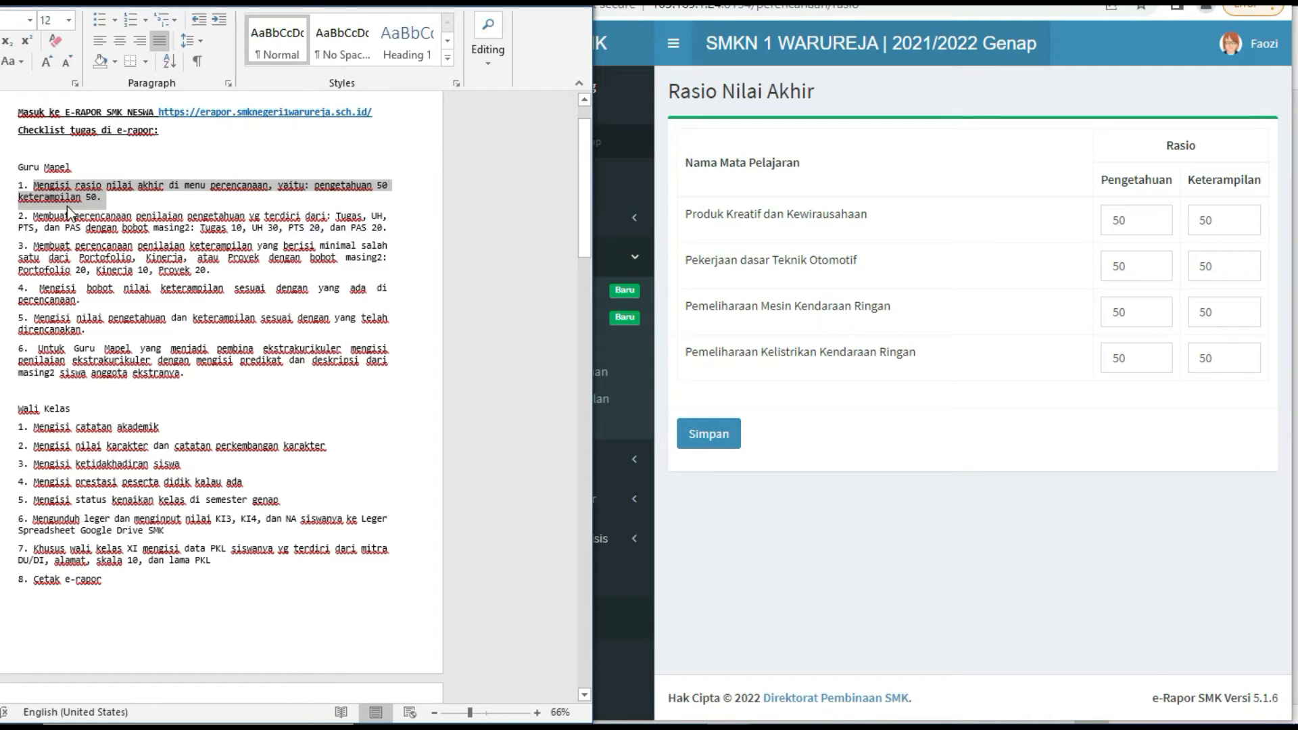
left_click(1133, 220)
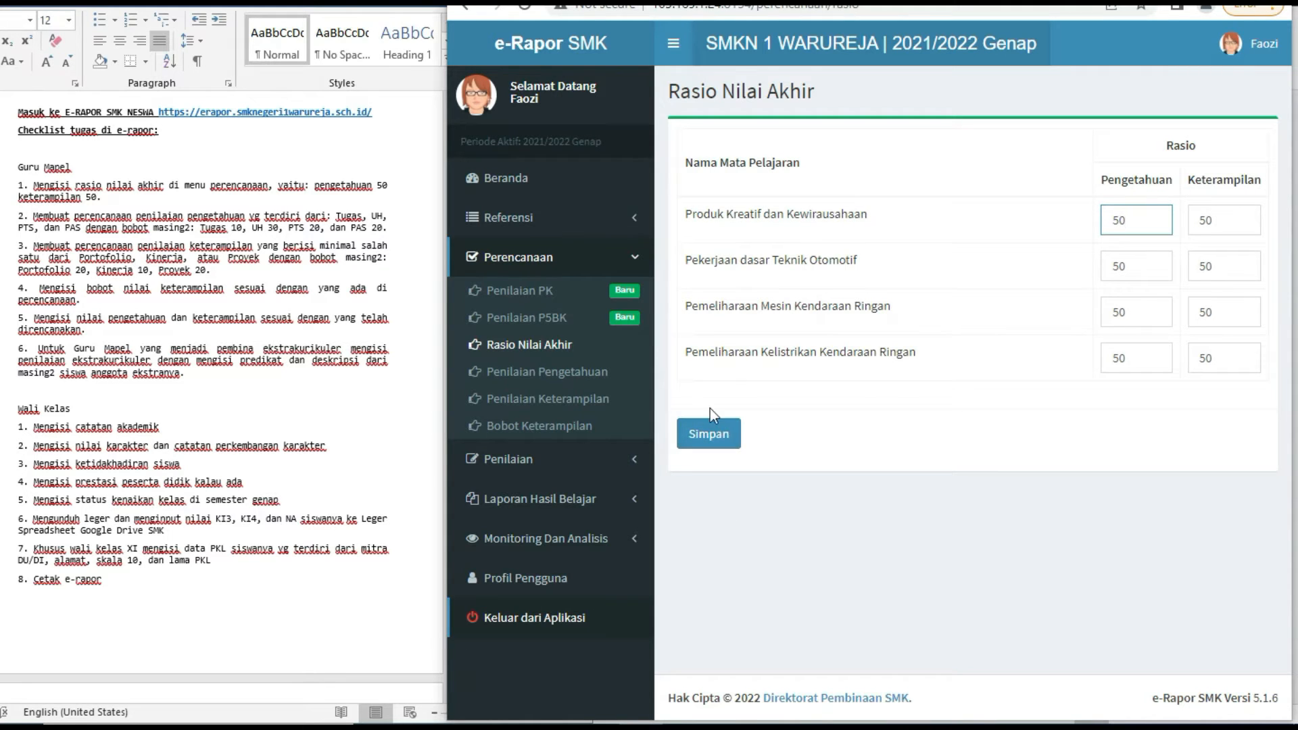
Step: Start a new Penilaian Pengetahuan plan for Kelas 10, class X TKRO4, subject Pekerjaan dasar Teknik Otomotif (820020200)
left_click(548, 378)
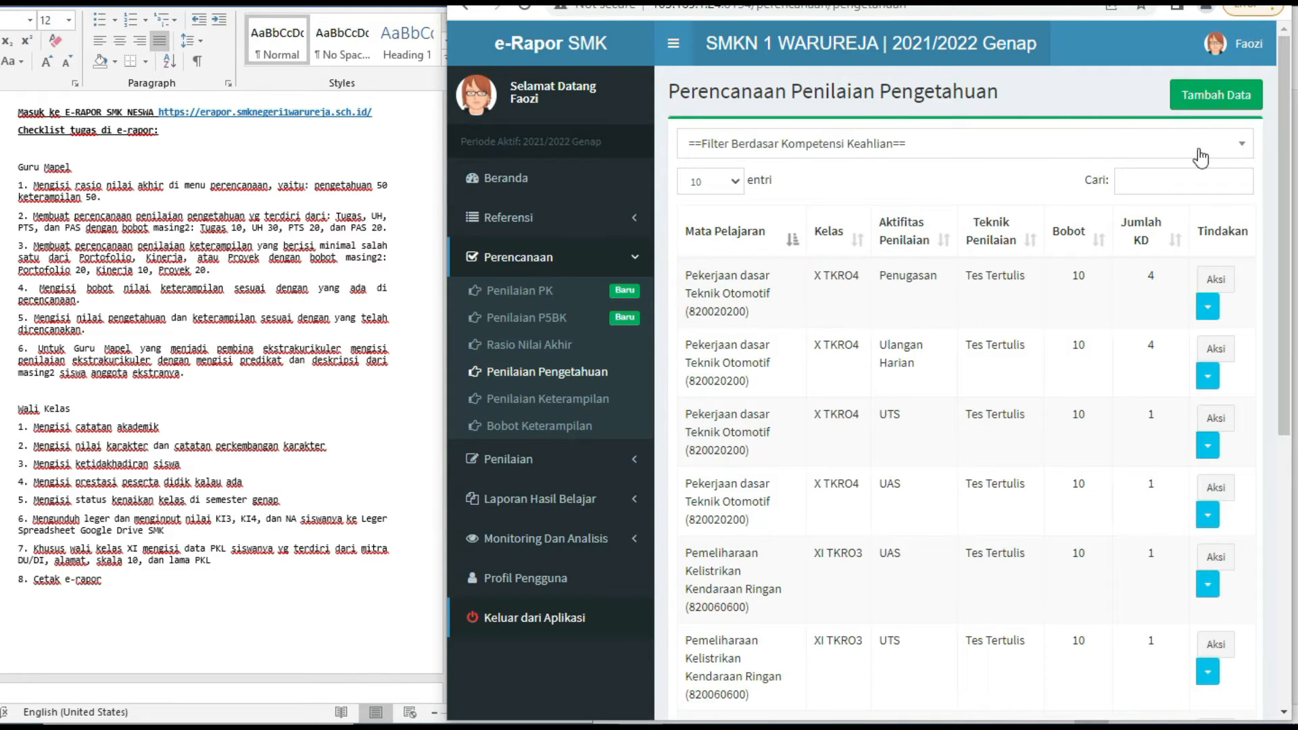
left_click(1211, 100)
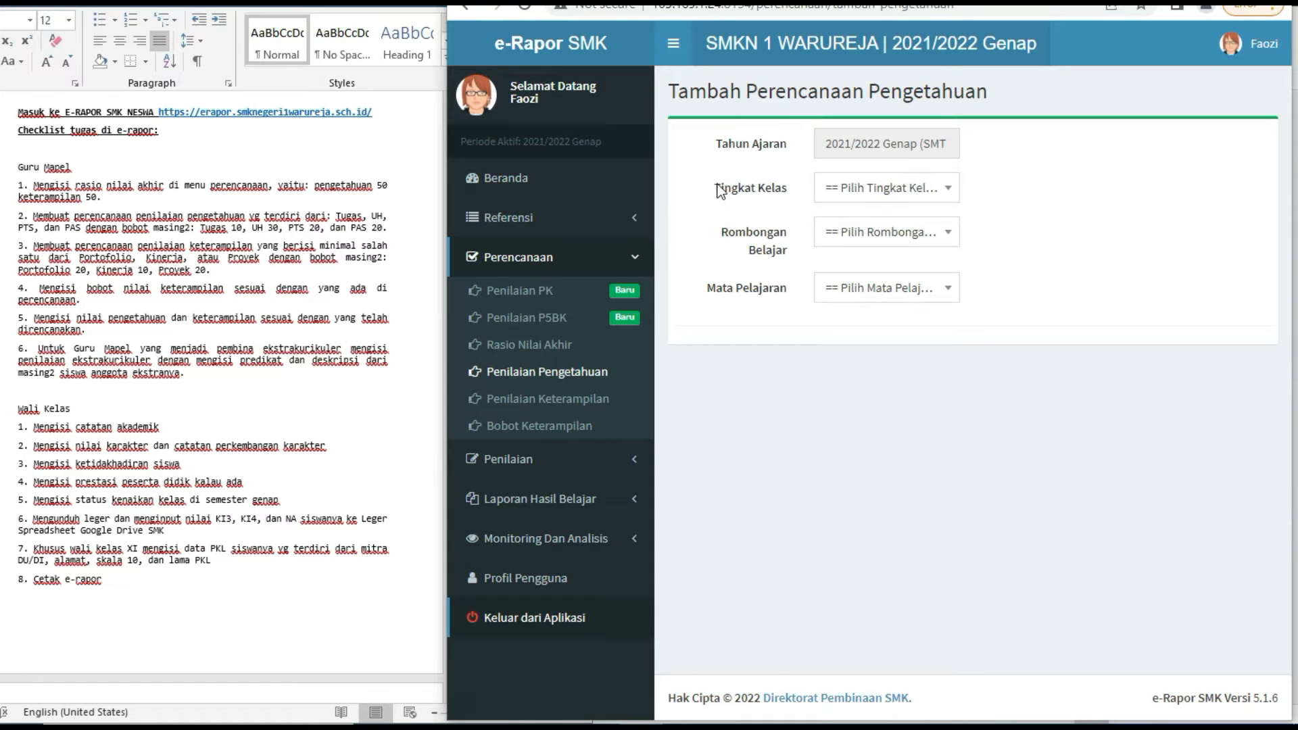
left_click(943, 193)
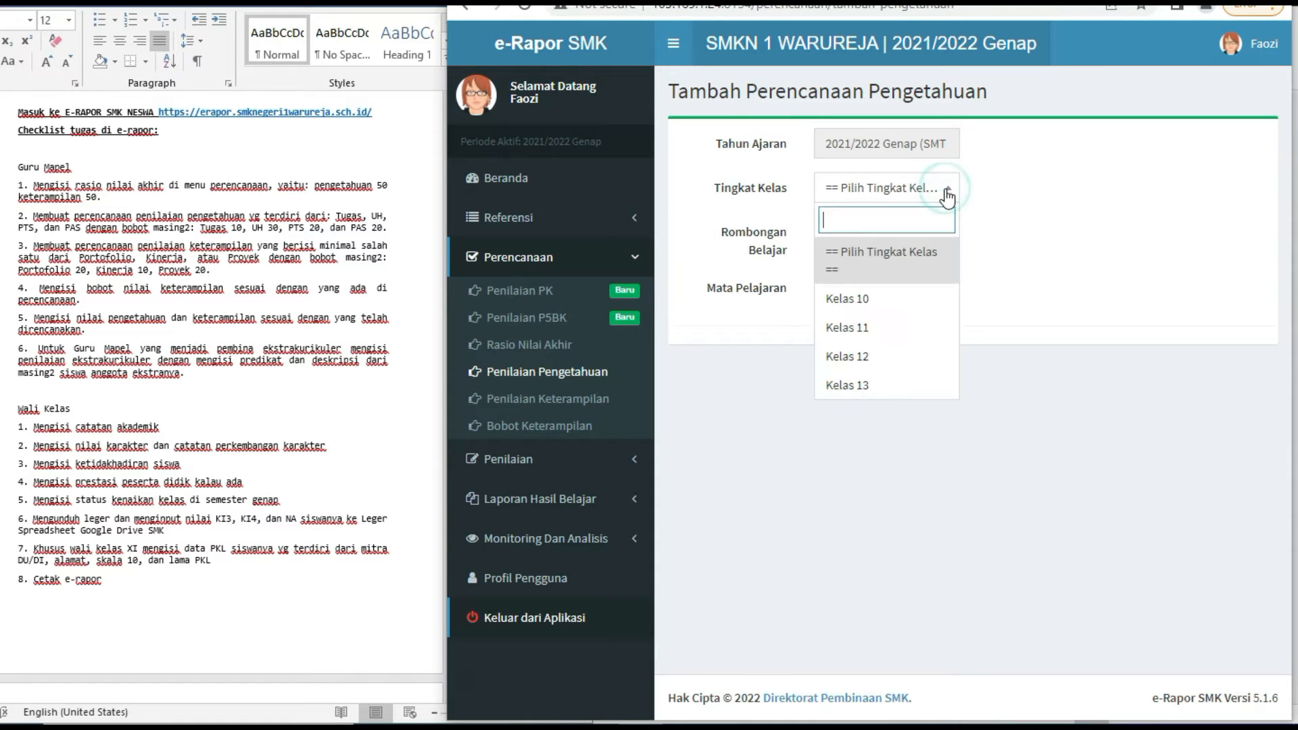
left_click(858, 310)
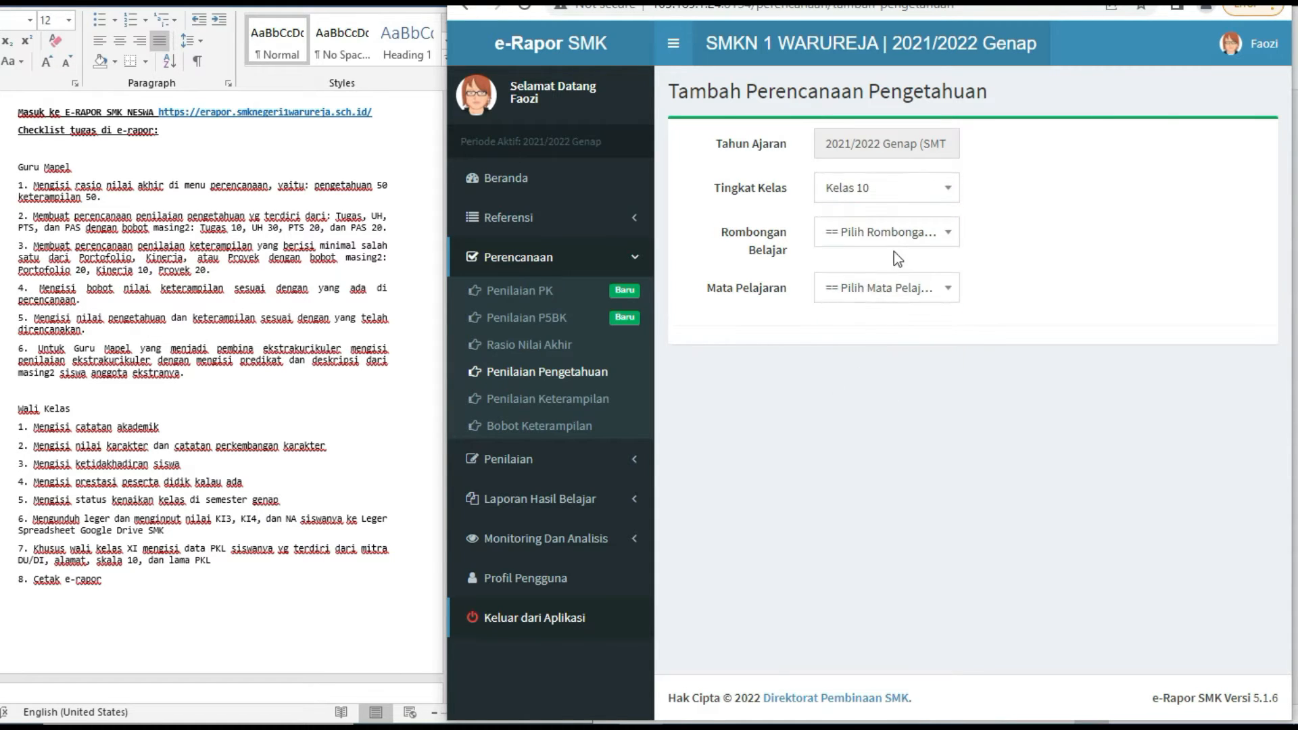
left_click(917, 231)
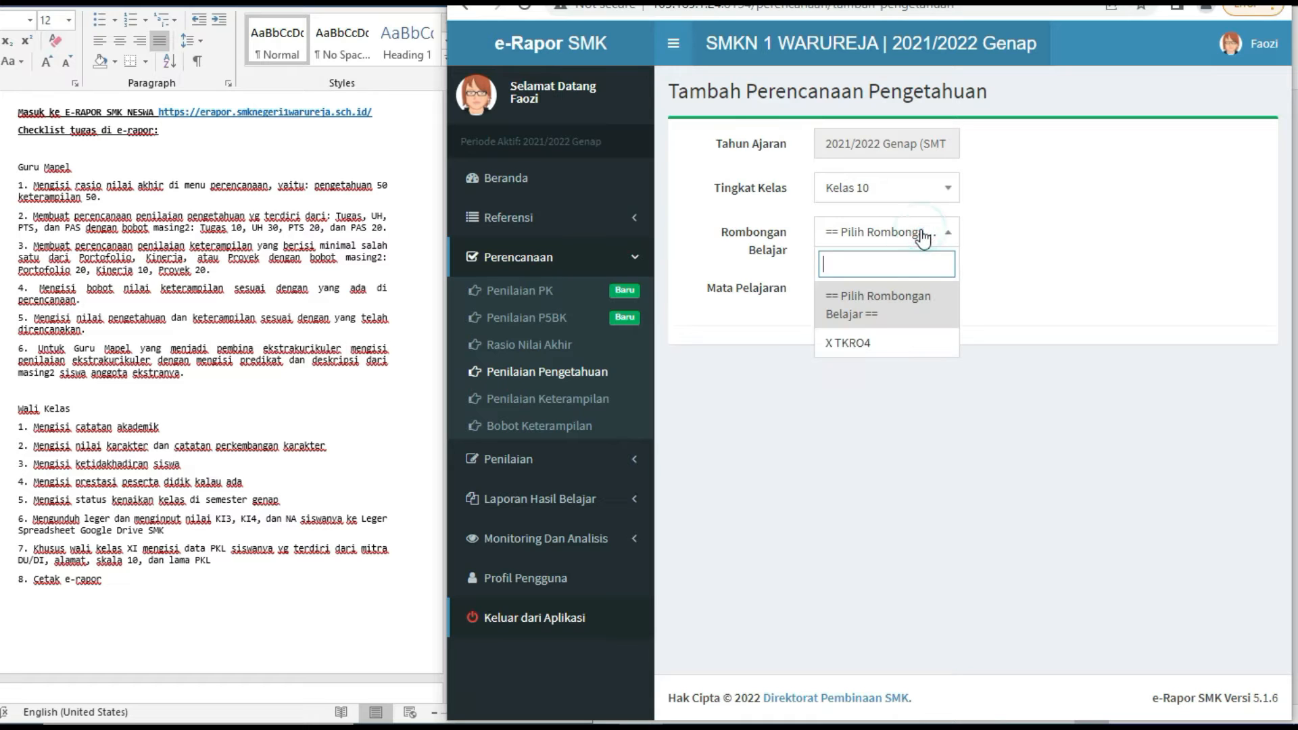
left_click(855, 344)
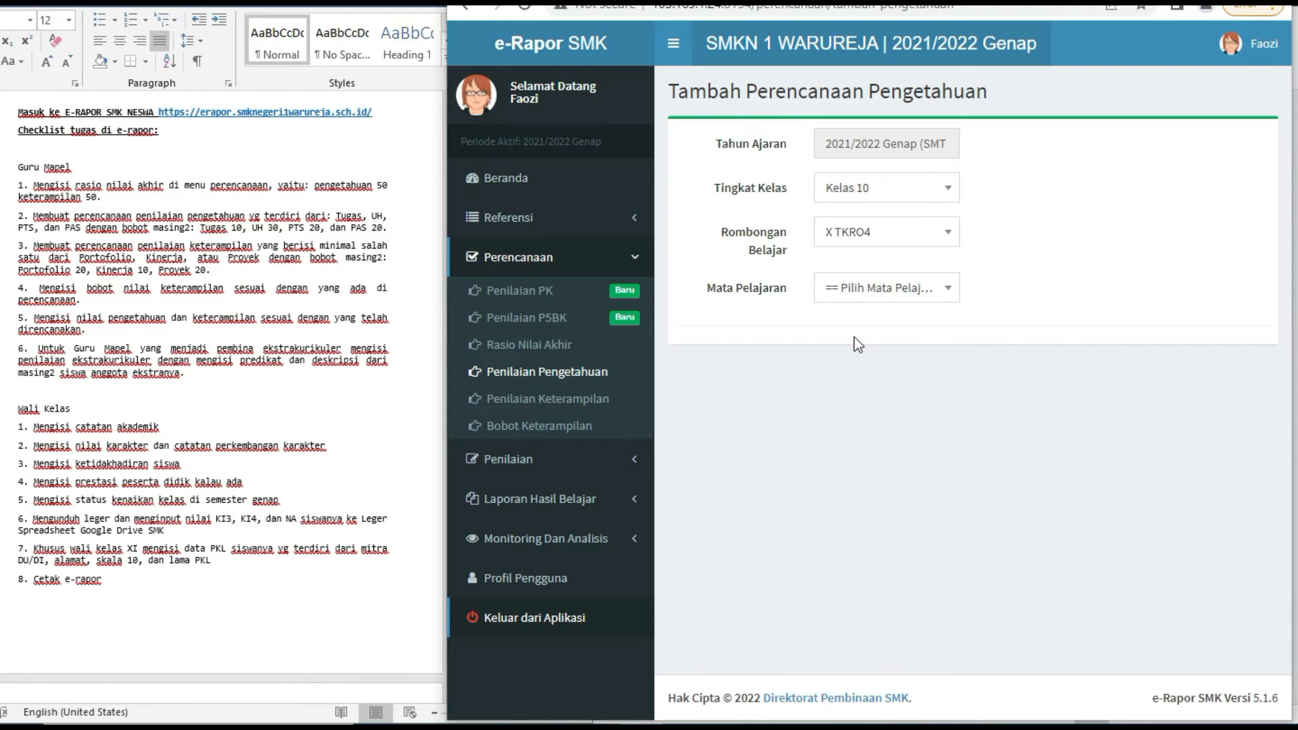
left_click(897, 299)
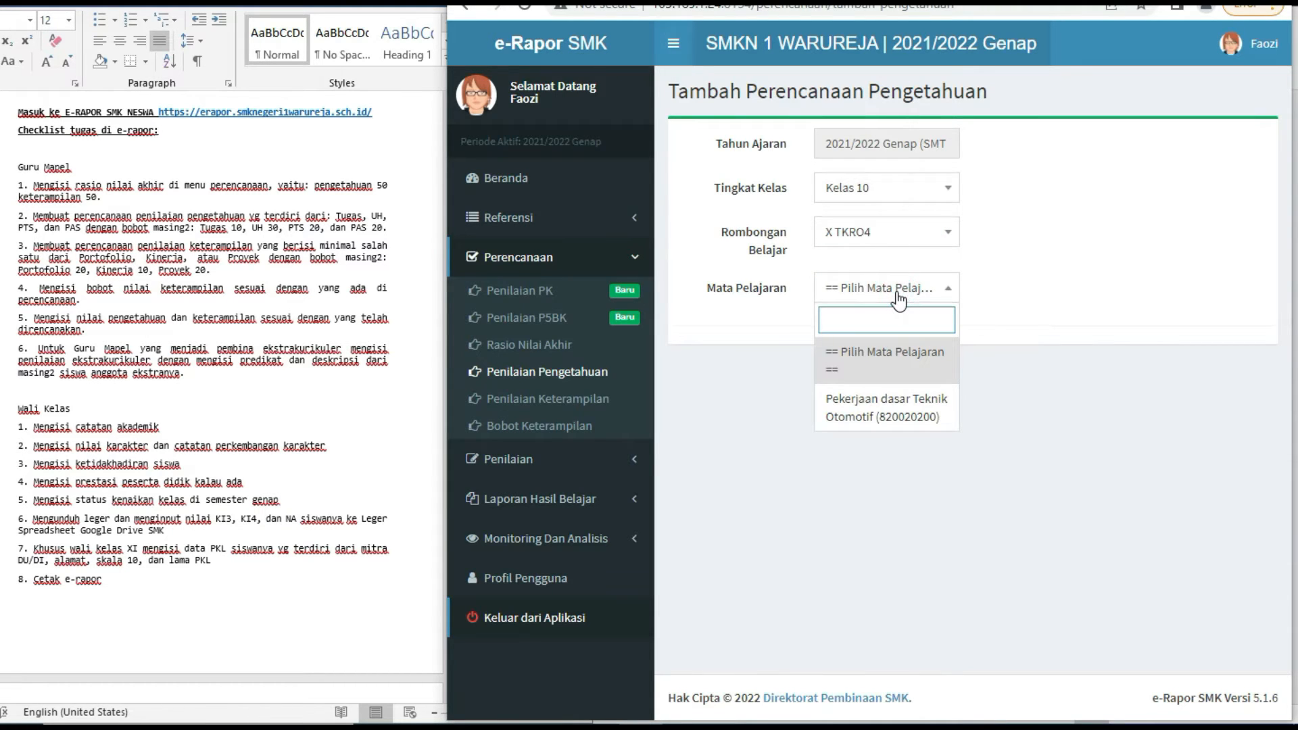
left_click(878, 411)
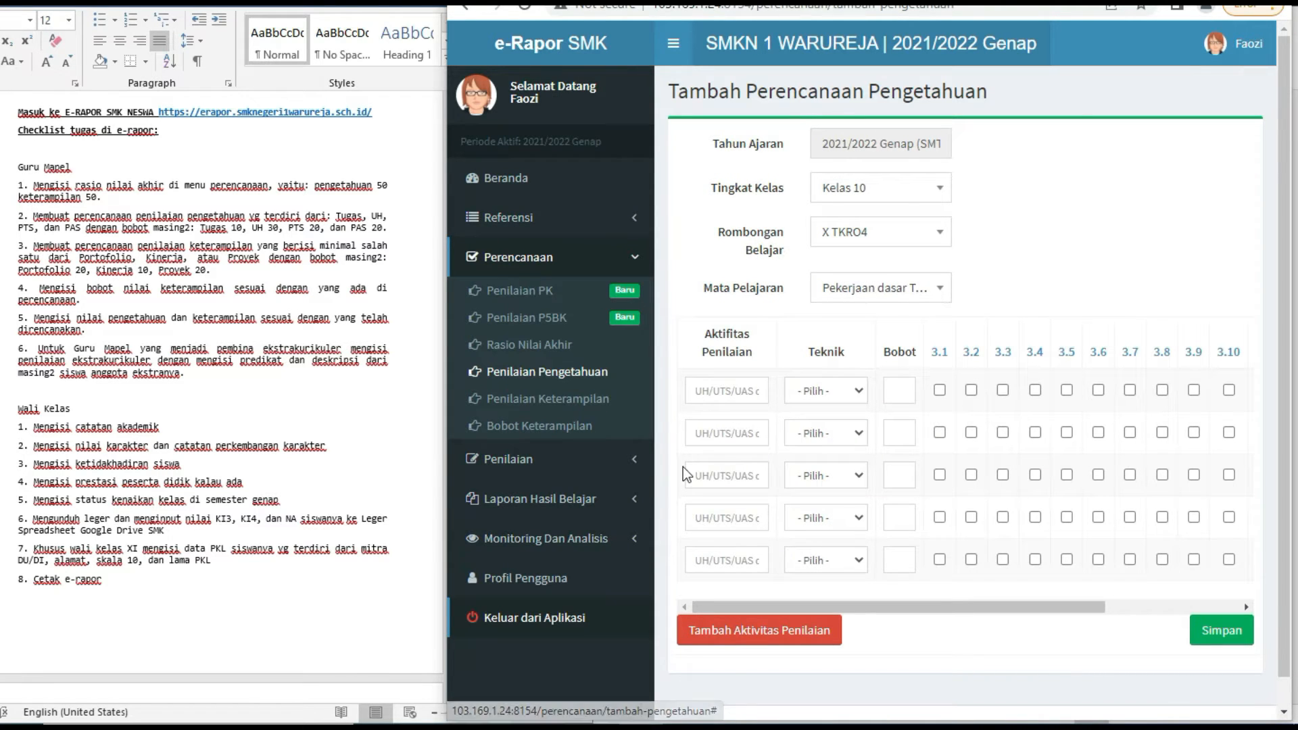
Step: Examine the plan table's competency columns through 3.13 and the second Guru Mapel item in the Word checklist
scroll(794, 368, "down", 1)
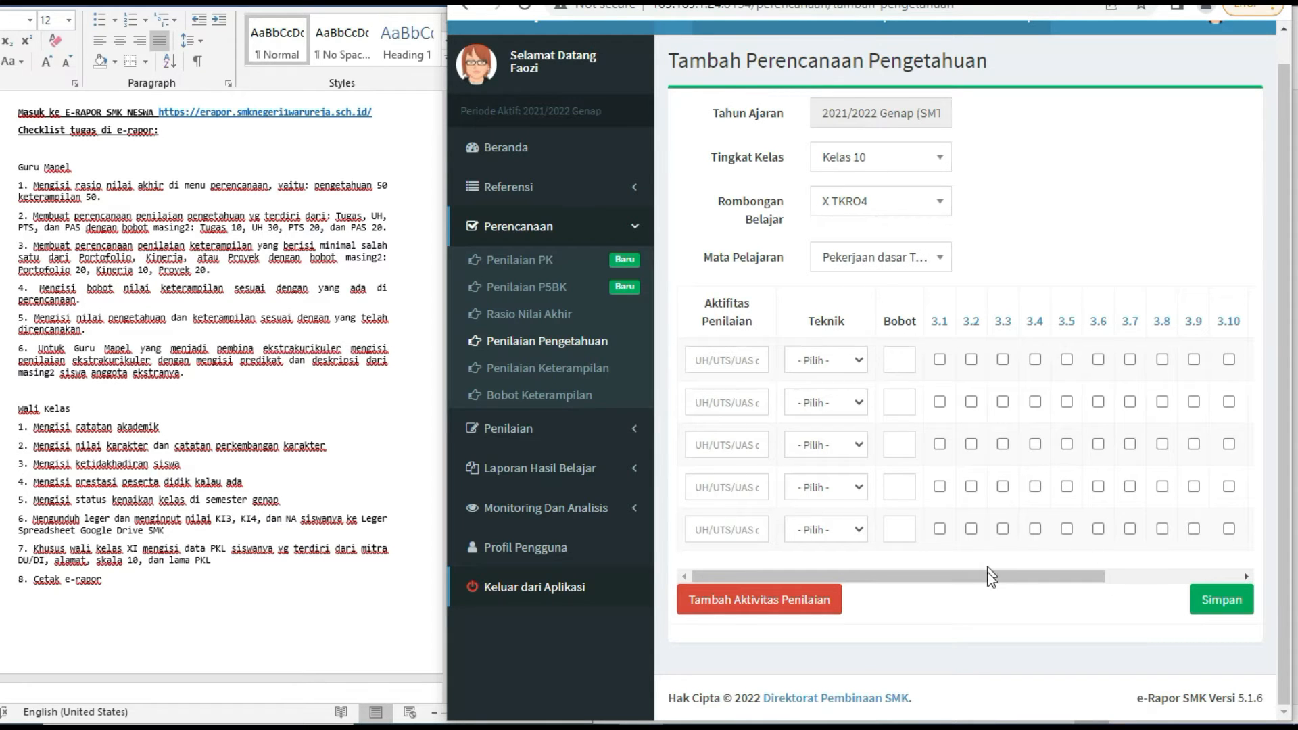
left_click_drag(996, 580, 1077, 549)
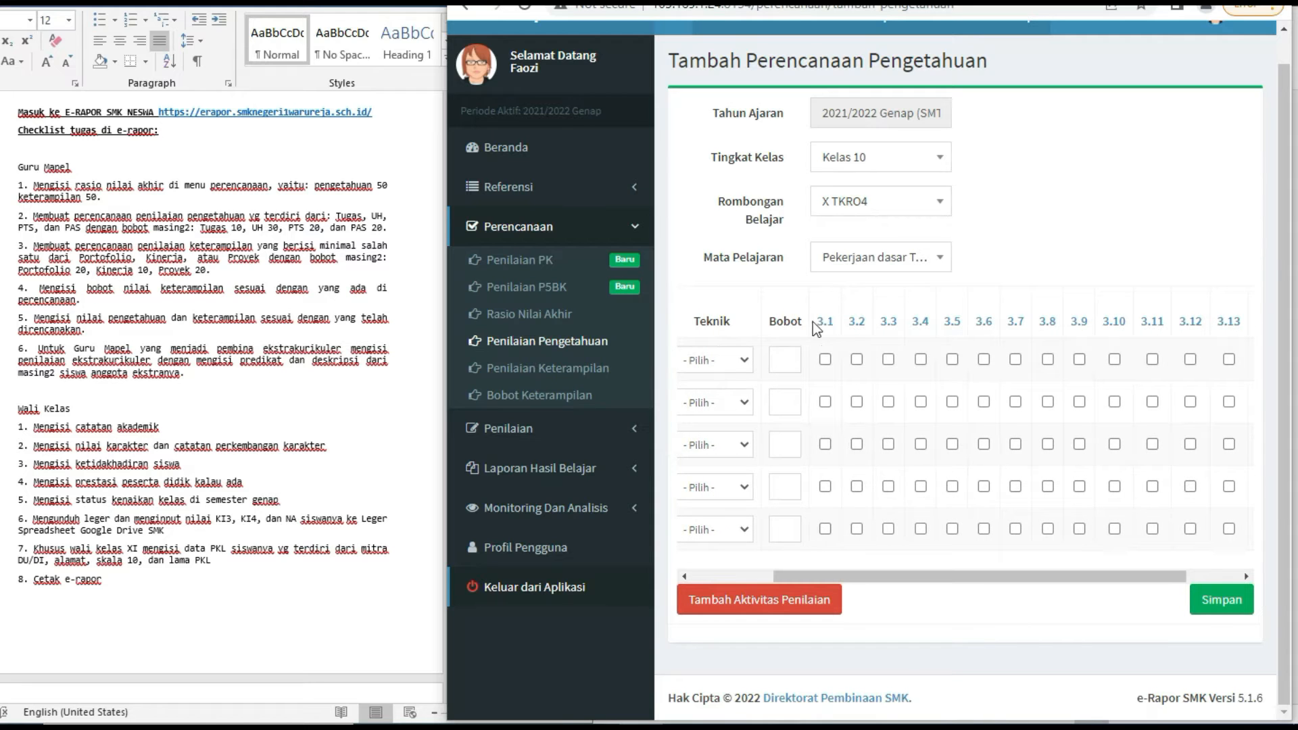
left_click_drag(925, 574, 768, 579)
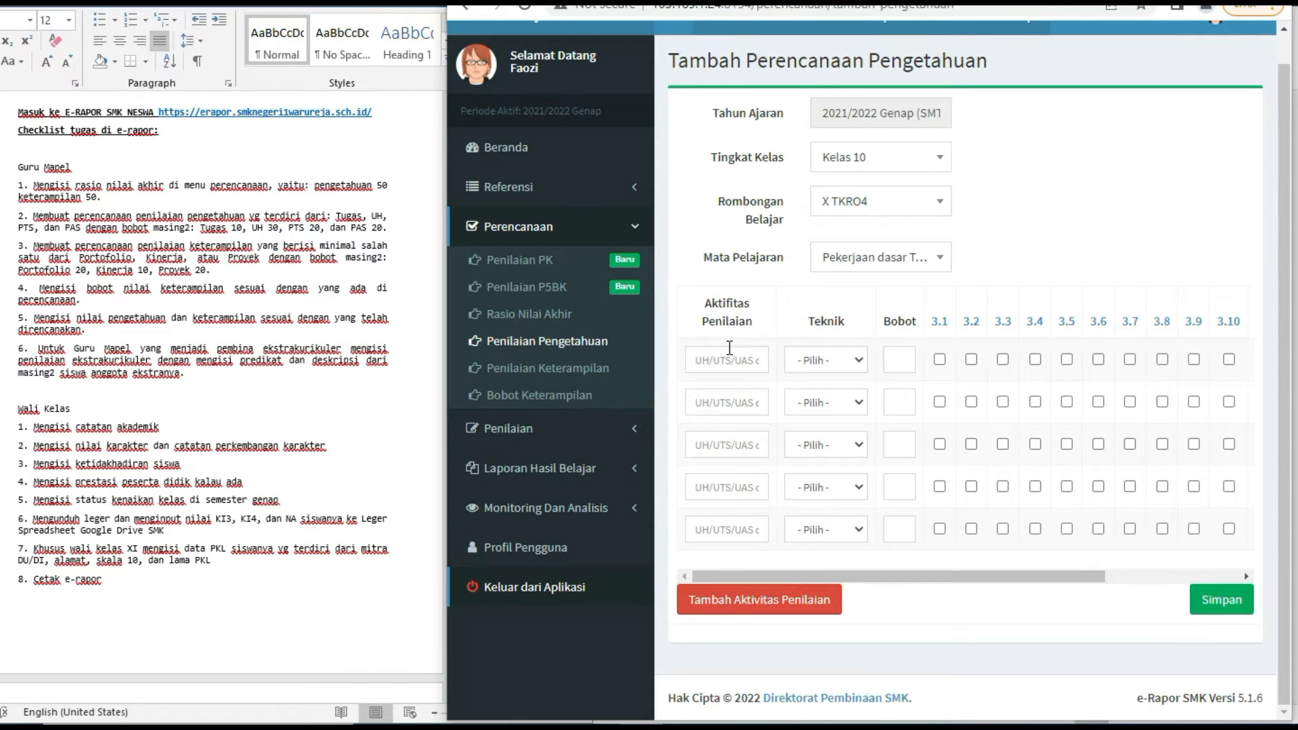
left_click(743, 360)
left_click(38, 218)
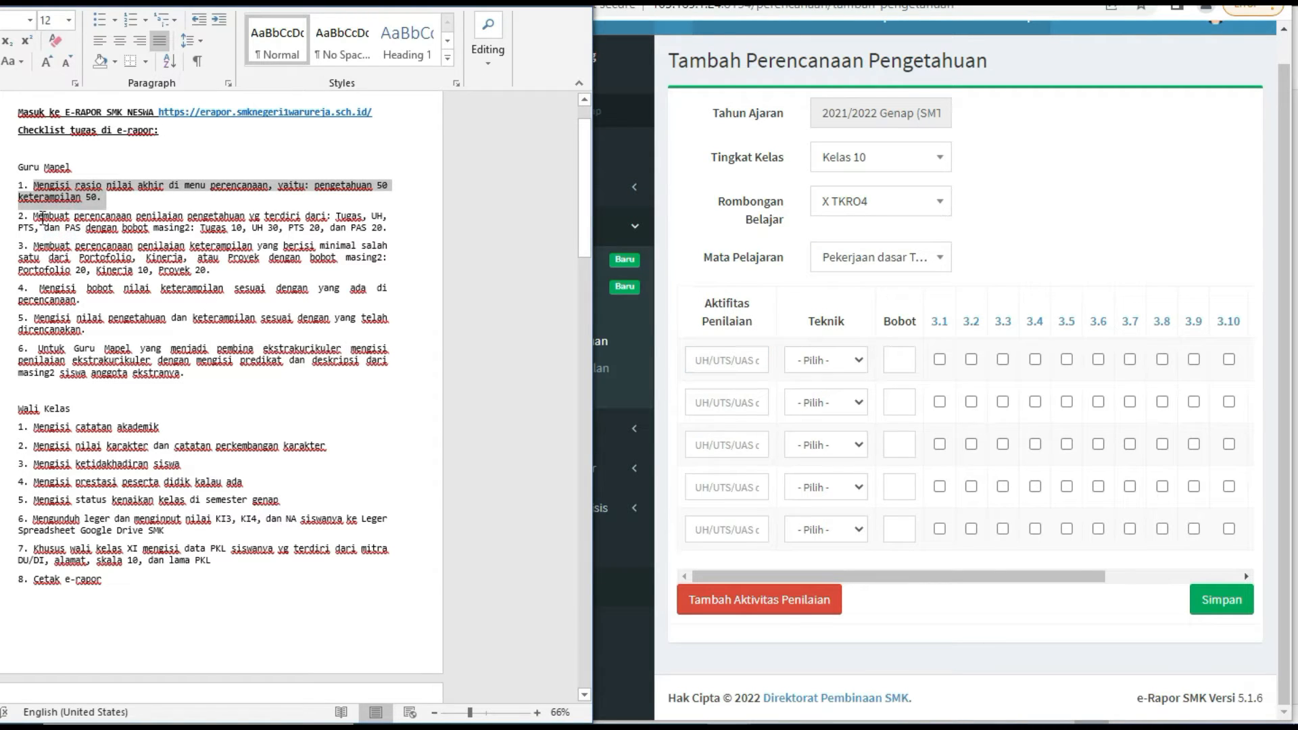
left_click_drag(18, 216, 388, 232)
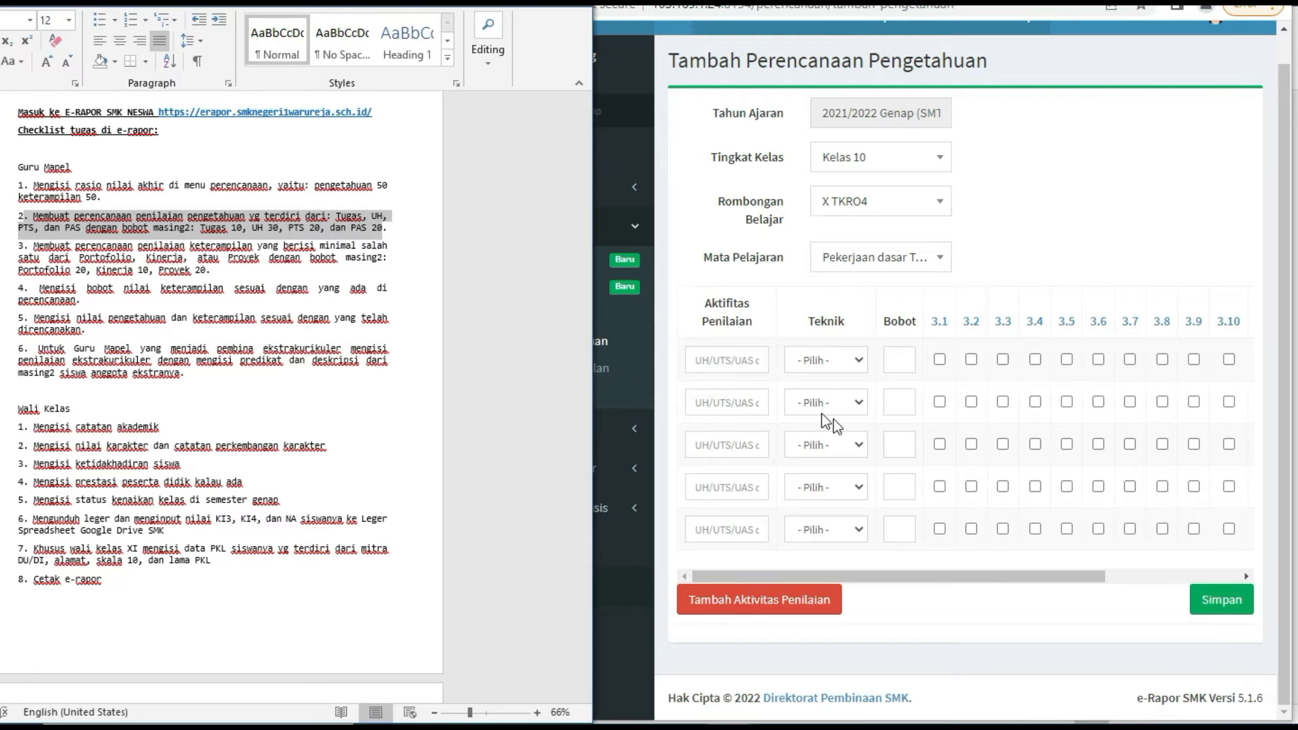
Step: Fill the first assessment row with activity TUGAS, technique Tes Tertulis and the checklist weight of 10
left_click(737, 360)
type("TUGAS")
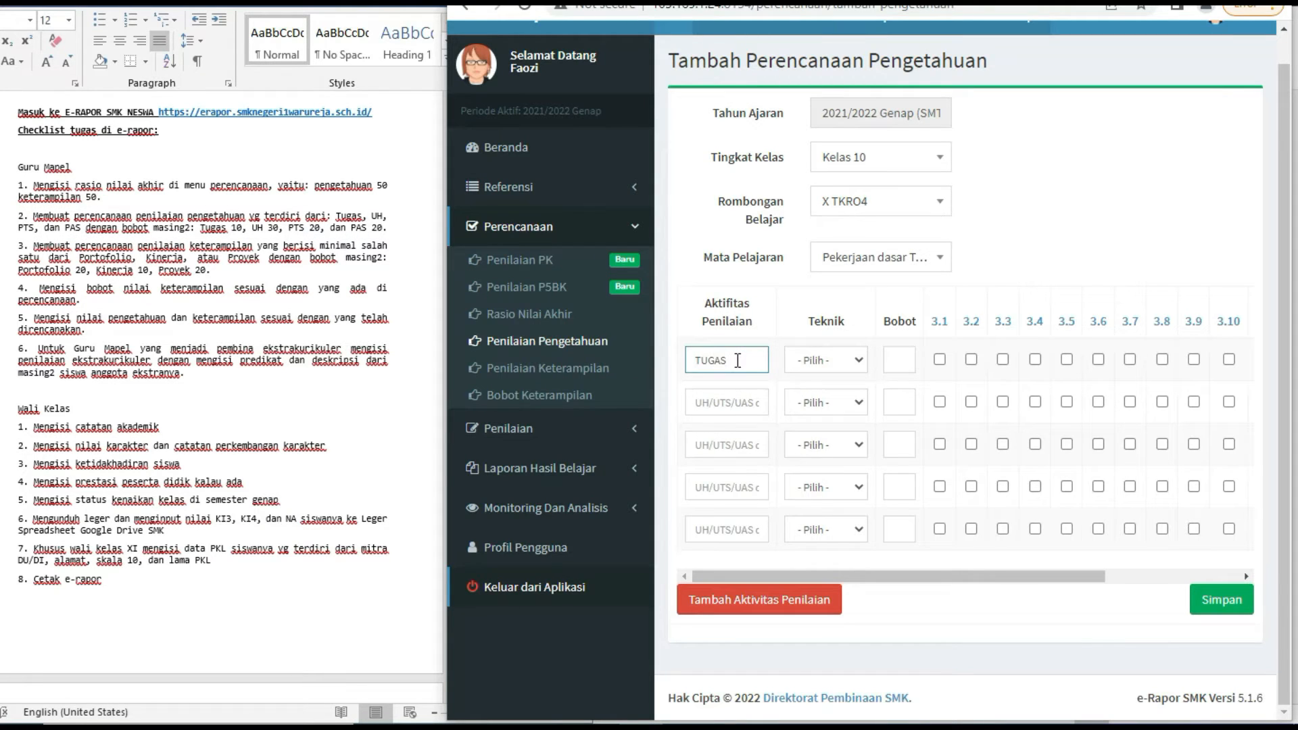
left_click(857, 361)
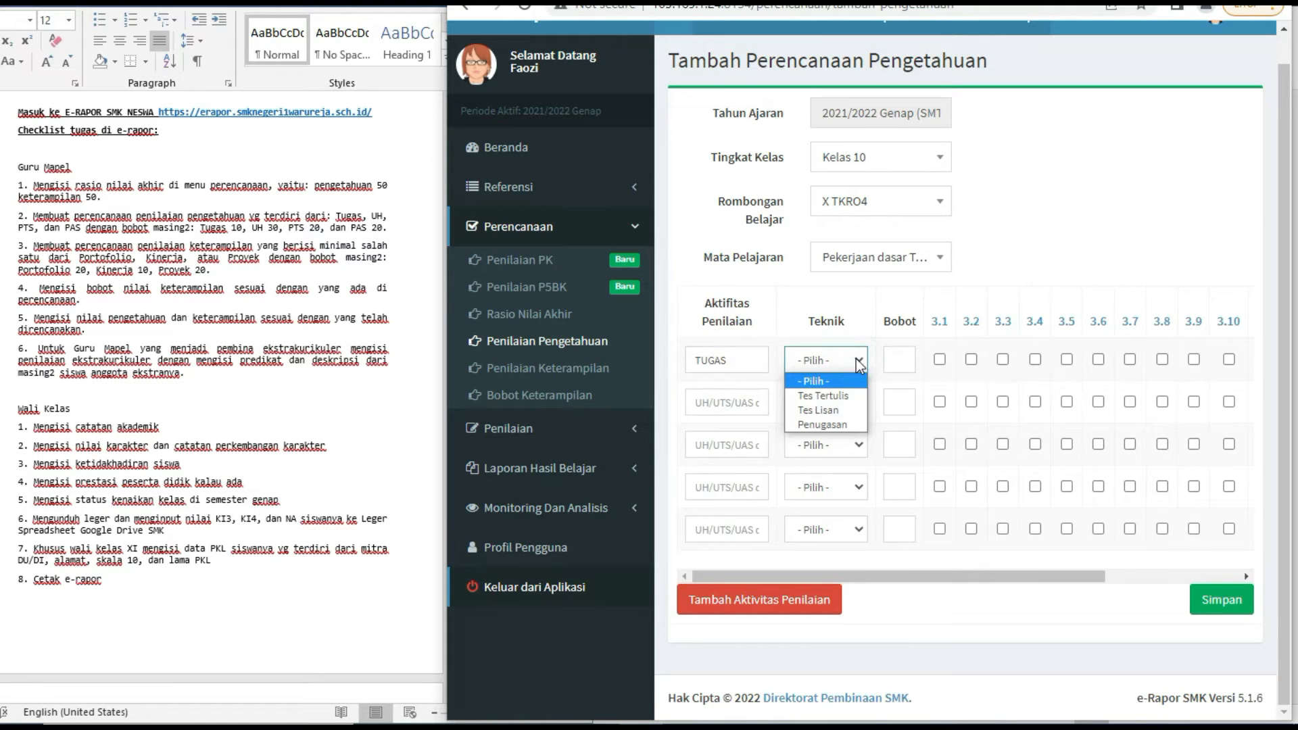
left_click(847, 401)
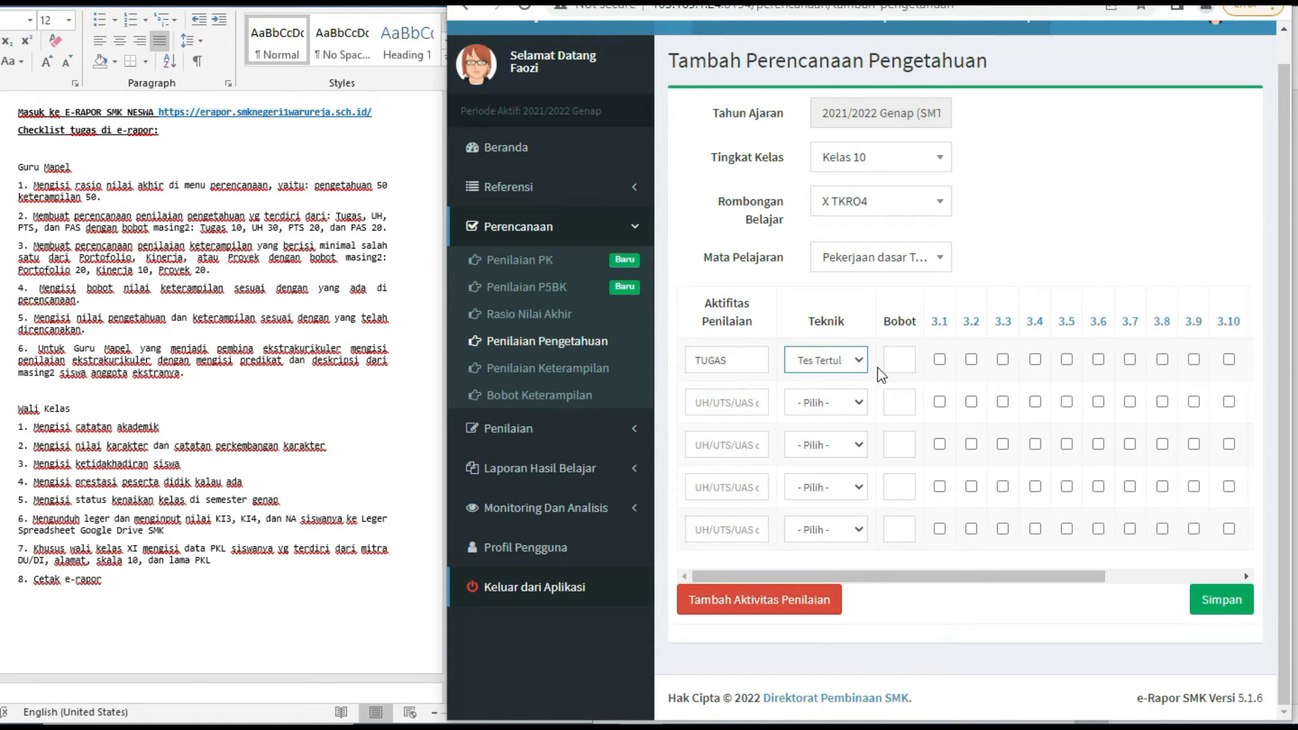
left_click(900, 360)
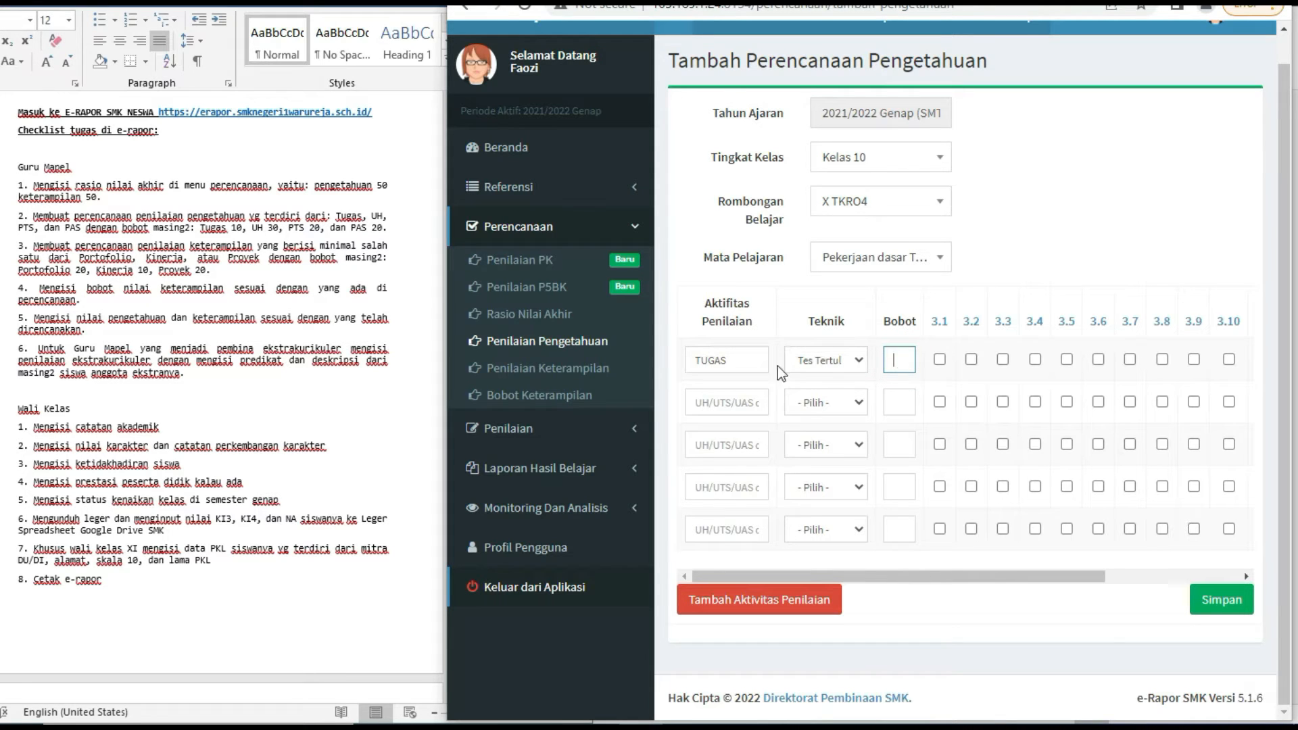
left_click(233, 227)
left_click(235, 228)
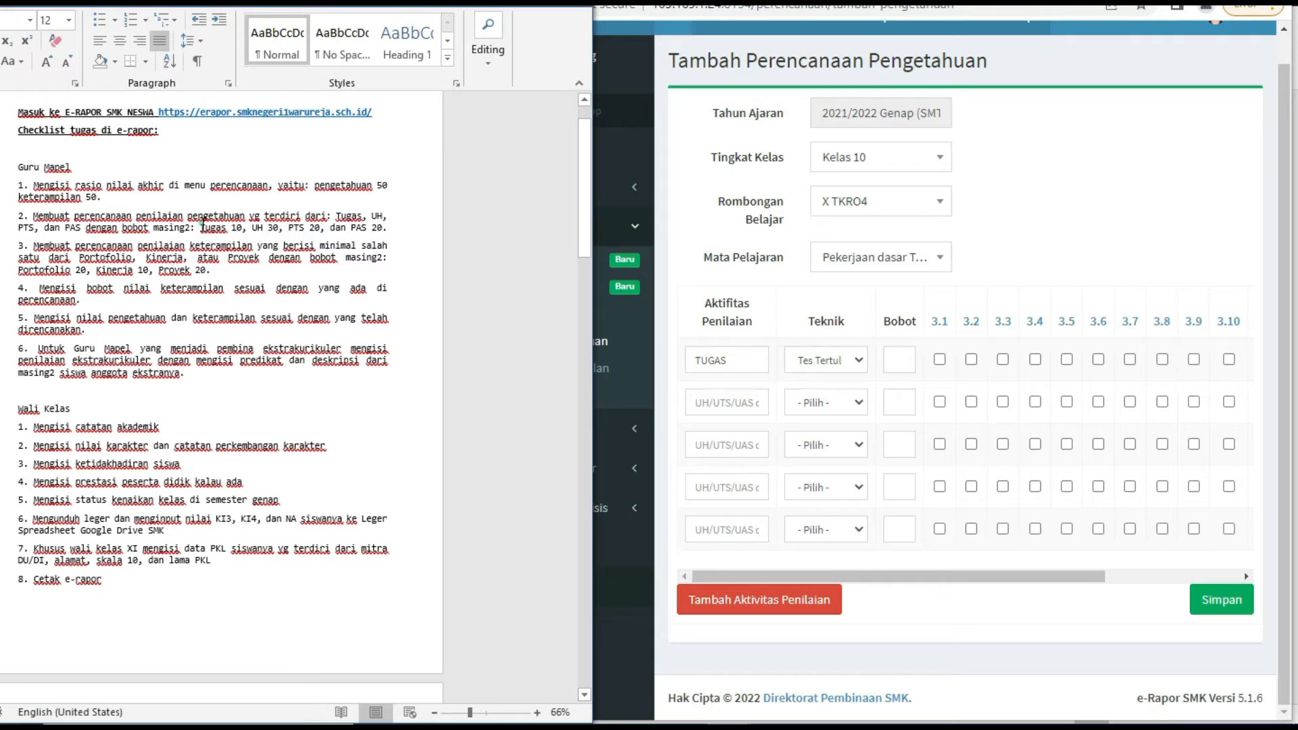
left_click_drag(202, 227, 249, 232)
left_click(869, 354)
left_click(886, 356)
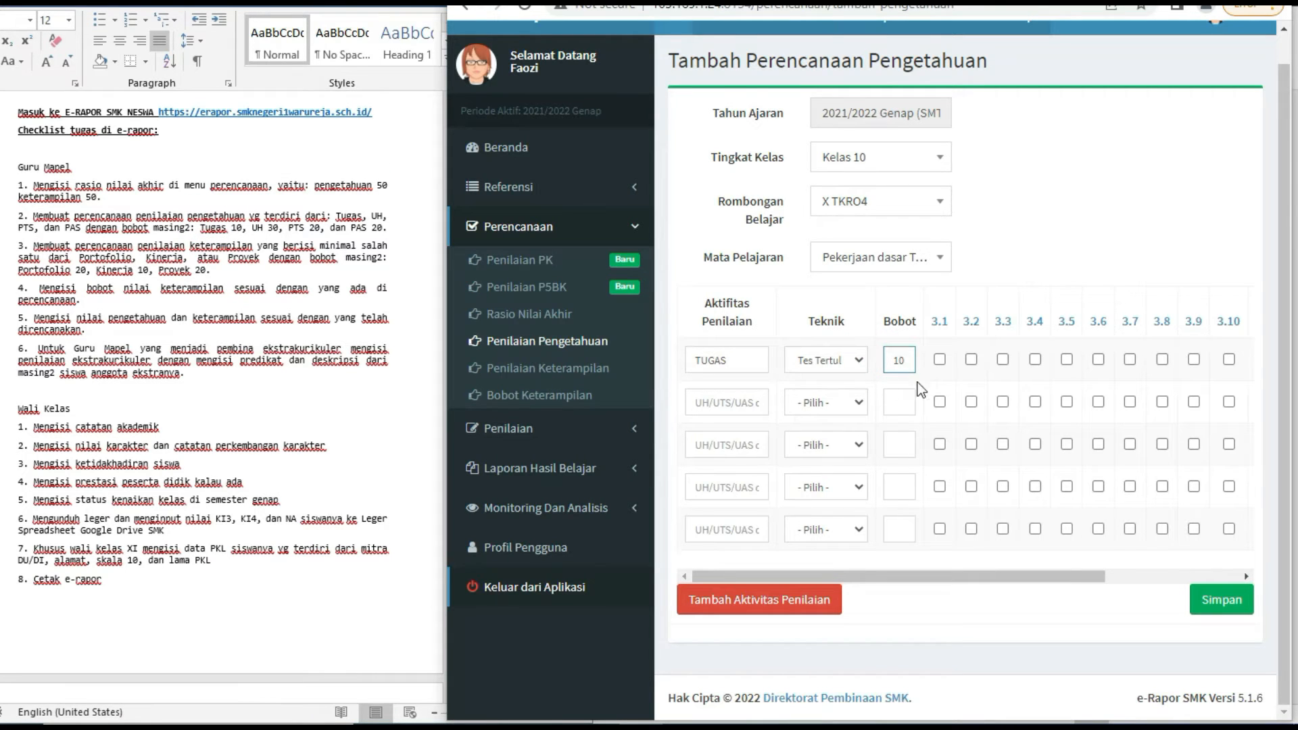
Step: Fill the second assessment row with activity UH, technique Tes Tertulis and the checklist weight of 30
left_click(728, 403)
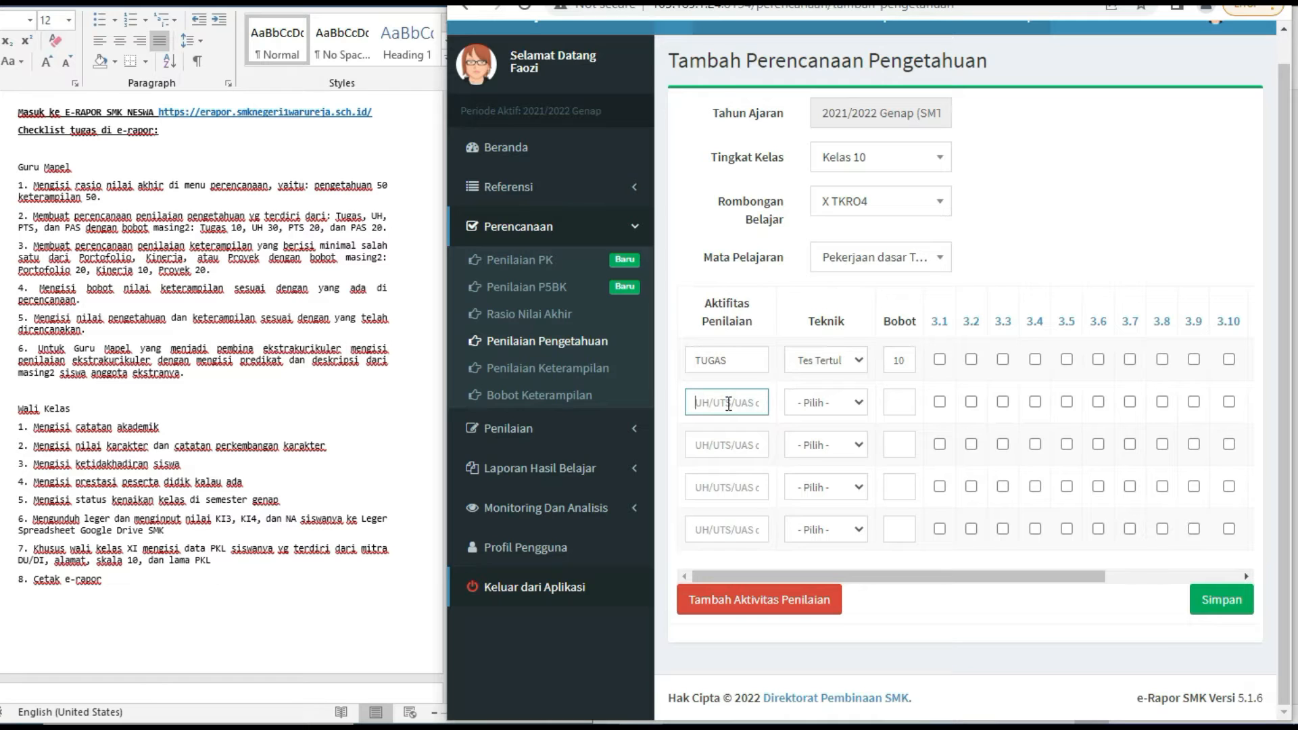
type("UH")
left_click(848, 404)
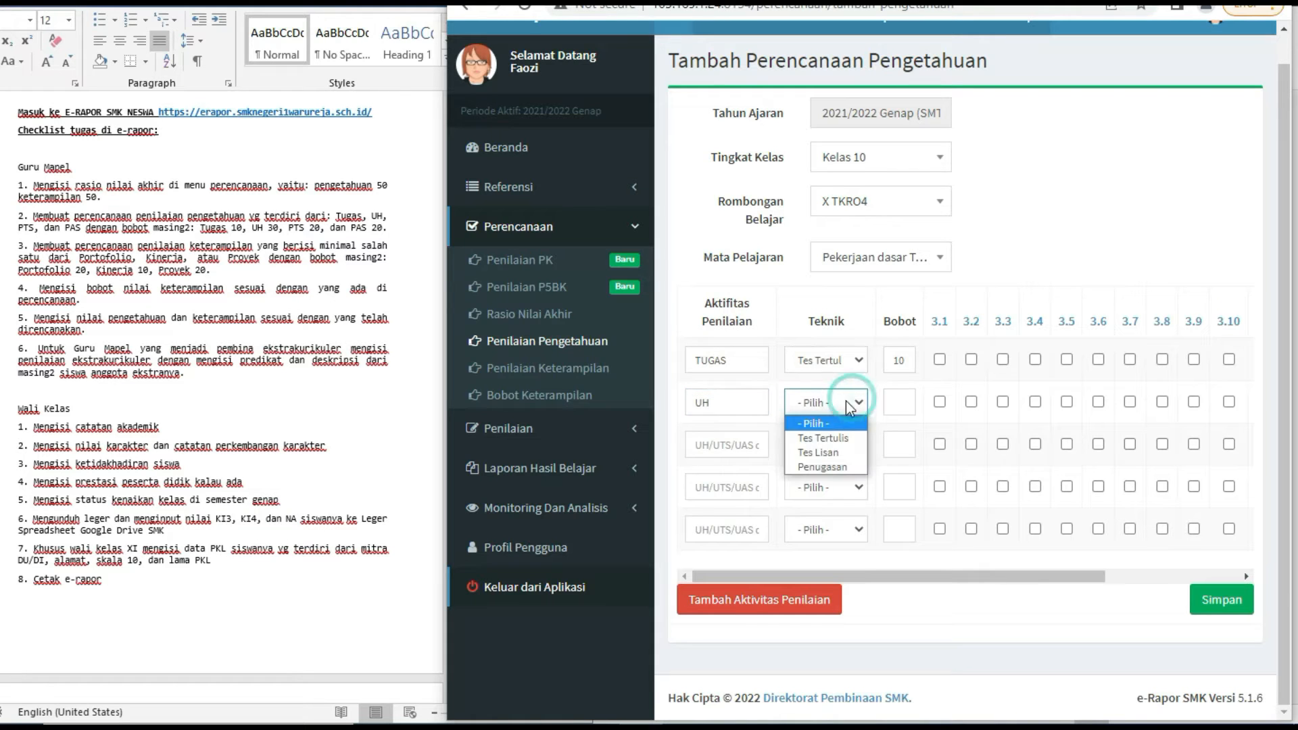
left_click(822, 438)
left_click(901, 404)
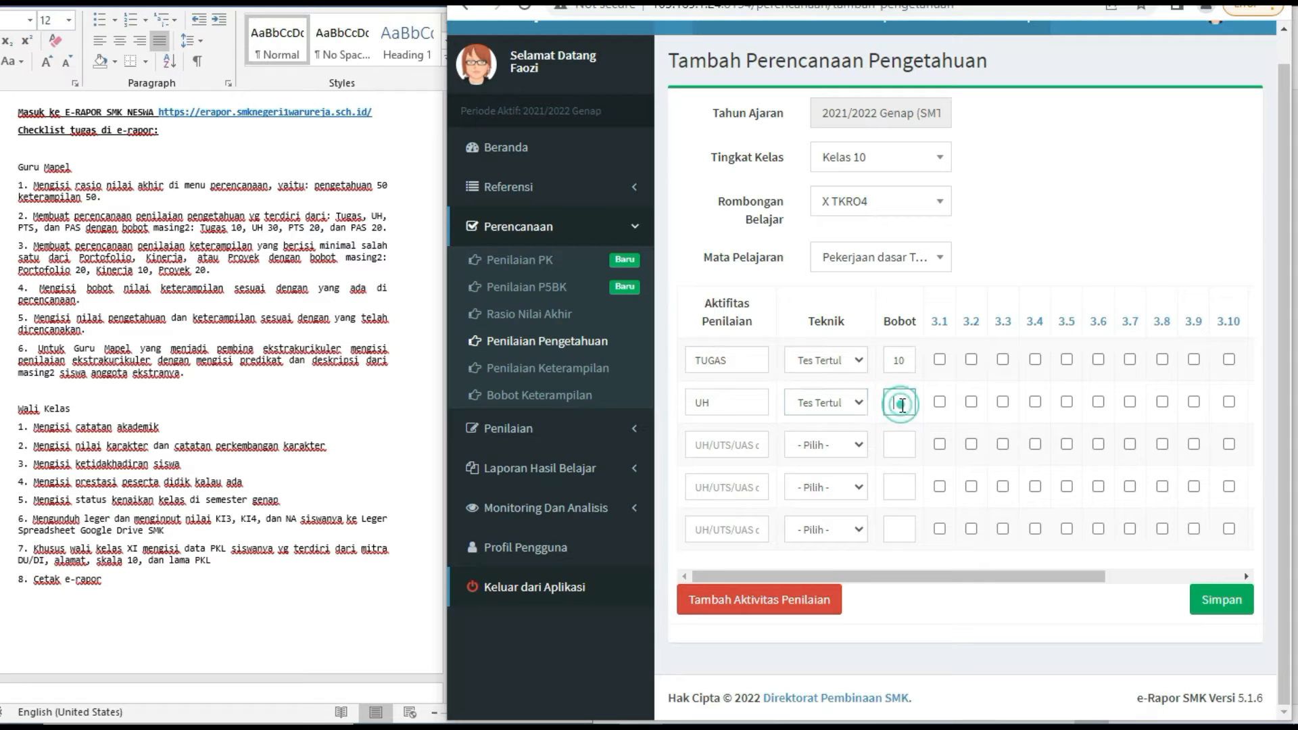
left_click(270, 223)
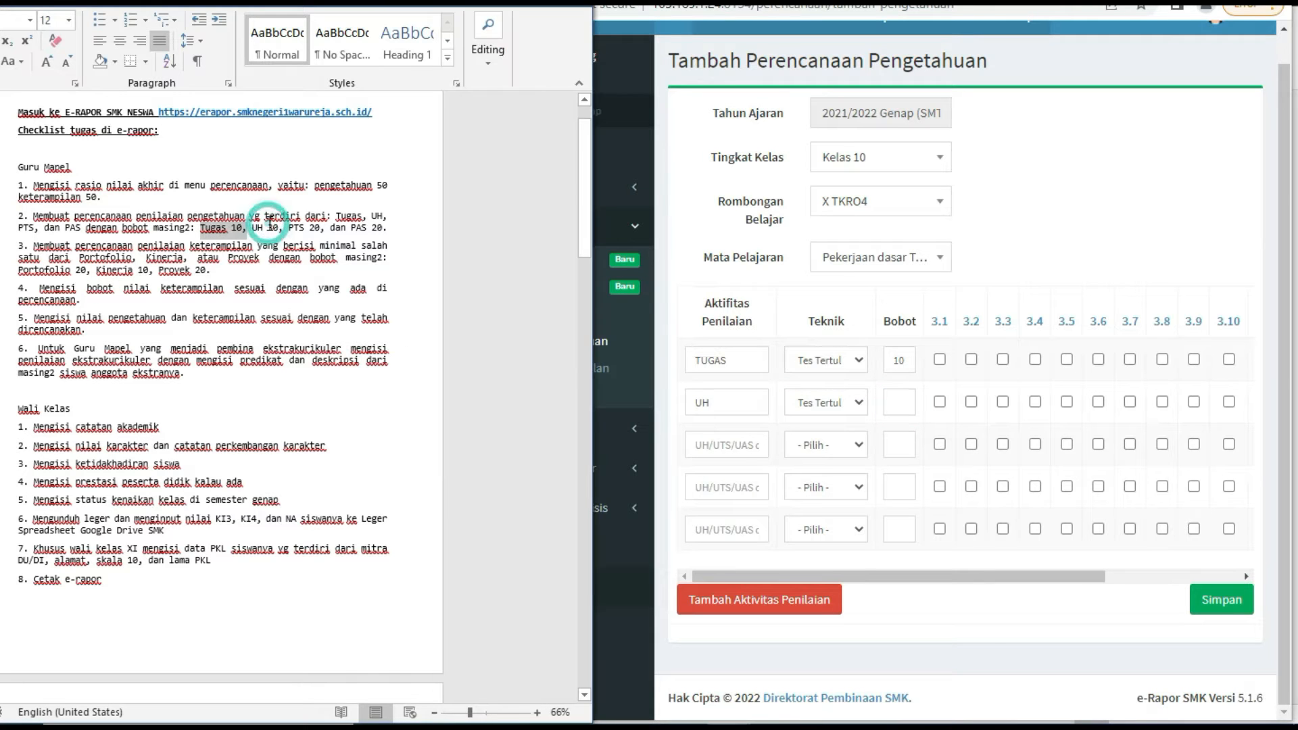
left_click(898, 408)
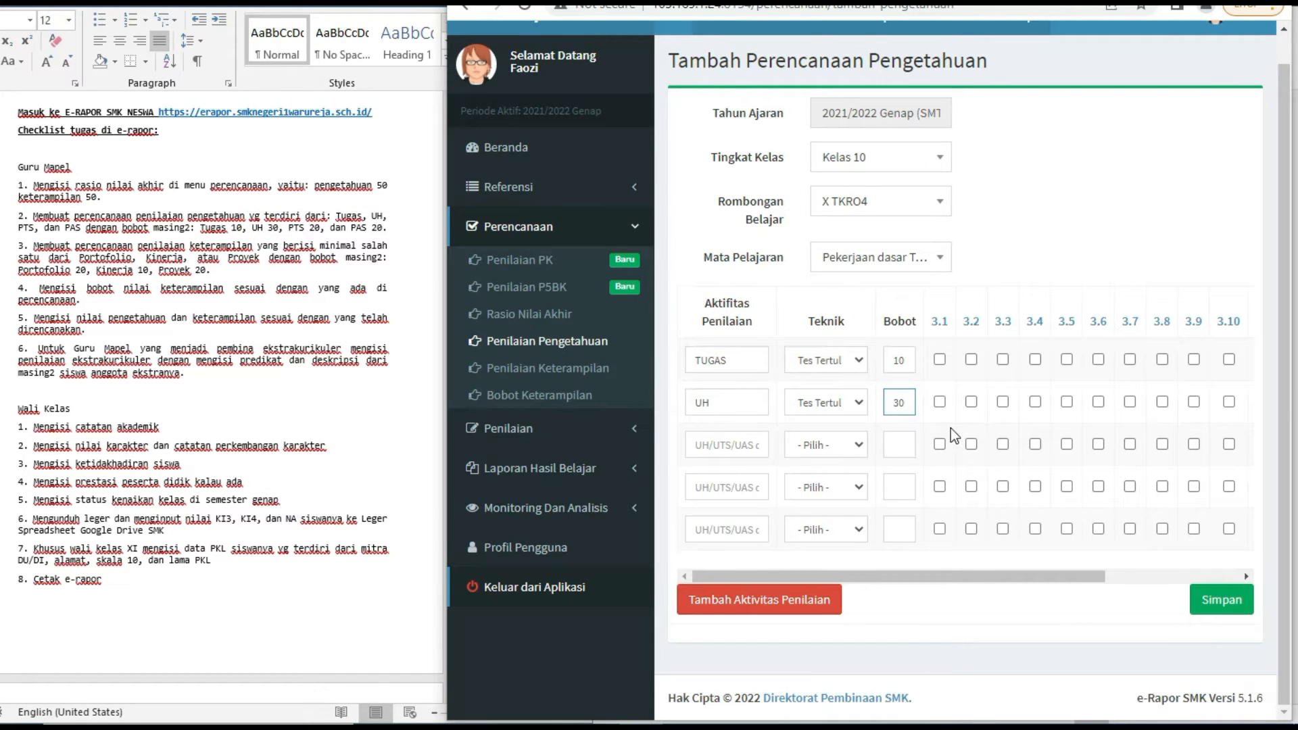
Step: Fill the third assessment row with activity PTS, technique Tes Tertulis and the checklist weight of 20
left_click(326, 224)
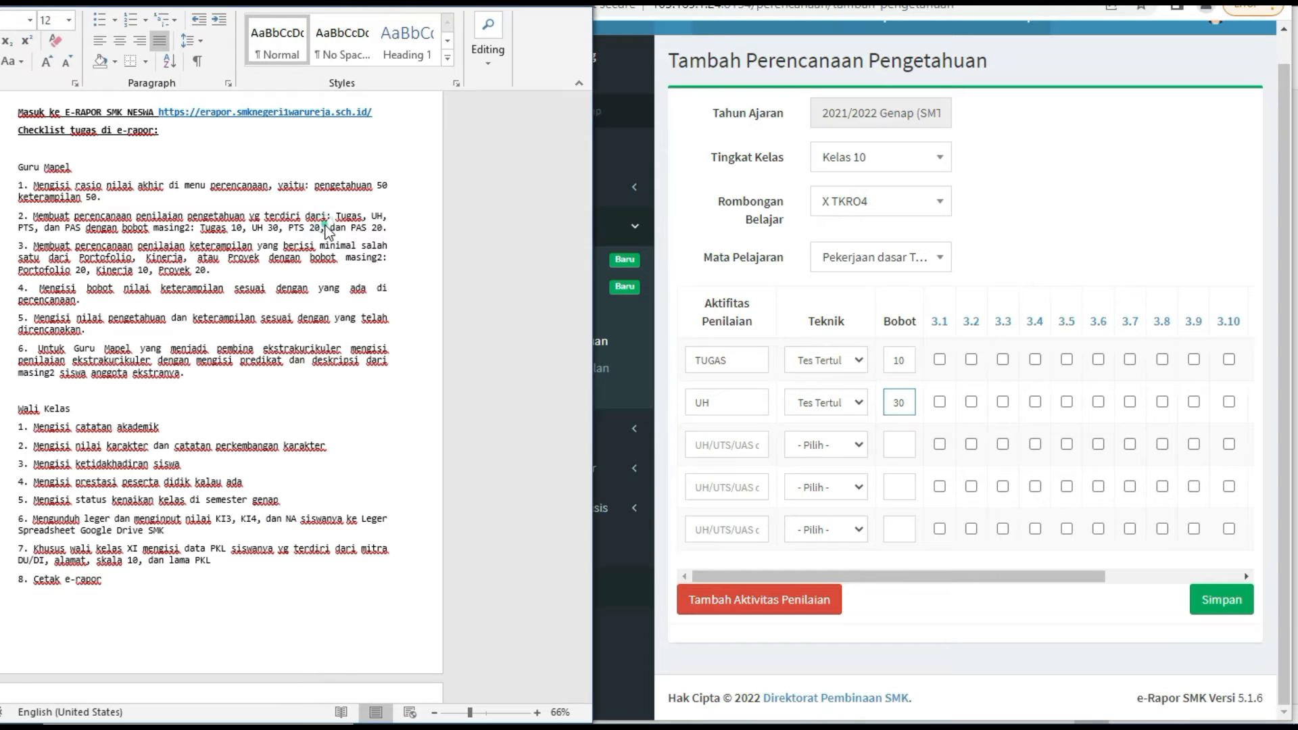
left_click(728, 448)
type("PTS")
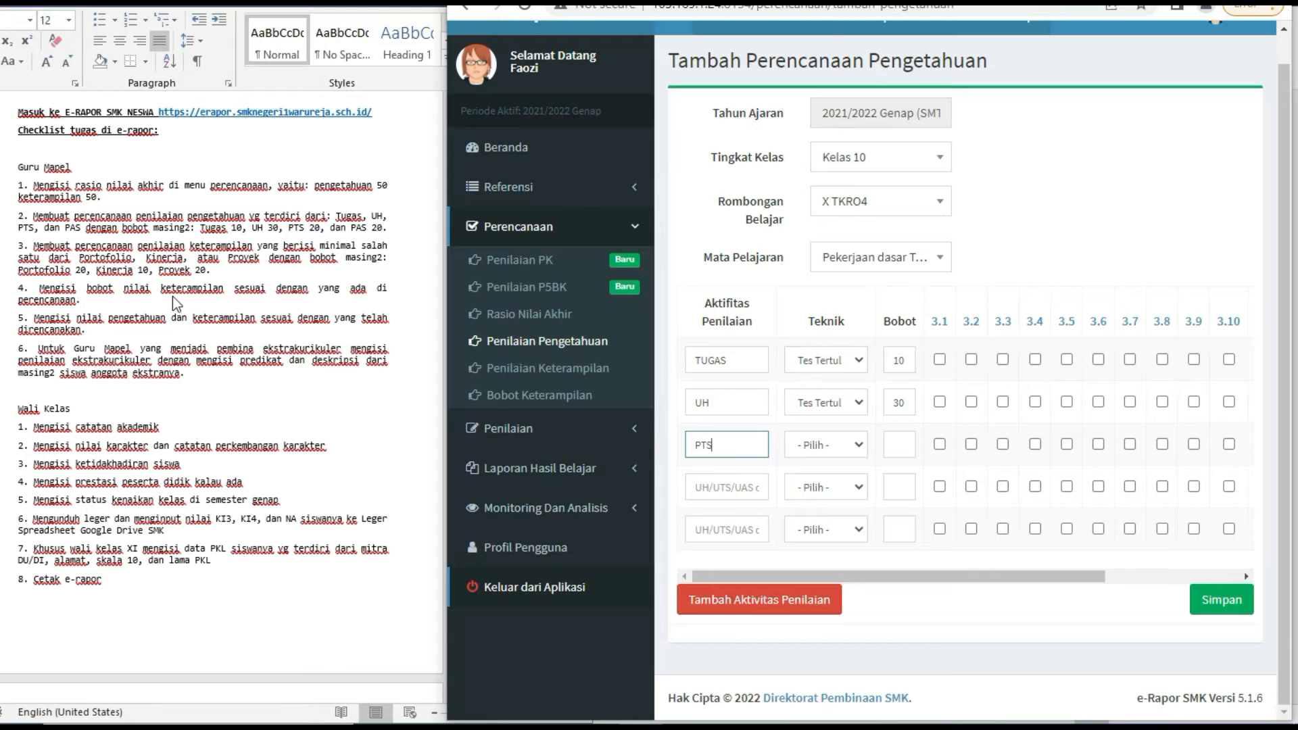
left_click(361, 230)
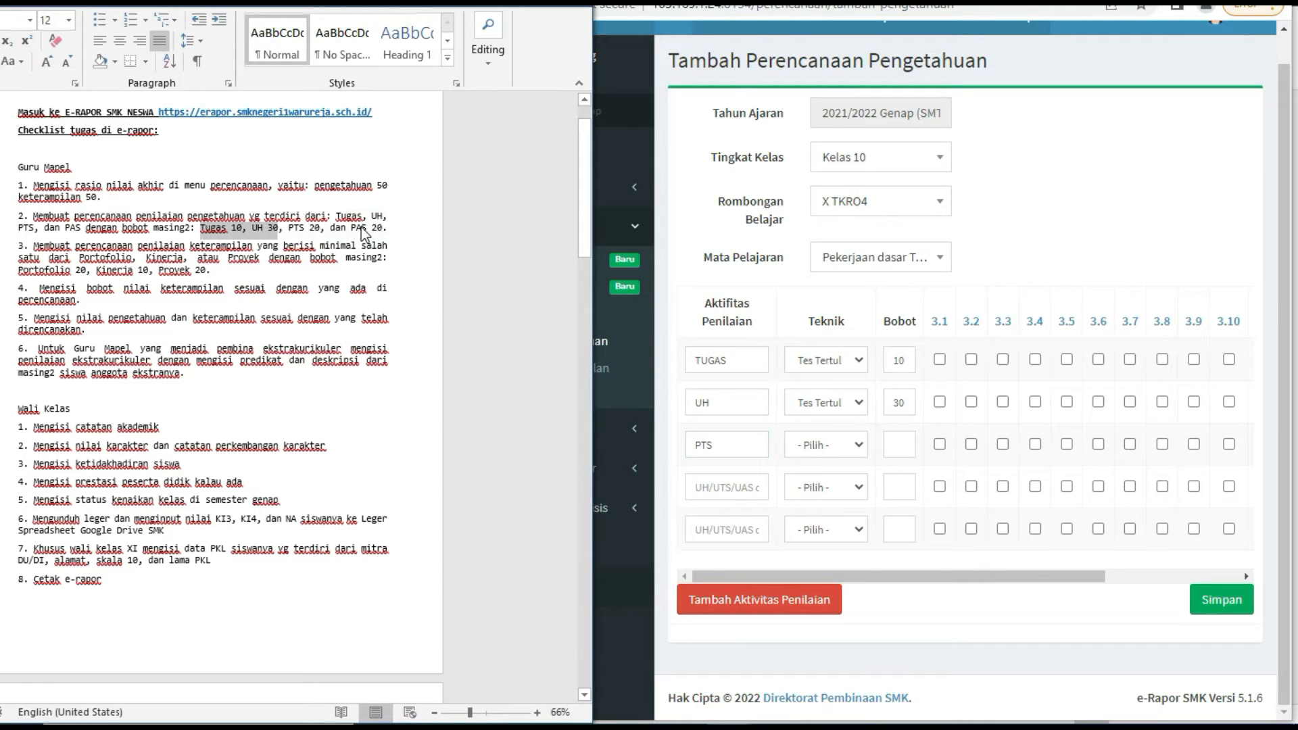
left_click(316, 231)
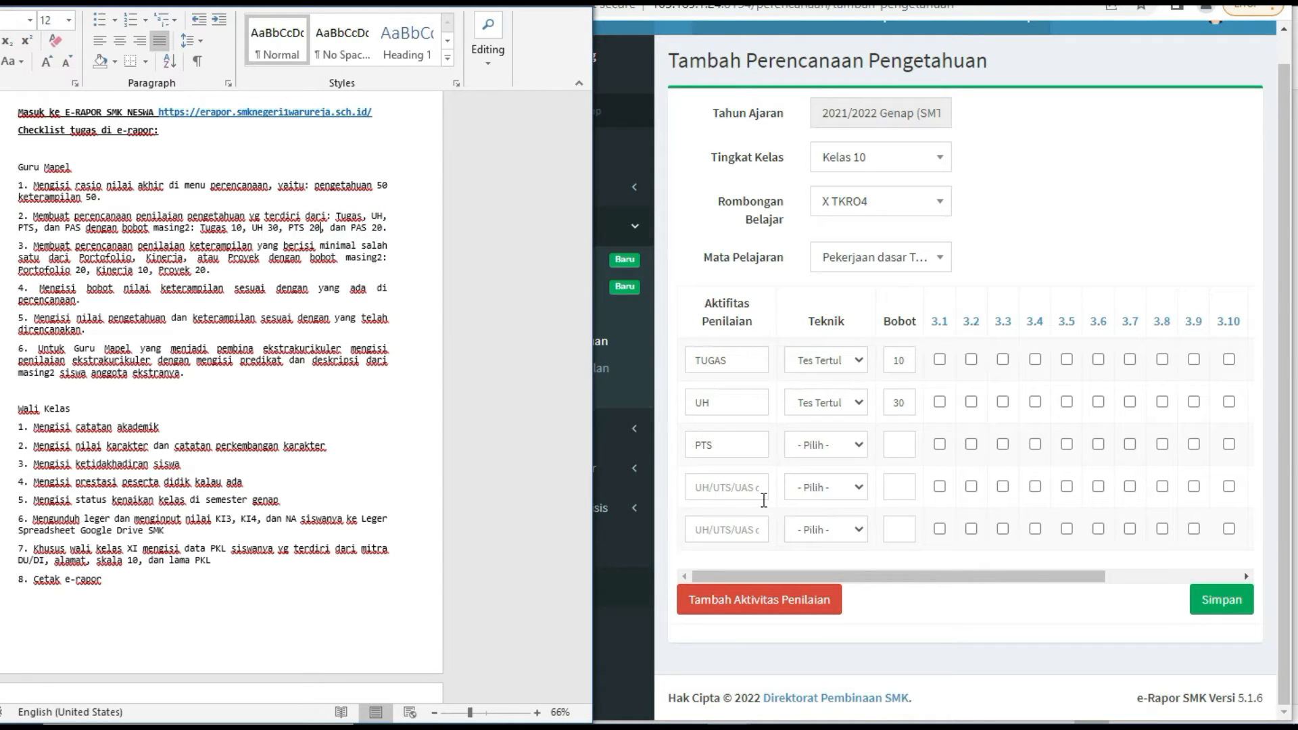
left_click(848, 446)
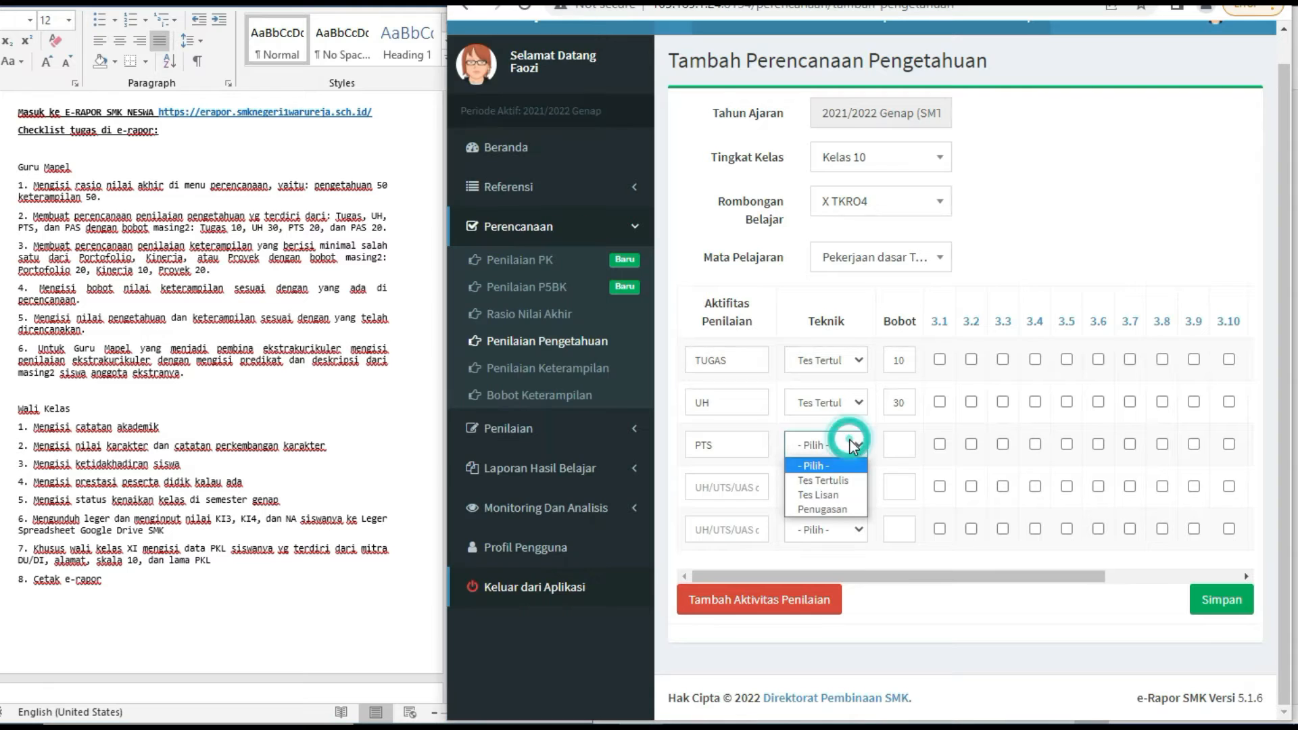
left_click(826, 484)
left_click(898, 444)
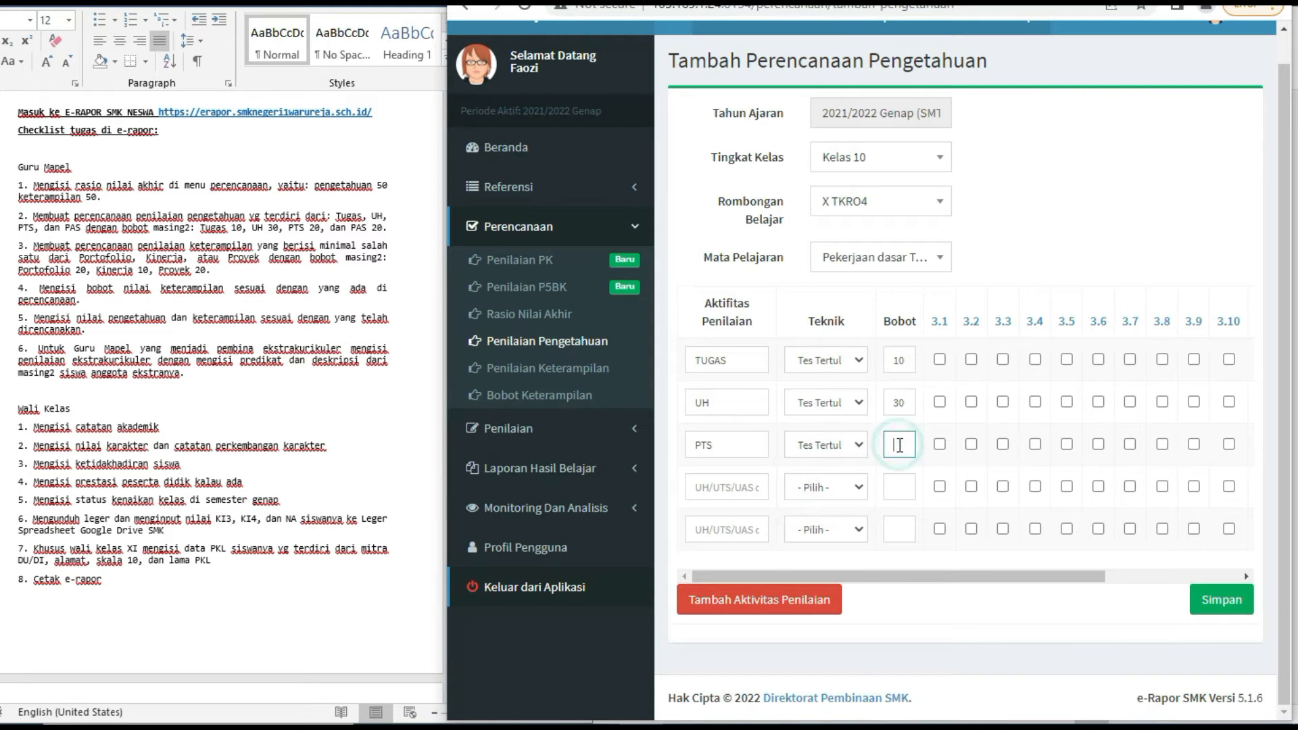
Step: Fill the fourth assessment row with activity PAS, technique Tes Tertulis and a weight of 20
left_click(710, 484)
type("PAS")
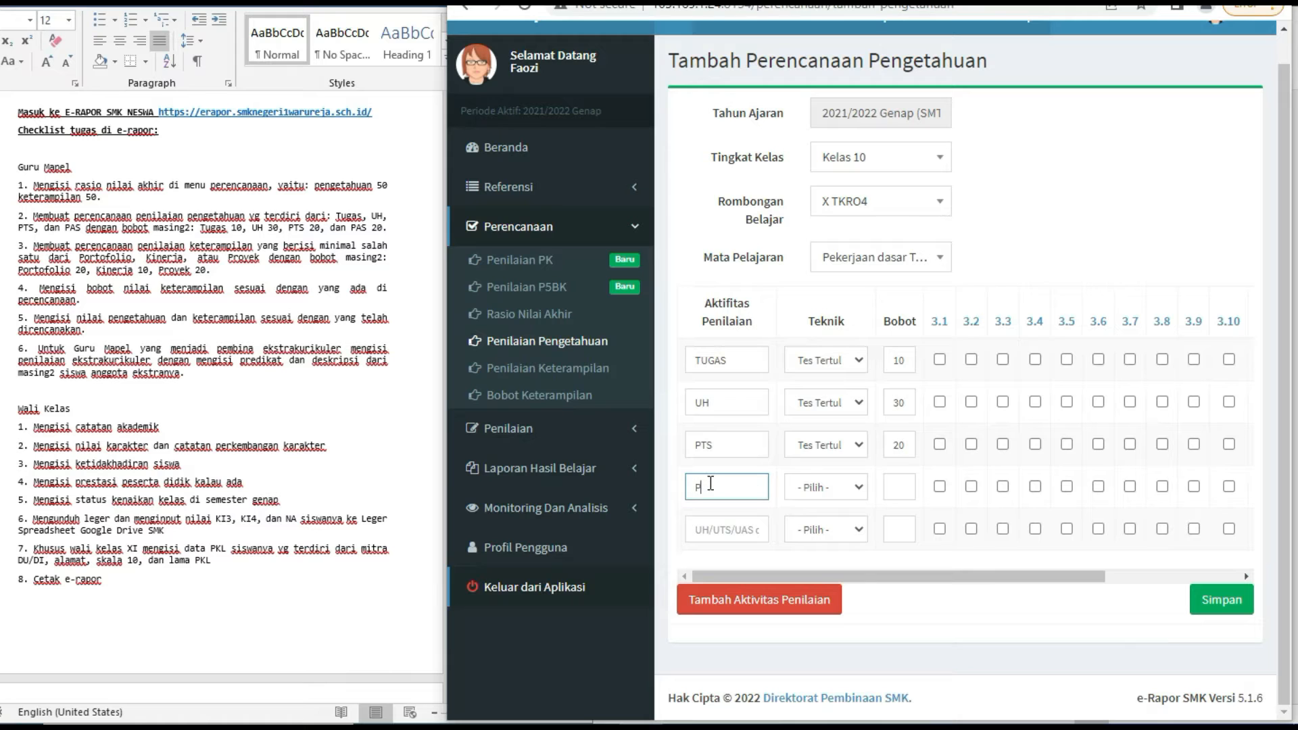
left_click(845, 488)
left_click(831, 523)
left_click(899, 487)
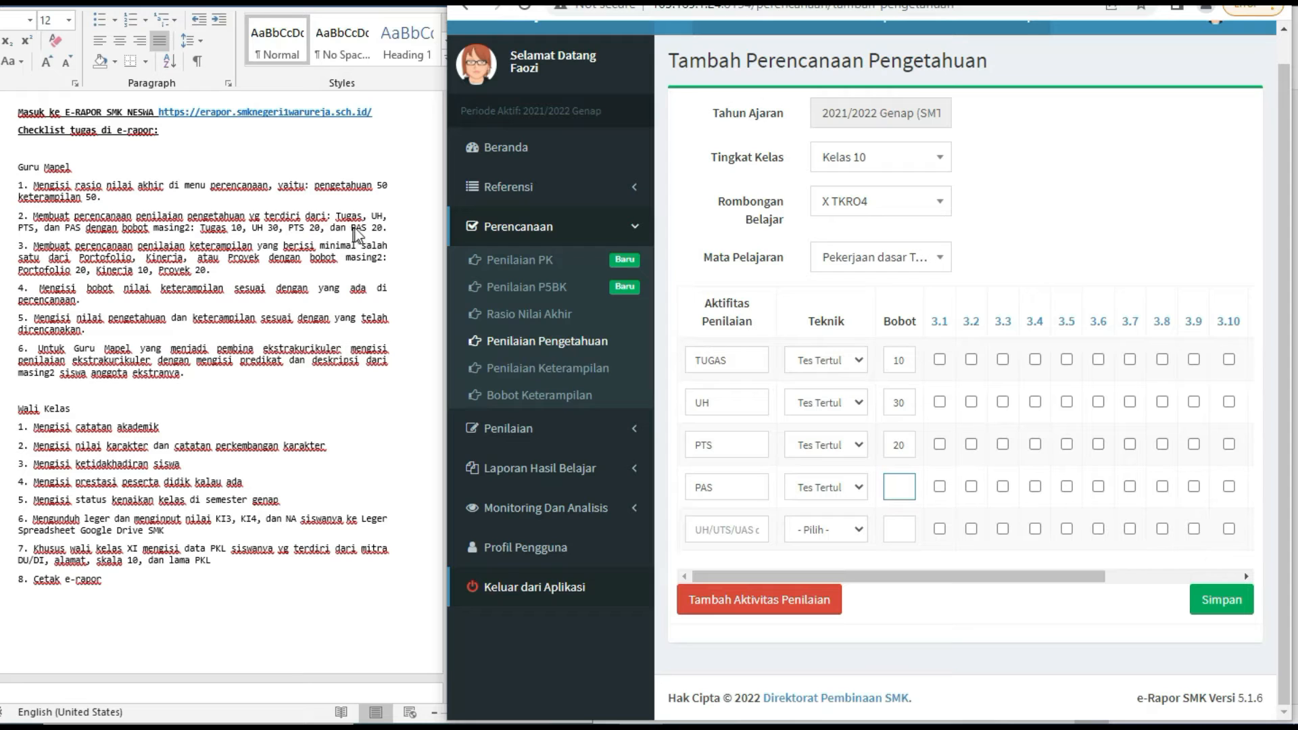
type("20")
Step: Check the competency descriptions and assign competencies 3.1 through 3.6 to the TUGAS activity
mouse_move(964, 578)
left_mouse_down()
mouse_move(1100, 574)
mouse_move(942, 573)
mouse_move(1081, 577)
mouse_move(982, 577)
left_mouse_up()
mouse_move(946, 329)
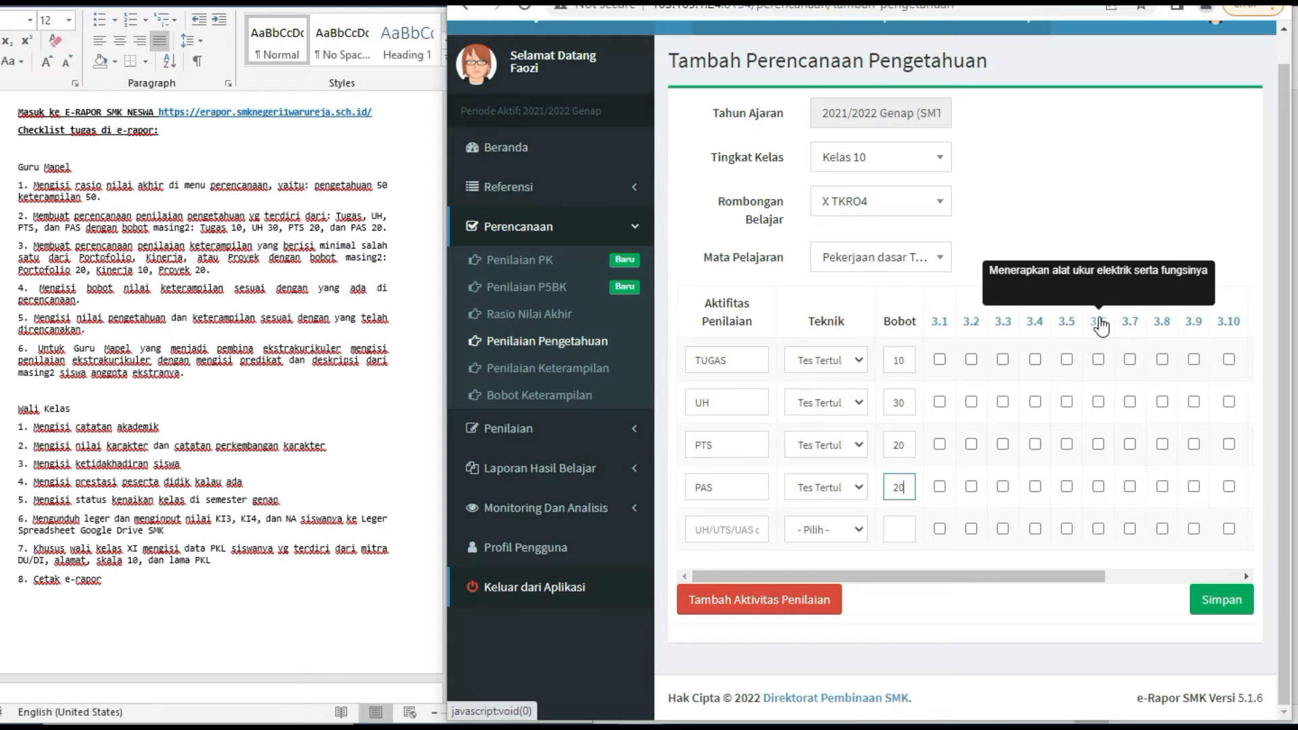
left_click(1098, 361)
left_click(1066, 361)
left_click(1035, 361)
left_click(972, 360)
left_click(939, 359)
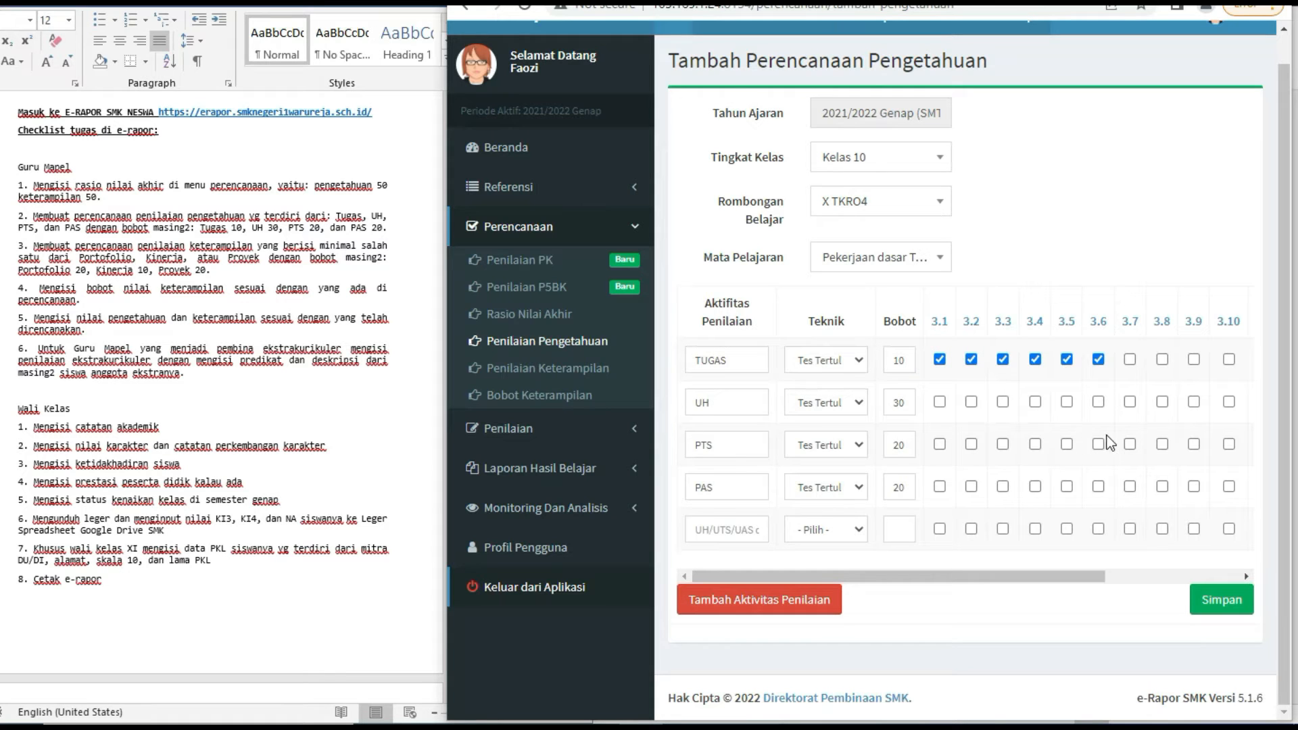
Step: Assign competencies 3.1 through 3.6 to the UH activity
left_click(939, 402)
left_click(971, 402)
left_click(1002, 402)
left_click(1035, 402)
left_click(1066, 402)
left_click(1098, 402)
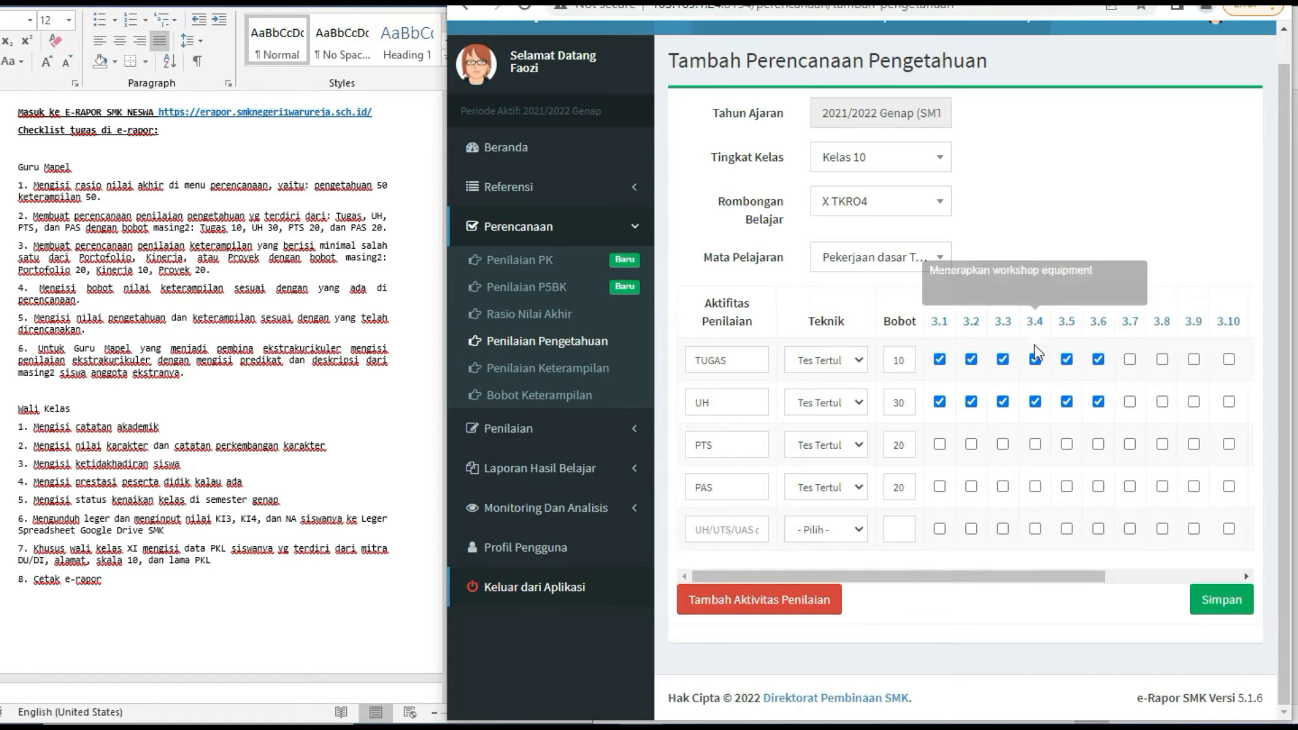
Step: Assign competency 3.4 to the PTS activity and competency 3.6 to the PAS activity
left_click(1034, 445)
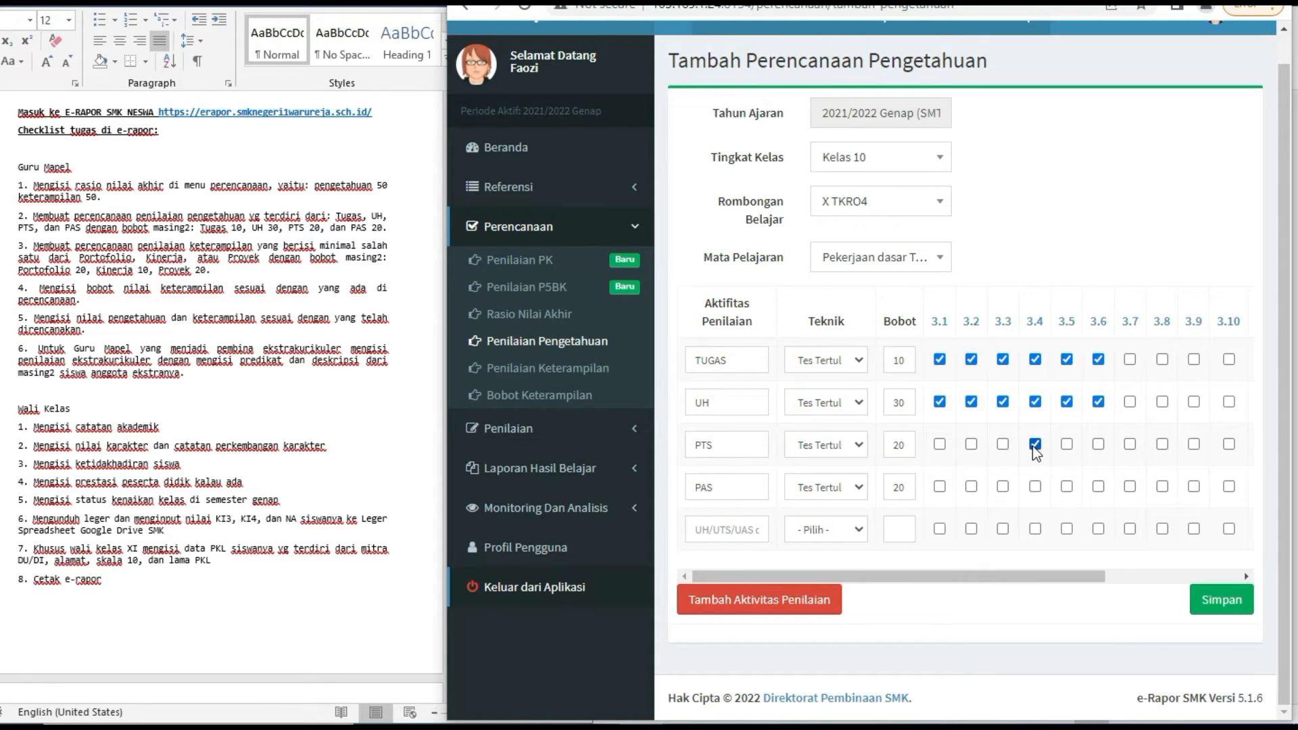
left_click(1098, 488)
left_click_drag(1058, 574, 1172, 576)
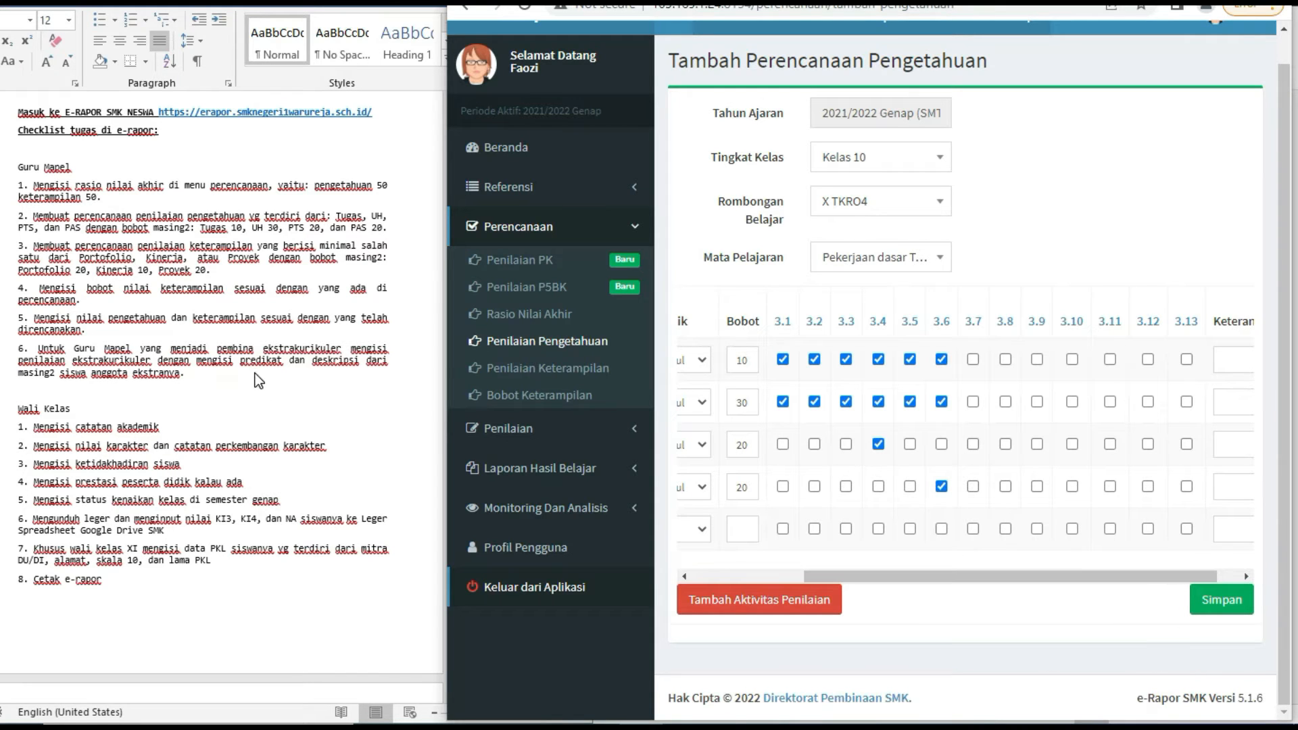
Step: Leave the knowledge plan form and start a new skills assessment plan under Penilaian Keterampilan
left_click(556, 371)
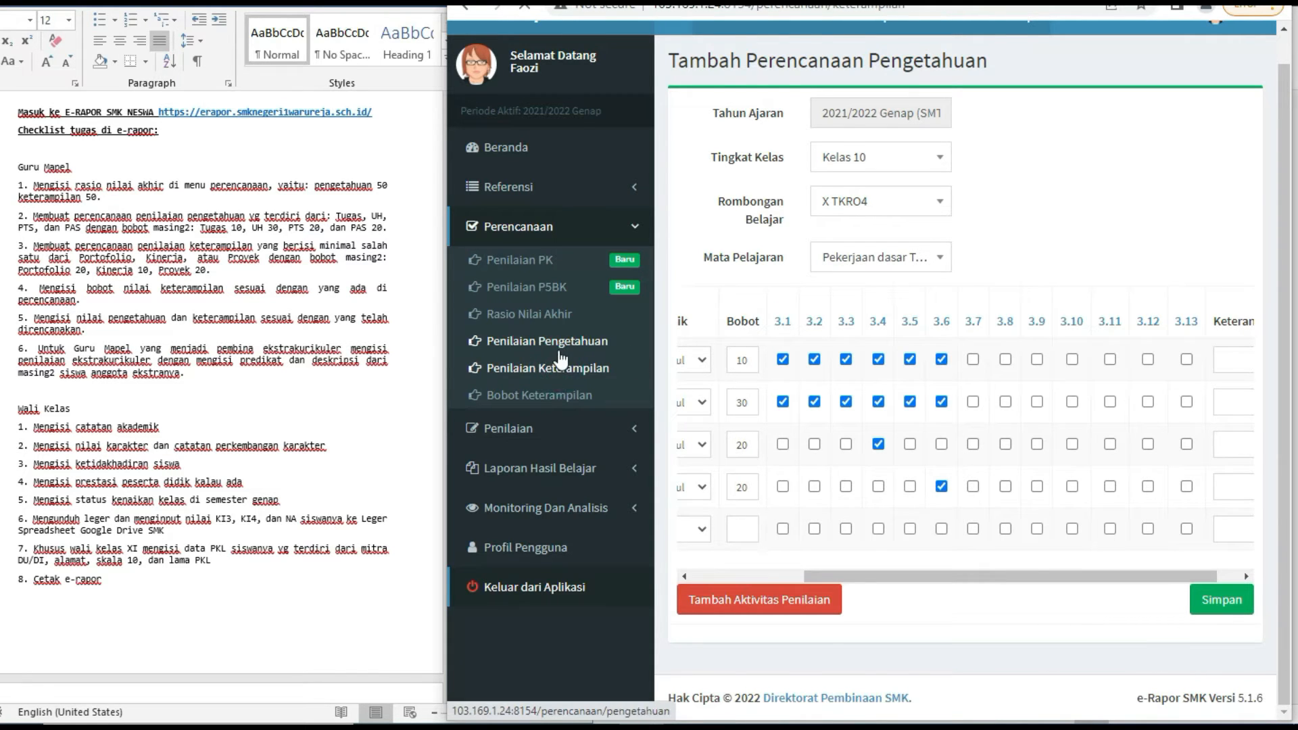
left_click(567, 373)
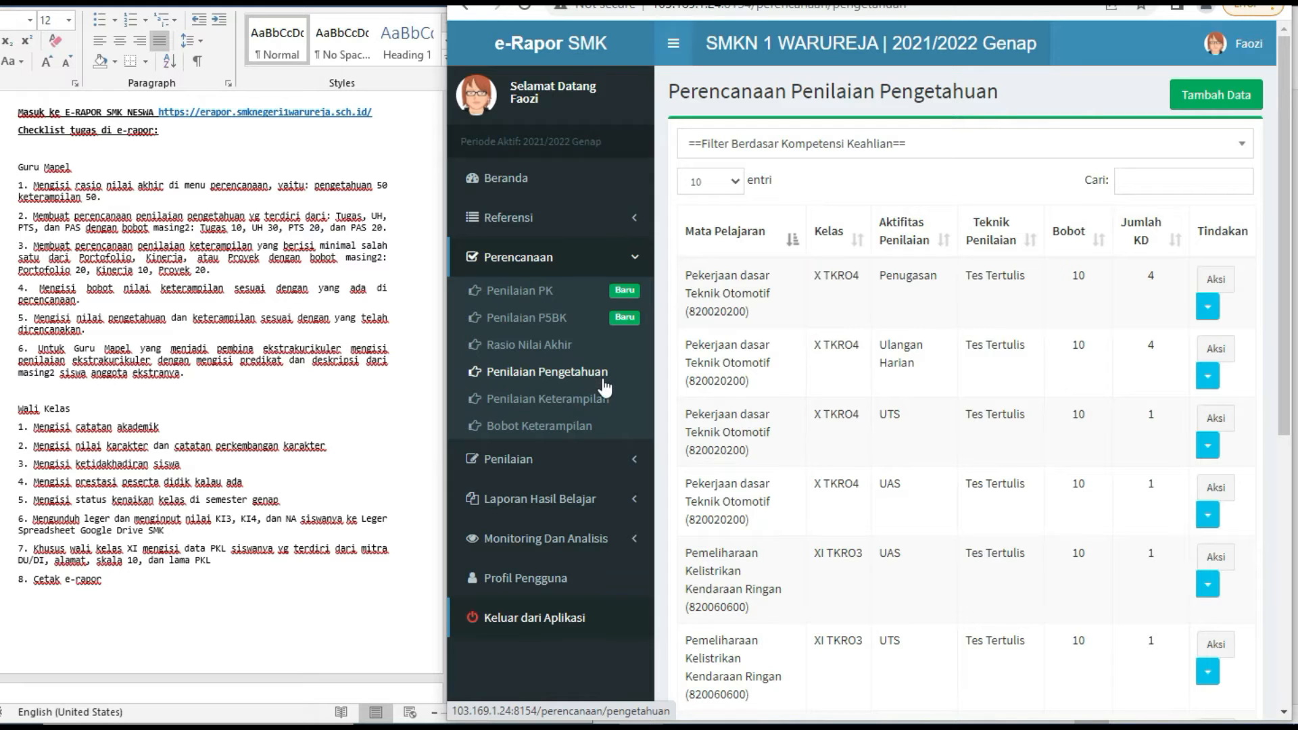
left_click(552, 400)
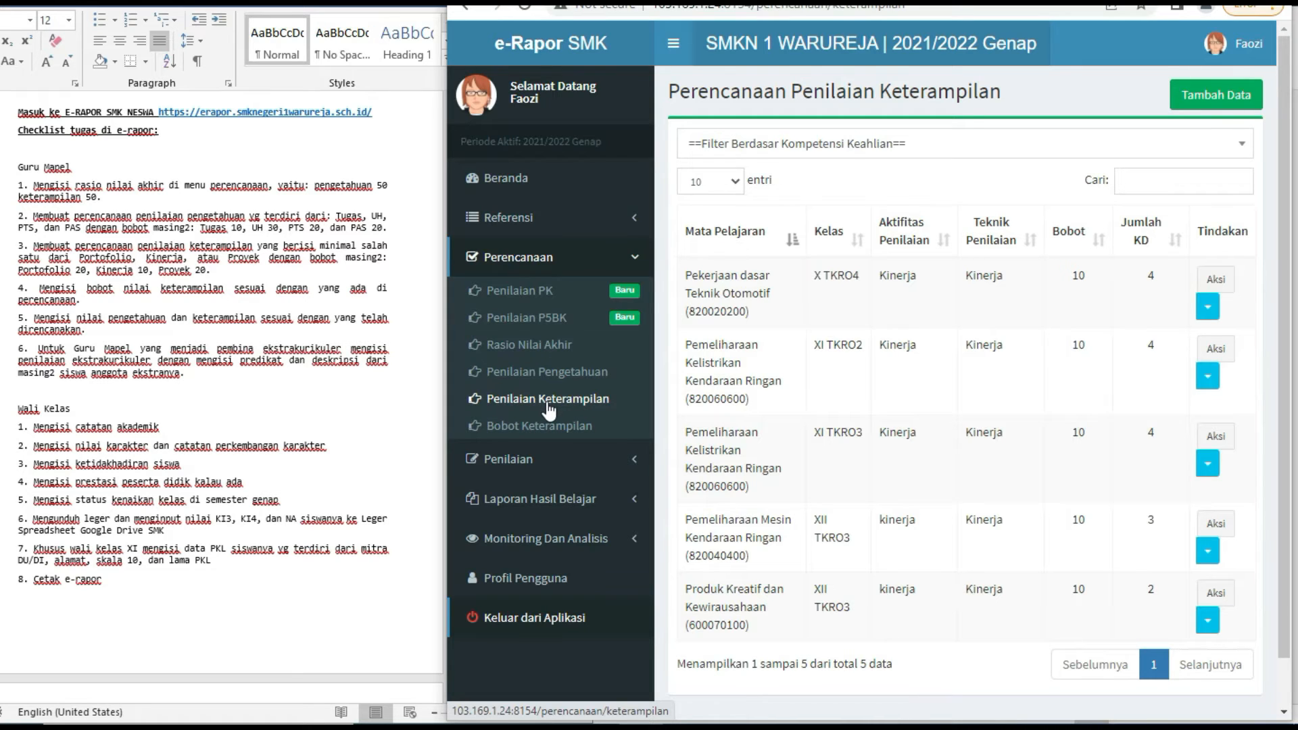
left_click(1202, 100)
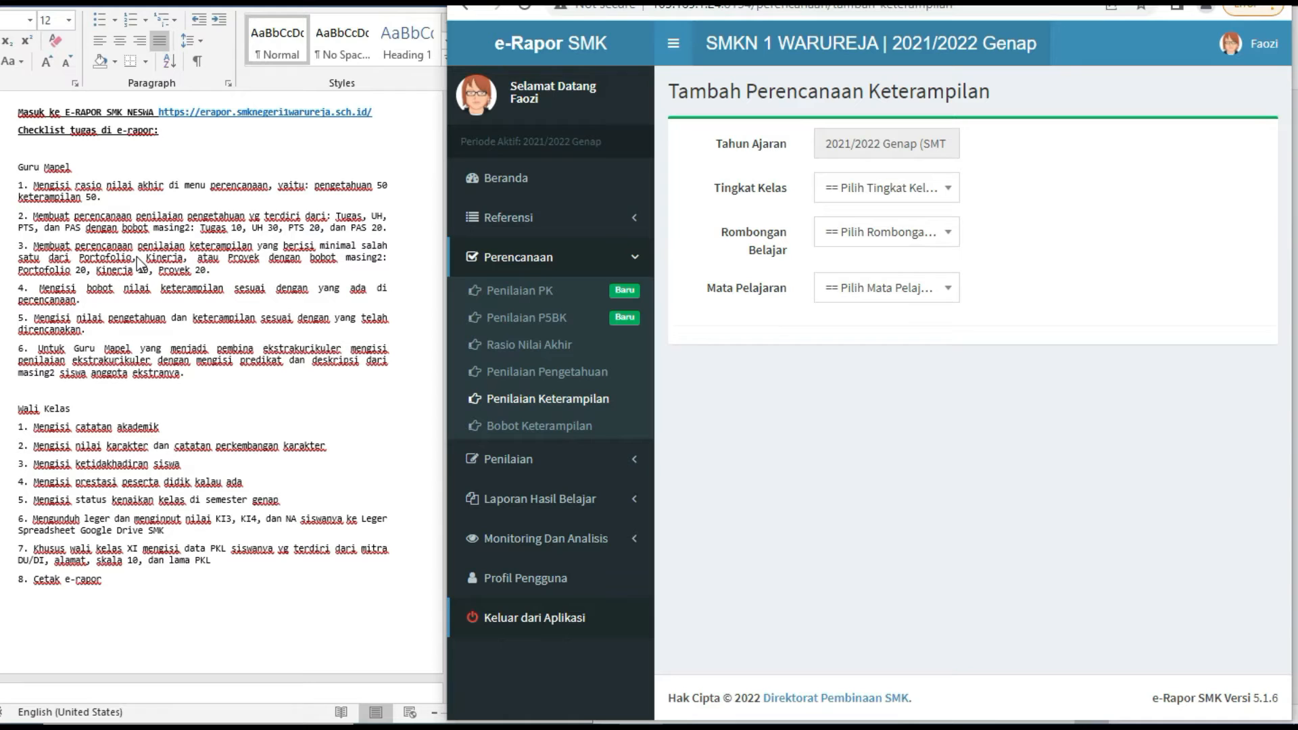
Step: Highlight item 3 on skills assessment planning in the Word checklist and the heading of the Tambah Perencanaan Keterampilan form in the browser
left_click(32, 249)
left_click_drag(33, 248, 242, 268)
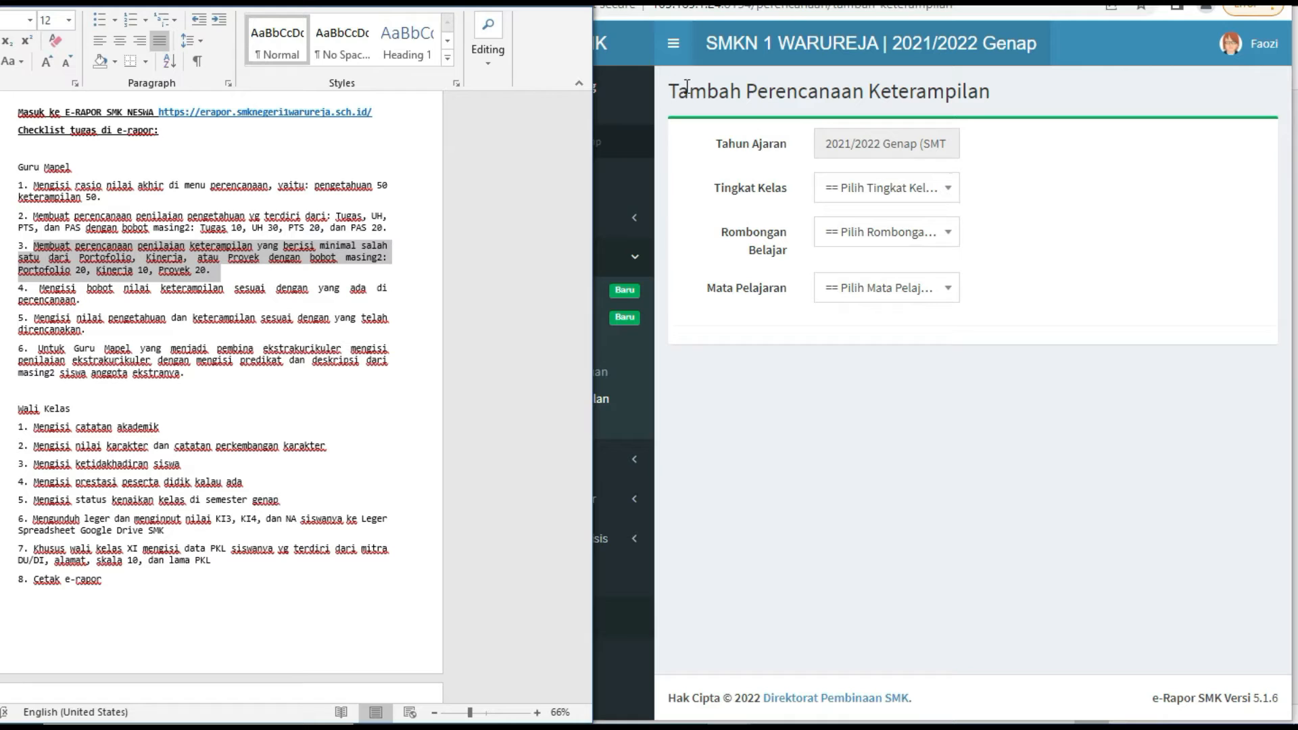
left_click_drag(677, 91, 996, 100)
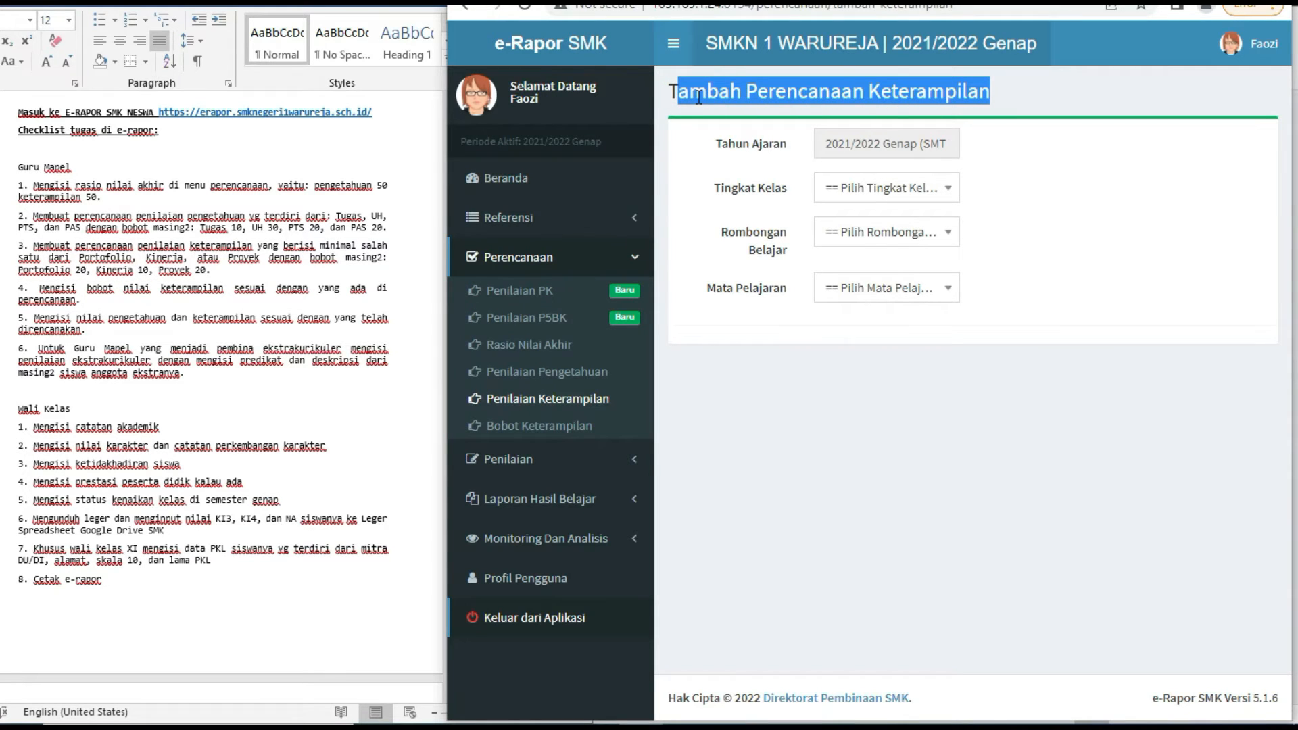
Step: Set the skills plan to Kelas 10, class X TKRO4, subject Pekerjaan dasar Teknik Otomotif and assessment technique Kinerja
left_click(930, 192)
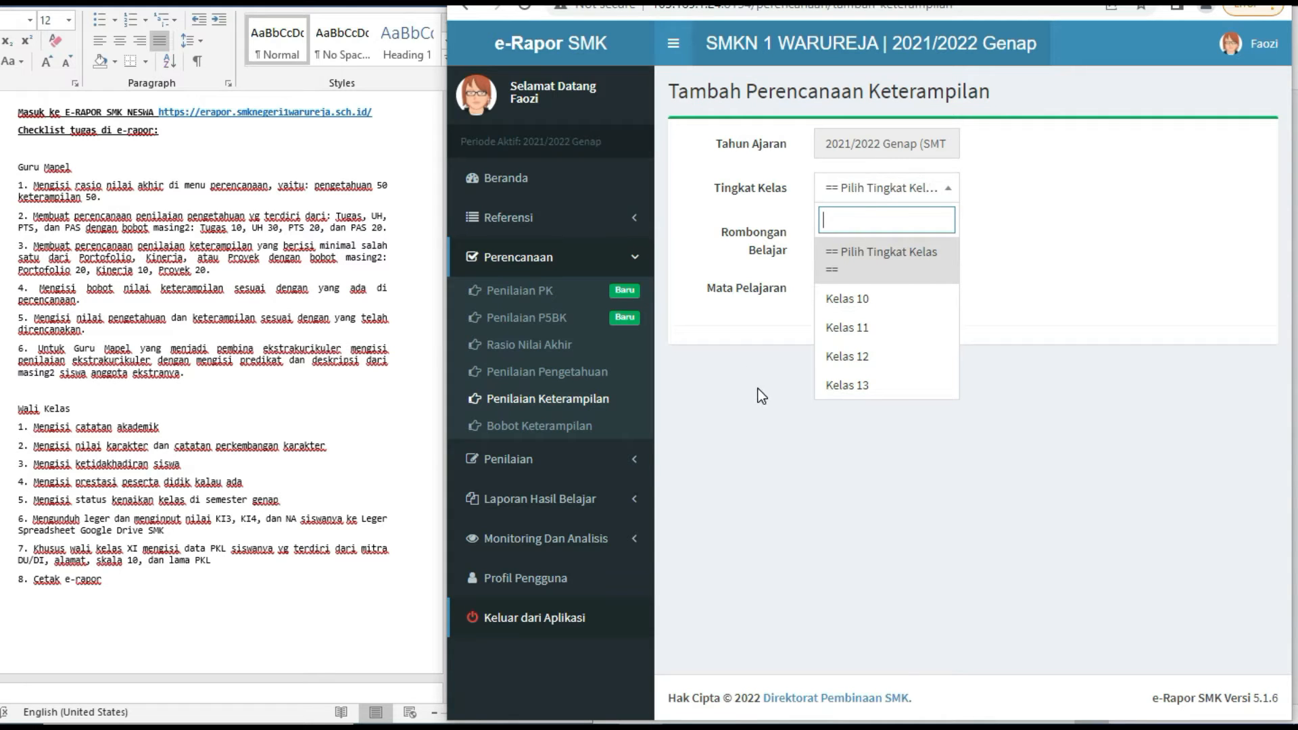
left_click(850, 328)
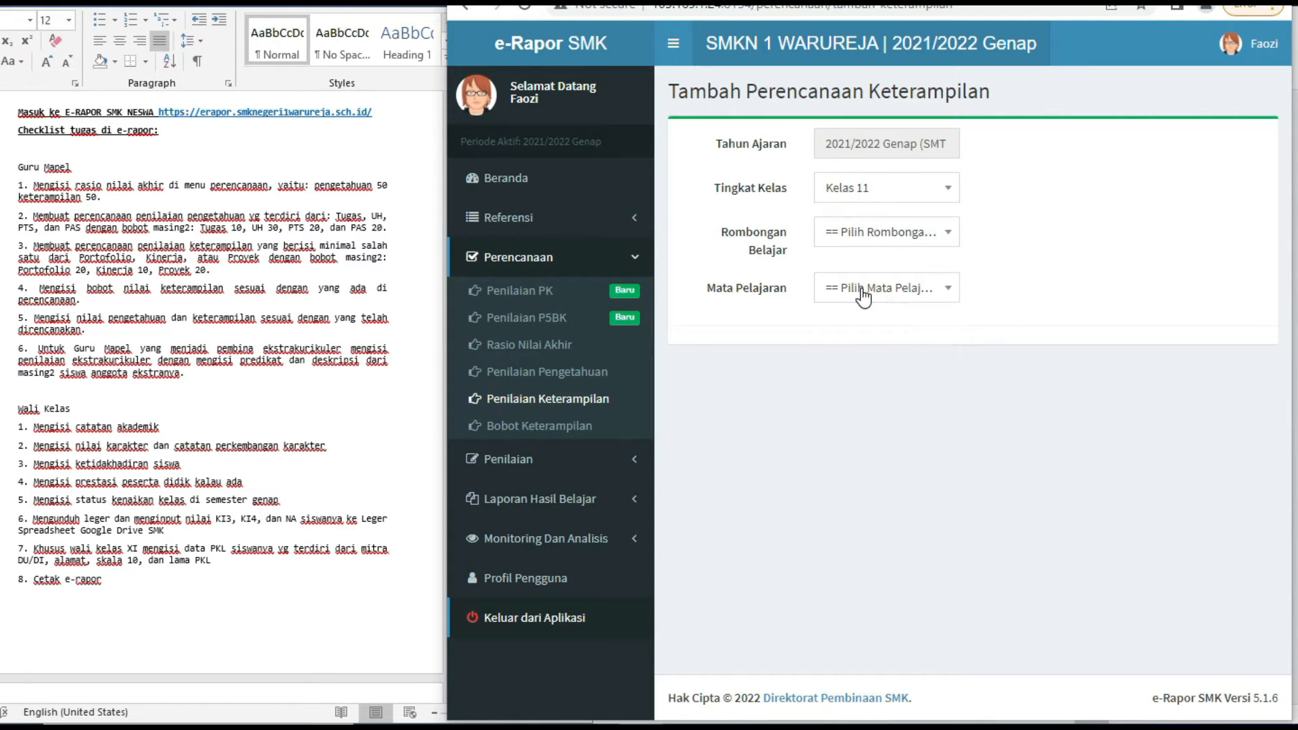
left_click(938, 184)
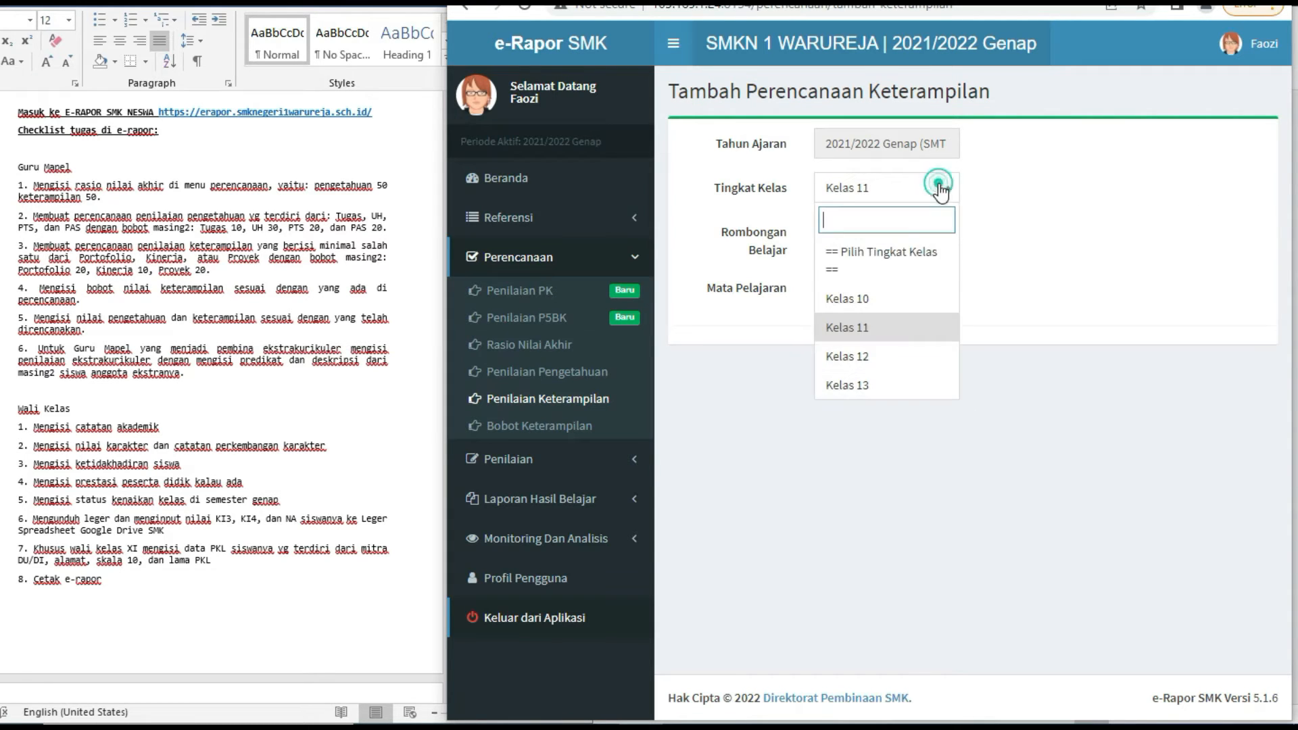
left_click(887, 294)
left_click(900, 236)
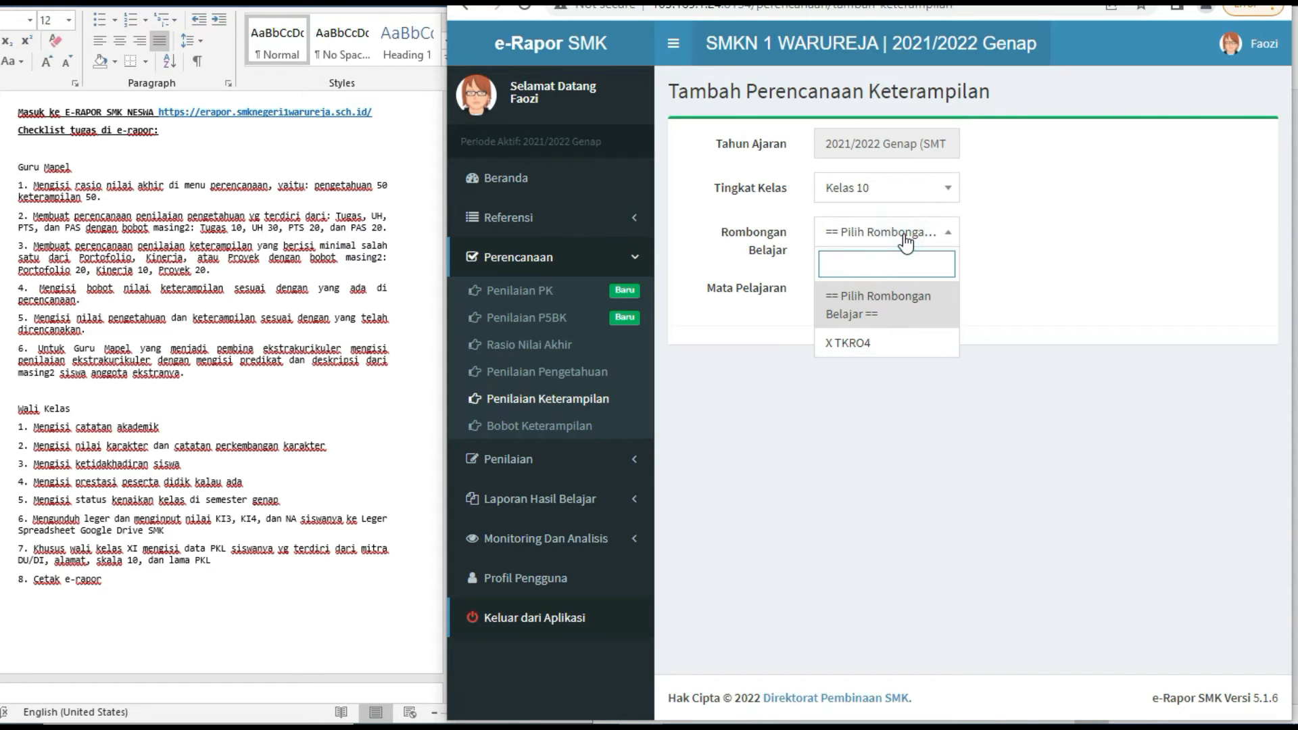
left_click(877, 348)
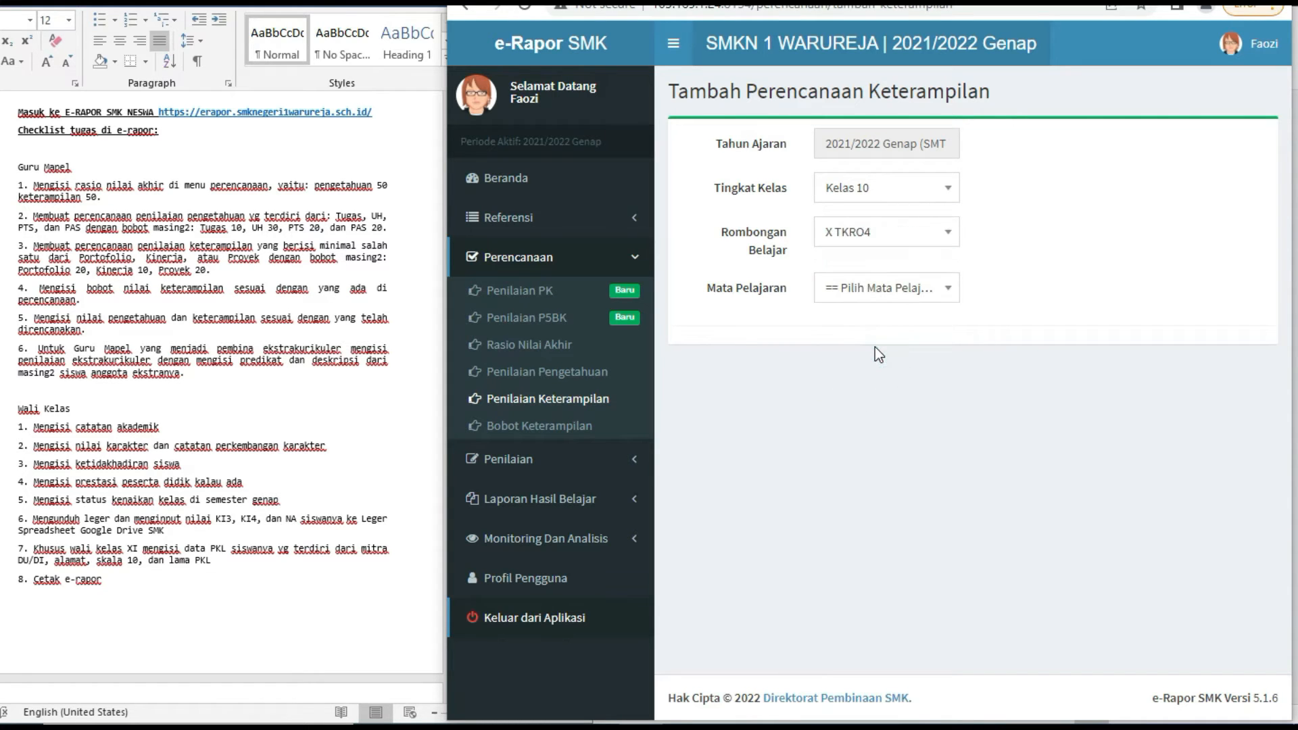
left_click(903, 293)
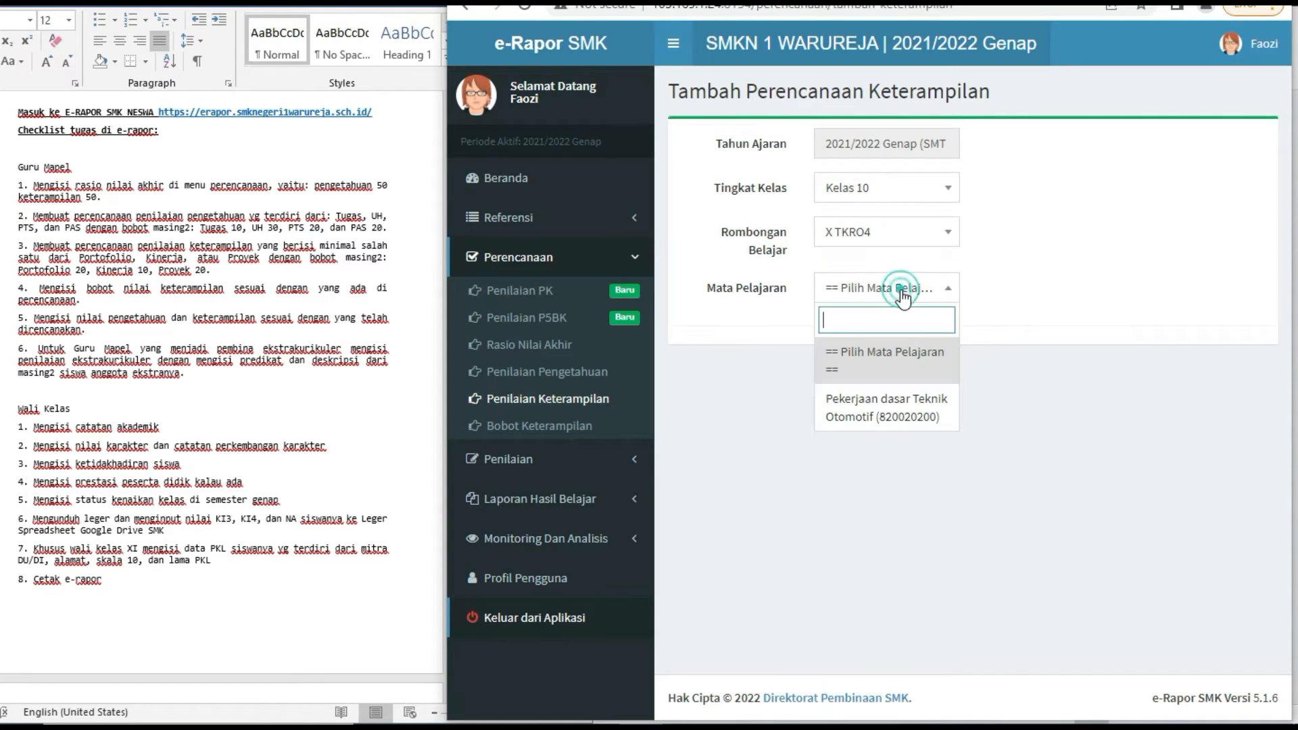
left_click(857, 403)
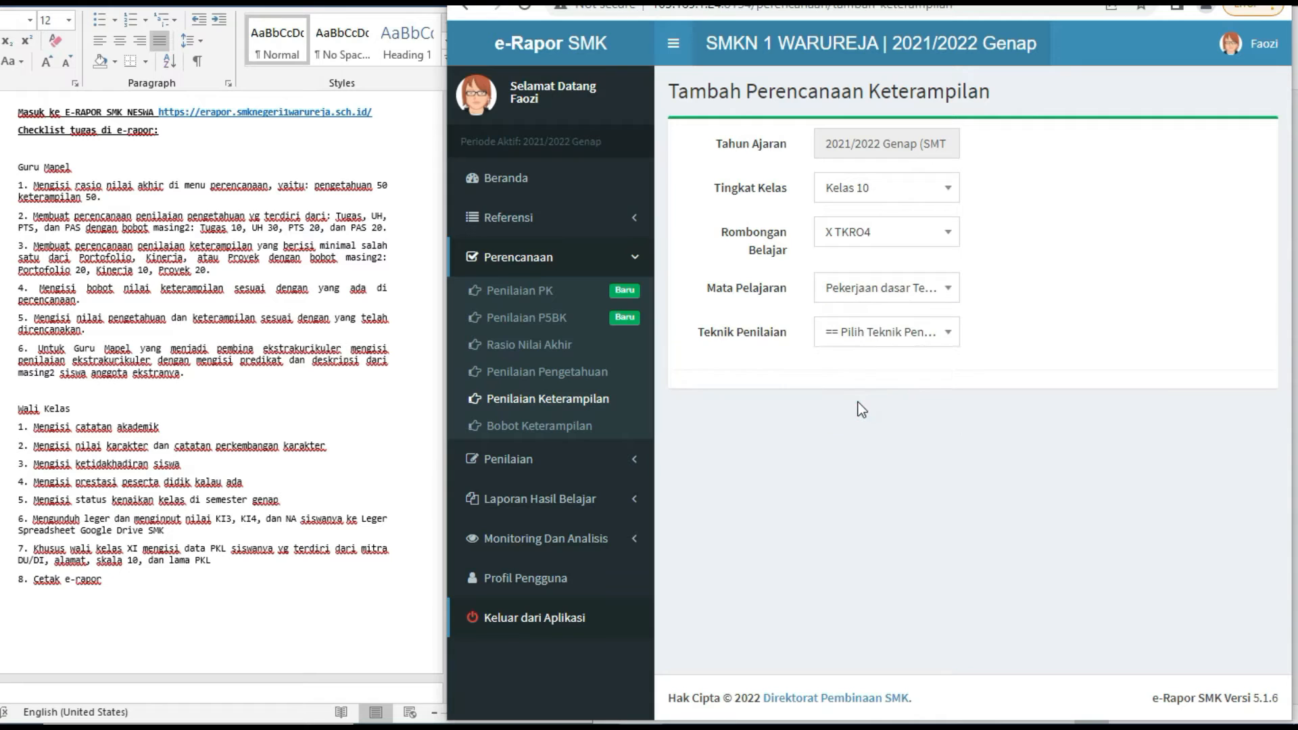
left_click(937, 333)
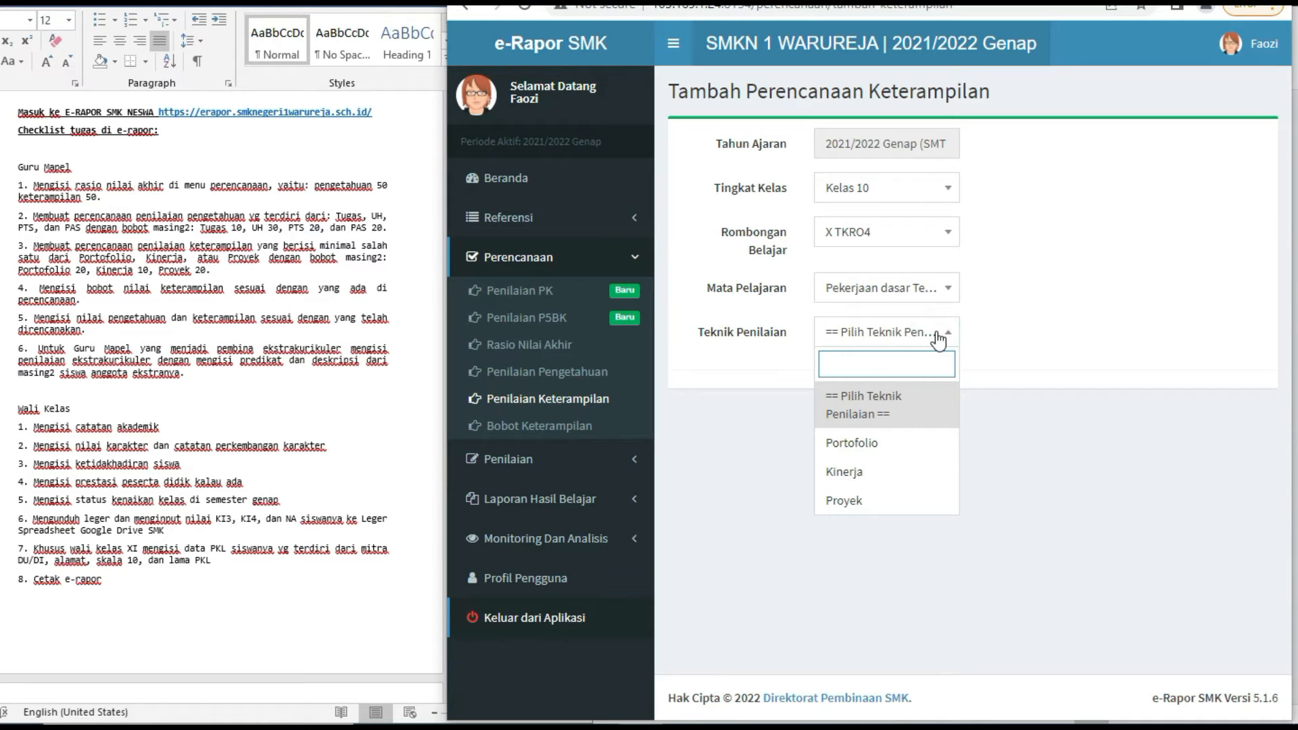
left_click(859, 470)
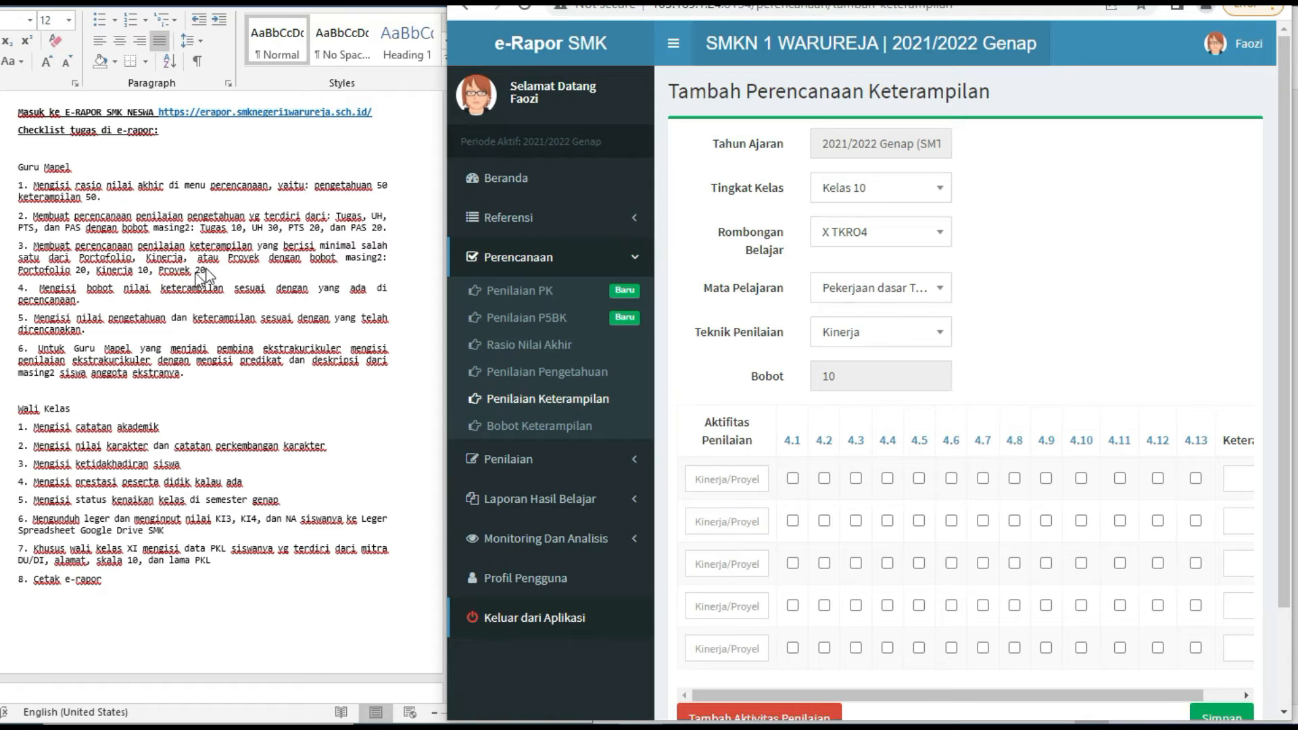
Step: Compare the skills weights in item 3 of the Word checklist with the Bobot field of the e-Rapor skills plan
left_click(58, 260)
triple_click(61, 260)
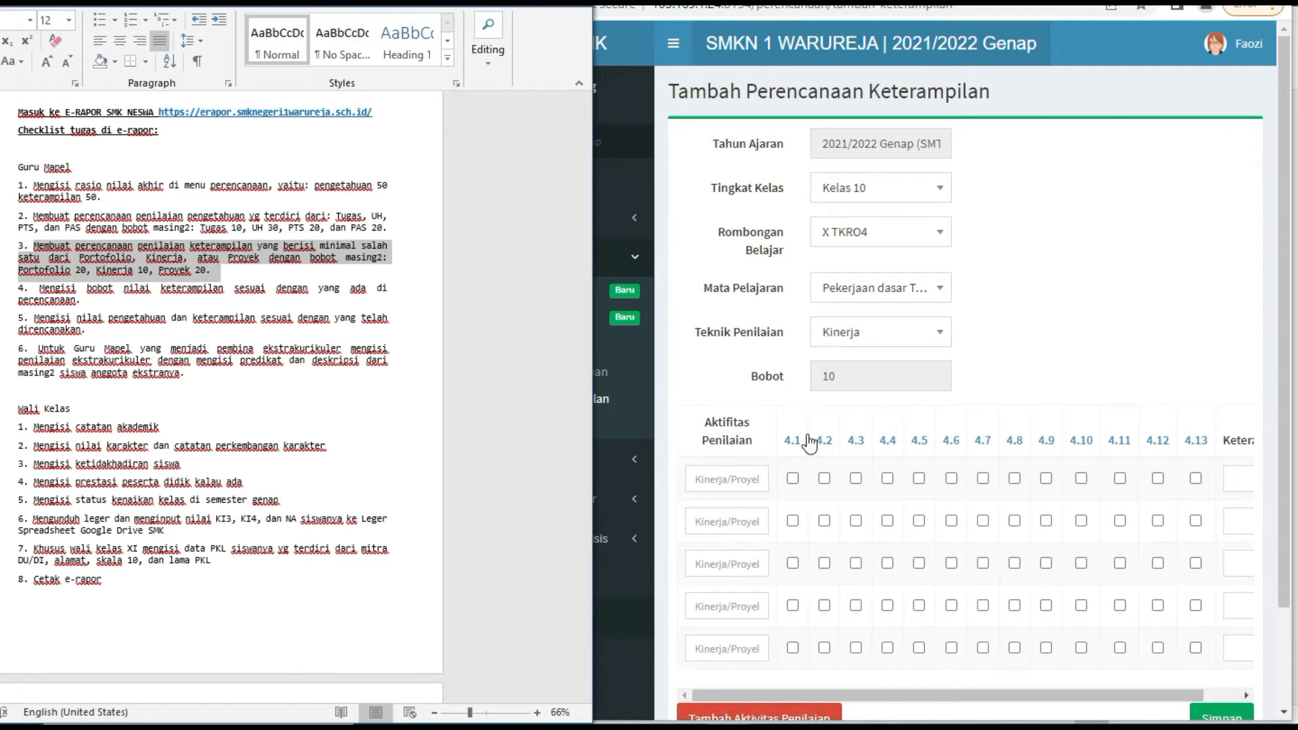
left_click(816, 370)
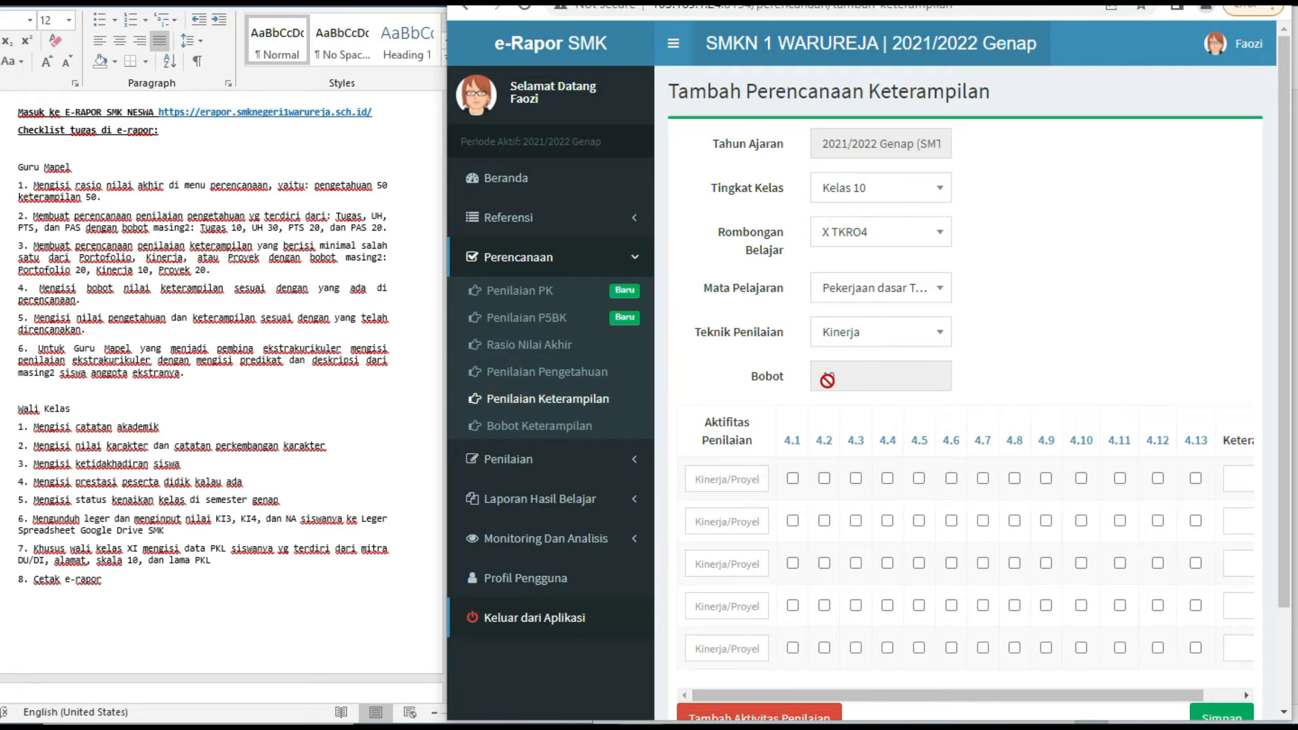
Step: Name the first two assessment activities of the skills plan KINERJA
left_click(747, 478)
type("KINERJA")
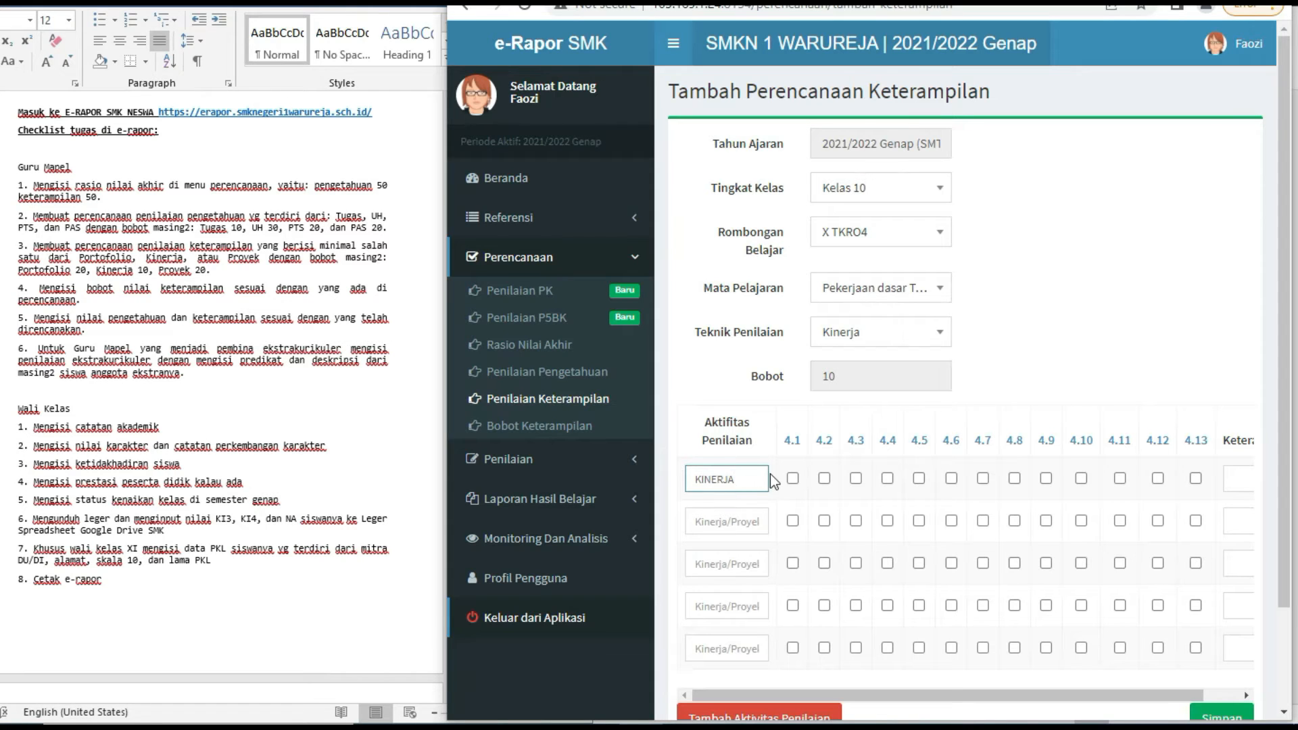
left_click(747, 524)
type("K")
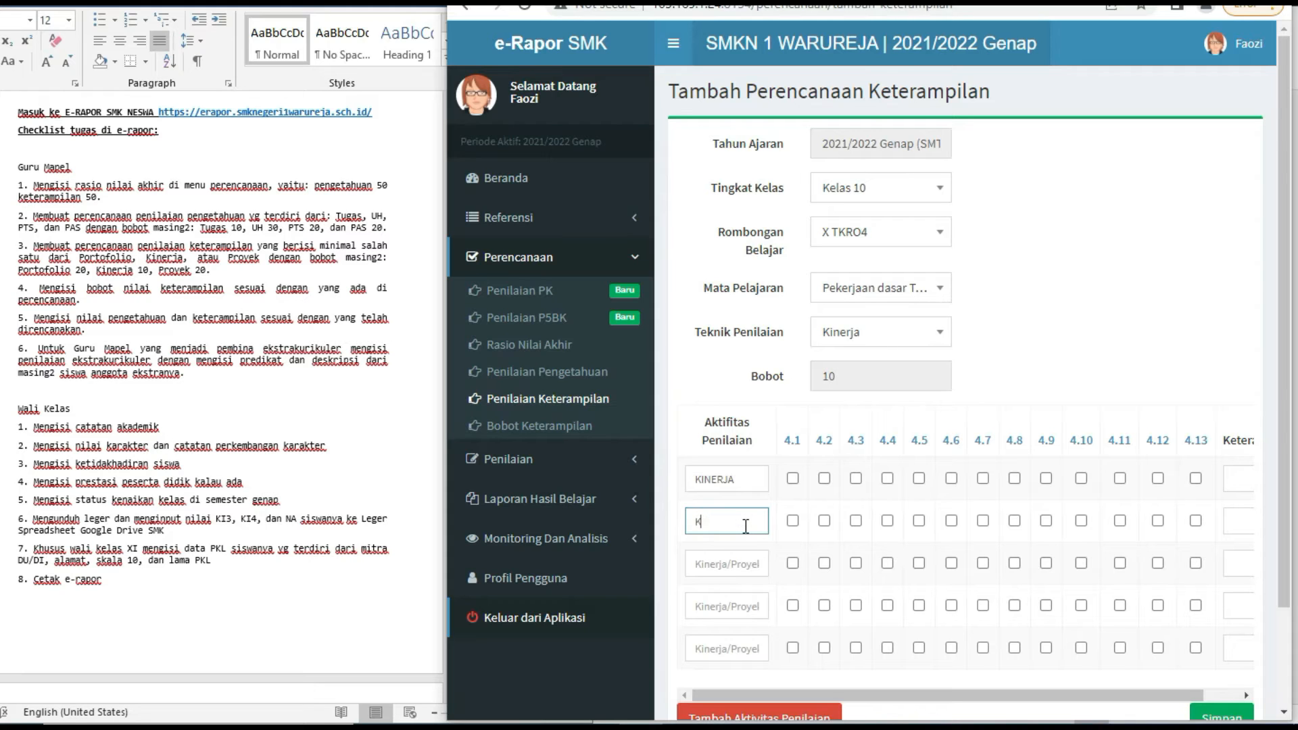
type("INERJA")
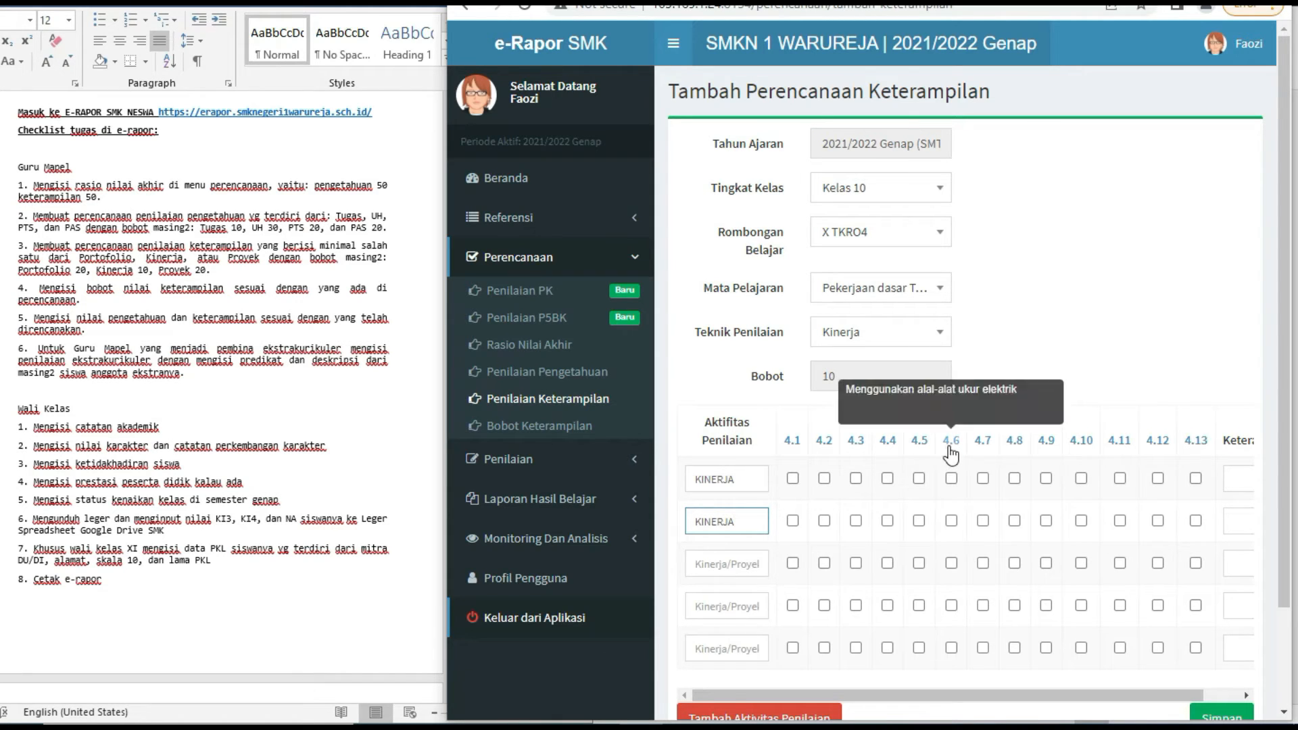
Step: Check the competency descriptions and assign competencies 4.1 through 4.6 to the first KINERJA activity
left_click(795, 480)
left_click(823, 479)
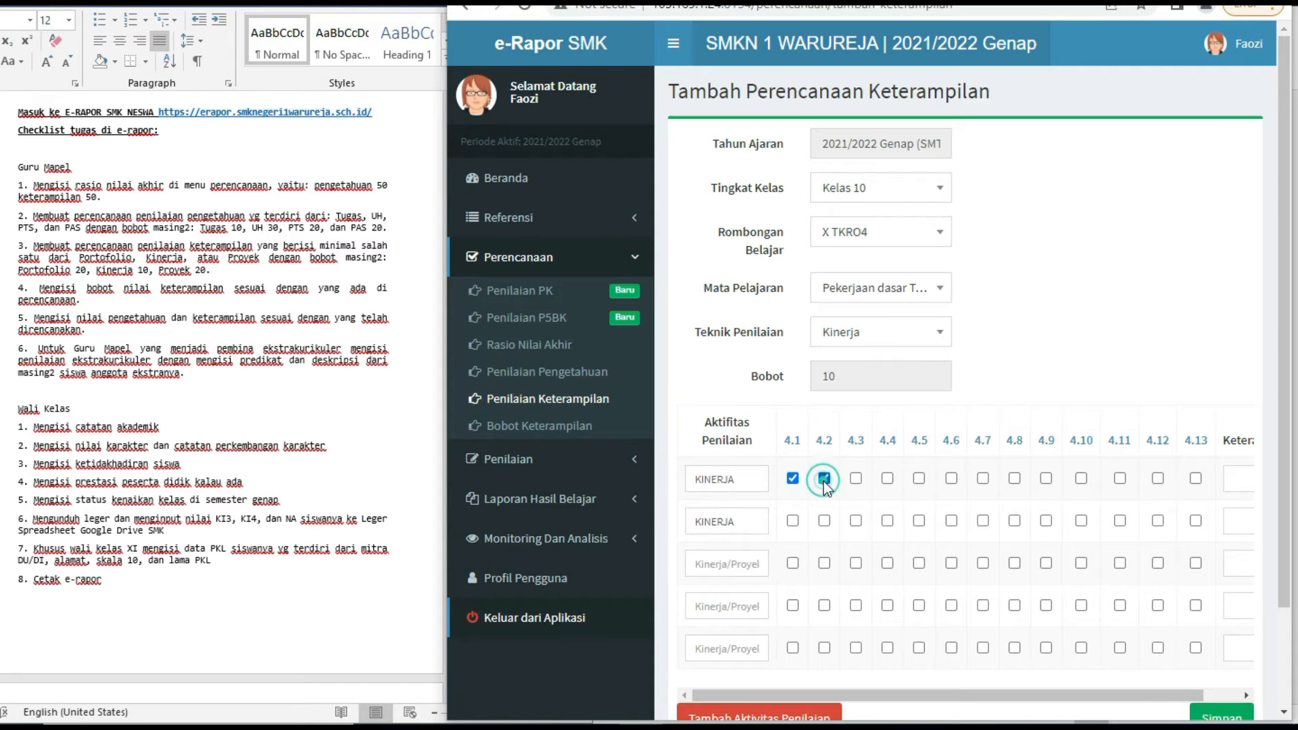
mouse_move(795, 447)
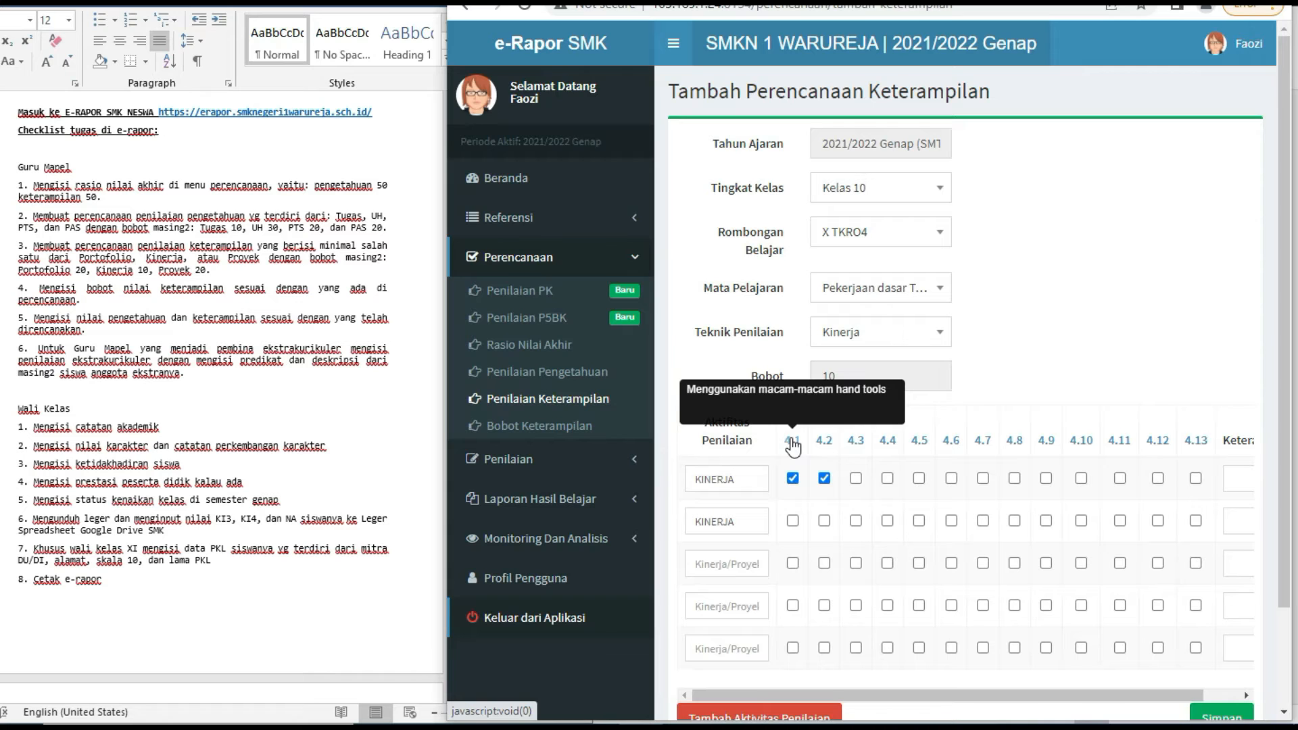
mouse_move(950, 446)
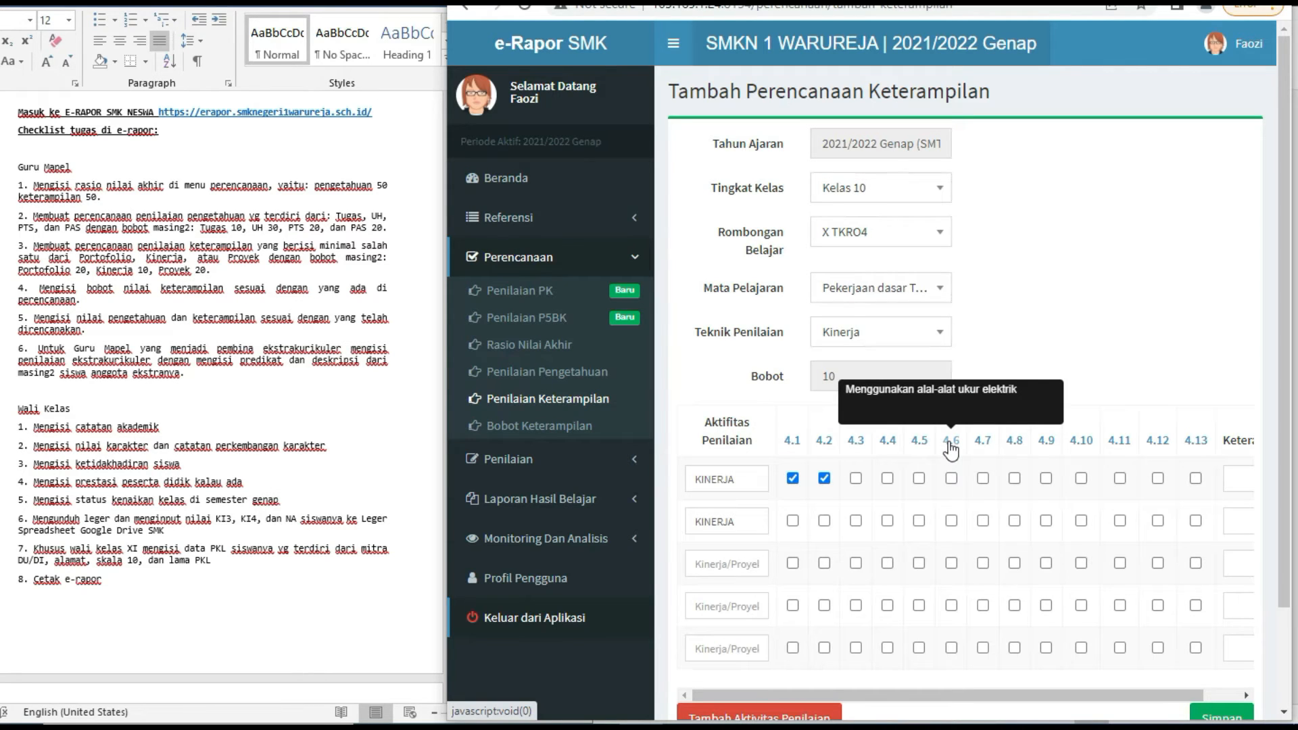
left_click(951, 479)
left_click(886, 478)
left_click(855, 479)
Step: Assign competencies 4.1 through 4.6 to the second KINERJA activity
left_click(793, 521)
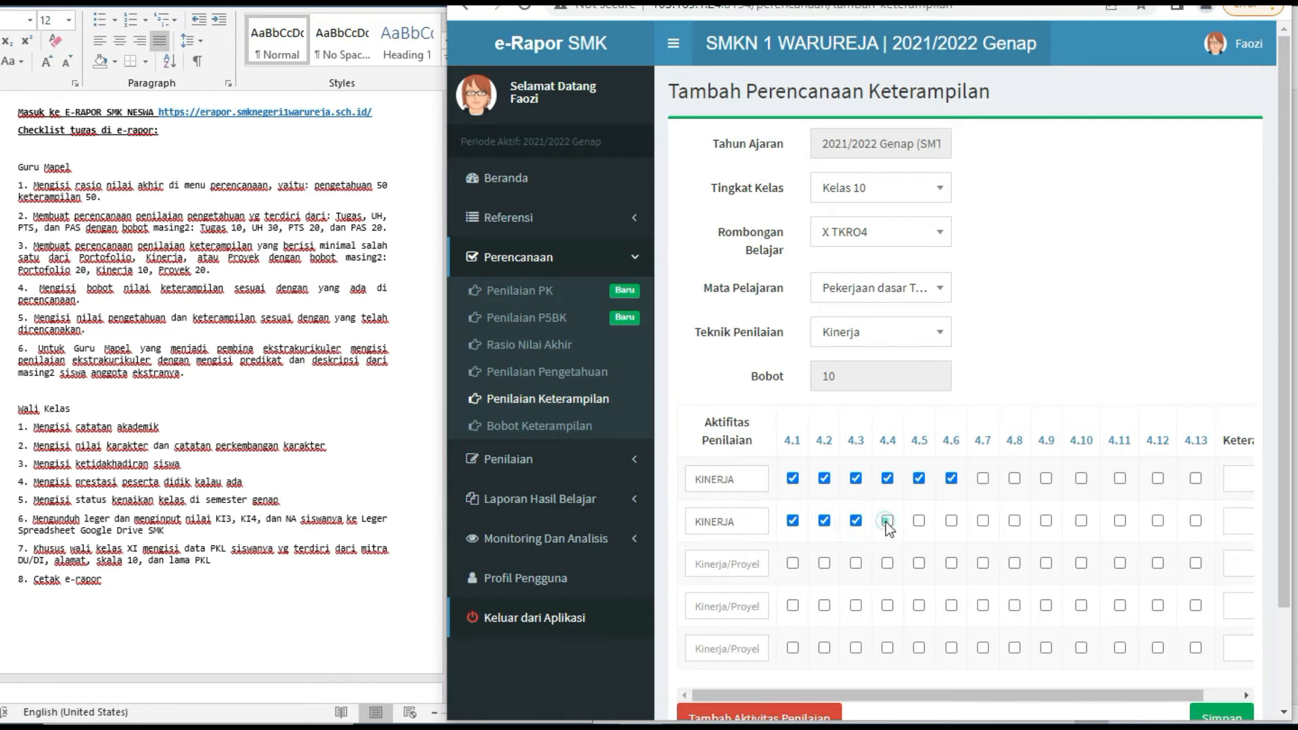
left_click(918, 521)
left_click(951, 521)
scroll(903, 491, "down", 3)
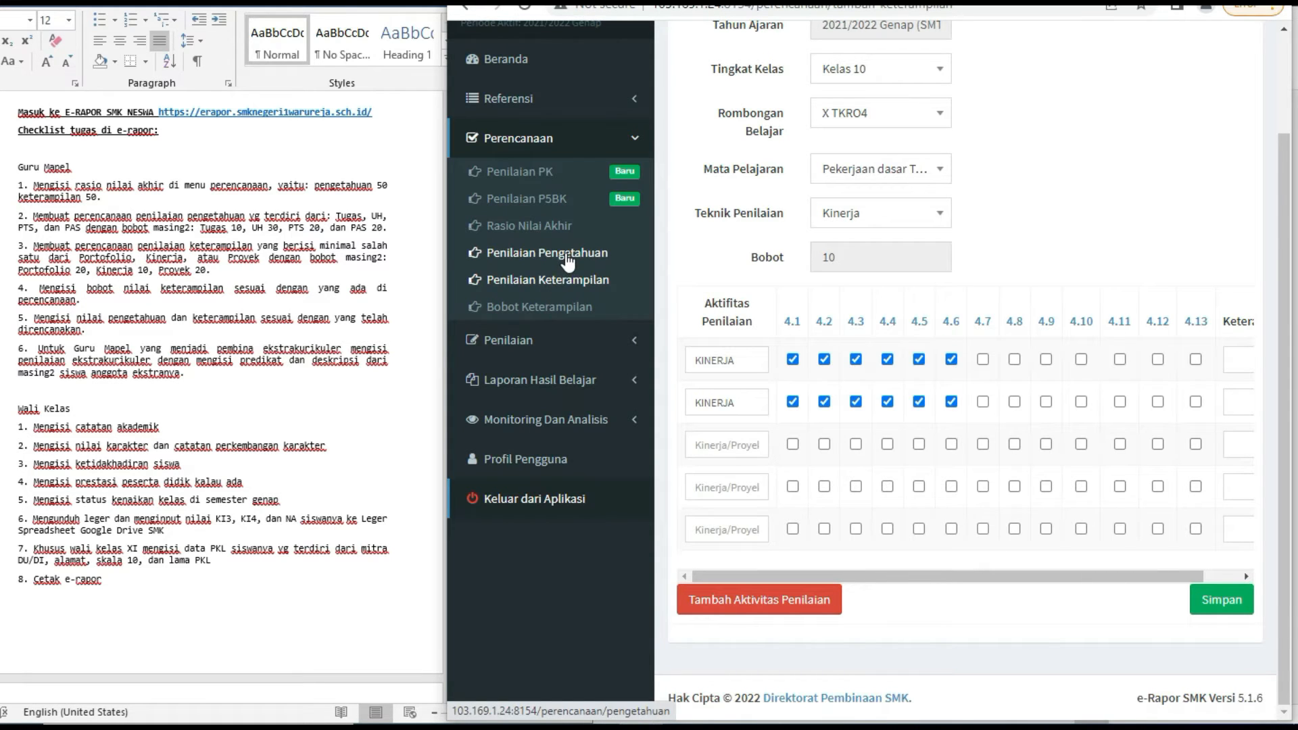
Step: Return to the skills assessment planning list and view the actions available for the X TKRO4 plan
left_click(575, 284)
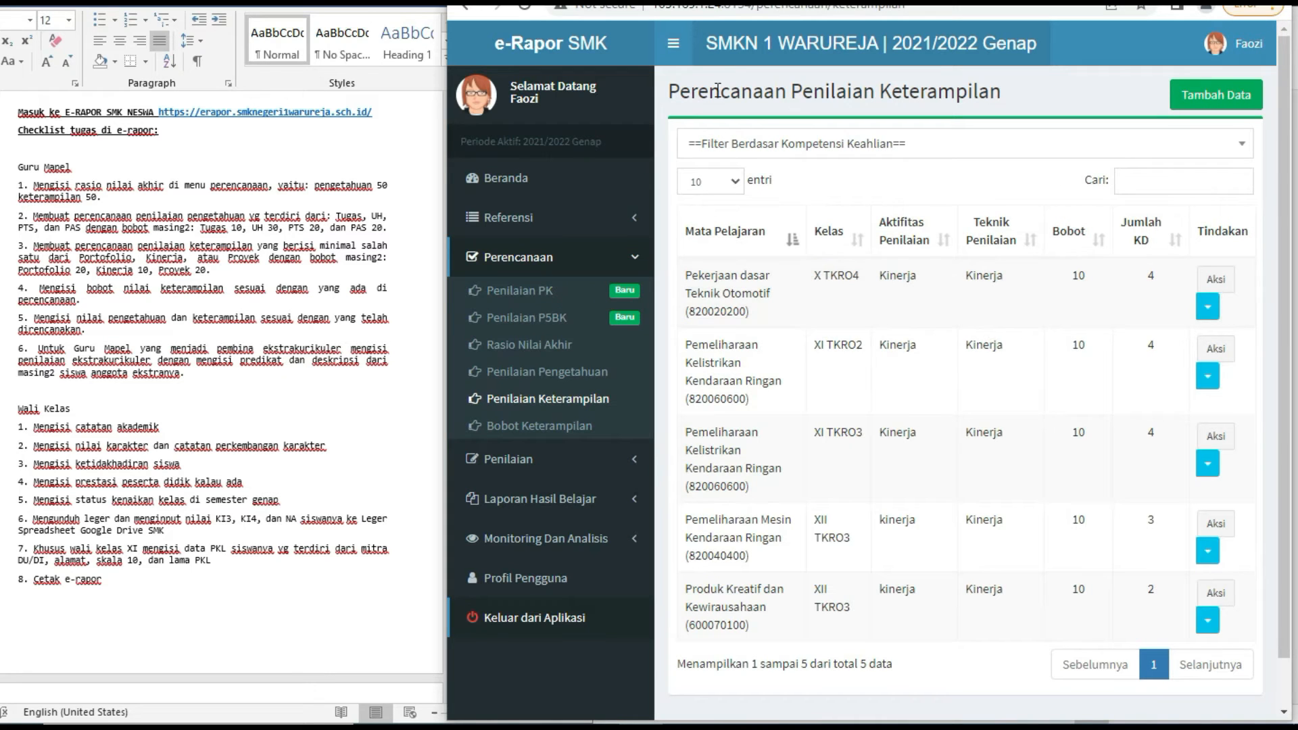
left_click_drag(672, 82, 1016, 103)
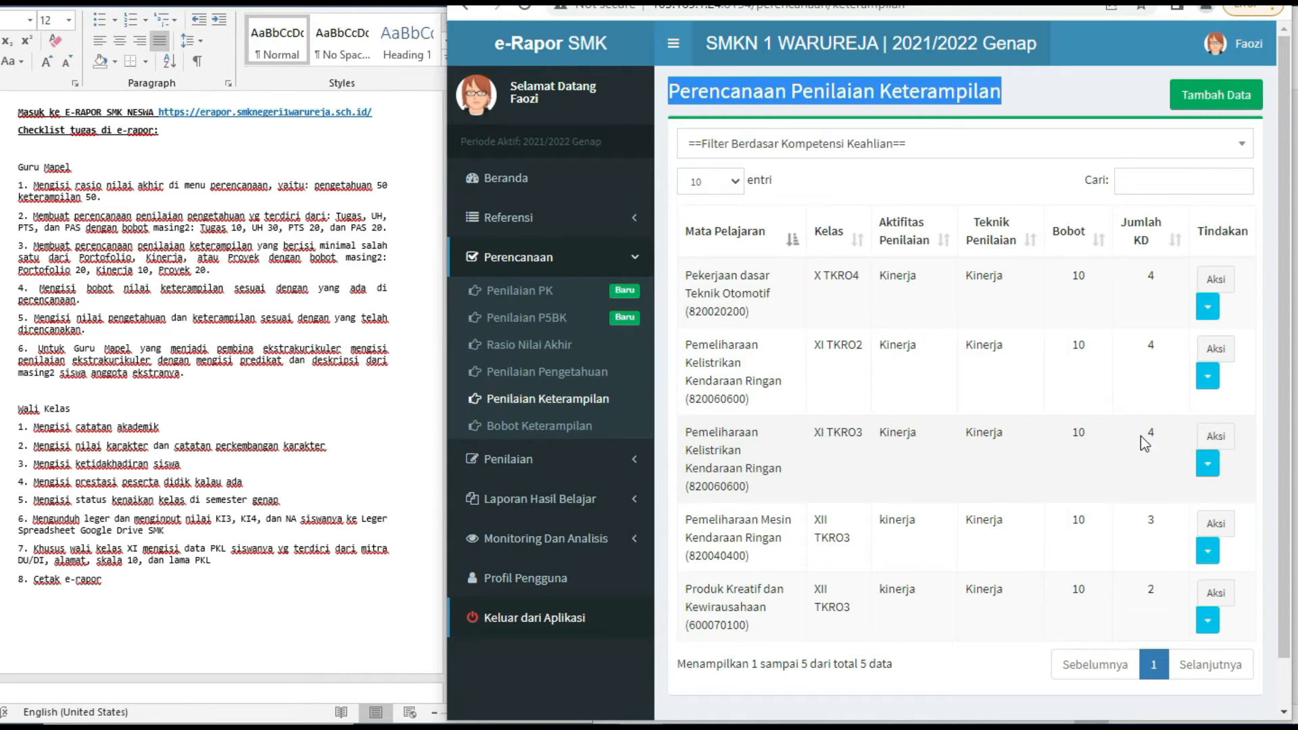
left_click(1207, 308)
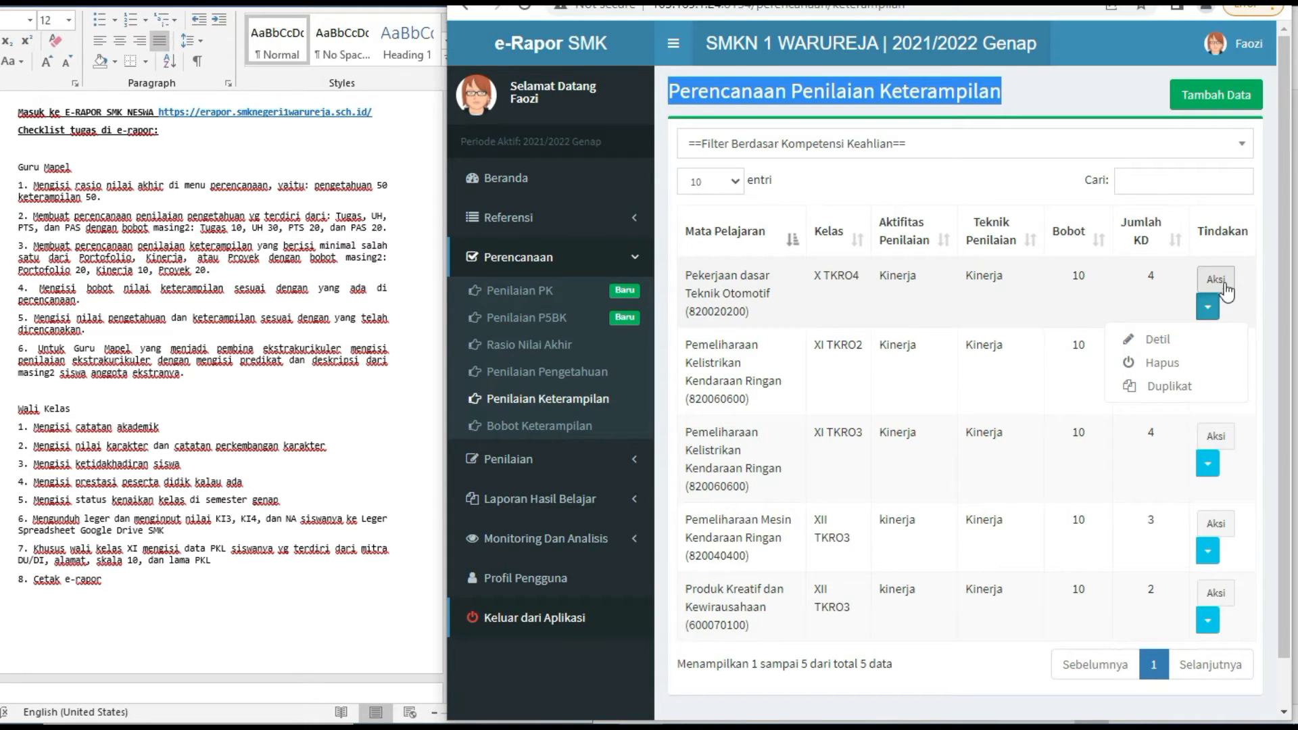
left_click(1209, 306)
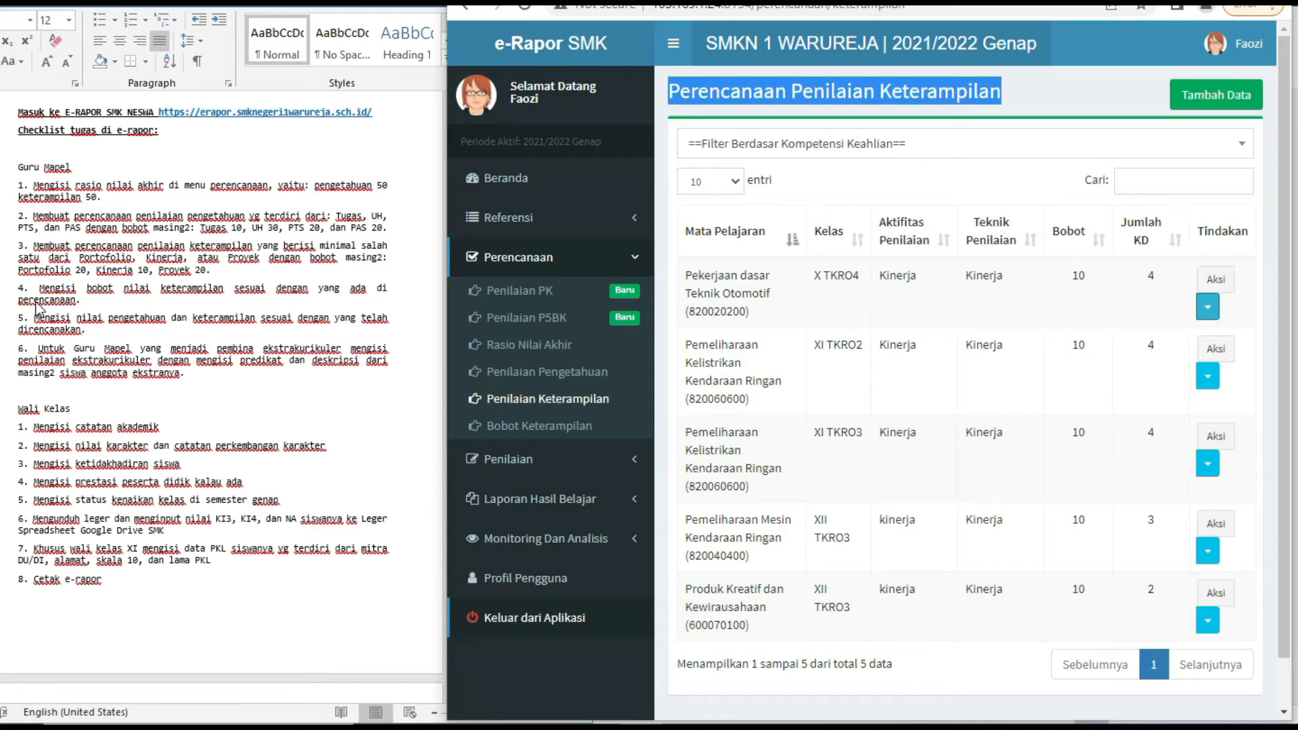
Step: Highlight item 4 on skills score weights in the Word checklist and return to e-Rapor in the browser
key("alt+Tab")
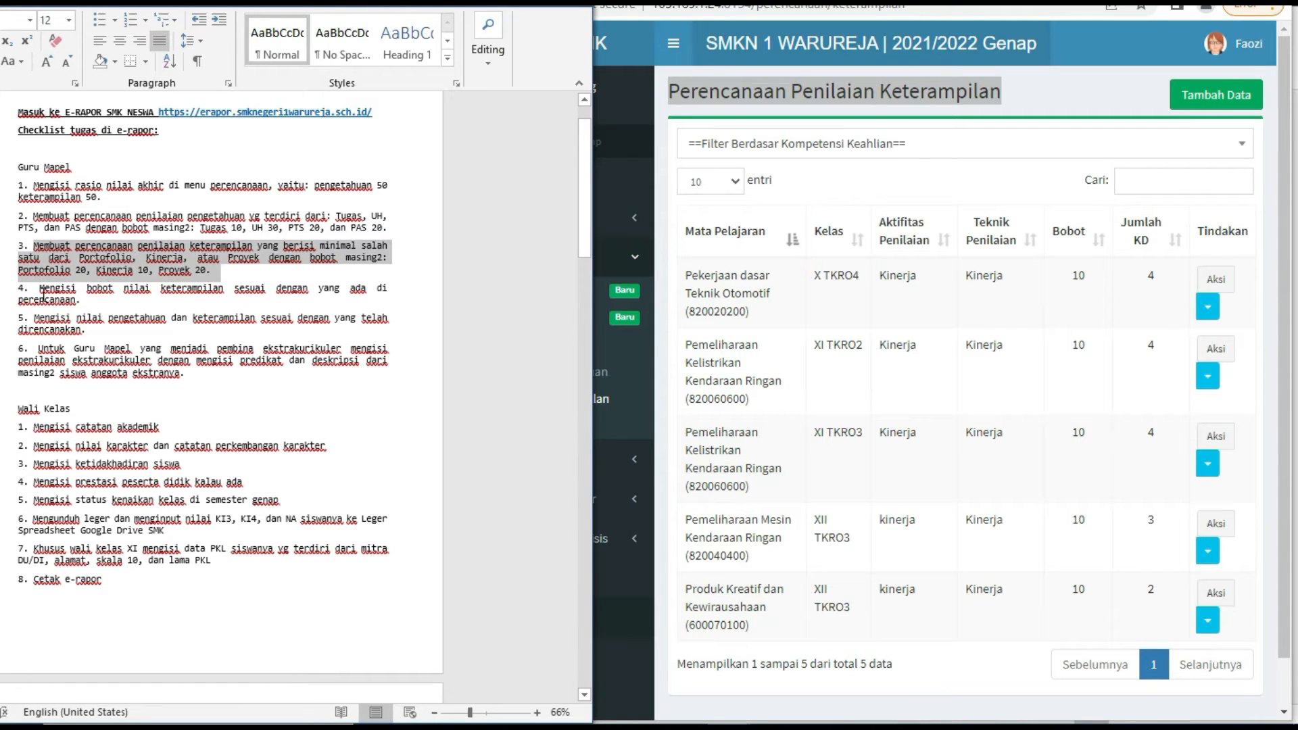
left_click(43, 308)
left_click(39, 284)
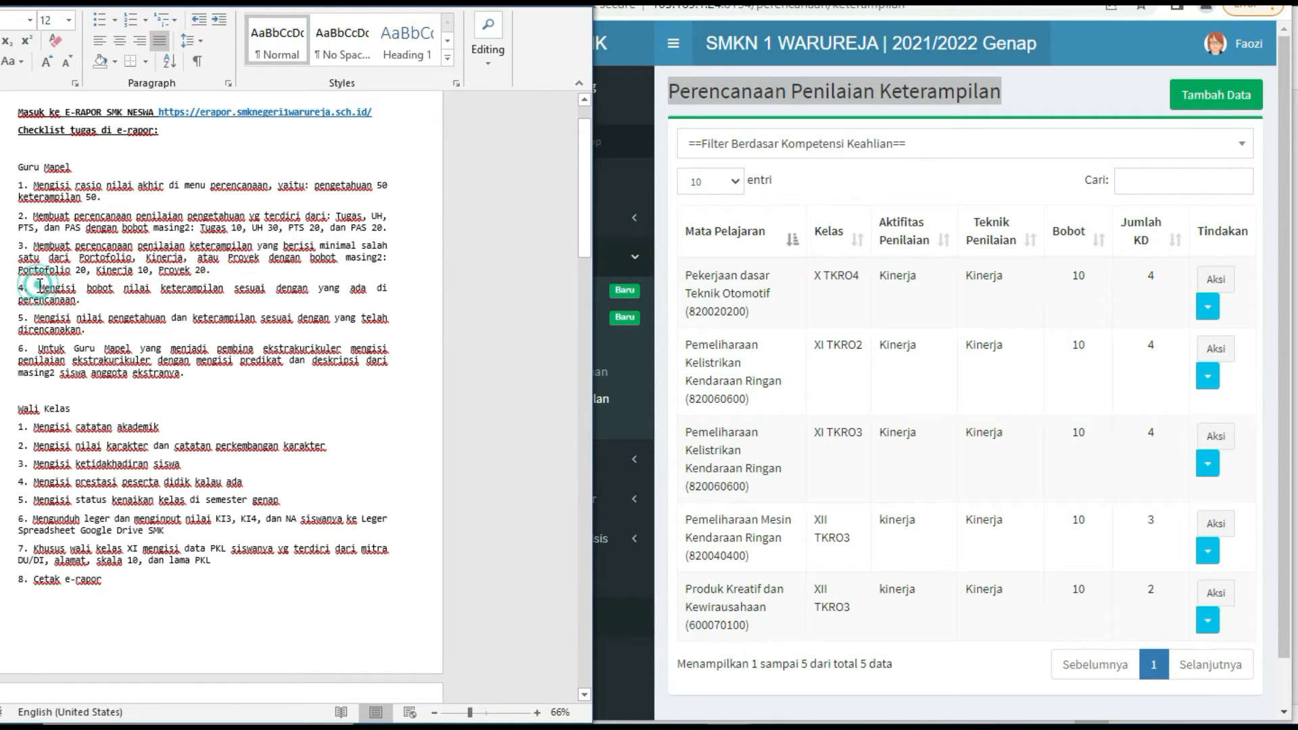
triple_click(27, 286)
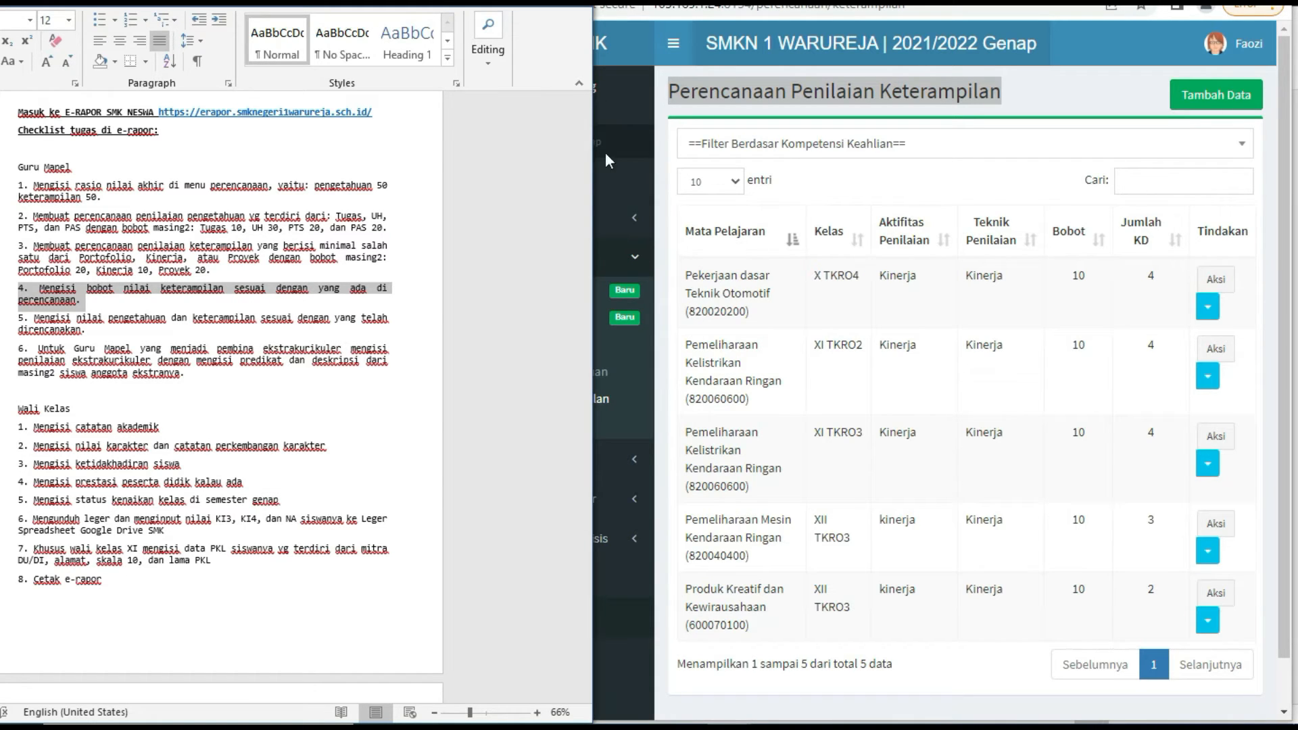
key("alt+Tab")
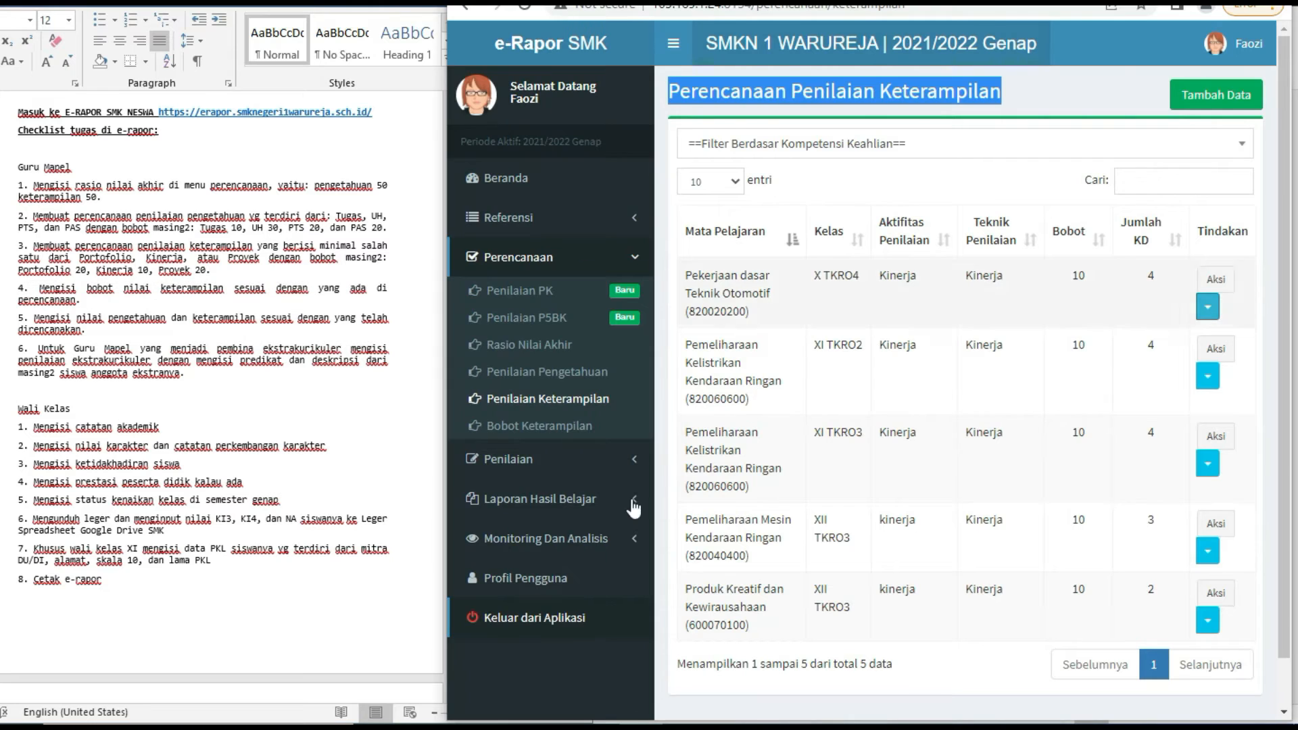
Step: Open the skills assessment weights page and inspect the weight for Produk Kreatif dan Kewirausahaan in XII TKRO3
left_click(528, 423)
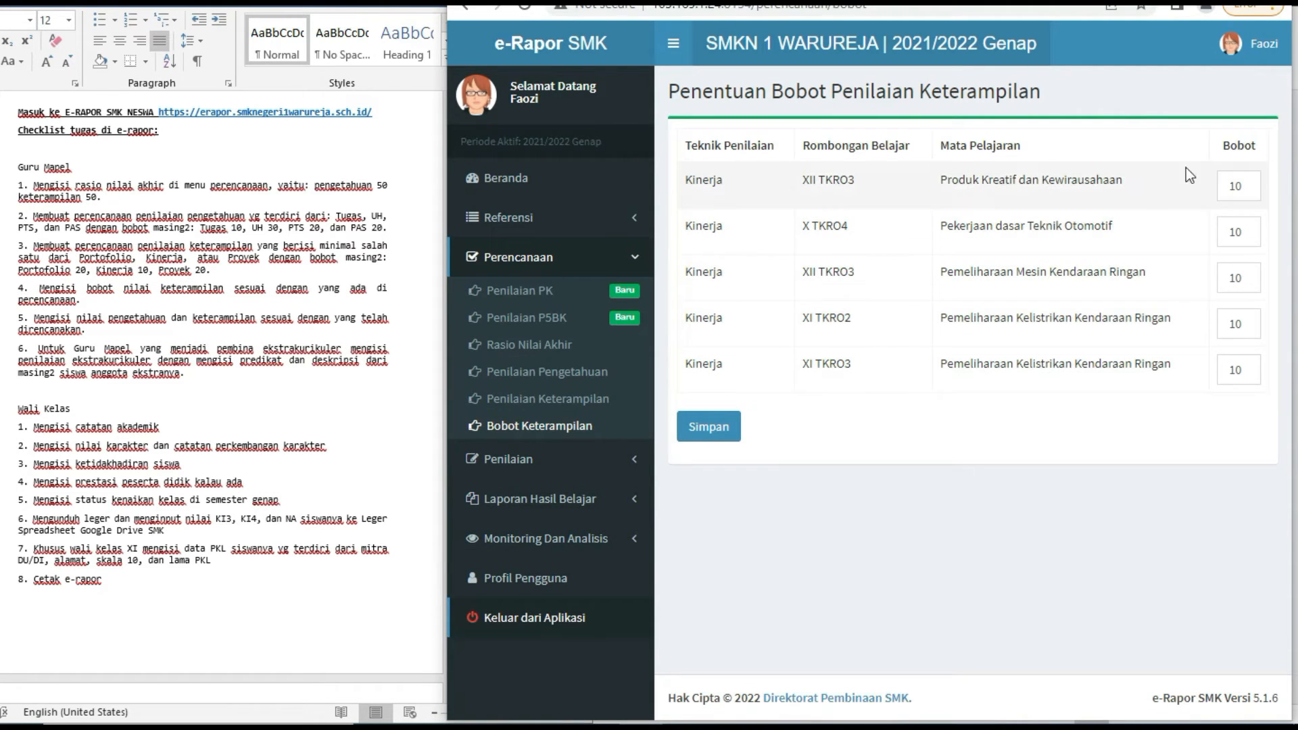
left_click(1239, 184)
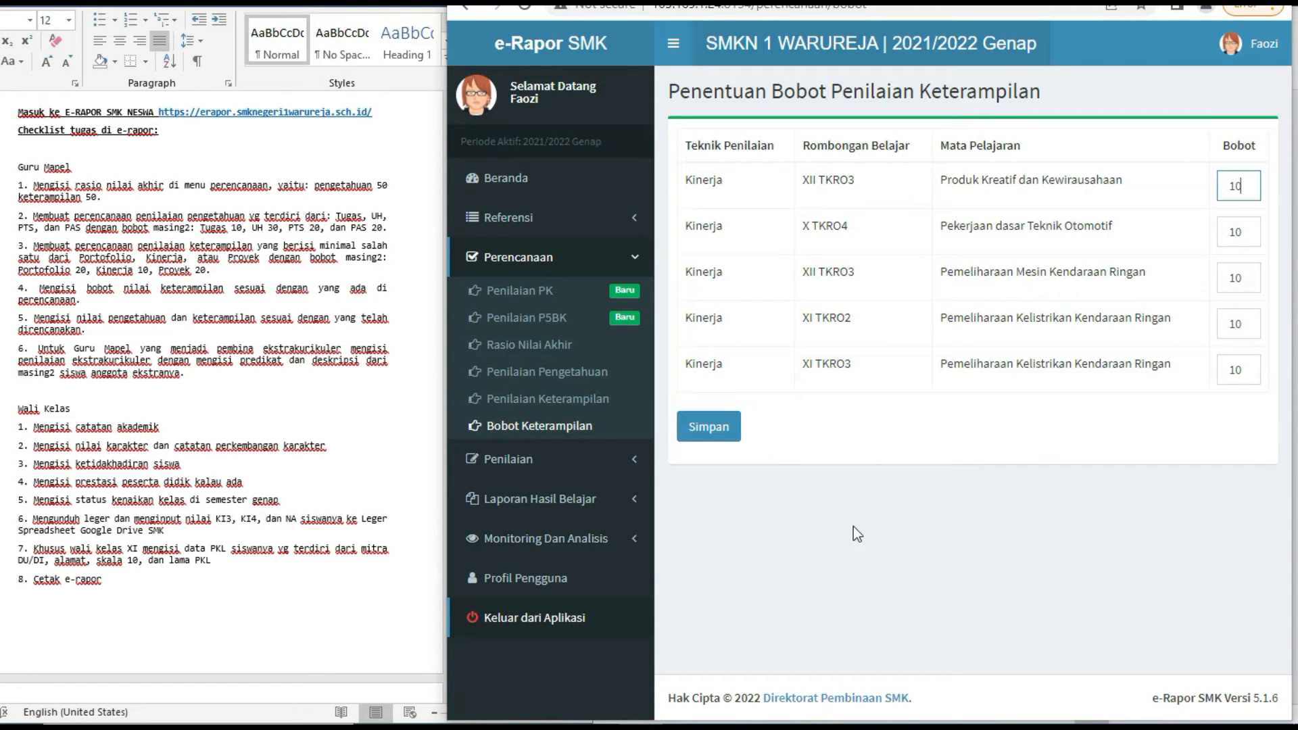
Step: Highlight item 5 on entering knowledge and skills scores in the Word checklist and return to e-Rapor in the browser
left_click(58, 334)
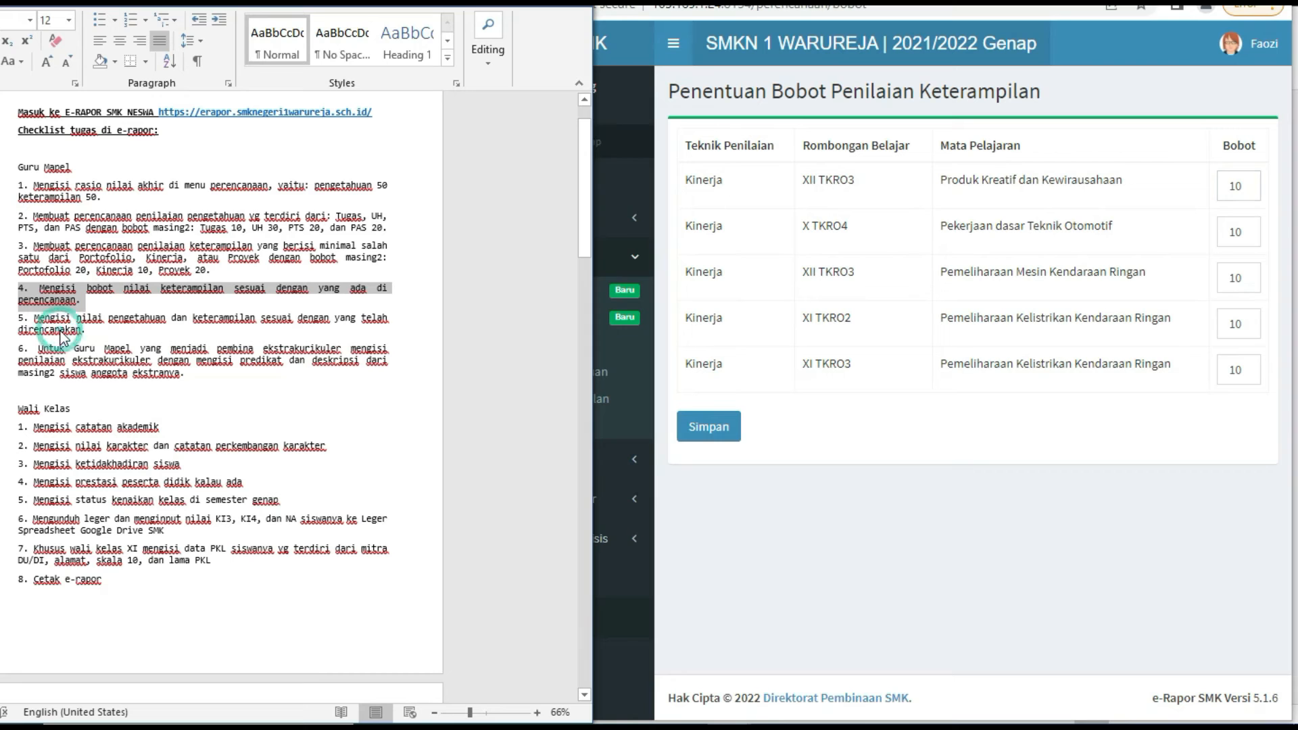
left_click(24, 317)
left_click_drag(66, 323, 106, 331)
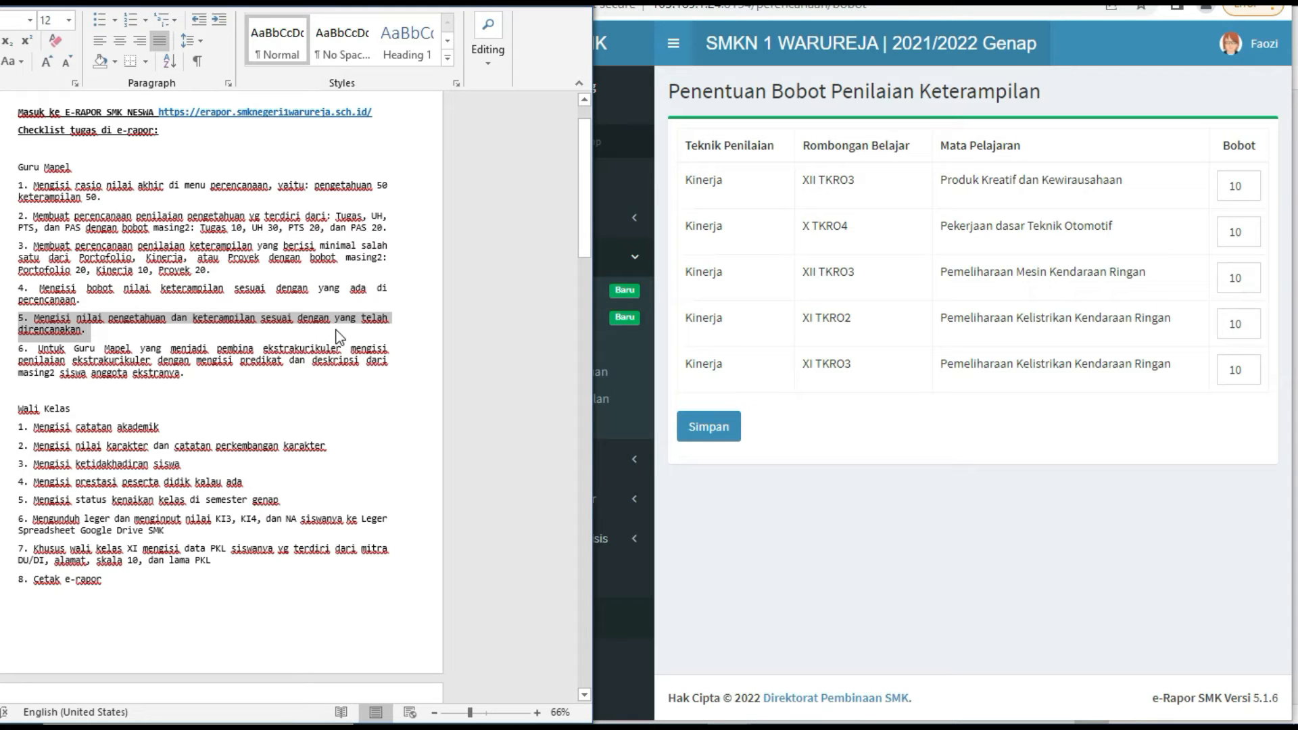
left_click(869, 570)
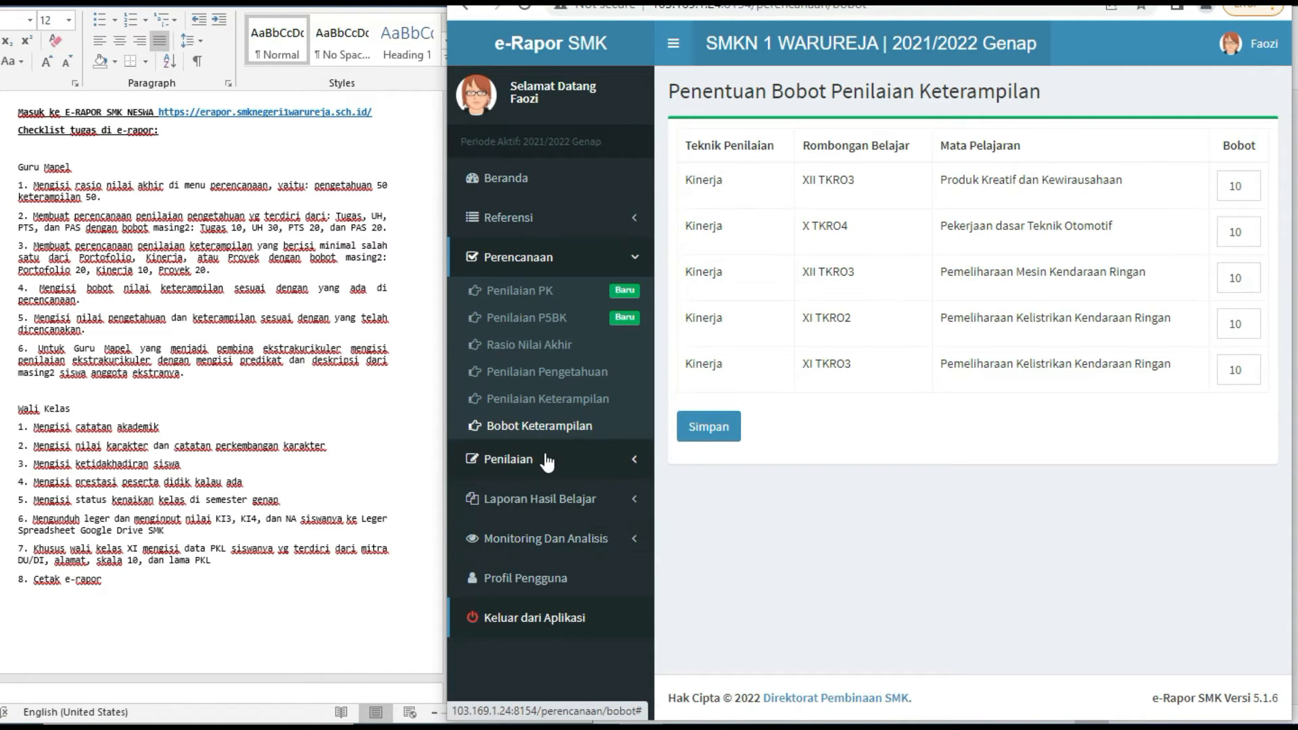
Step: Open the Penilaian Pengetahuan score entry page and dismiss the translation popup
left_click(635, 258)
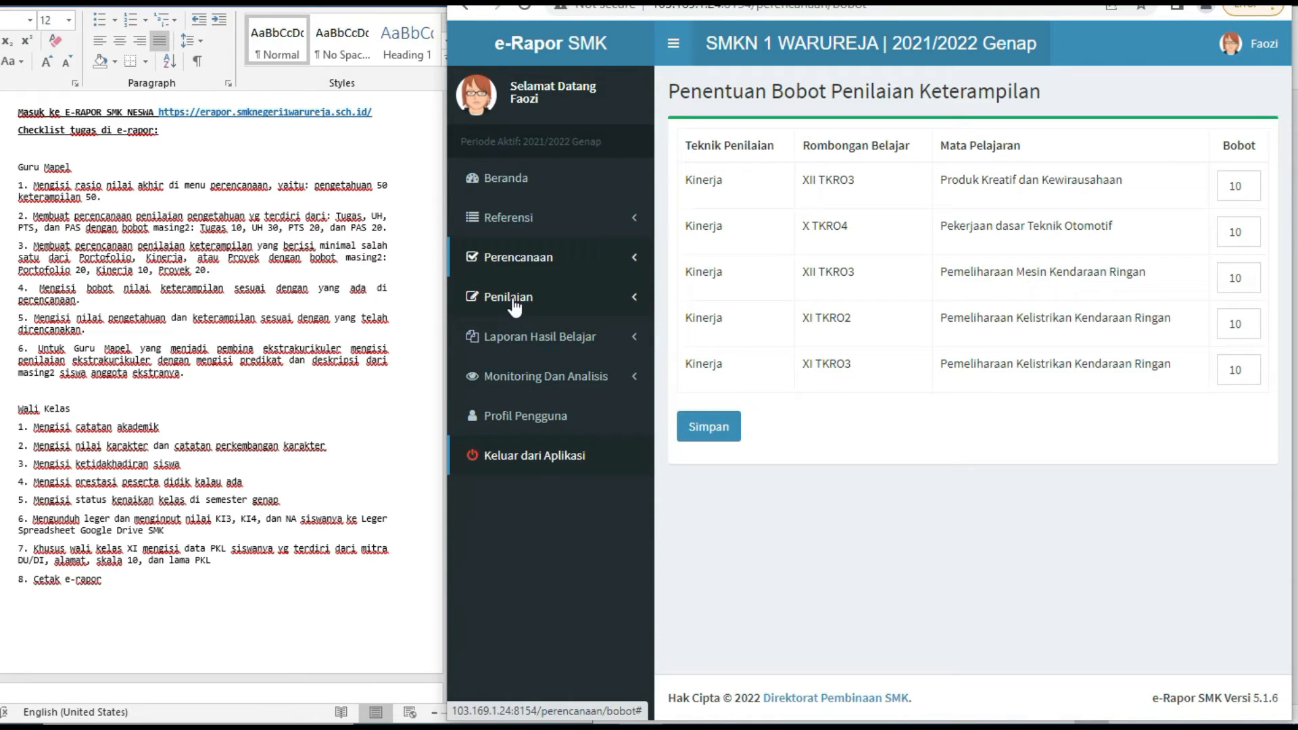
left_click(571, 309)
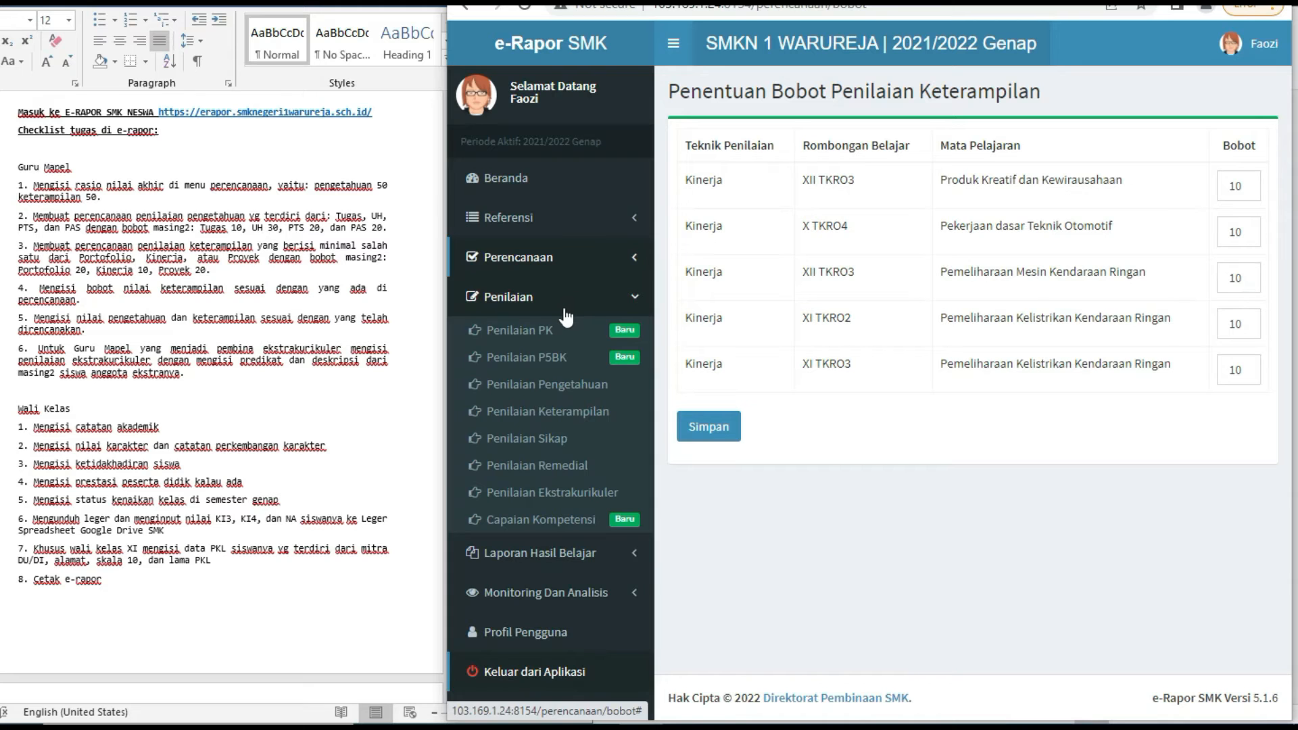
left_click(569, 394)
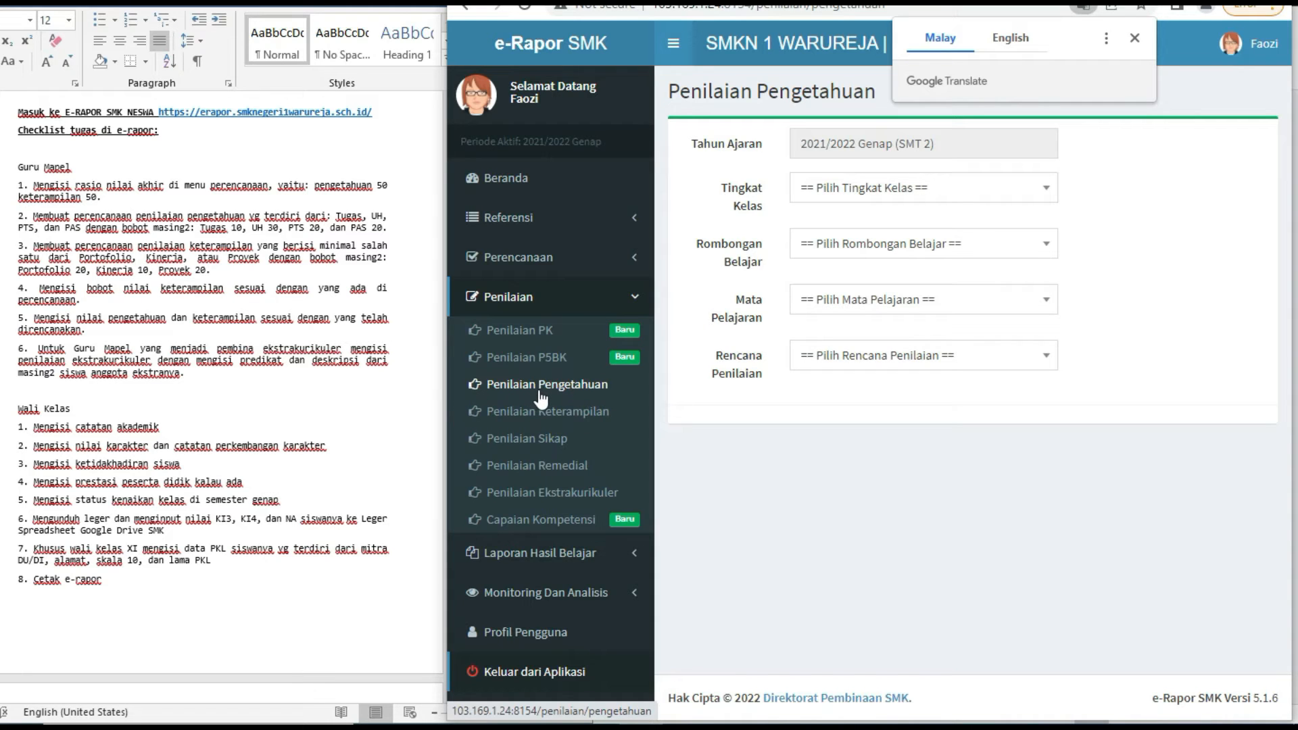
left_click(1138, 39)
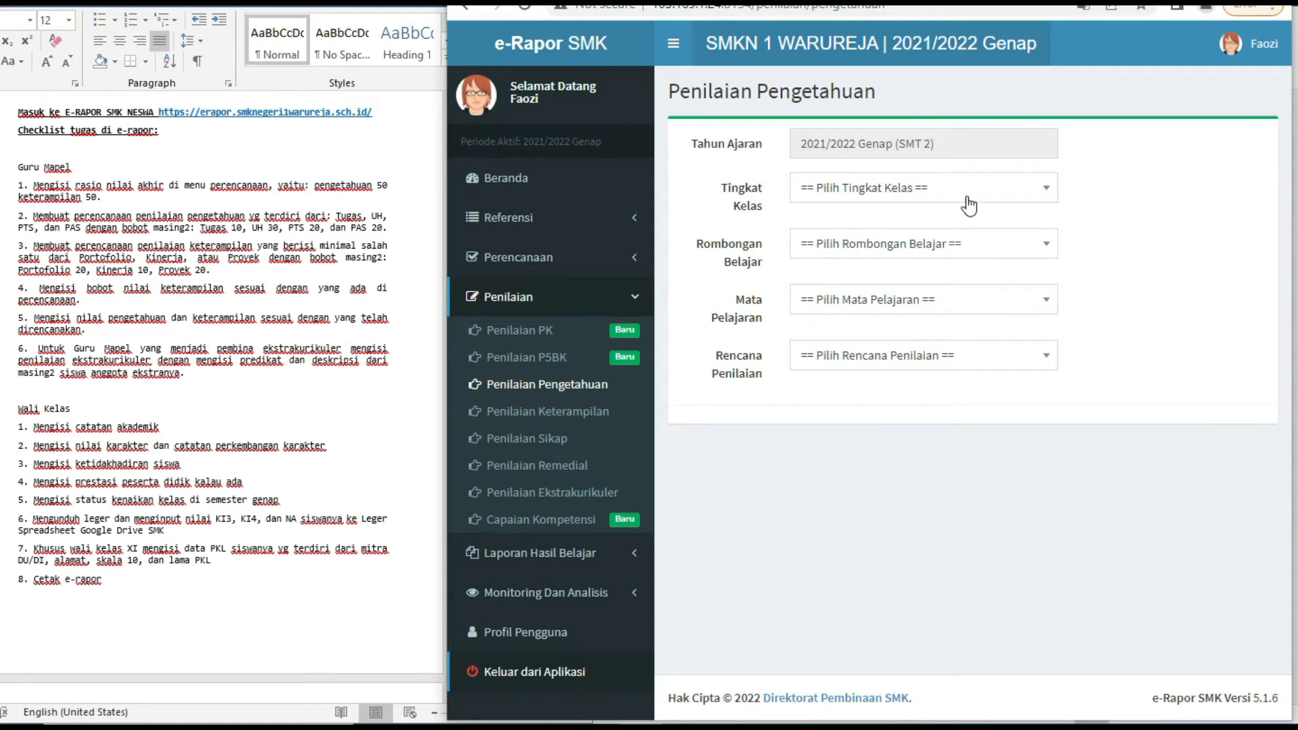
Step: Load the knowledge scores for Kelas 10, class X TKRO4, subject Pekerjaan dasar Teknik Otomotif and assessment plan Penugasan
left_click(1028, 193)
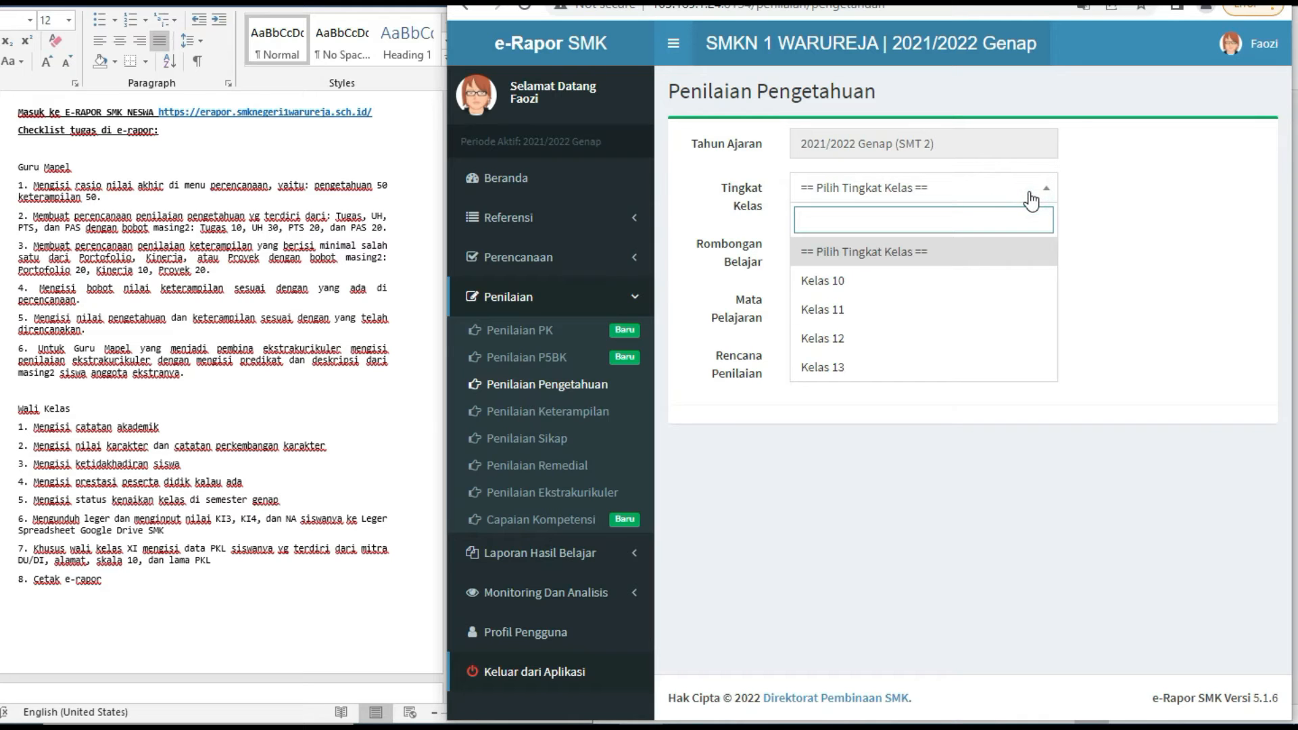
left_click(940, 284)
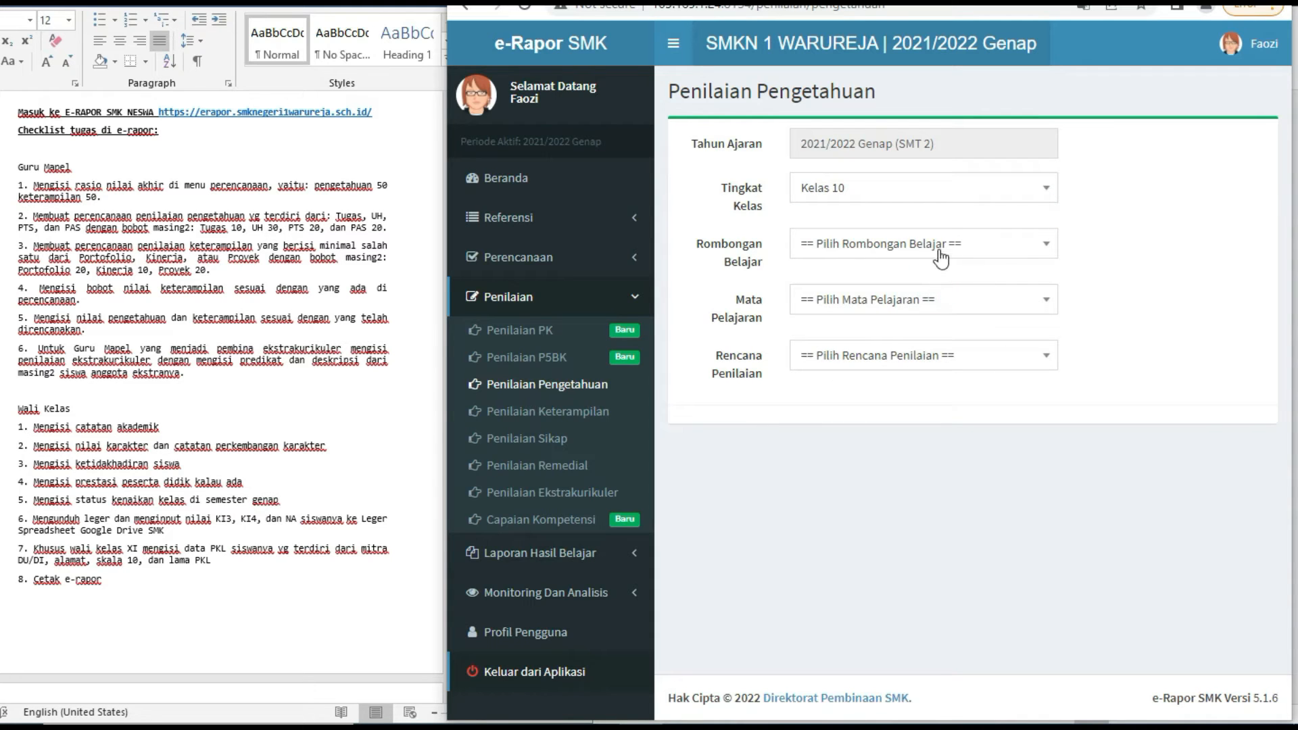
left_click(958, 247)
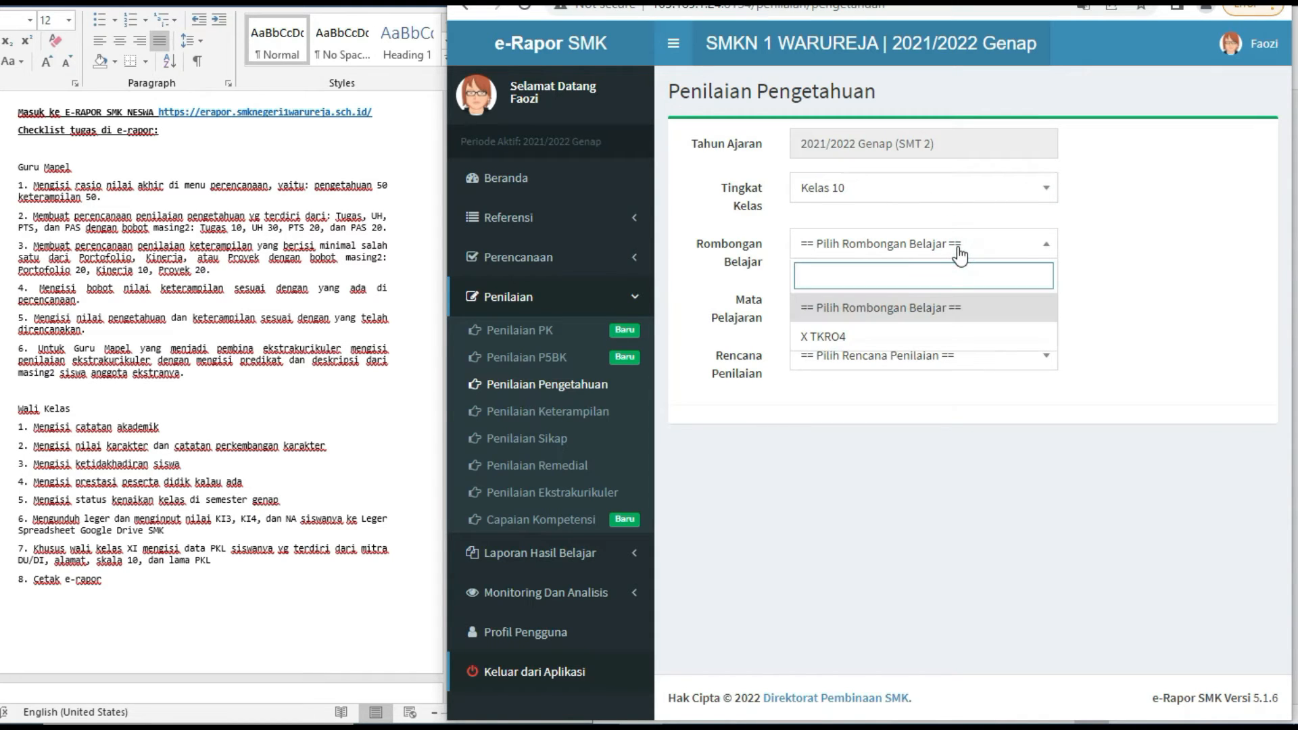
left_click(913, 337)
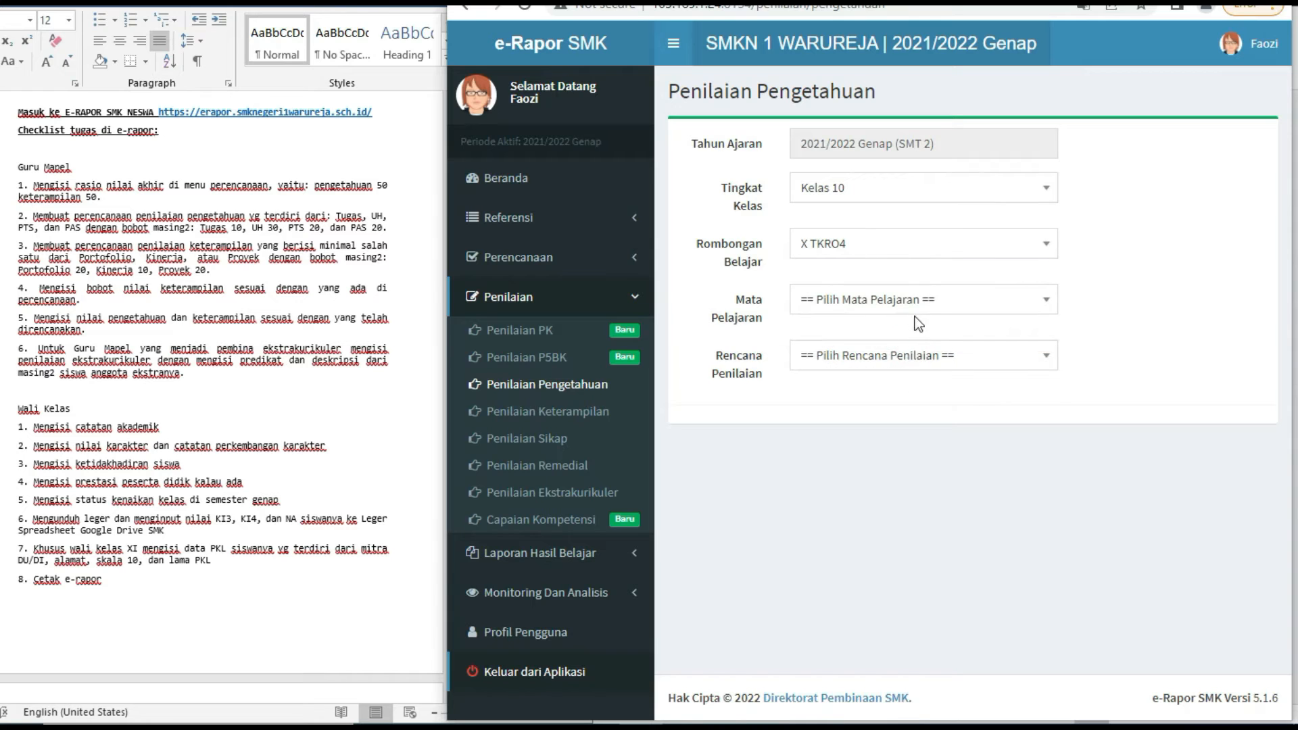
left_click(915, 305)
left_click(899, 392)
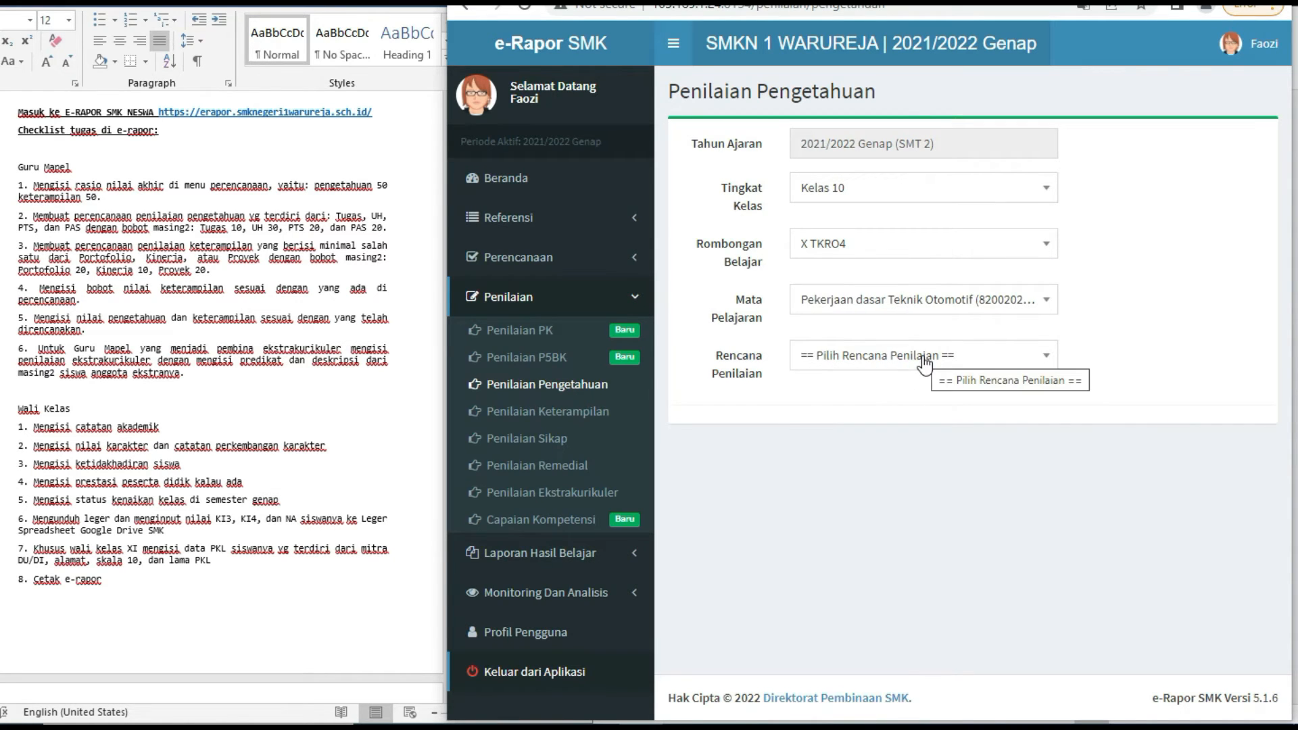
left_click(924, 362)
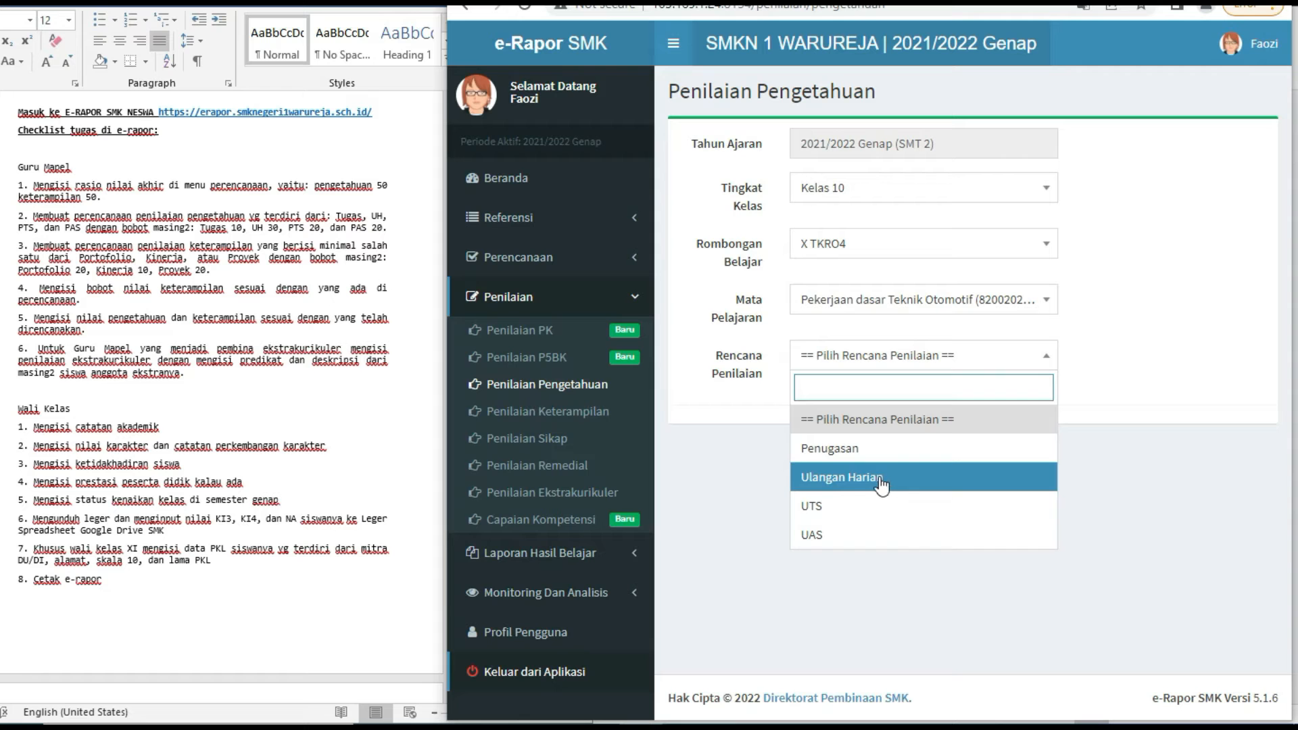
left_click(856, 458)
Step: Examine the students' Penugasan scores for competencies 3.4 to 3.7 and the average column
scroll(1066, 500, "down", 3)
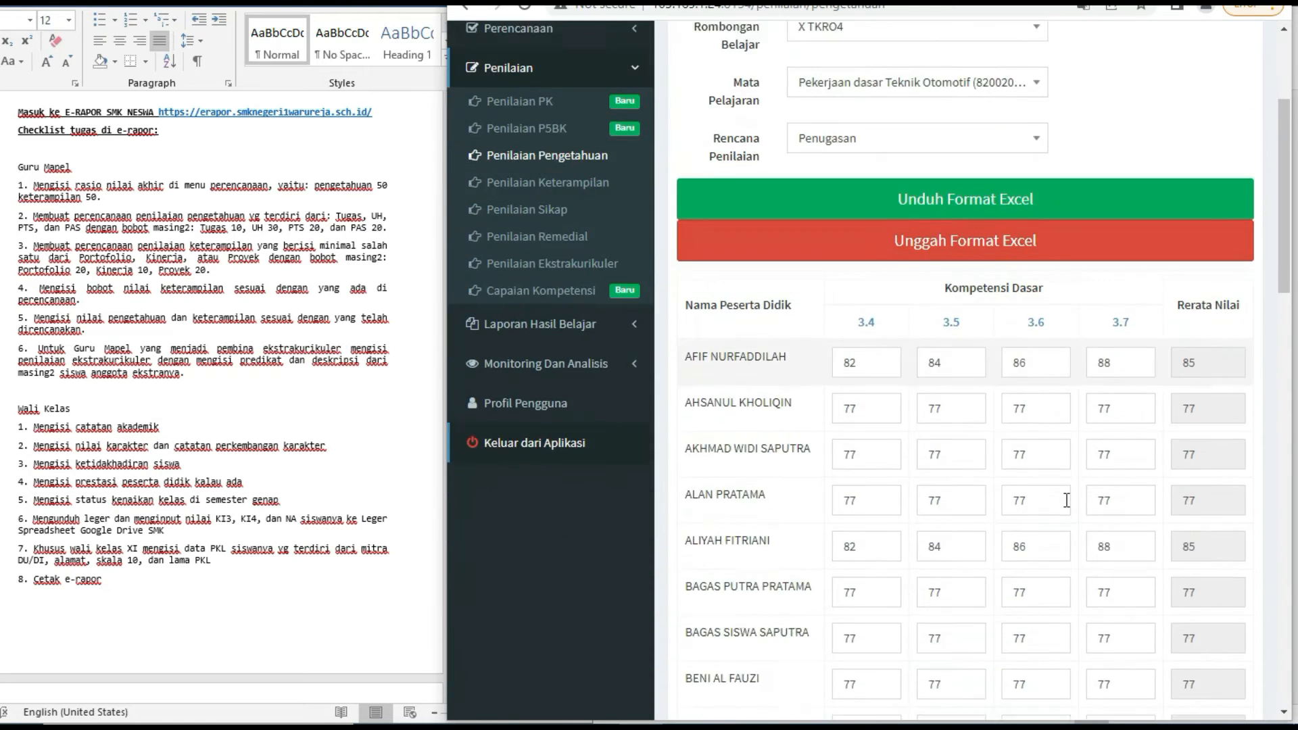
scroll(1064, 501, "down", 2)
scroll(1066, 498, "up", 3)
scroll(1066, 498, "down", 2)
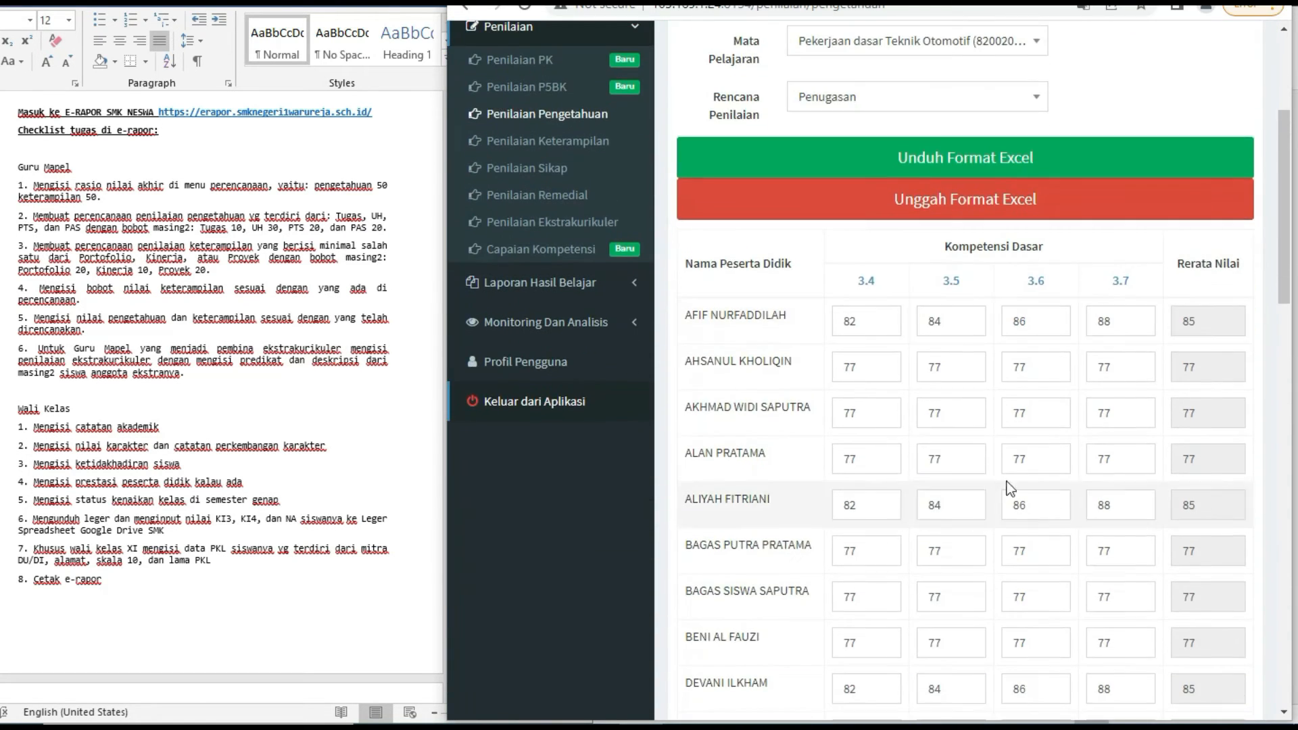
scroll(985, 464, "down", 3)
scroll(984, 473, "up", 4)
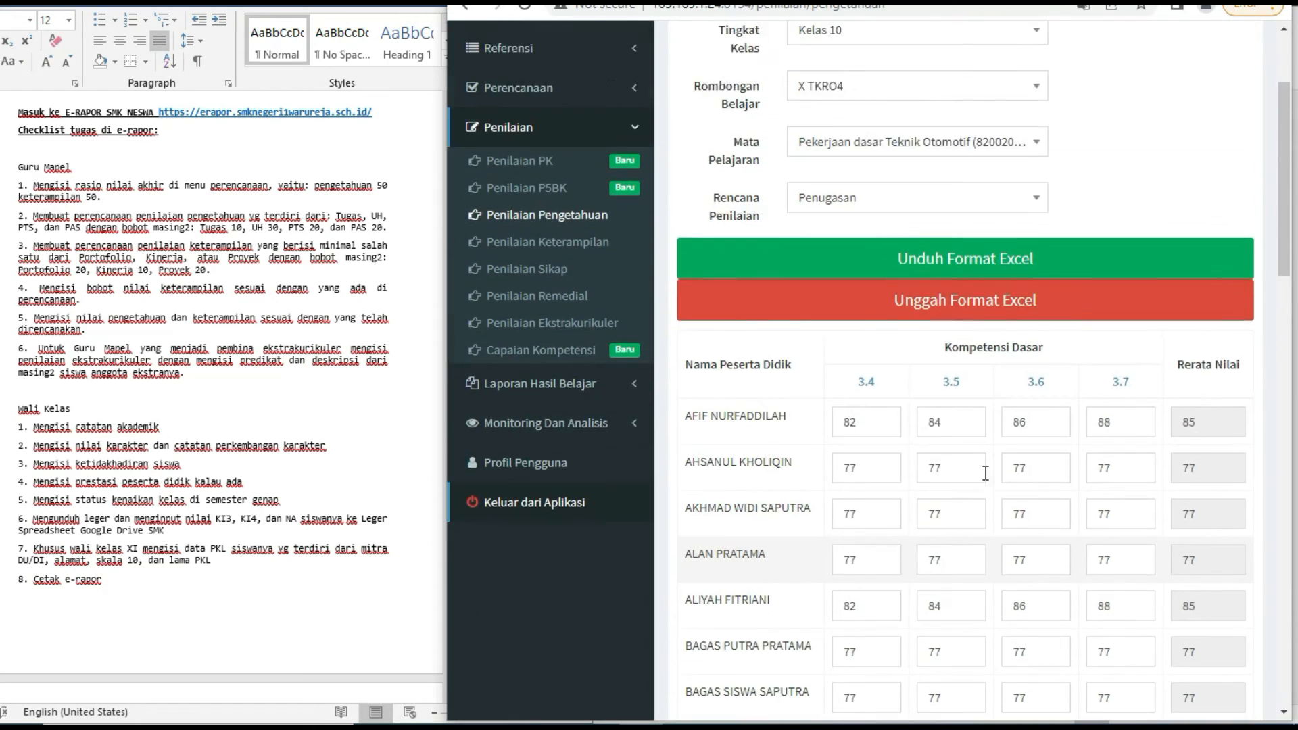
scroll(985, 474, "up", 3)
scroll(987, 473, "down", 3)
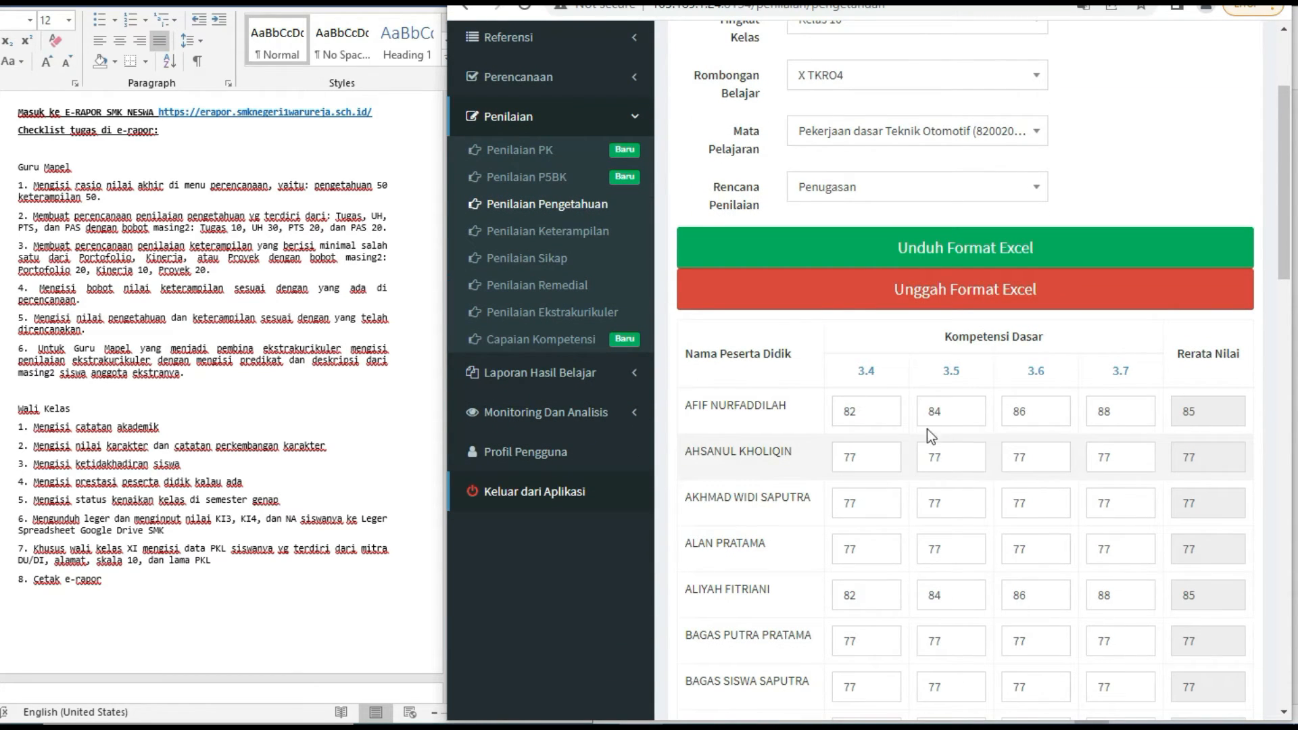
left_click(874, 410)
scroll(854, 450, "down", 1)
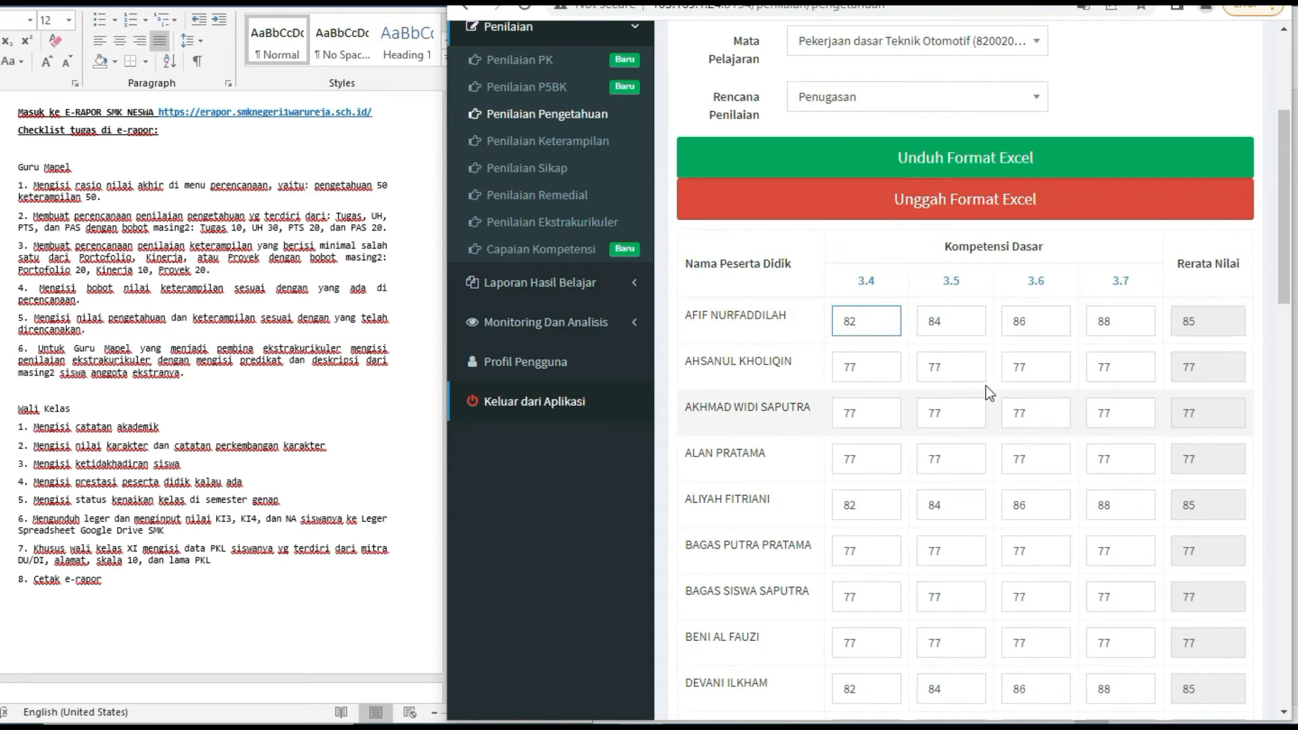
scroll(830, 348, "up", 1)
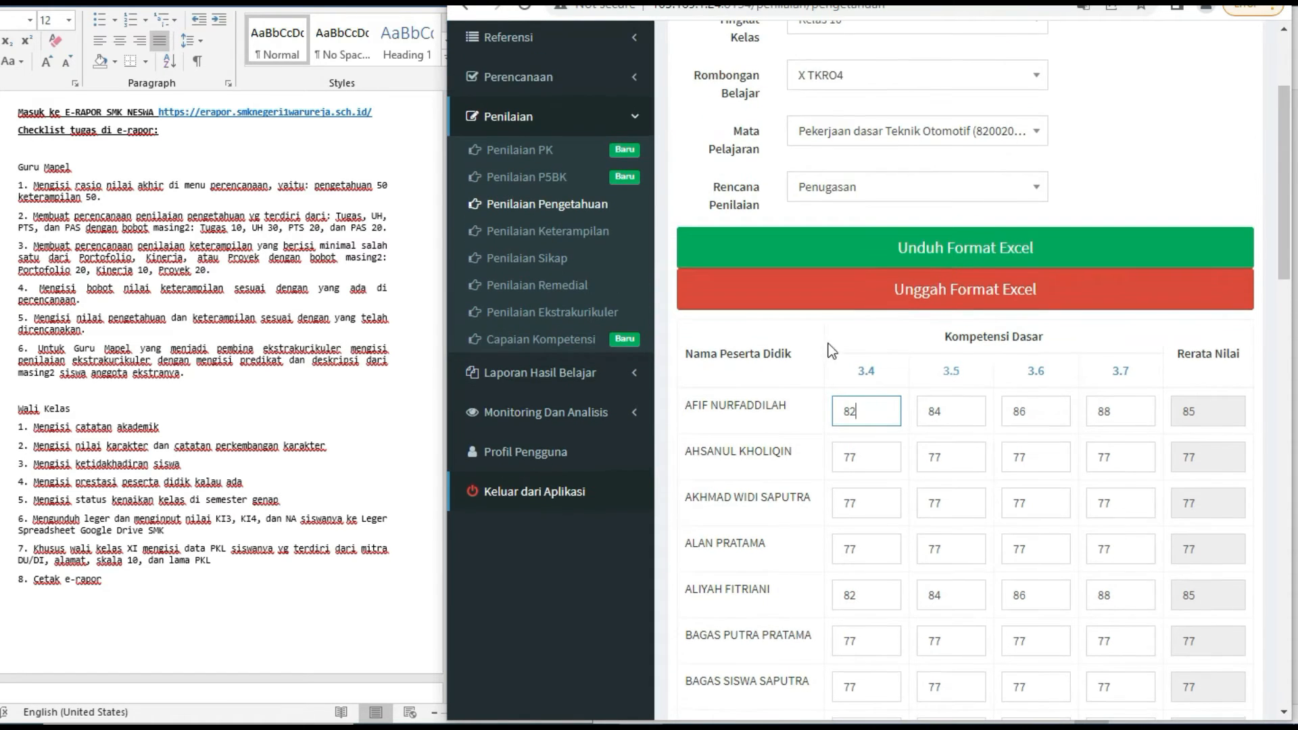
Step: Download the Excel format for the Penugasan scores, open it in Excel and enable editing
left_click(933, 253)
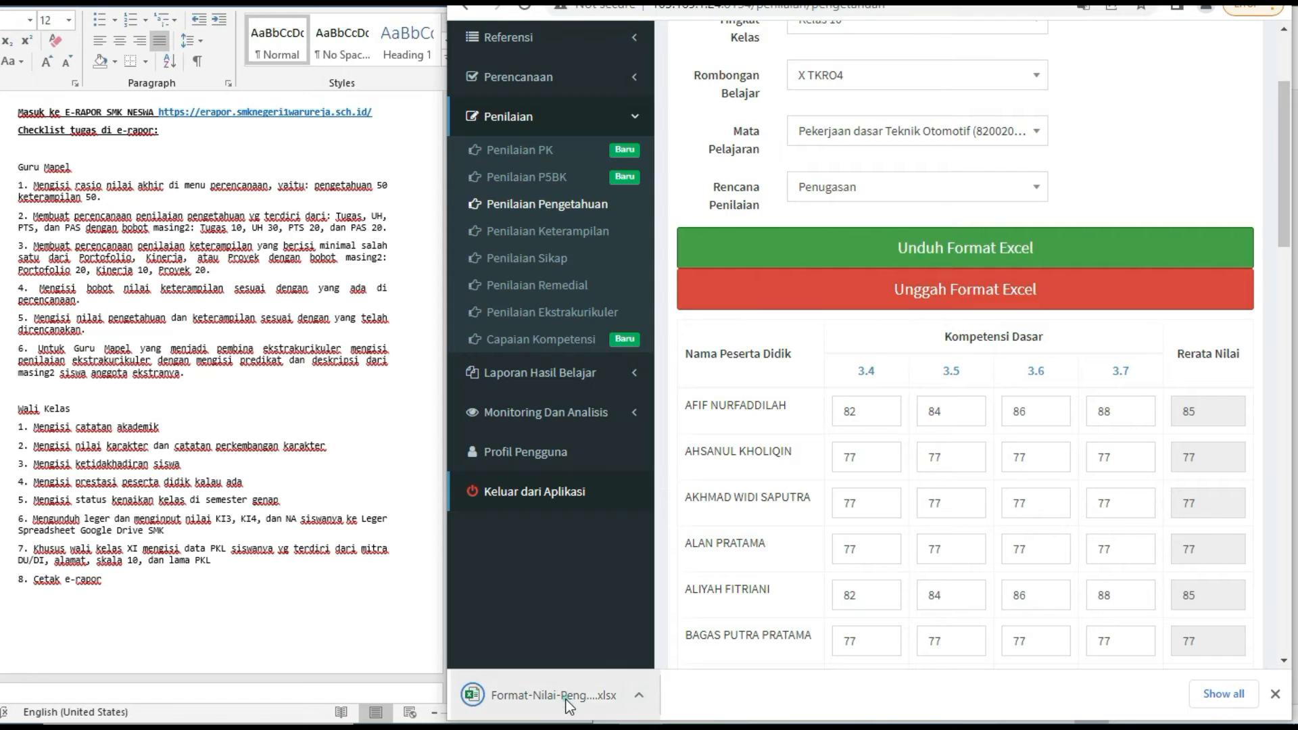
left_click(566, 700)
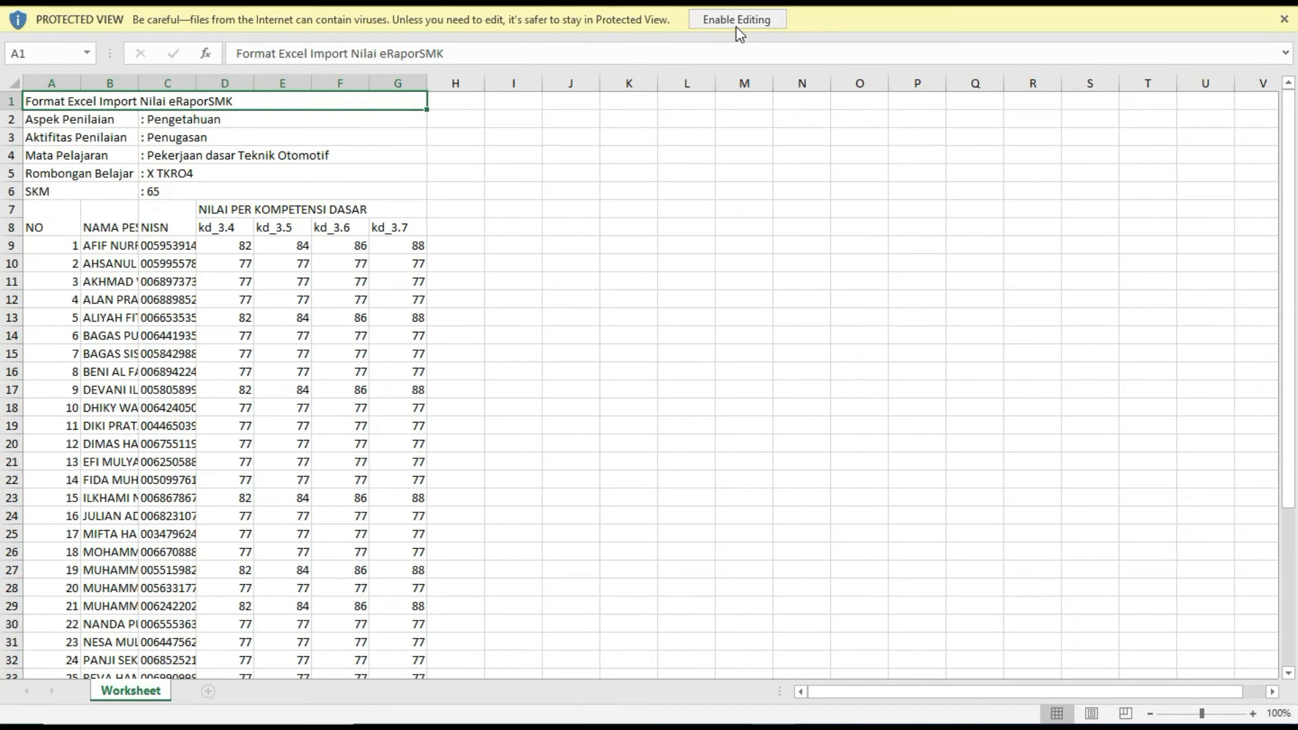
left_click(737, 21)
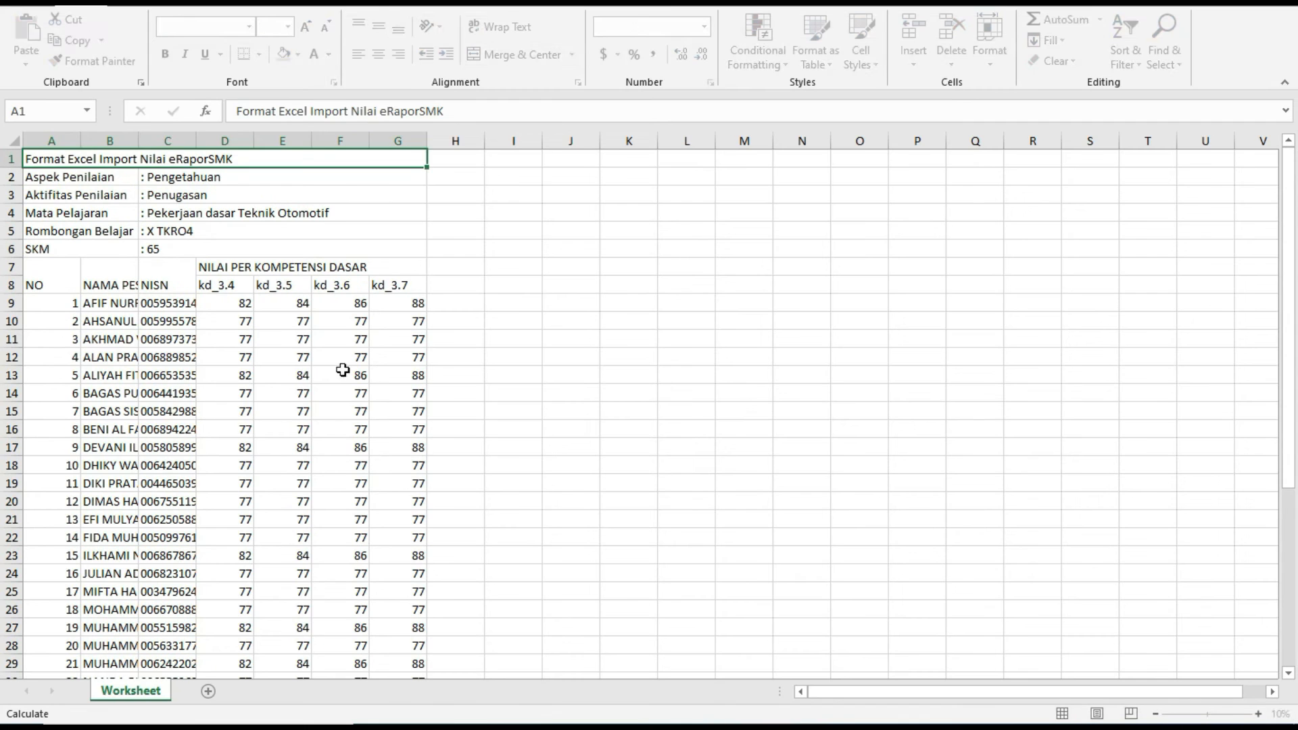
scroll(400, 417, "down", 1)
scroll(400, 418, "up", 1)
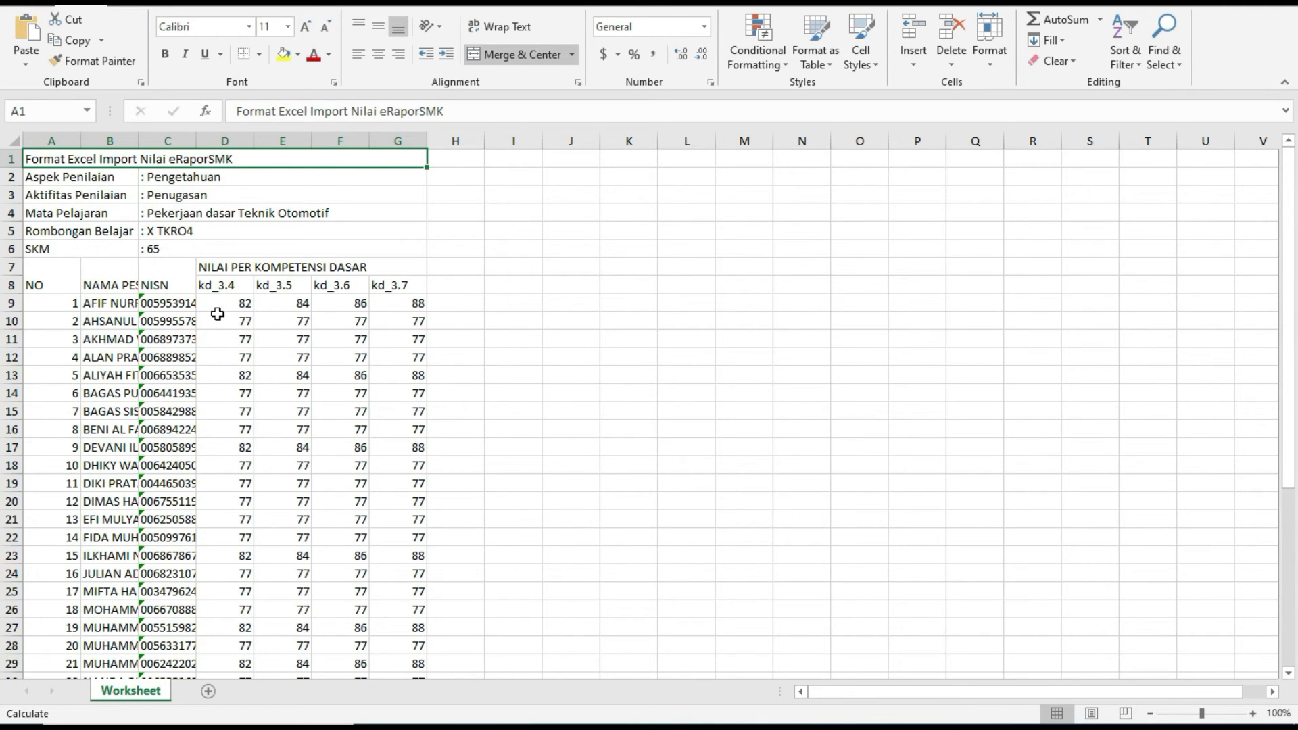
Step: Add the heading RATA in cell H8 beside kd_3.7, checking back briefly on the e-Rapor score page
left_click(470, 281)
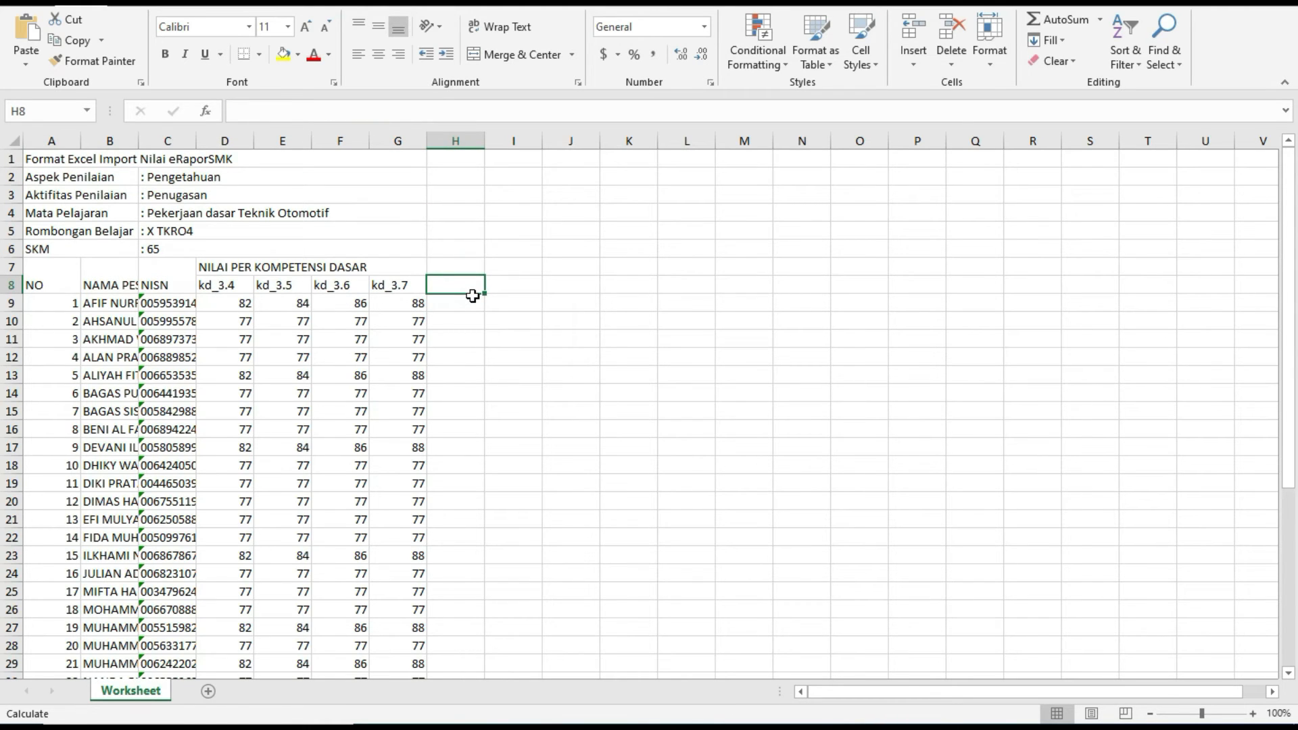
type("RATA")
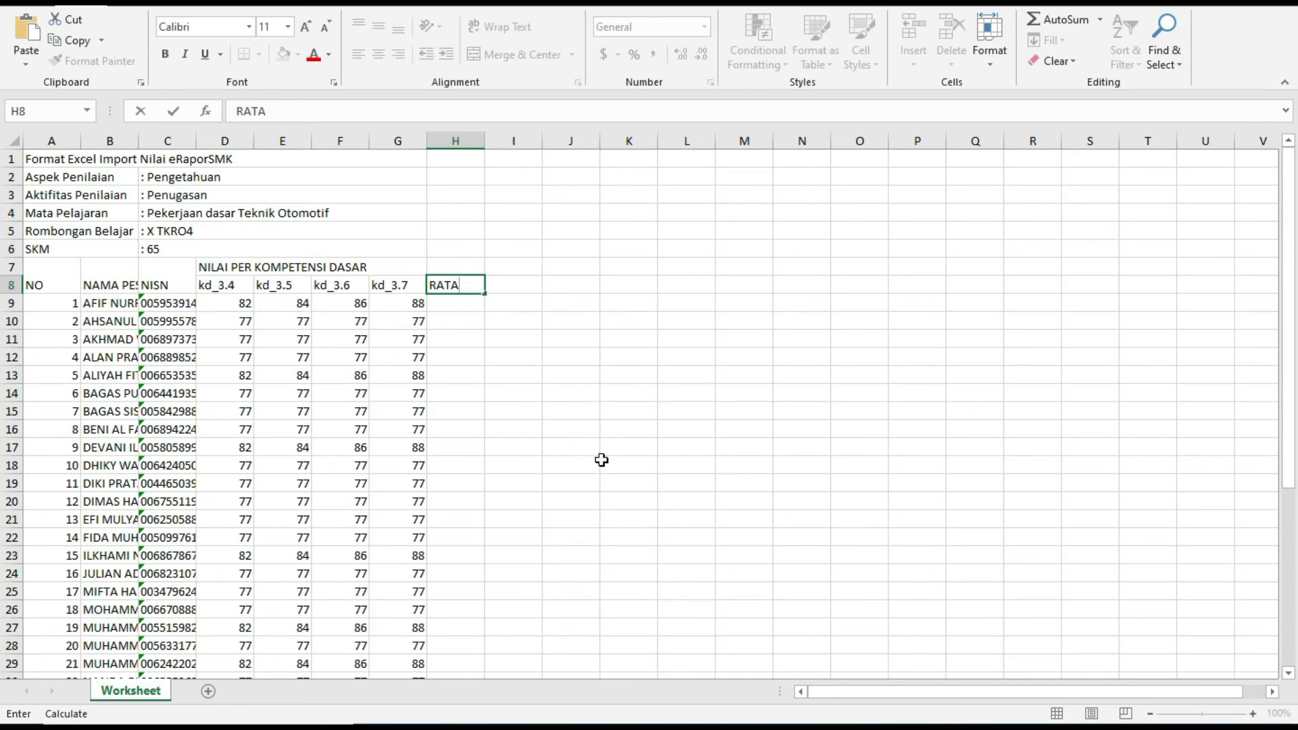
key("alt+Tab")
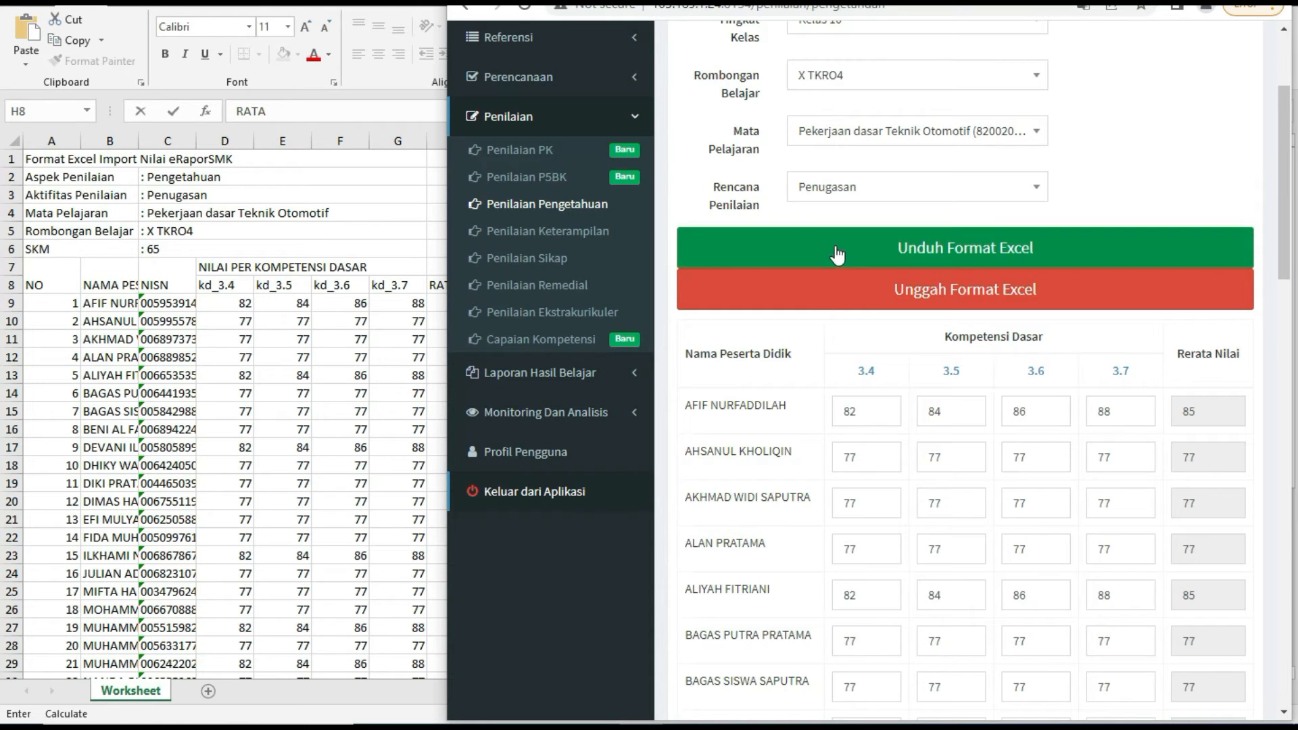
left_click(384, 234)
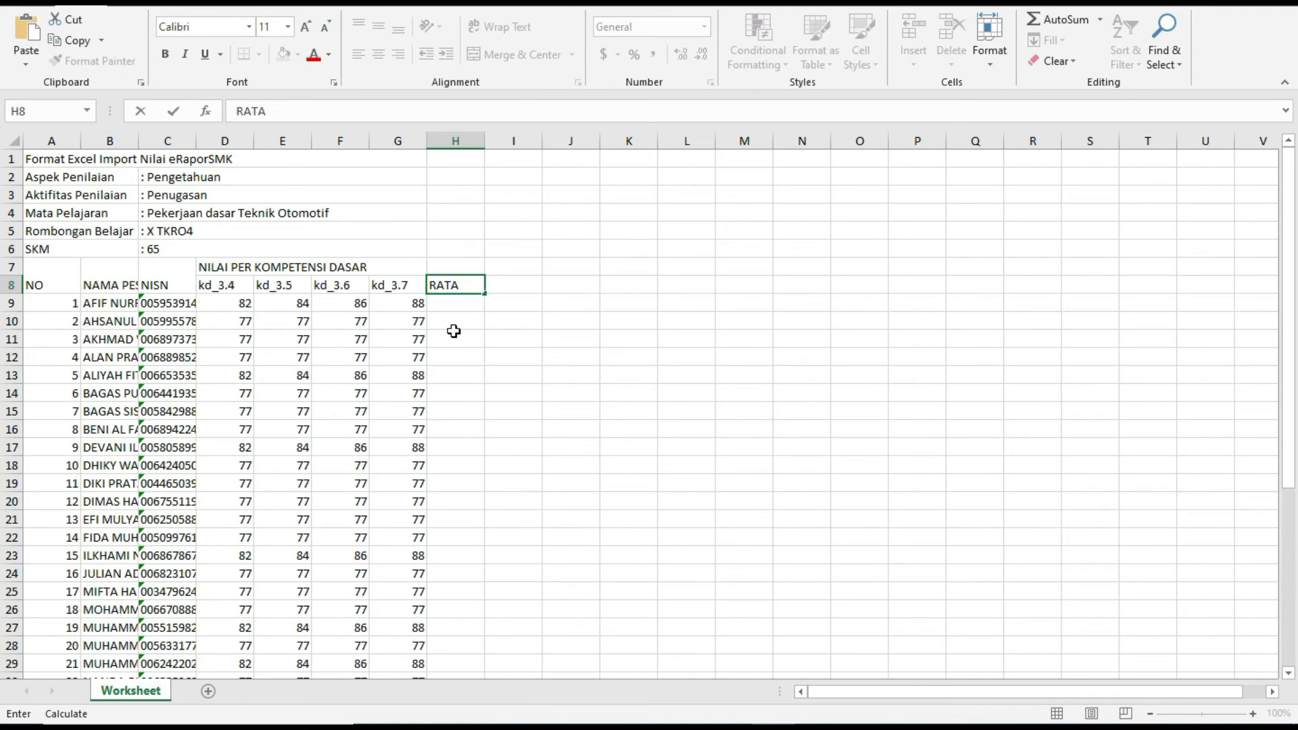
Step: Enter the formula =SUM(D9:G9)/4 in cell H9 to average the first student's four competency scores
left_click(474, 304)
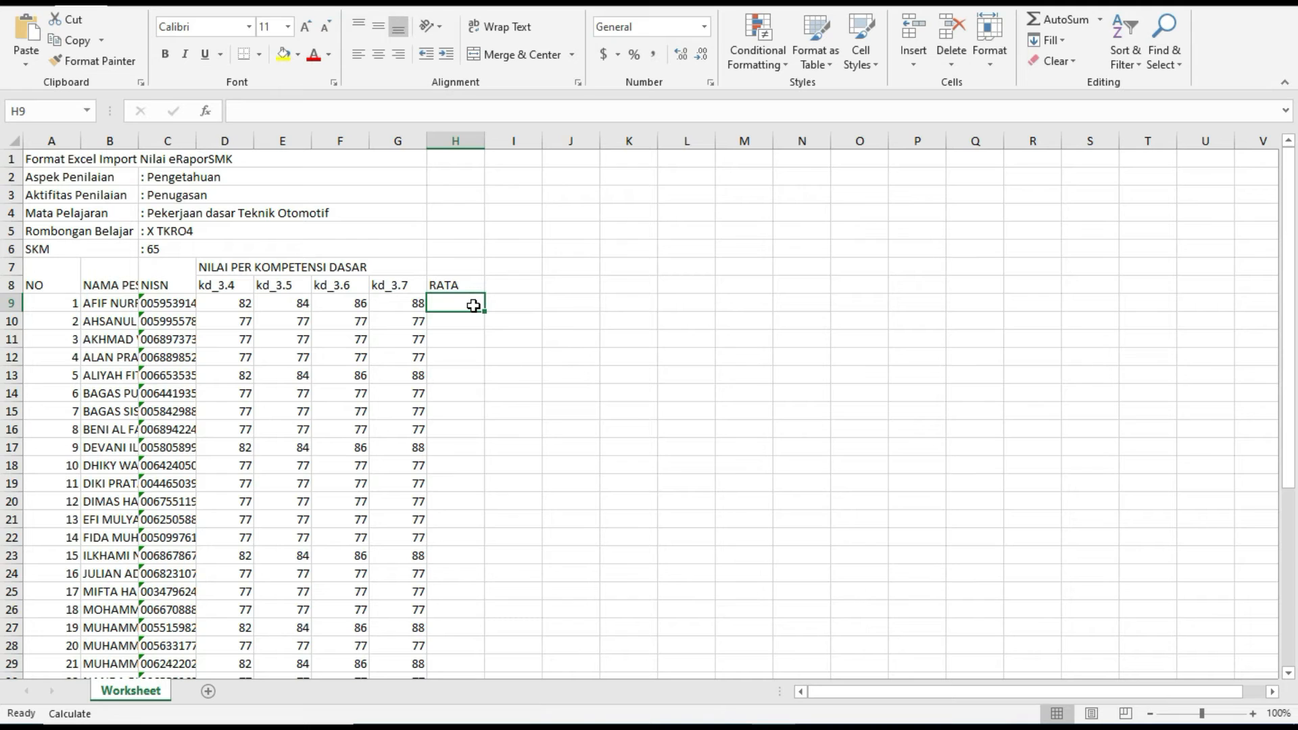
type("=")
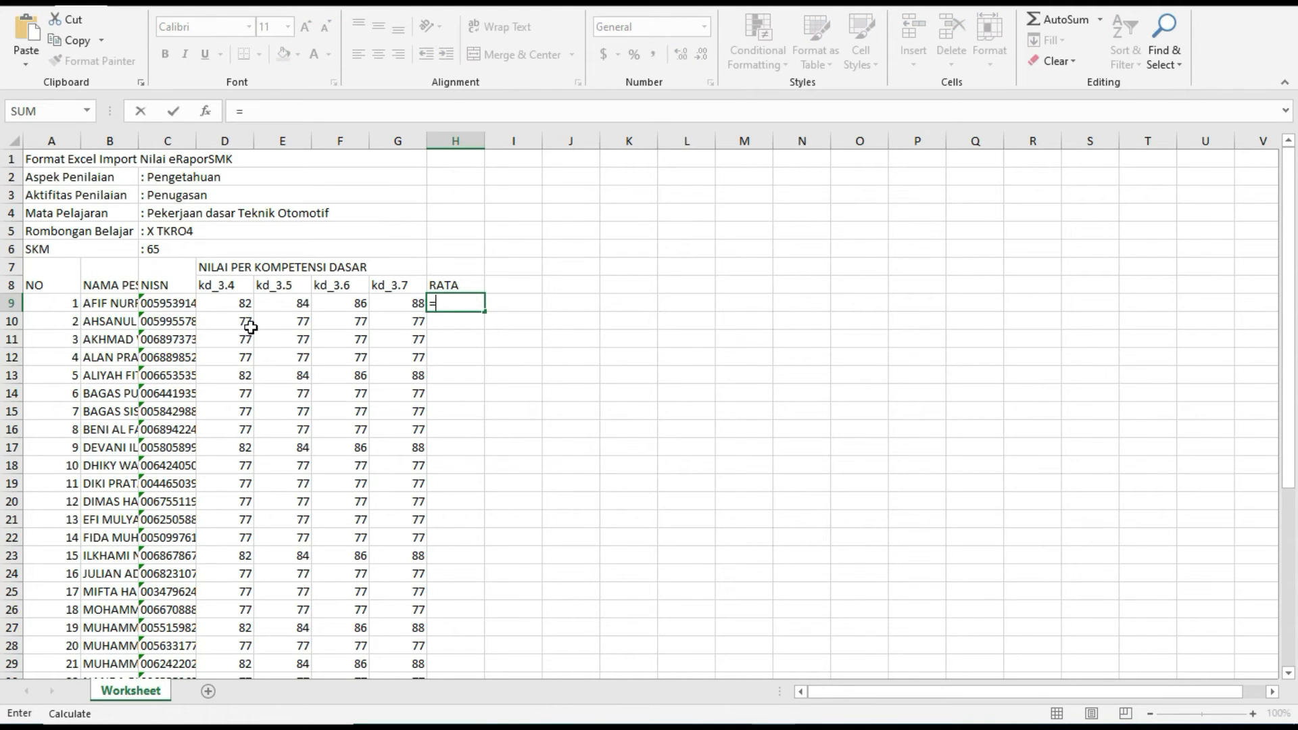
type("SUM")
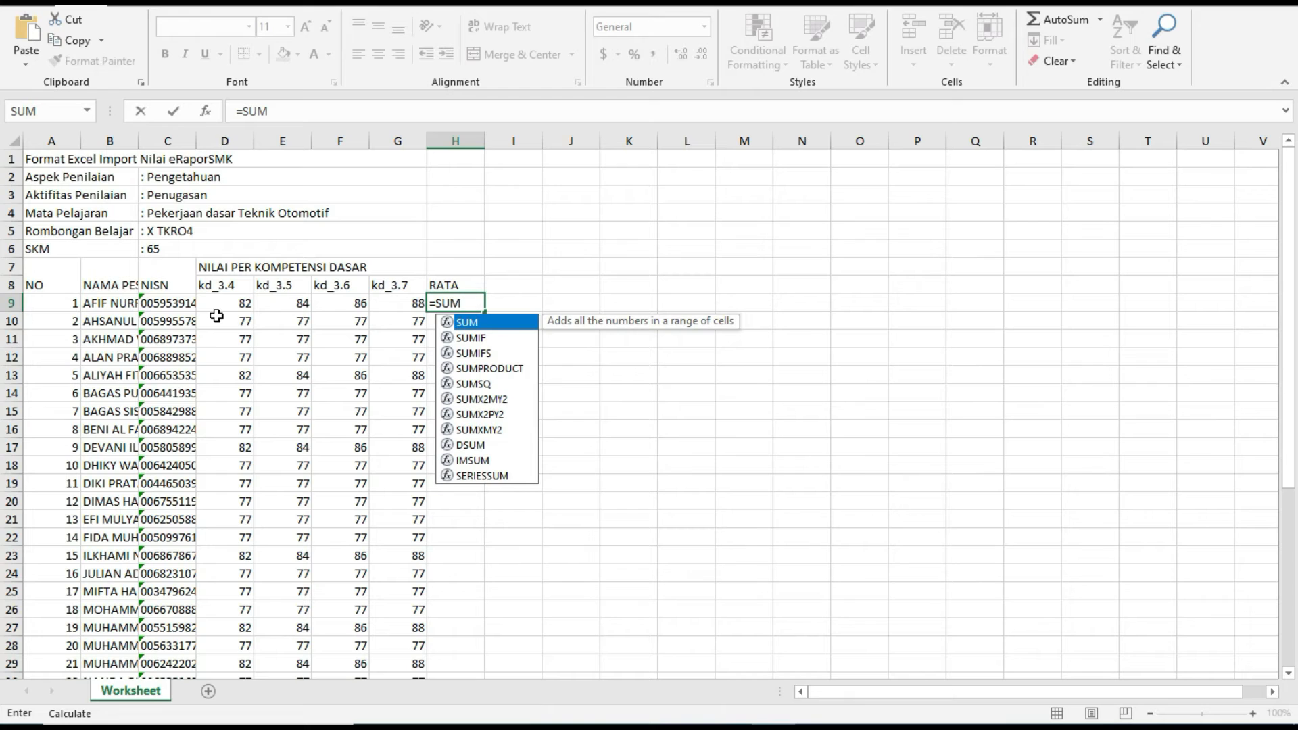
type("(")
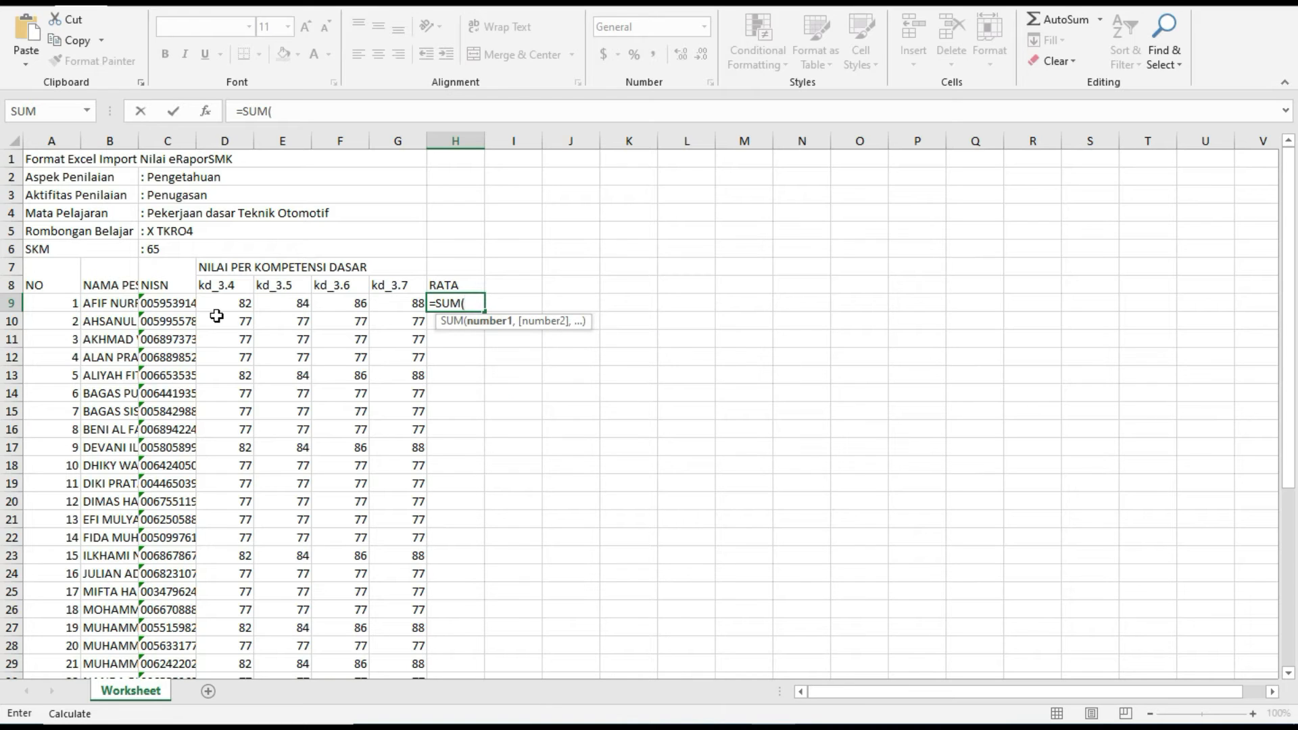
left_click(232, 301)
left_click_drag(232, 301, 417, 295)
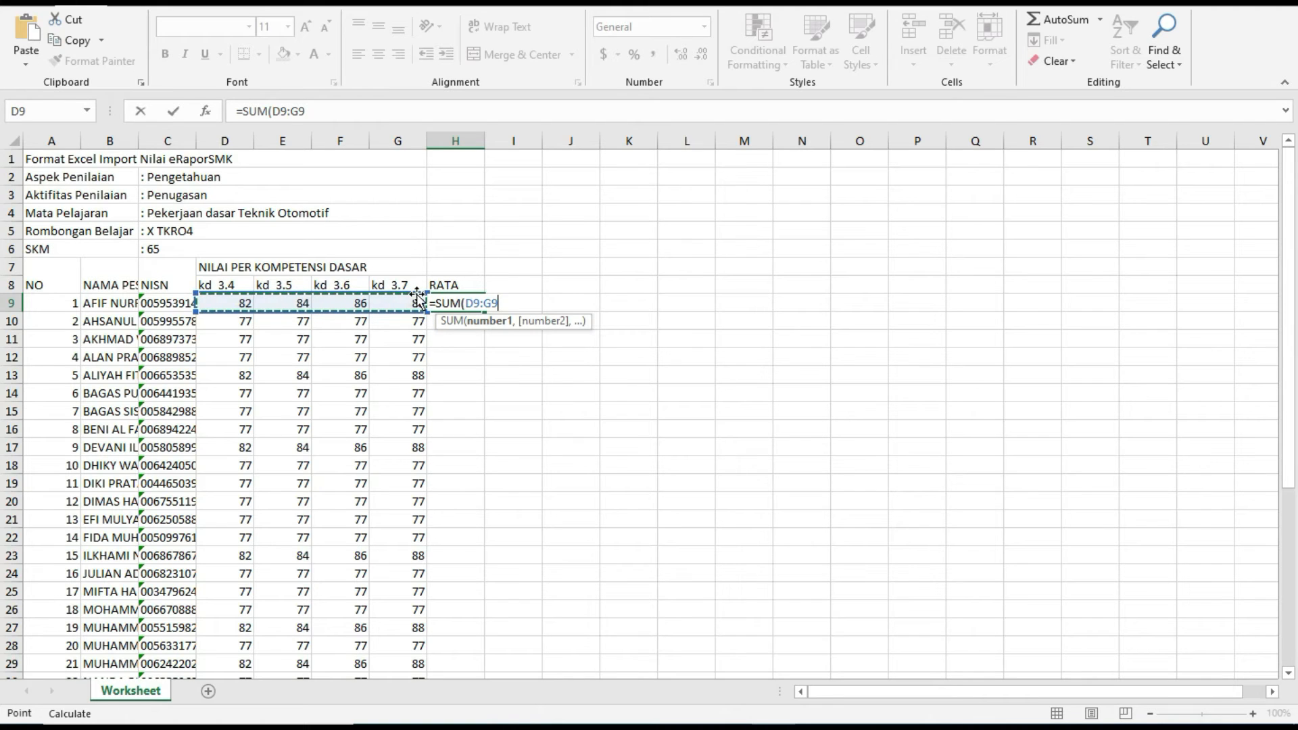
type(")")
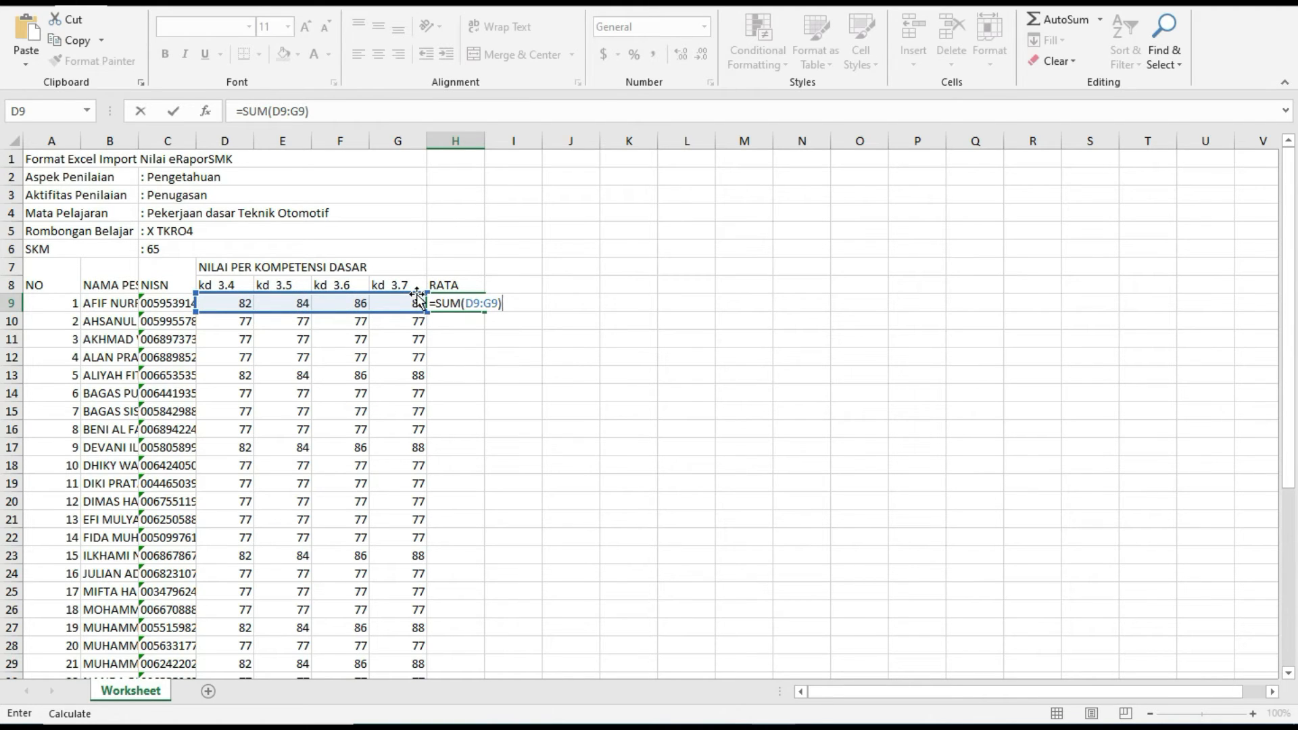
type("/4")
key("Return")
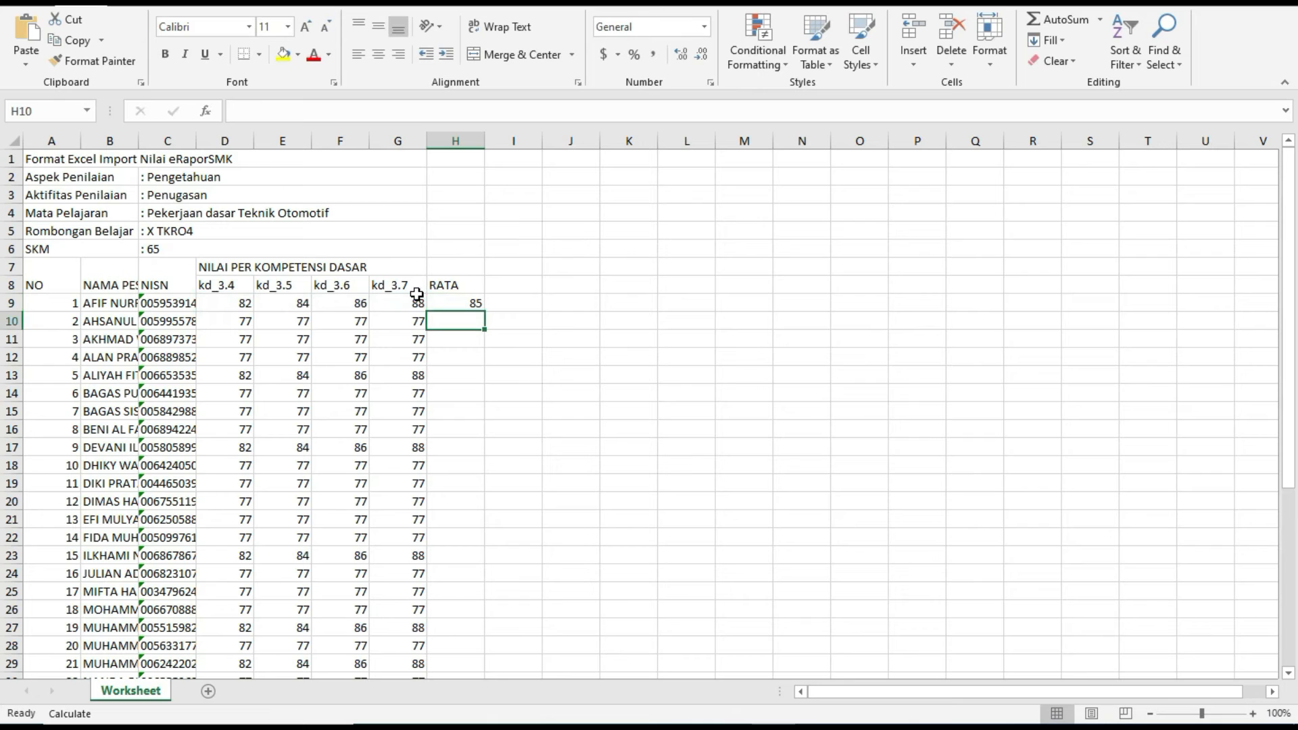
Step: Fill the average formula from H9 down the RATA column to the last student in row 44
left_click(460, 304)
left_click_drag(485, 313, 463, 663)
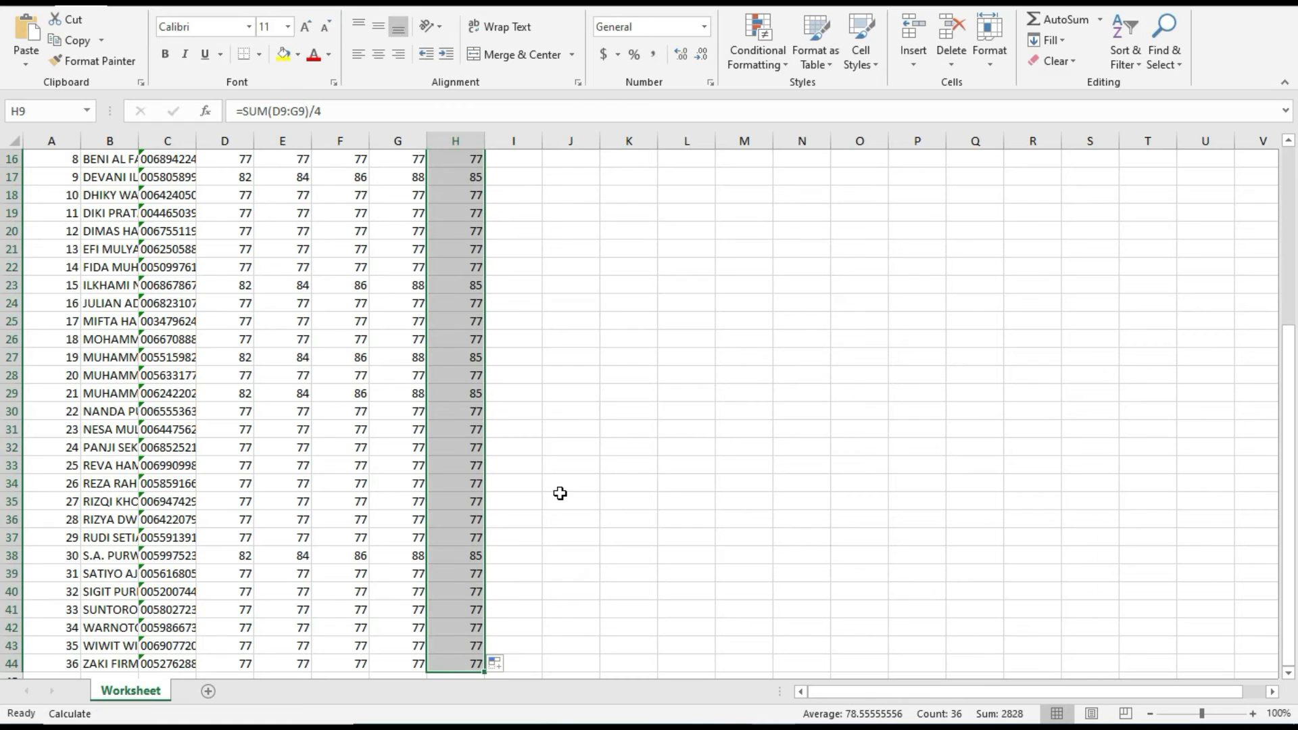
scroll(559, 494, "up", 5)
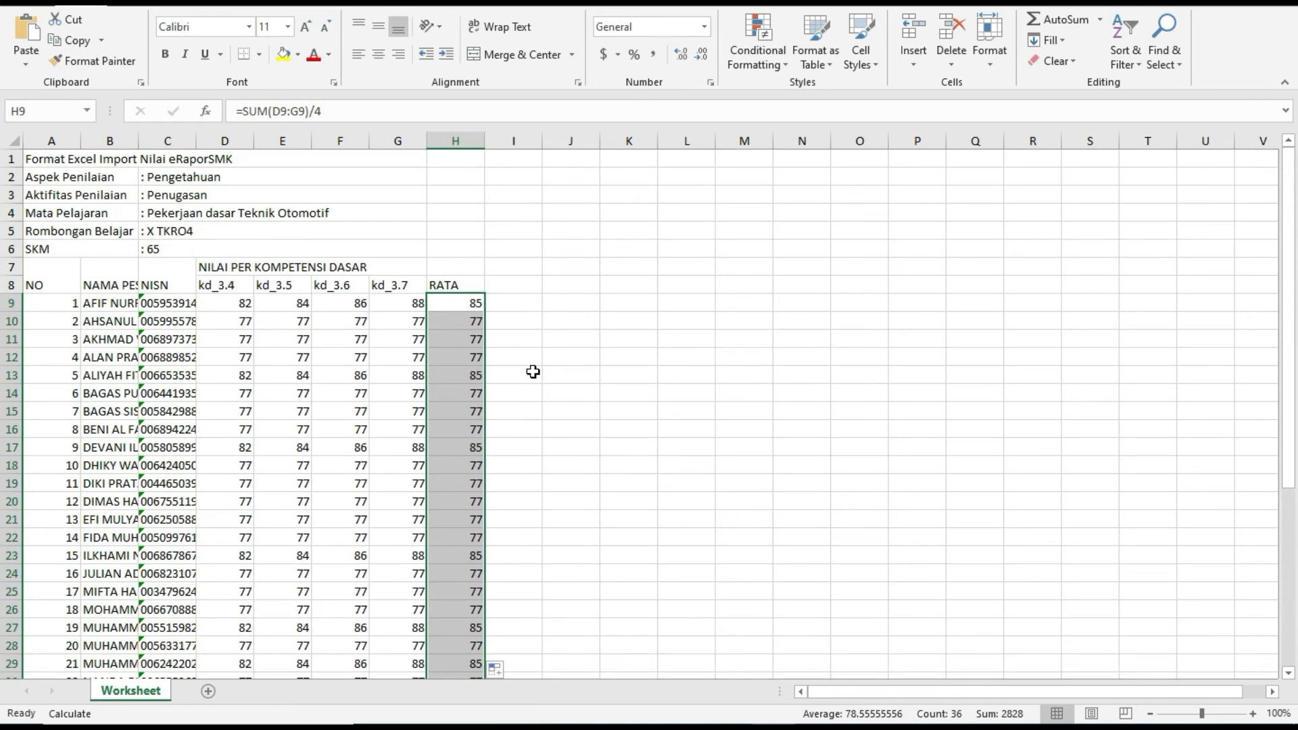
Step: Save the workbook in Downloads under its existing file name with the prefix "PENUGASAN " added in front
left_click(17, 4)
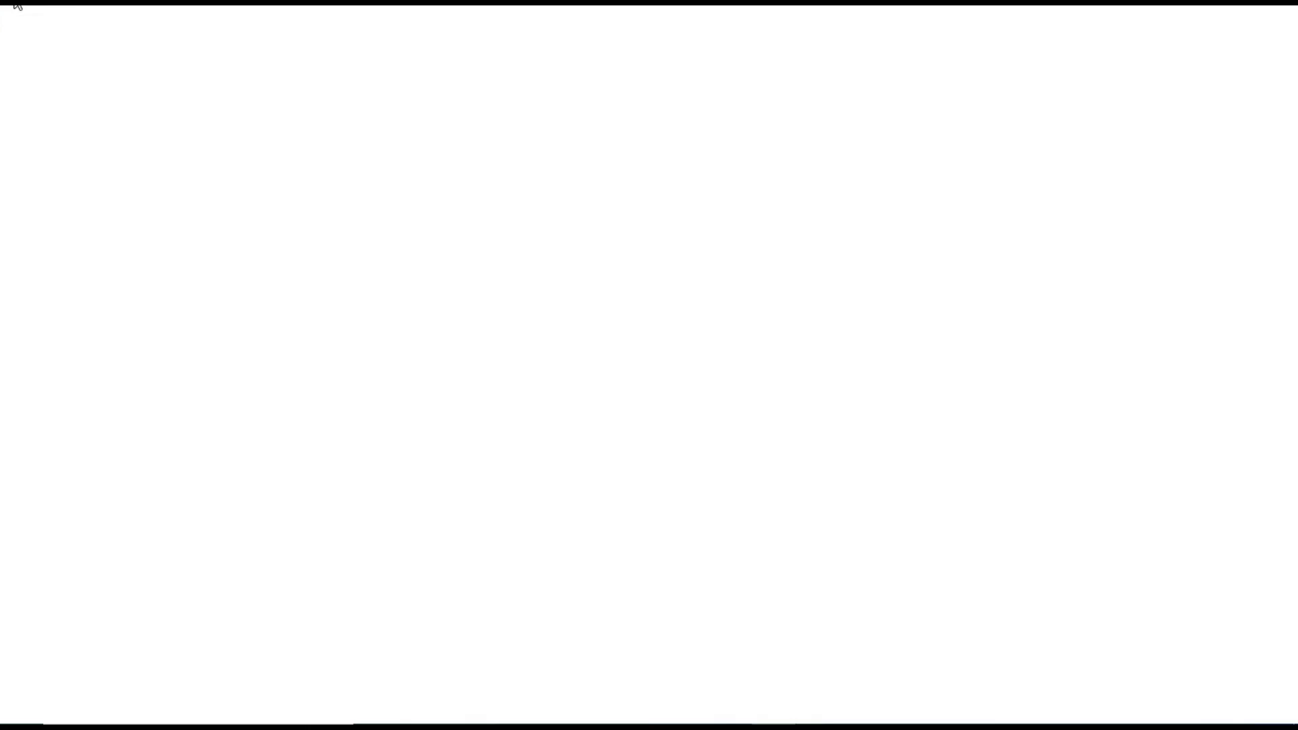
left_click(59, 232)
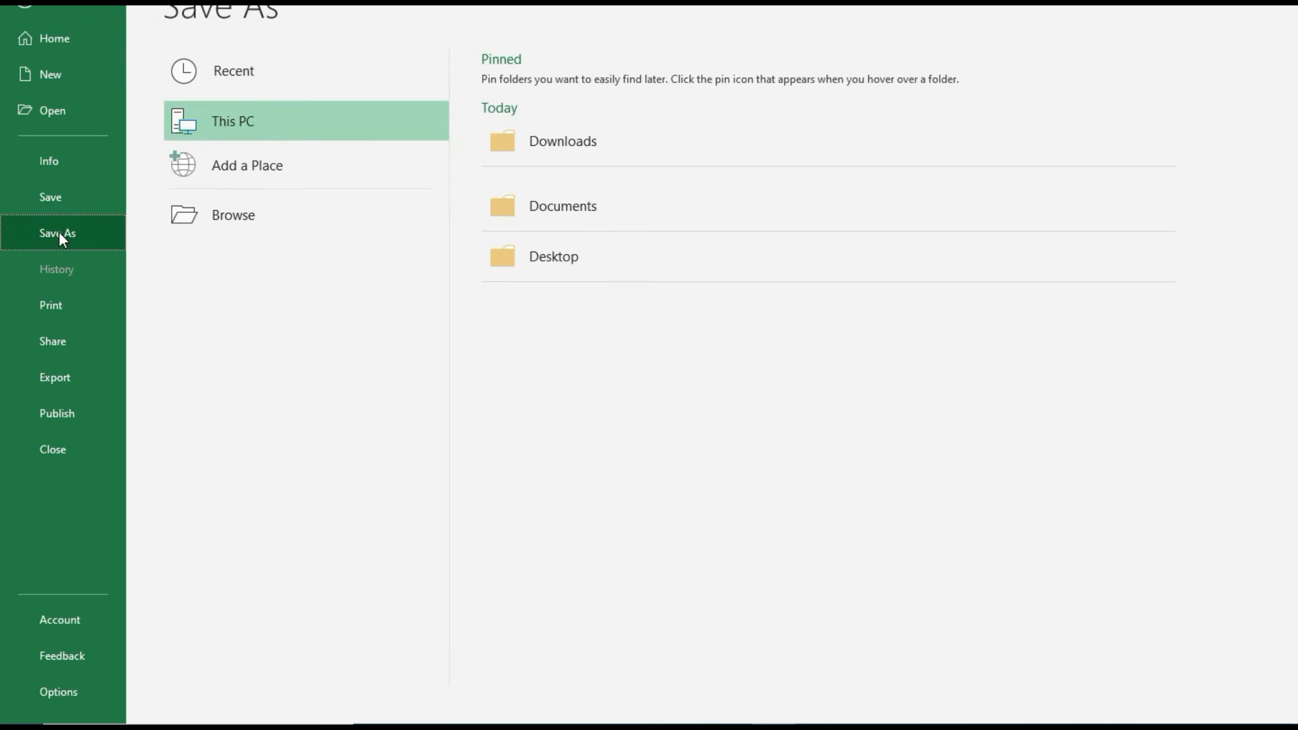
left_click(590, 216)
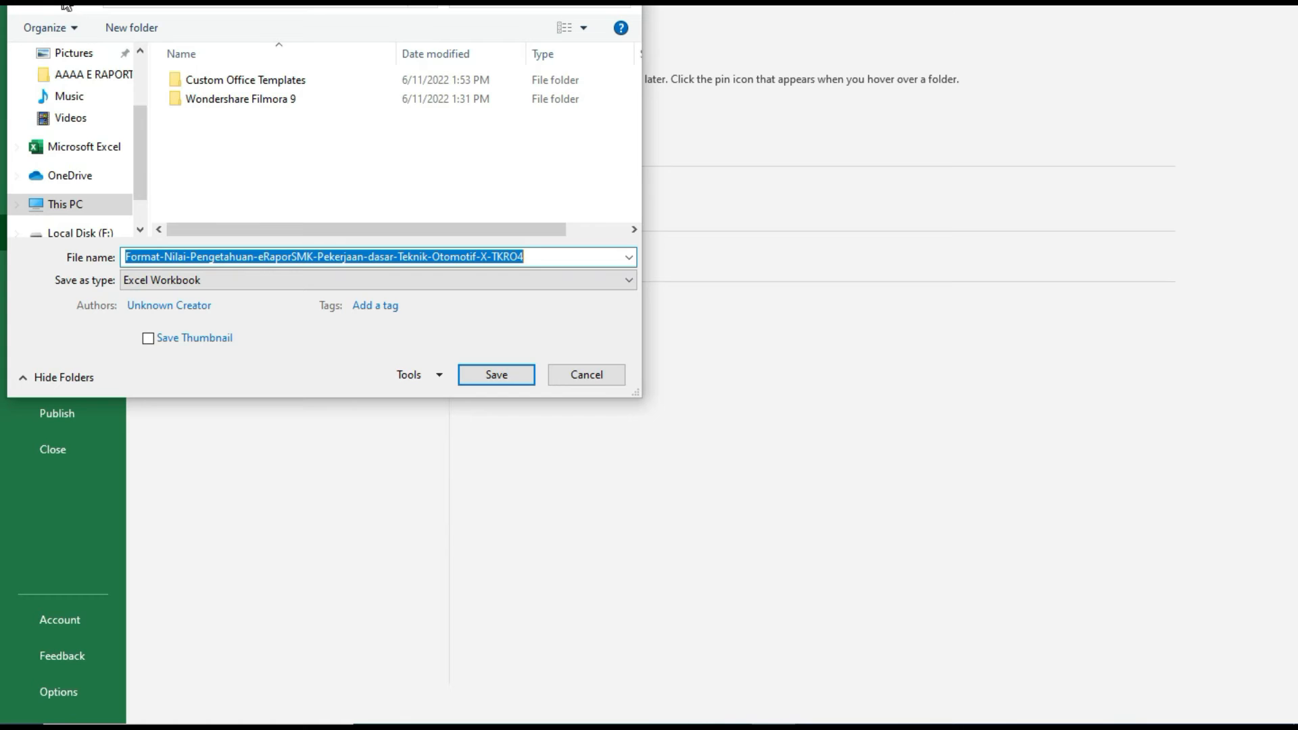
left_click(607, 382)
left_click(565, 144)
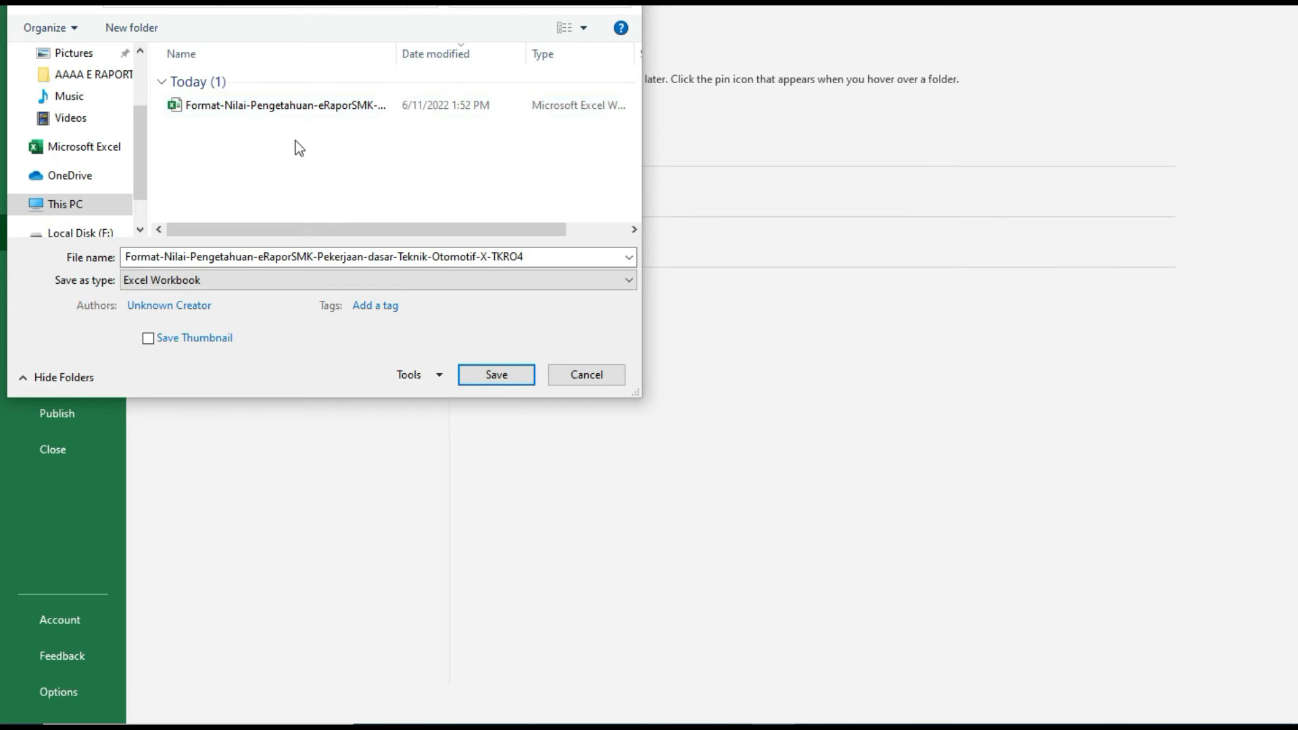
left_click(130, 255)
left_click(132, 256)
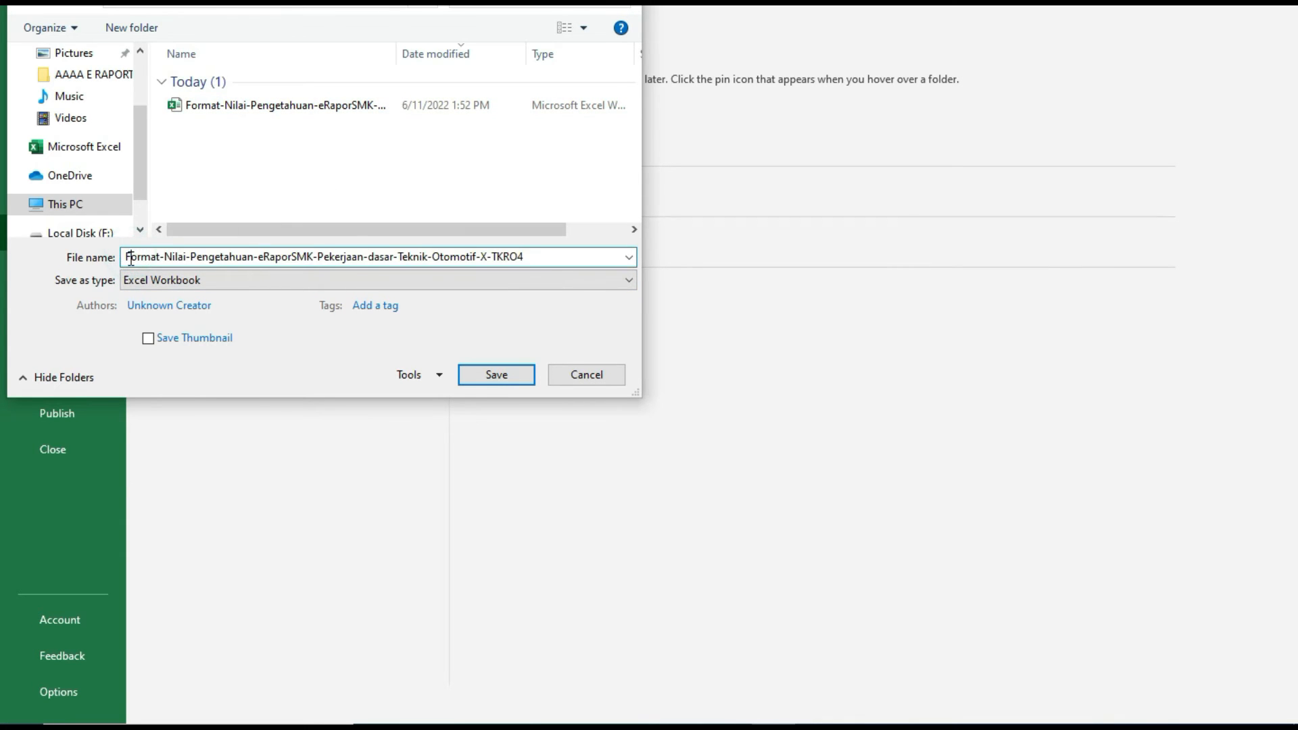
type("T")
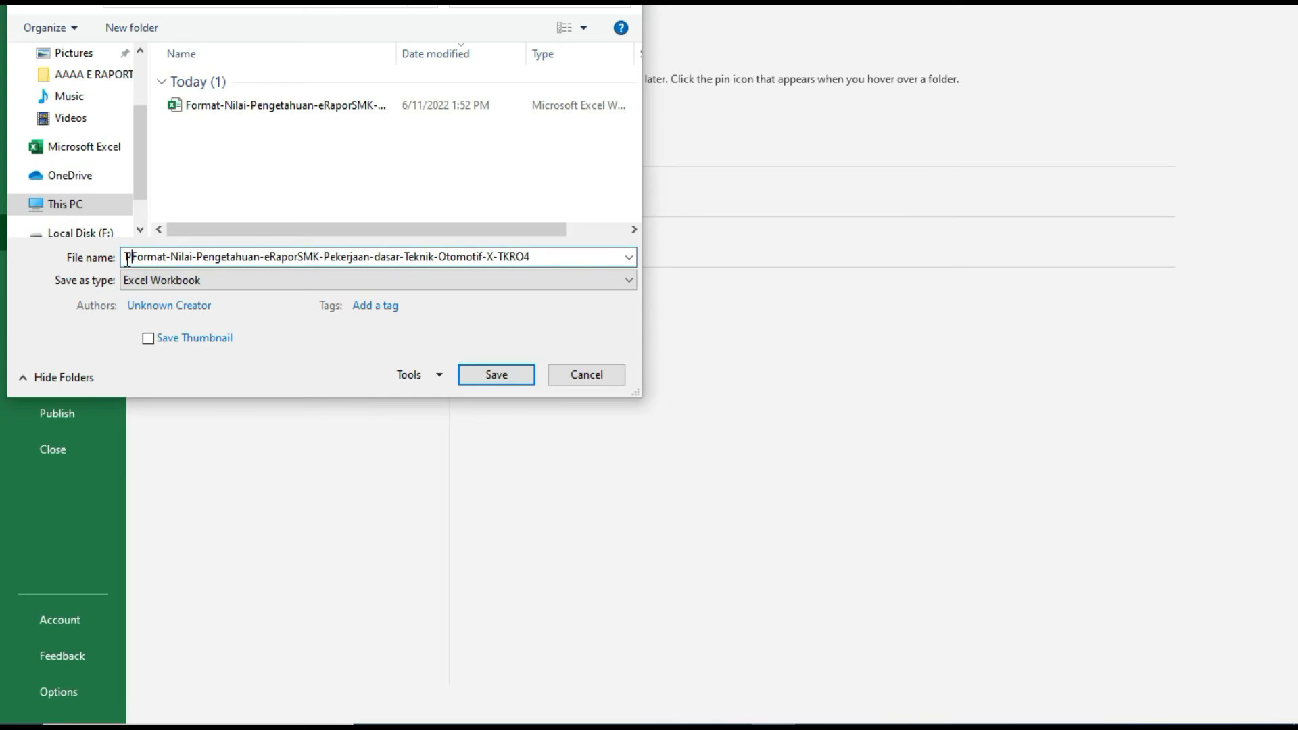
type("E")
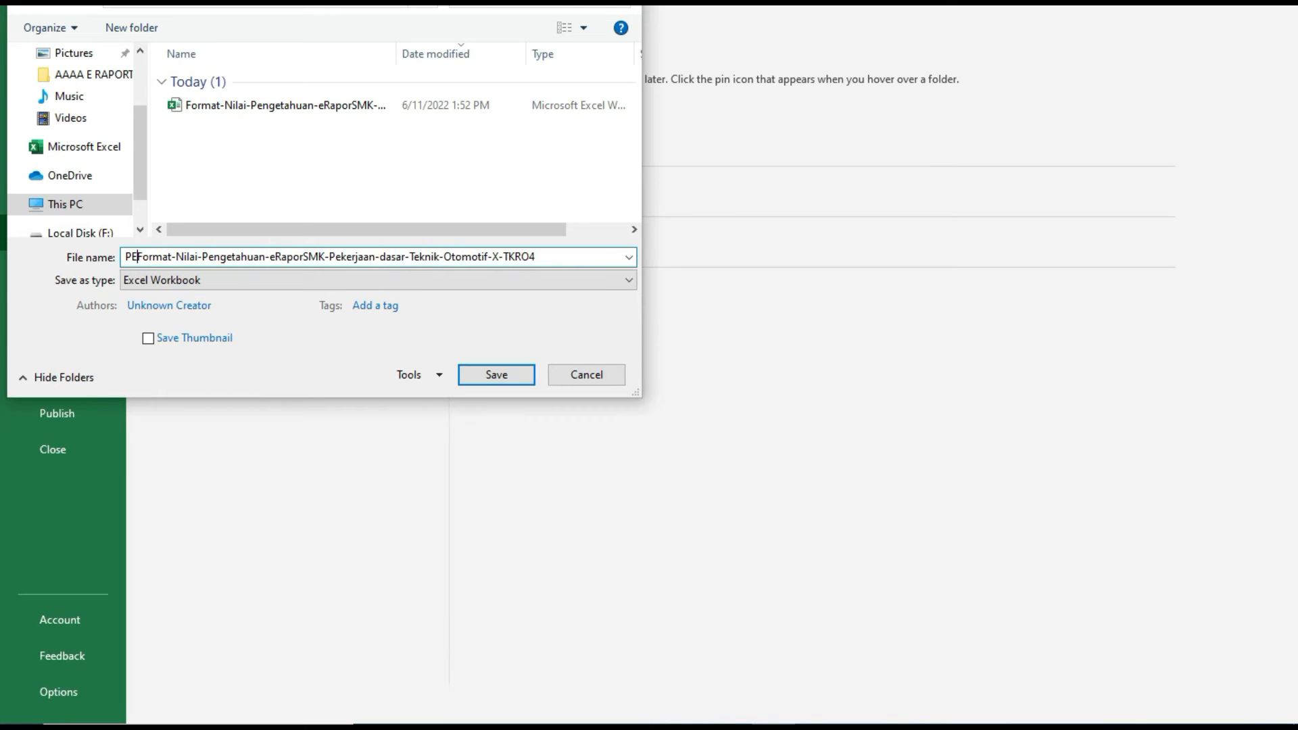
type("NUGASA")
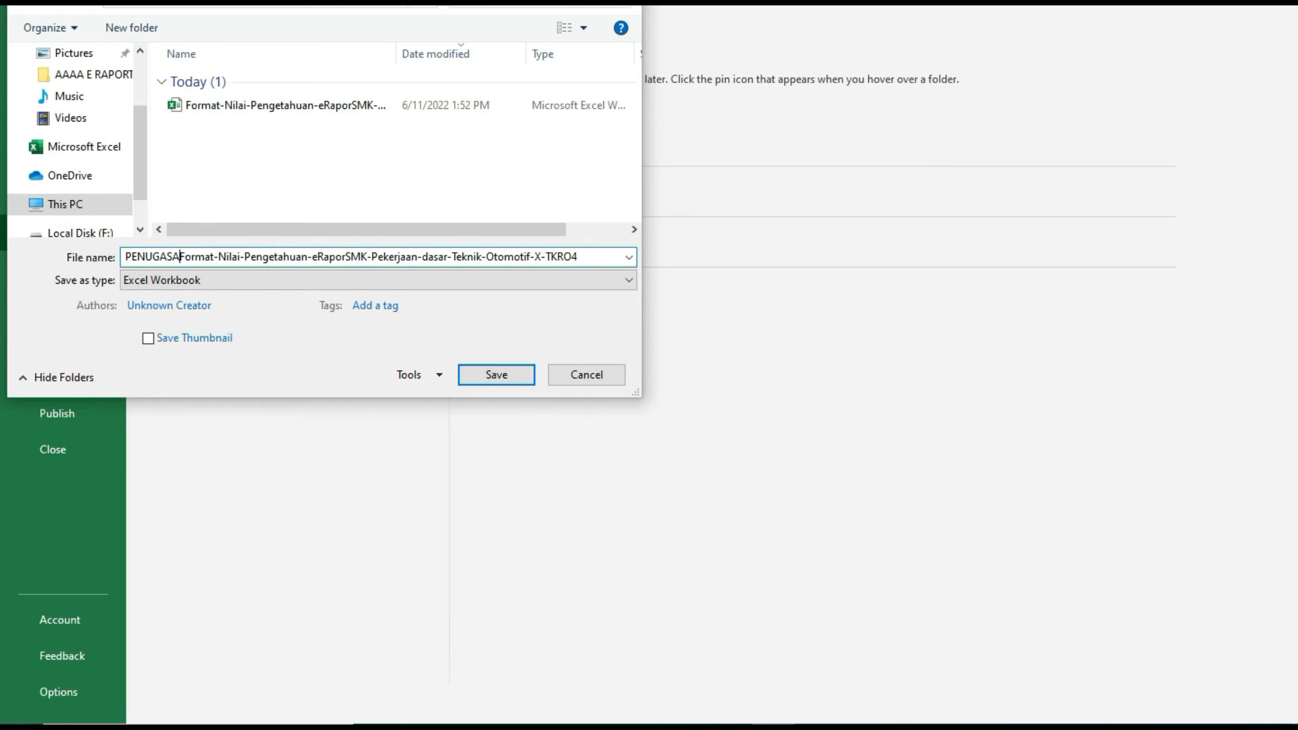
type("N")
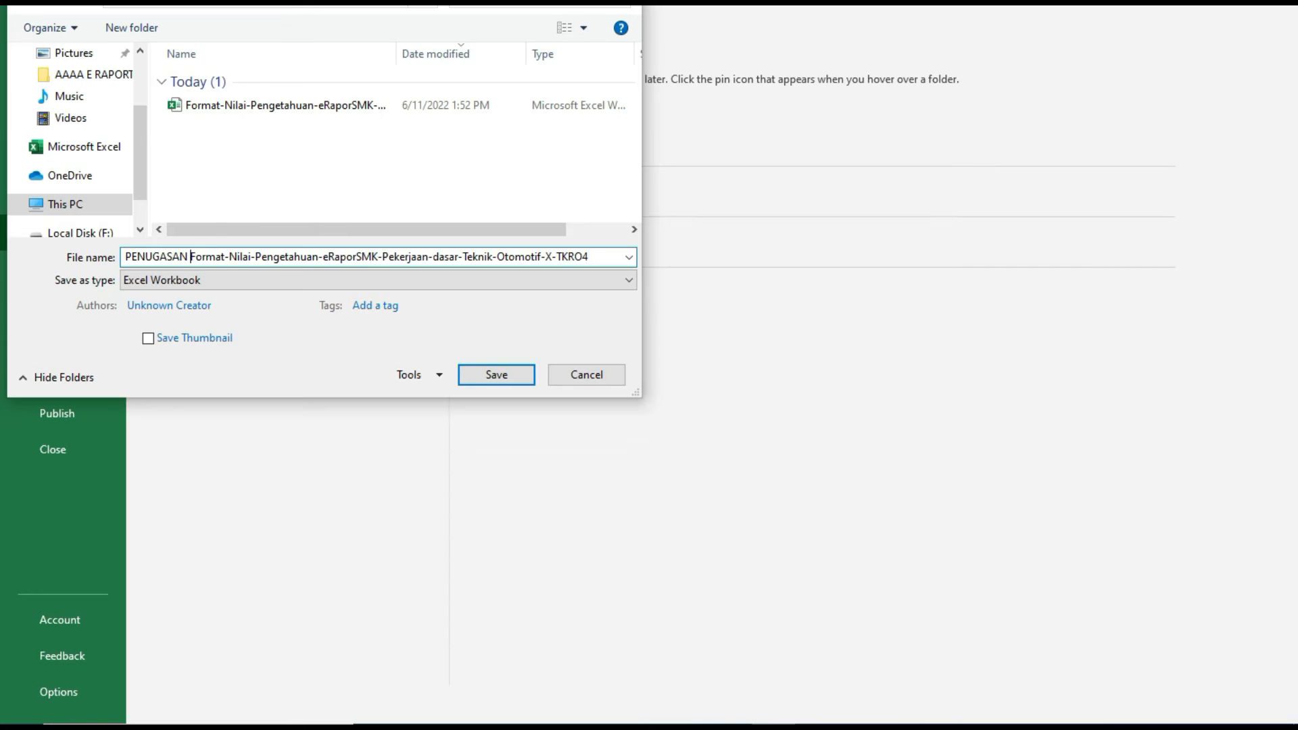
left_click(520, 377)
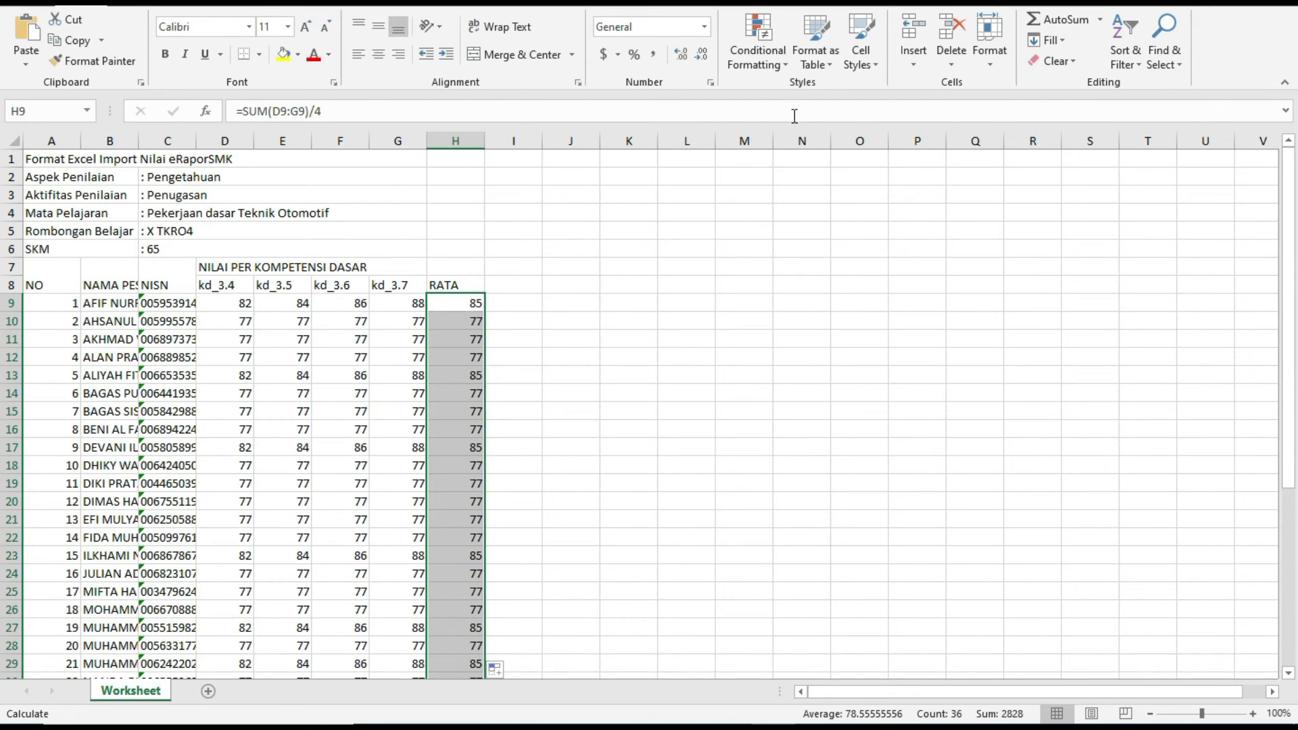
Step: Switch to e-Rapor SMK, start uploading the PENUGASAN score workbook from Downloads, and cancel the file selection
key("alt+Tab")
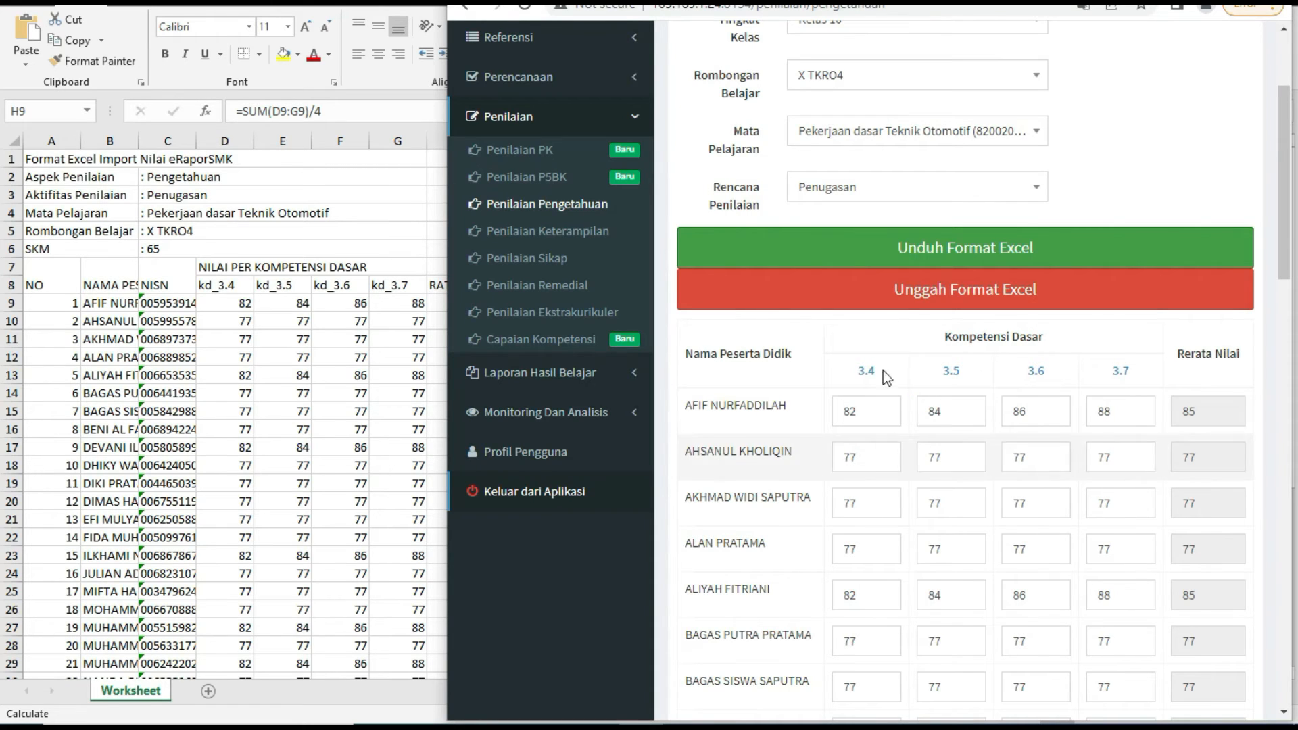
left_click(930, 306)
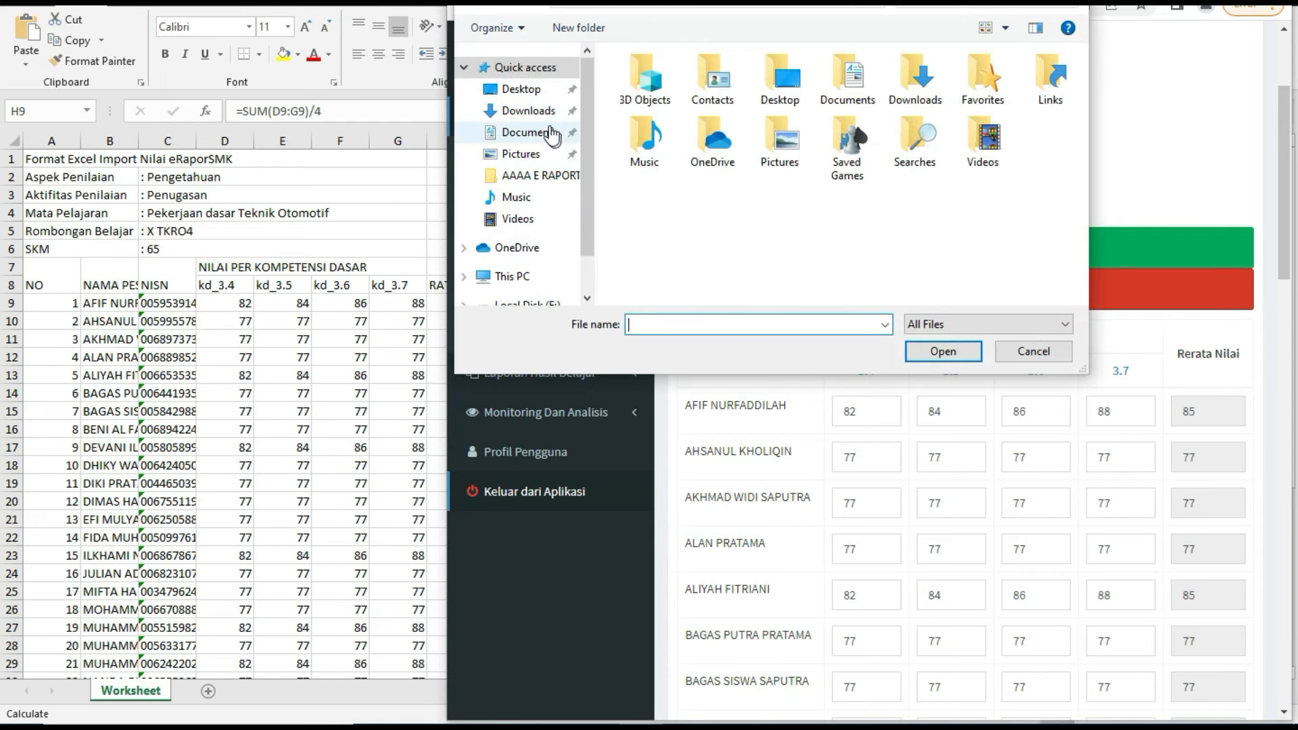
left_click(533, 116)
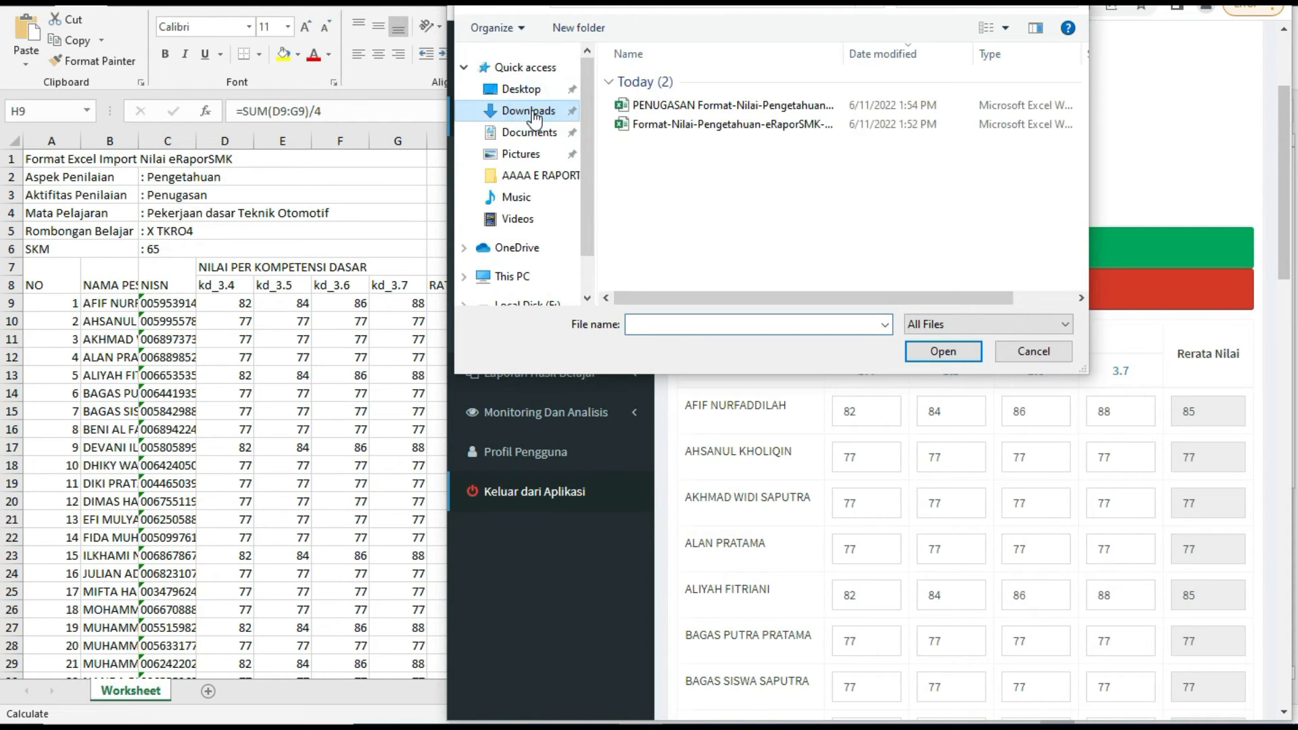
left_click(718, 112)
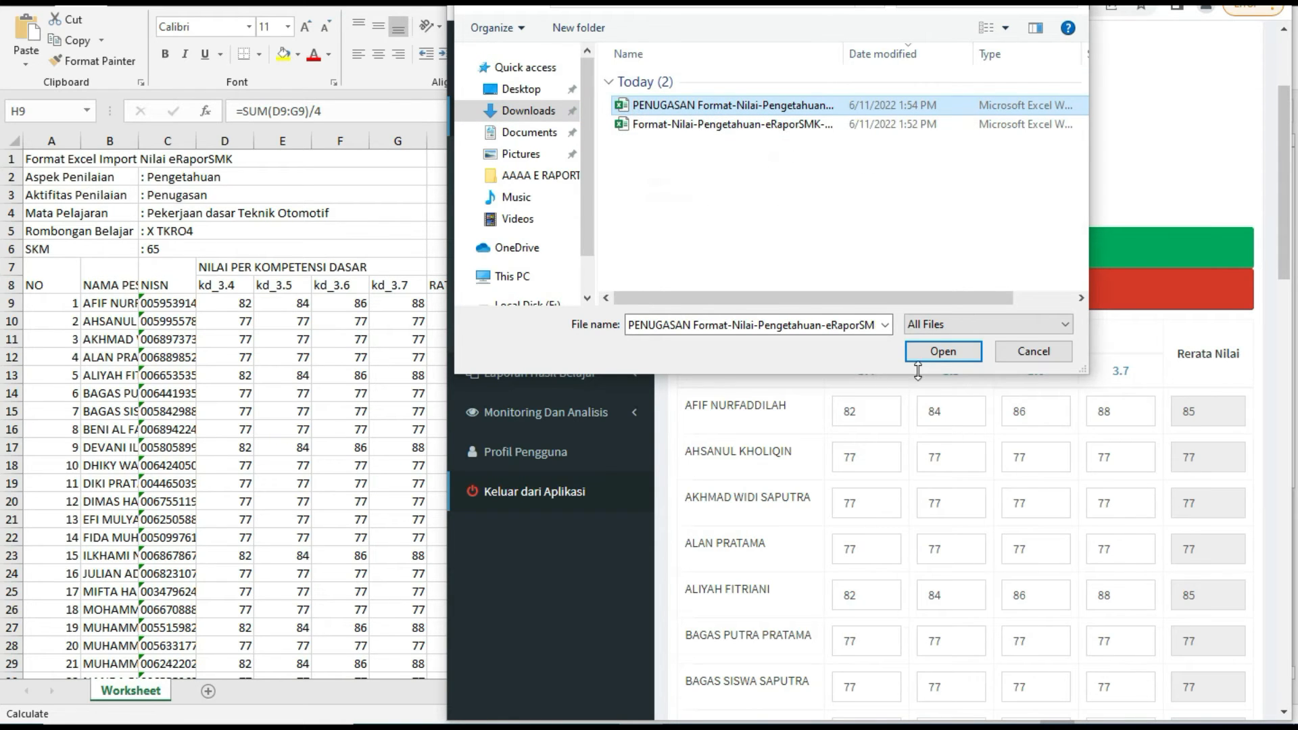
left_click(1036, 352)
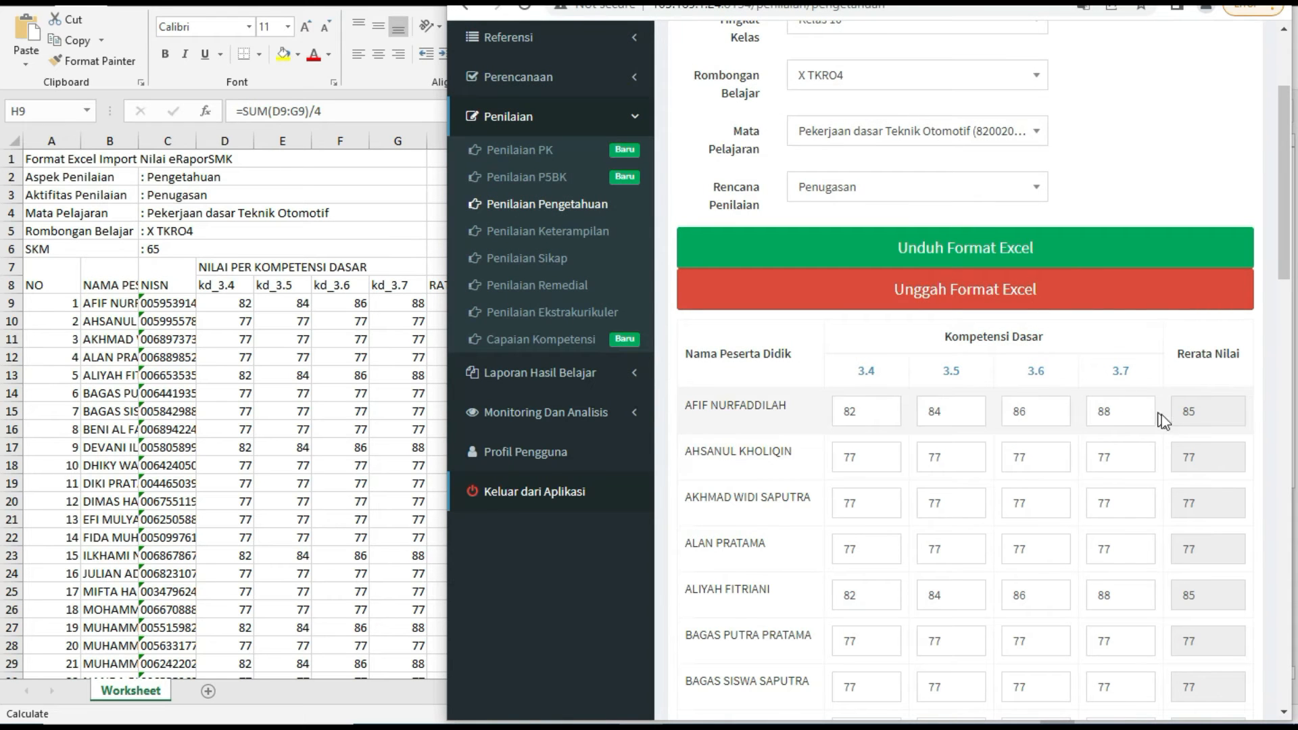
Step: Review the Penugasan score table down to its last student and the assessment plans available for knowledge scores
scroll(1176, 423, "down", 8)
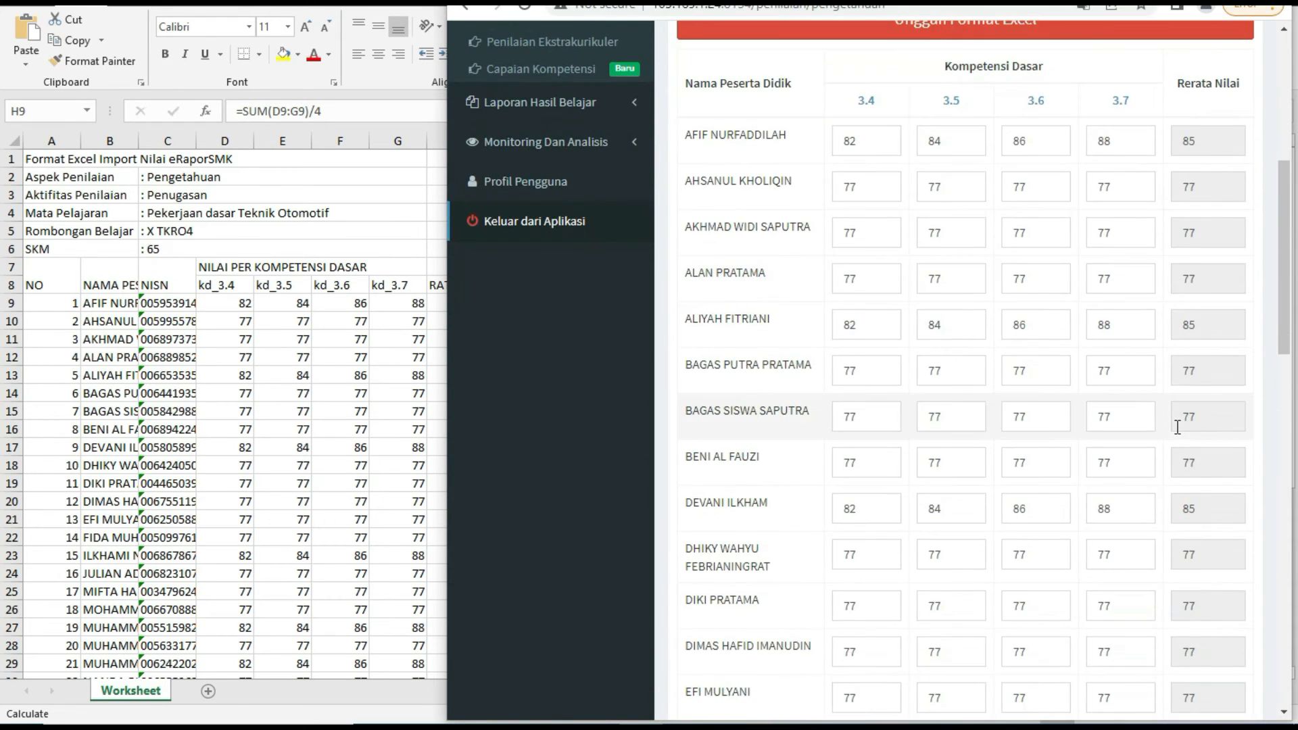
scroll(1176, 427, "down", 13)
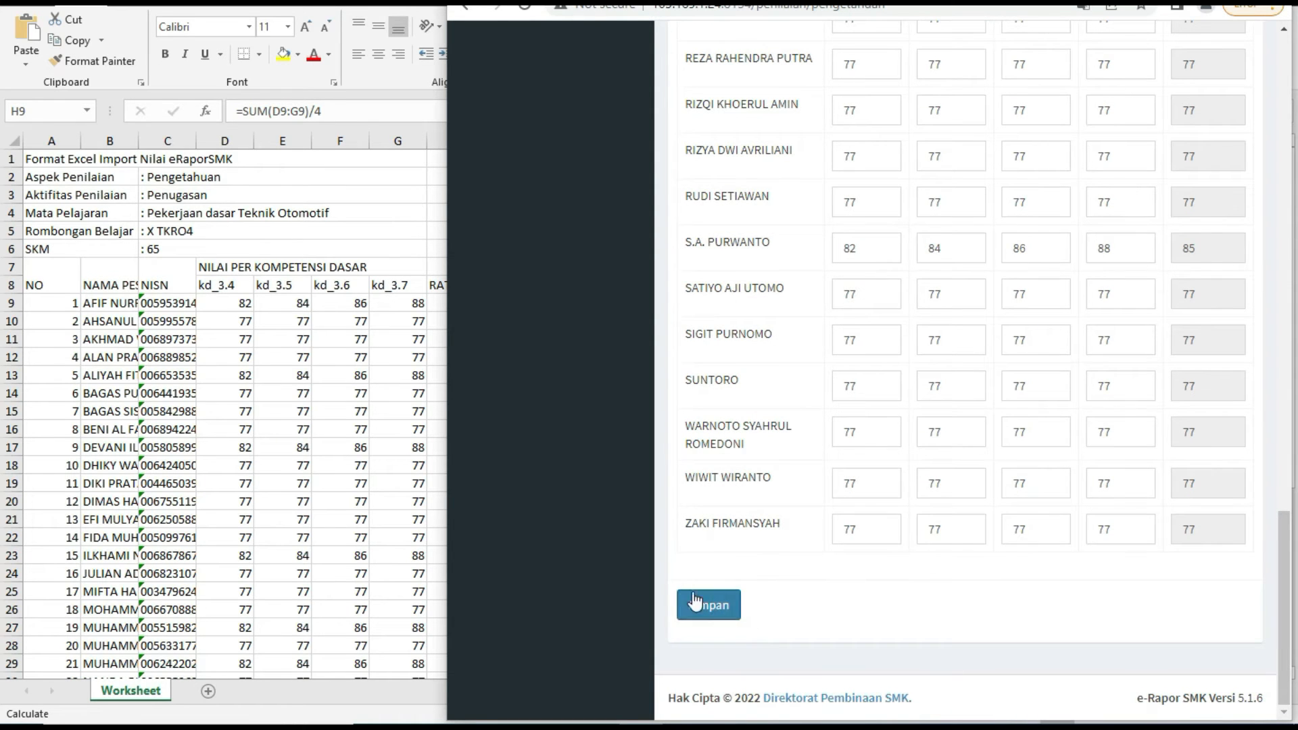
scroll(878, 508, "up", 20)
scroll(878, 508, "up", 15)
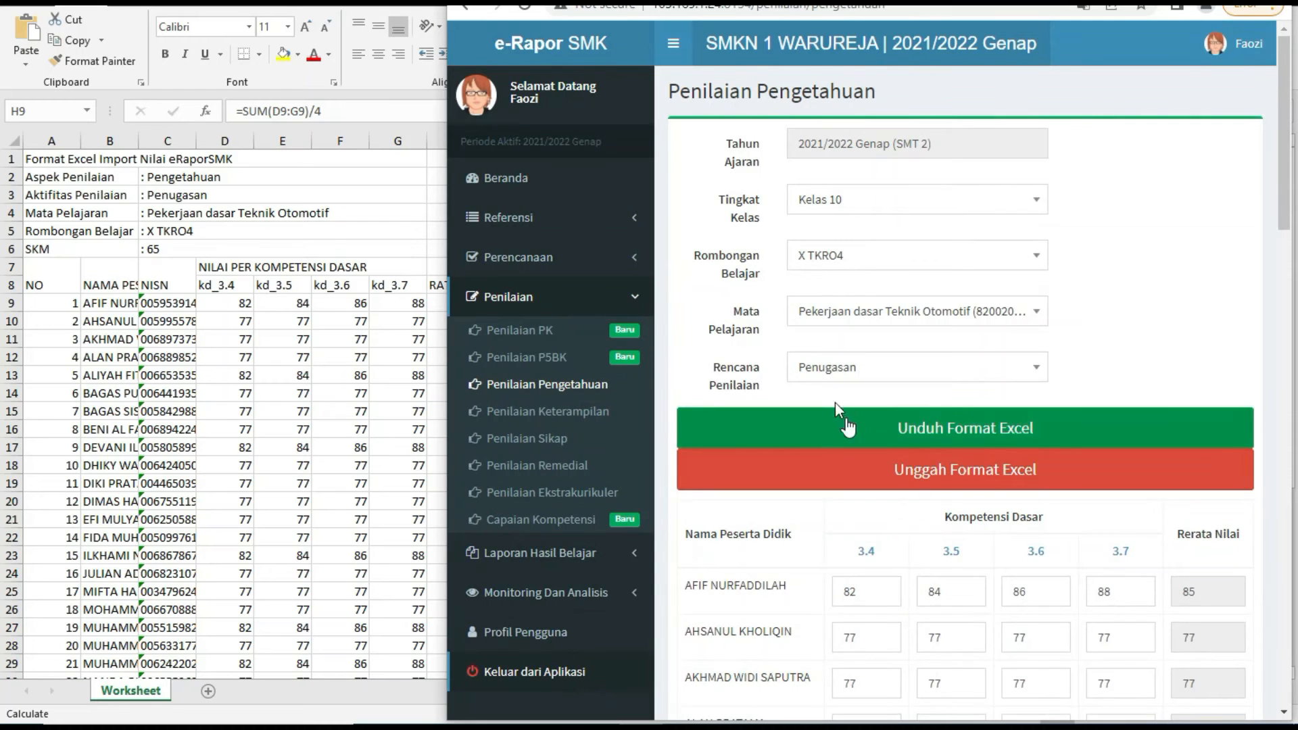
left_click(998, 378)
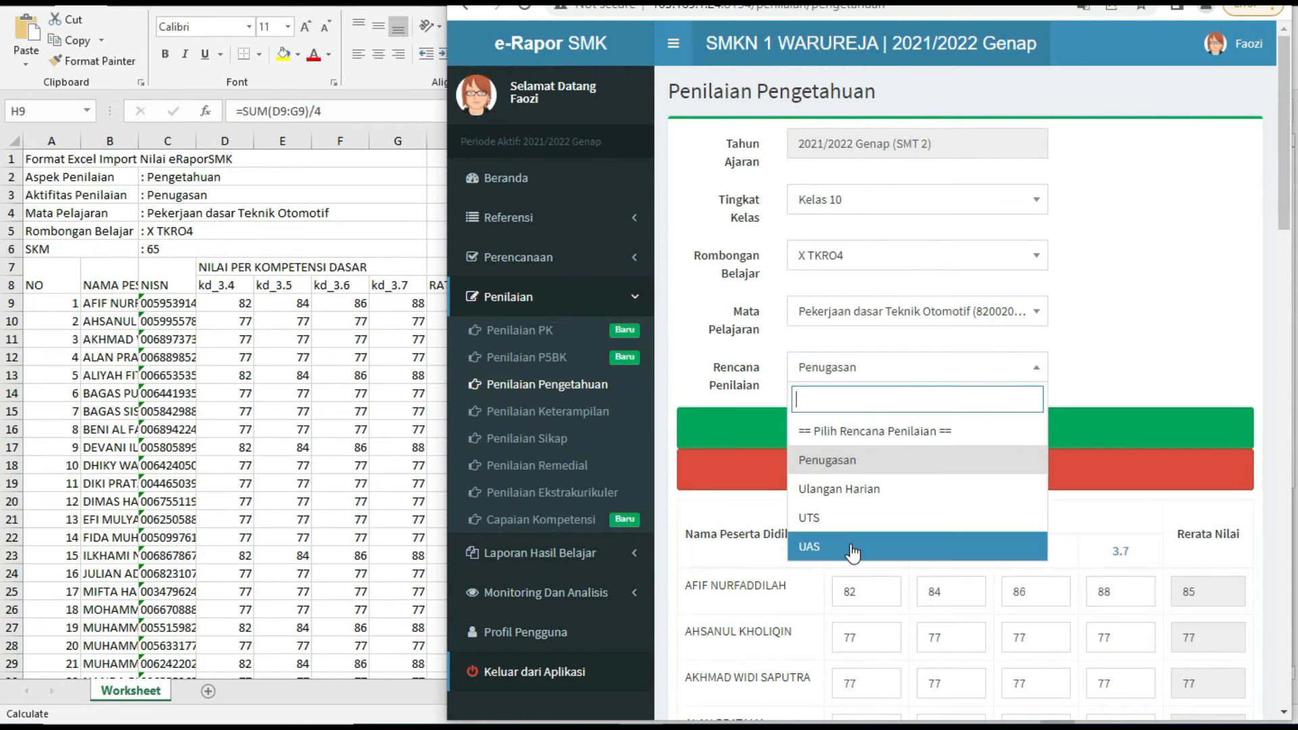
left_click(1163, 342)
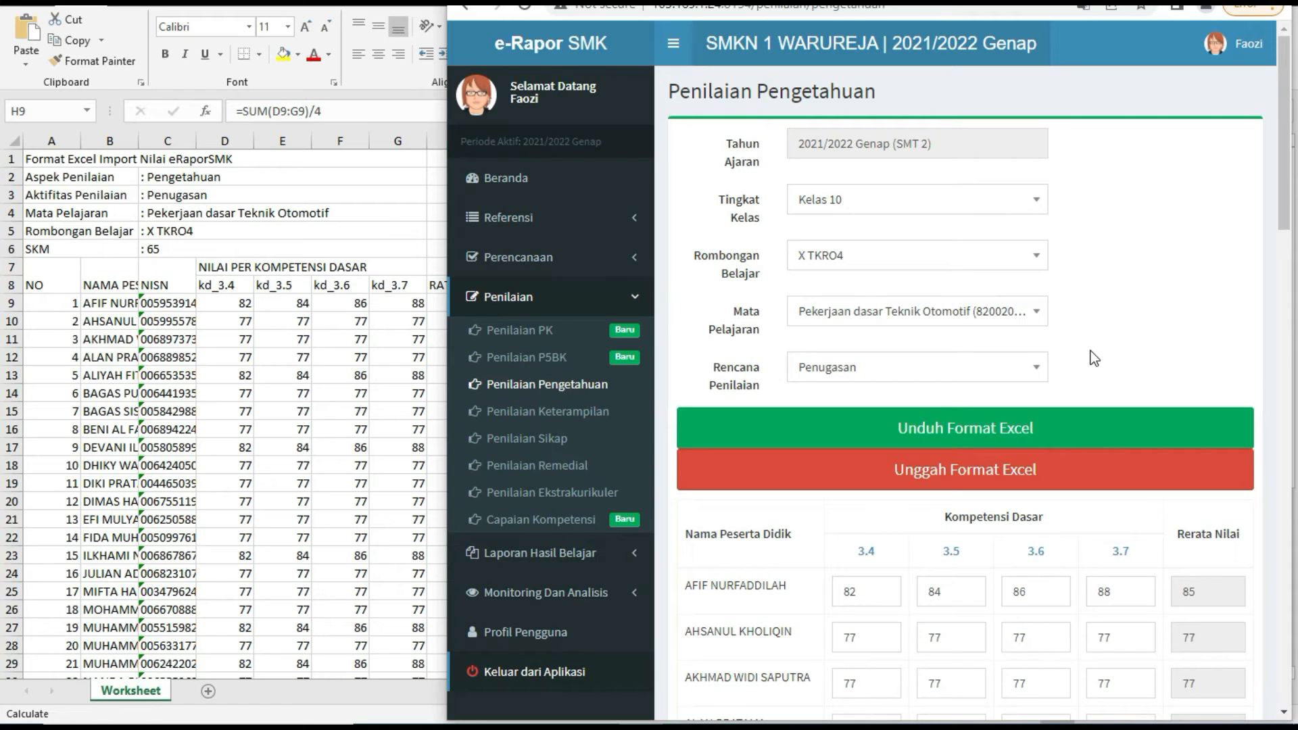
Step: Open Penilaian Keterampilan and load the scores for Kelas 10, X TKRO4, Pekerjaan dasar Teknik Otomotif with the Kinerja assessment plan
left_click(544, 413)
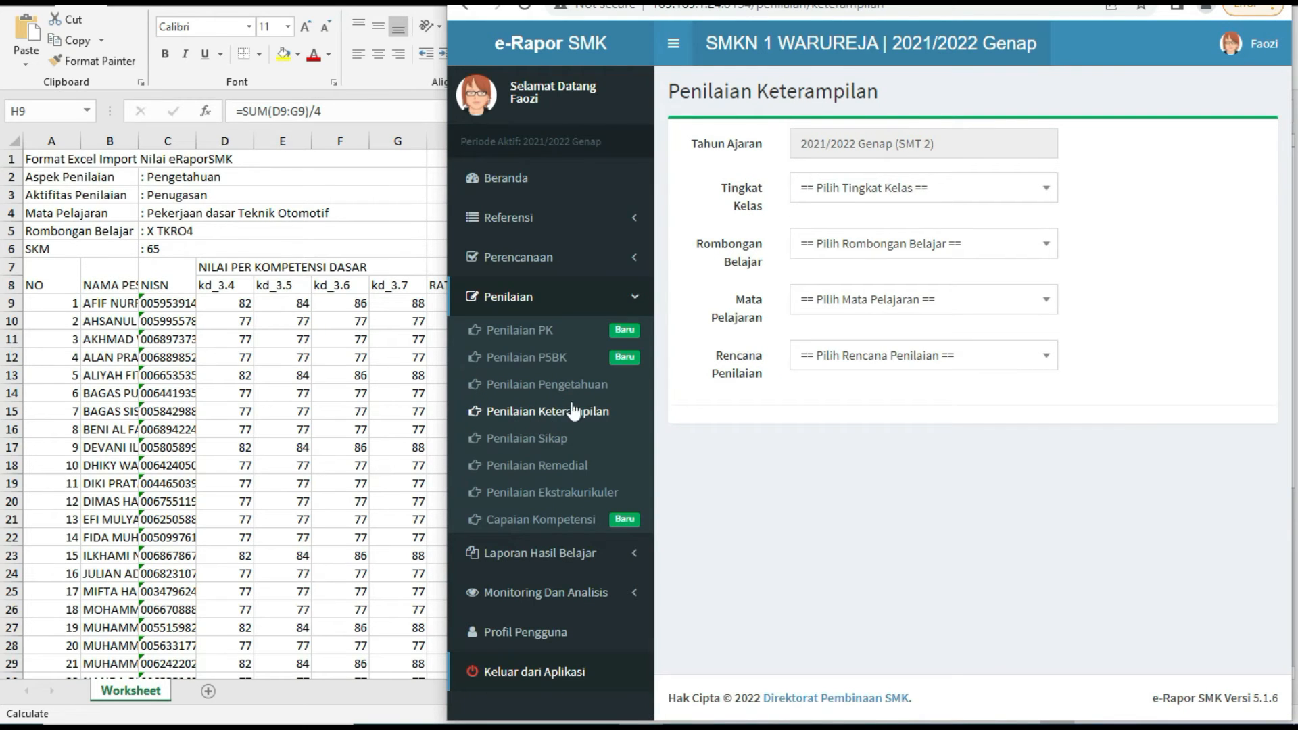
left_click(872, 192)
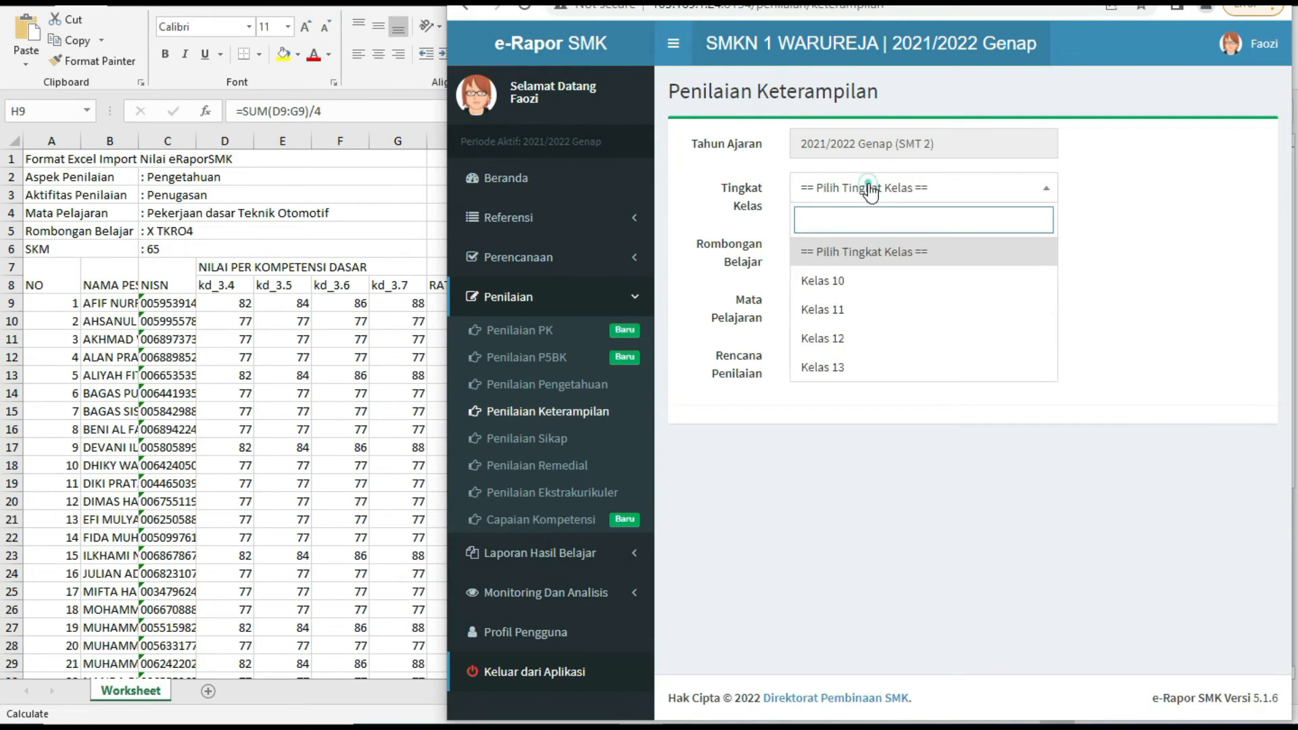
left_click(868, 277)
left_click(891, 247)
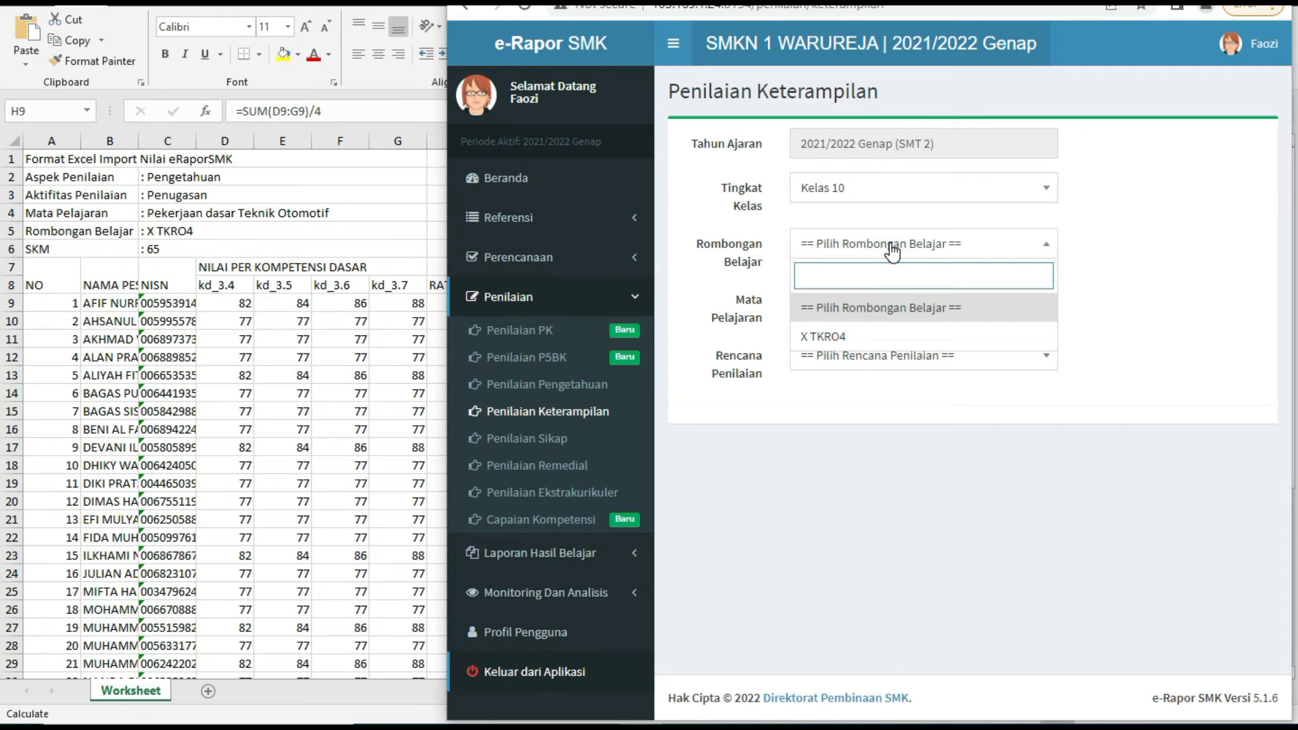
left_click(856, 334)
left_click(864, 312)
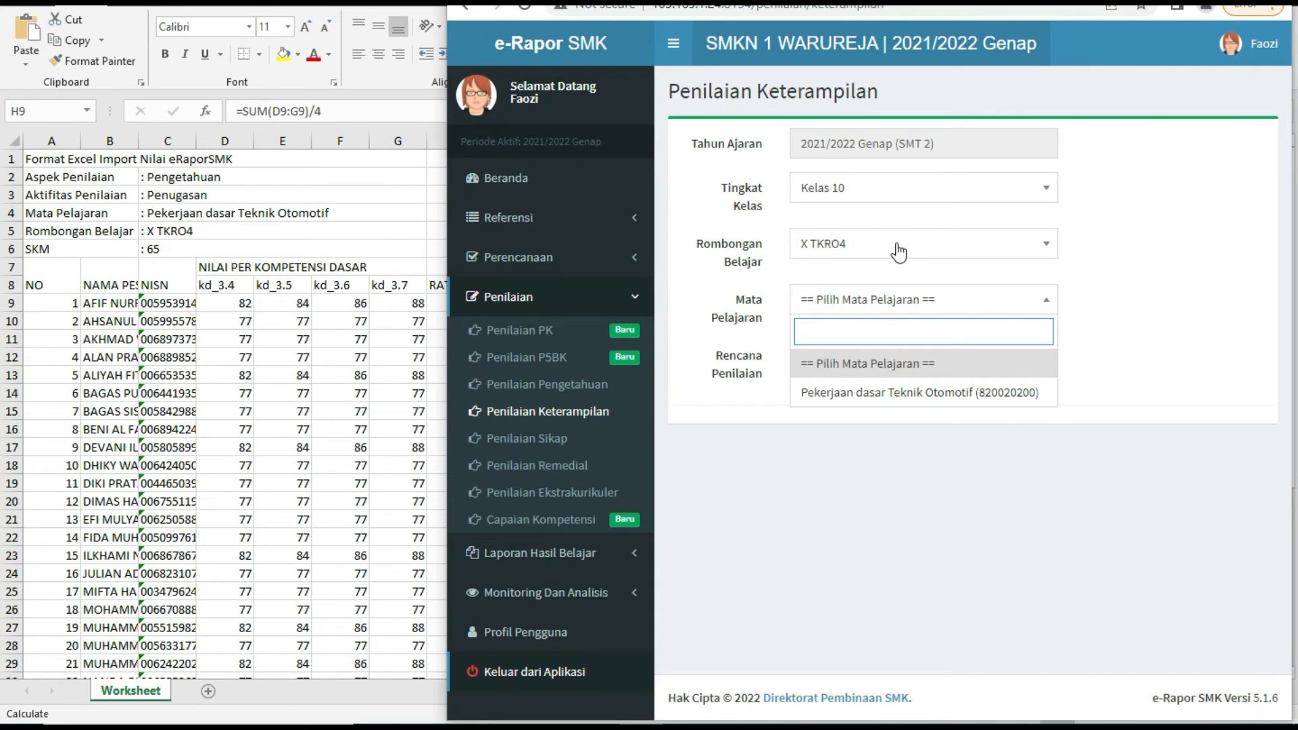
left_click(840, 397)
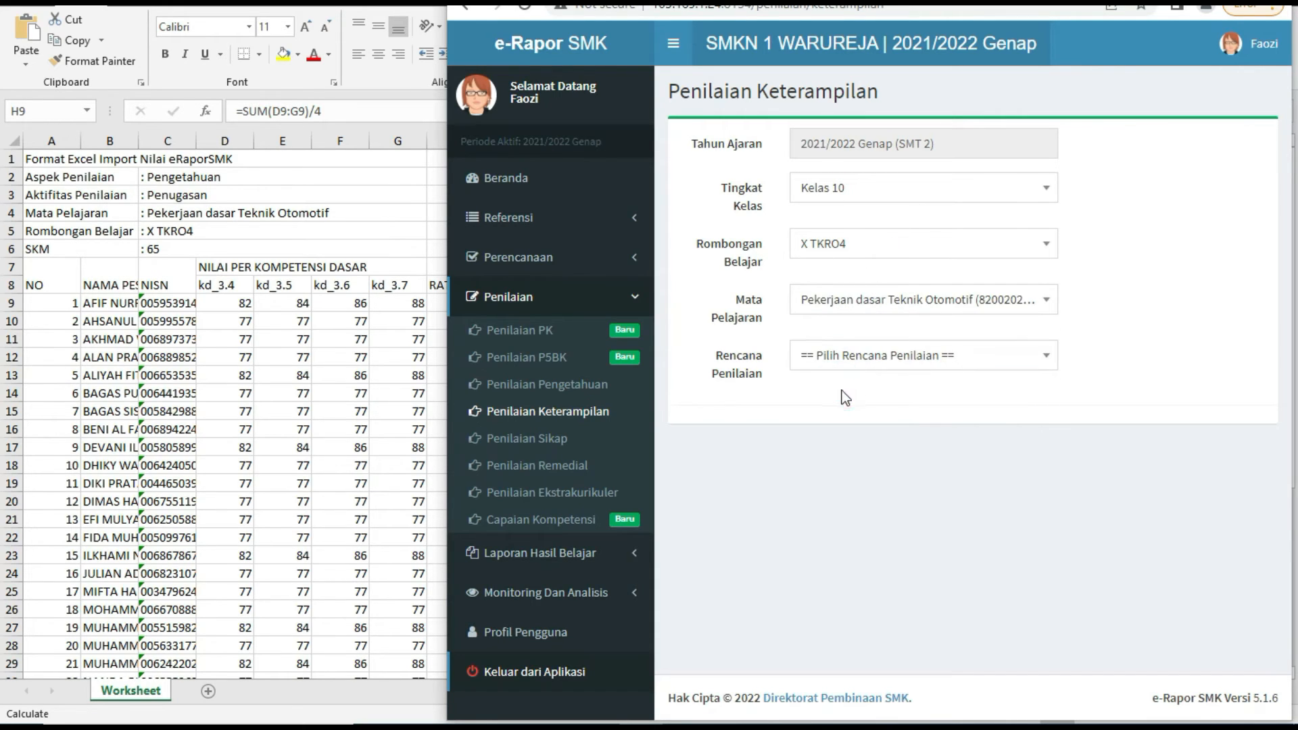
left_click(880, 358)
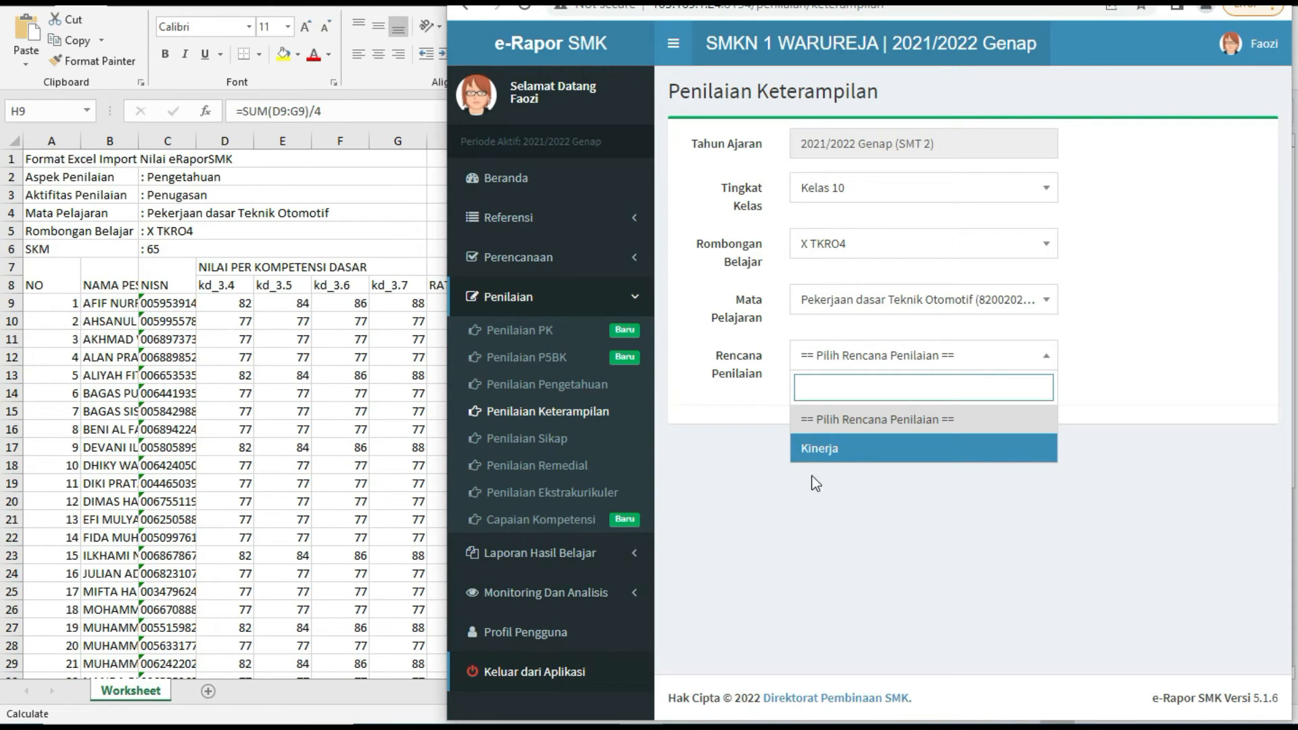
left_click(851, 454)
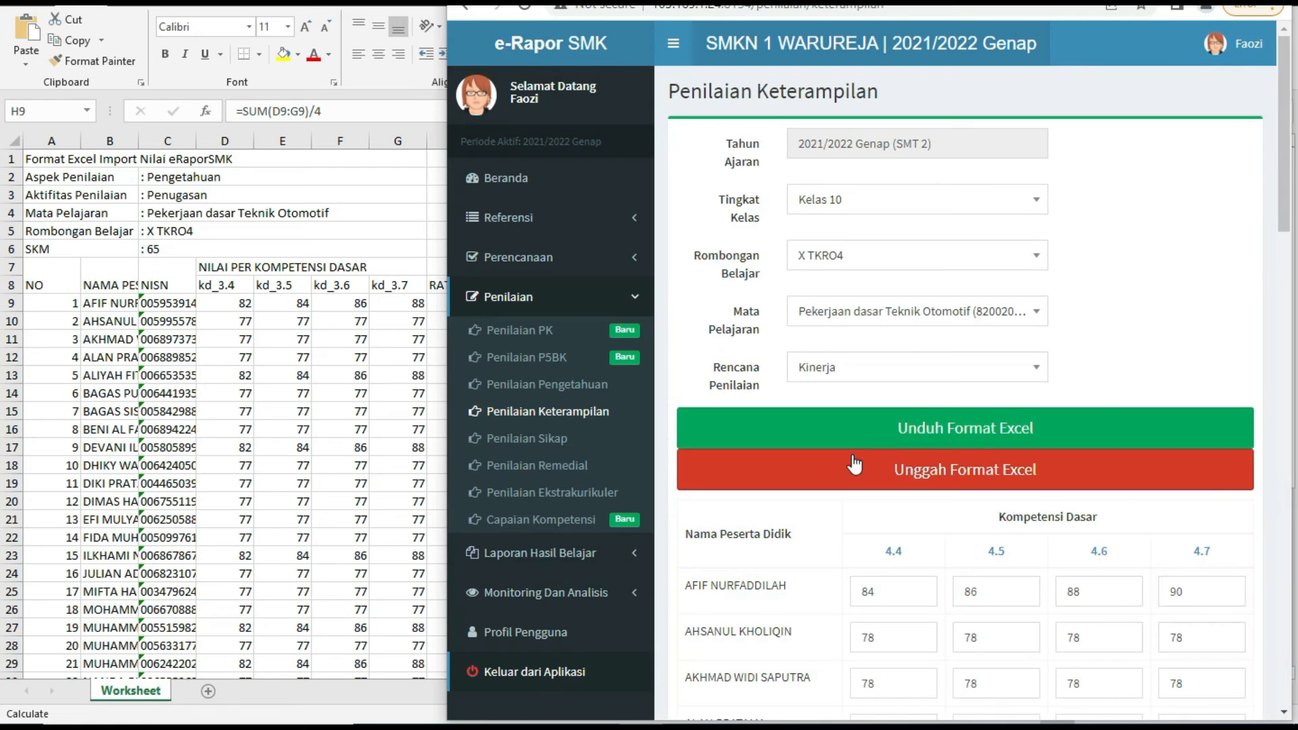
Step: Review the Kinerja skills score table for competencies 4.4 to 4.7 down to the last student
scroll(991, 454, "down", 5)
scroll(991, 454, "up", 4)
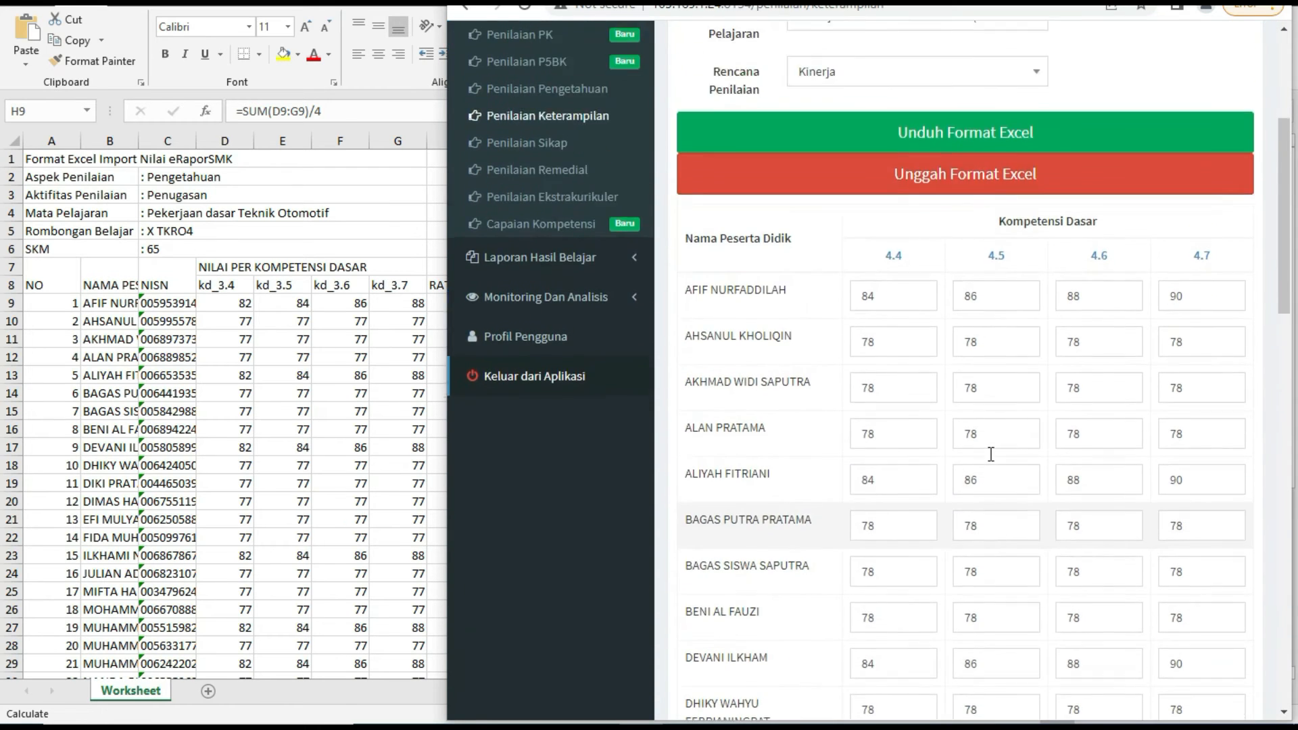
scroll(1000, 405, "down", 4)
scroll(1014, 373, "up", 3)
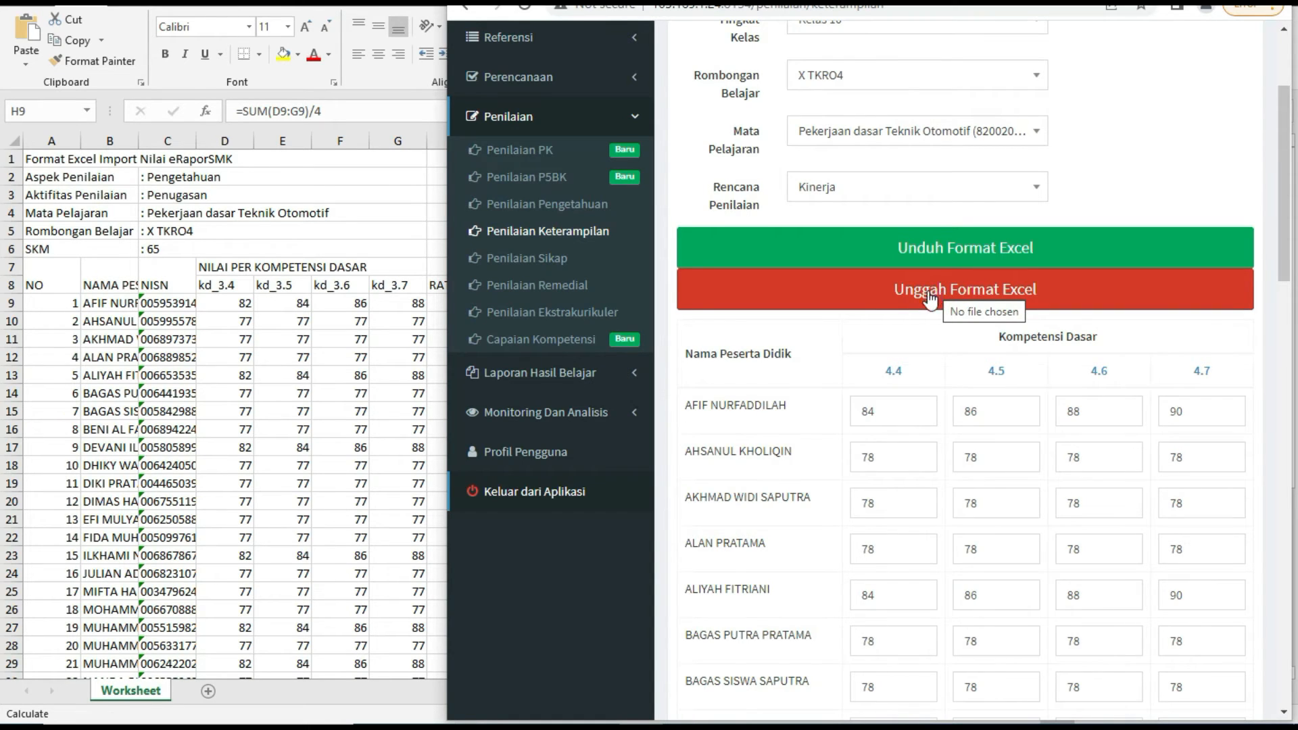
scroll(1039, 468, "down", 13)
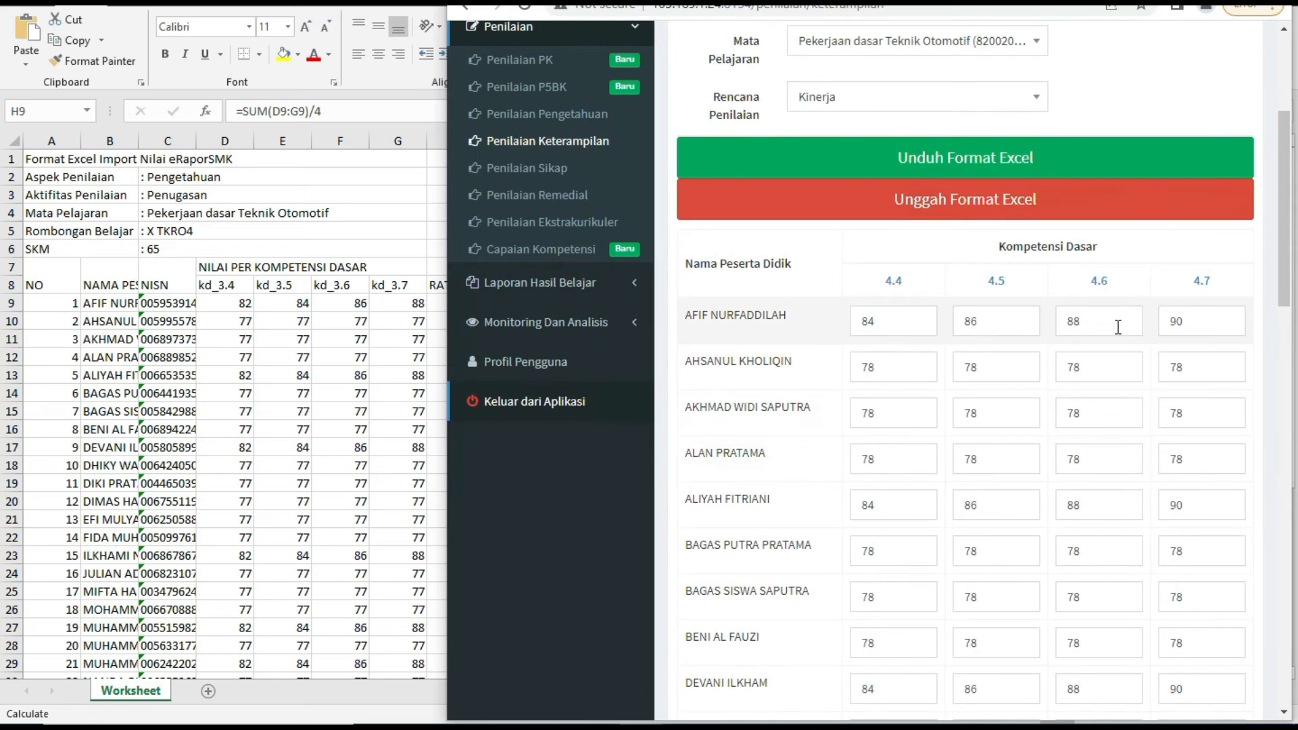
scroll(978, 549, "down", 8)
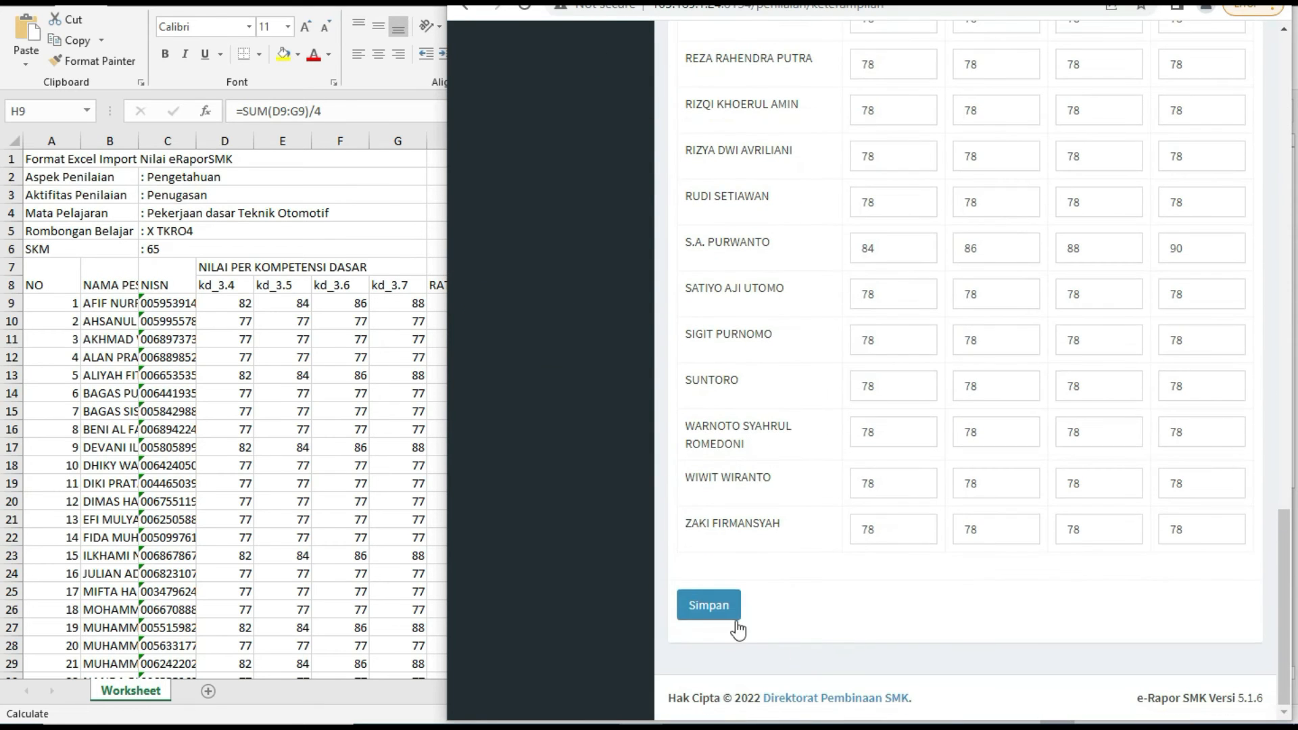
scroll(971, 411, "up", 20)
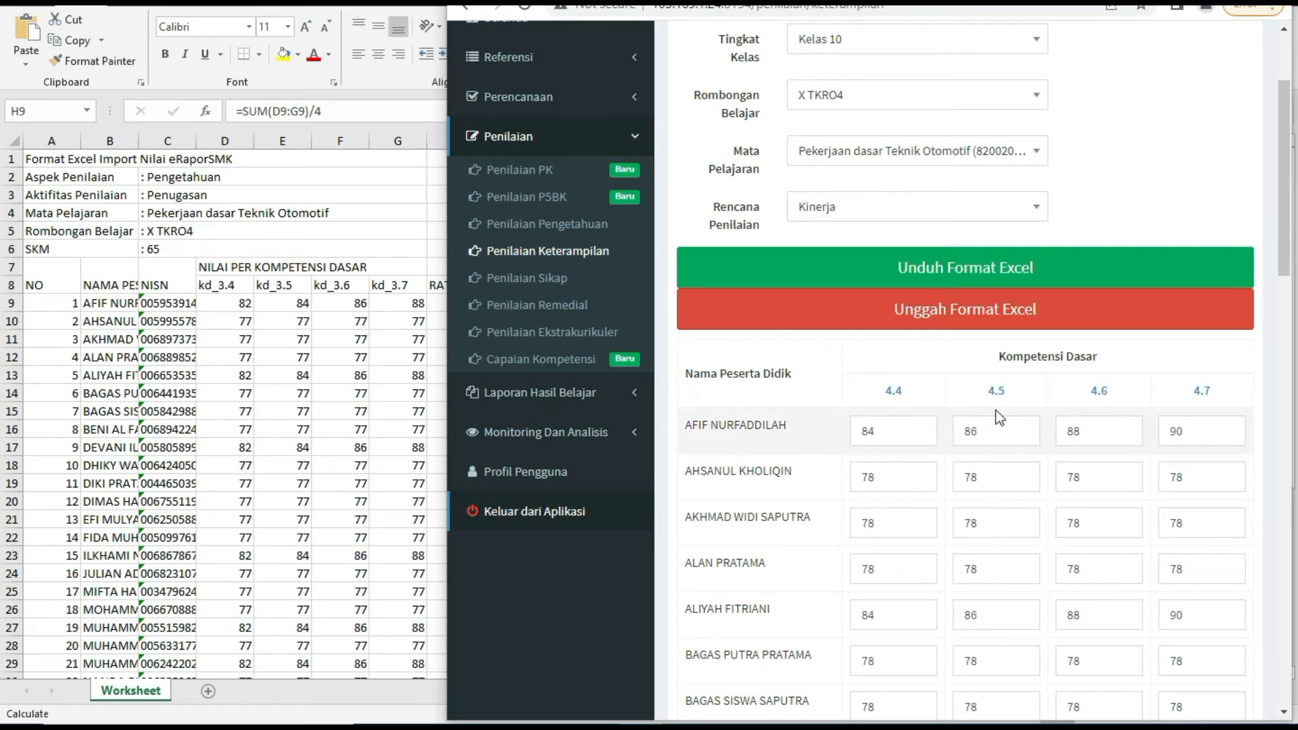
Step: Start adding an attitude assessment in Penilaian Sikap for Kelas 10, X TKRO4, selecting the first student in the class list
left_click(515, 289)
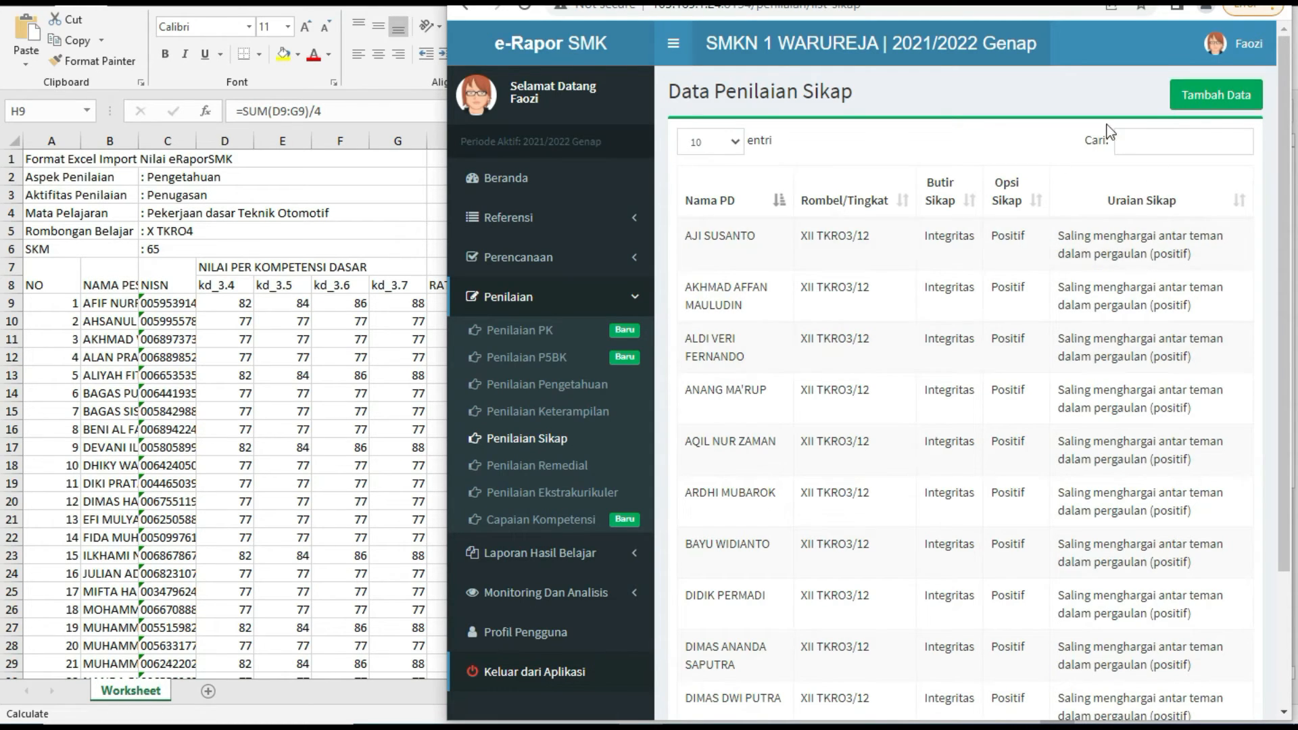
left_click(1193, 104)
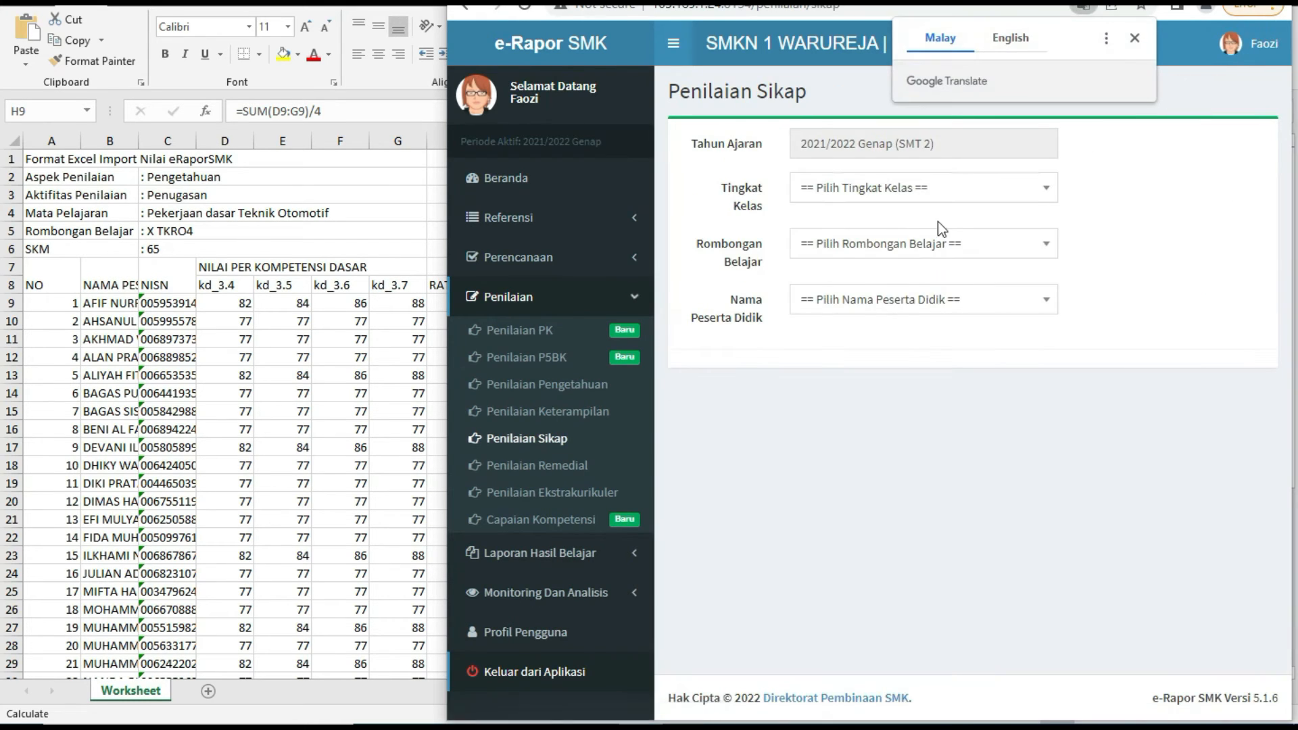
left_click(898, 183)
left_click(853, 281)
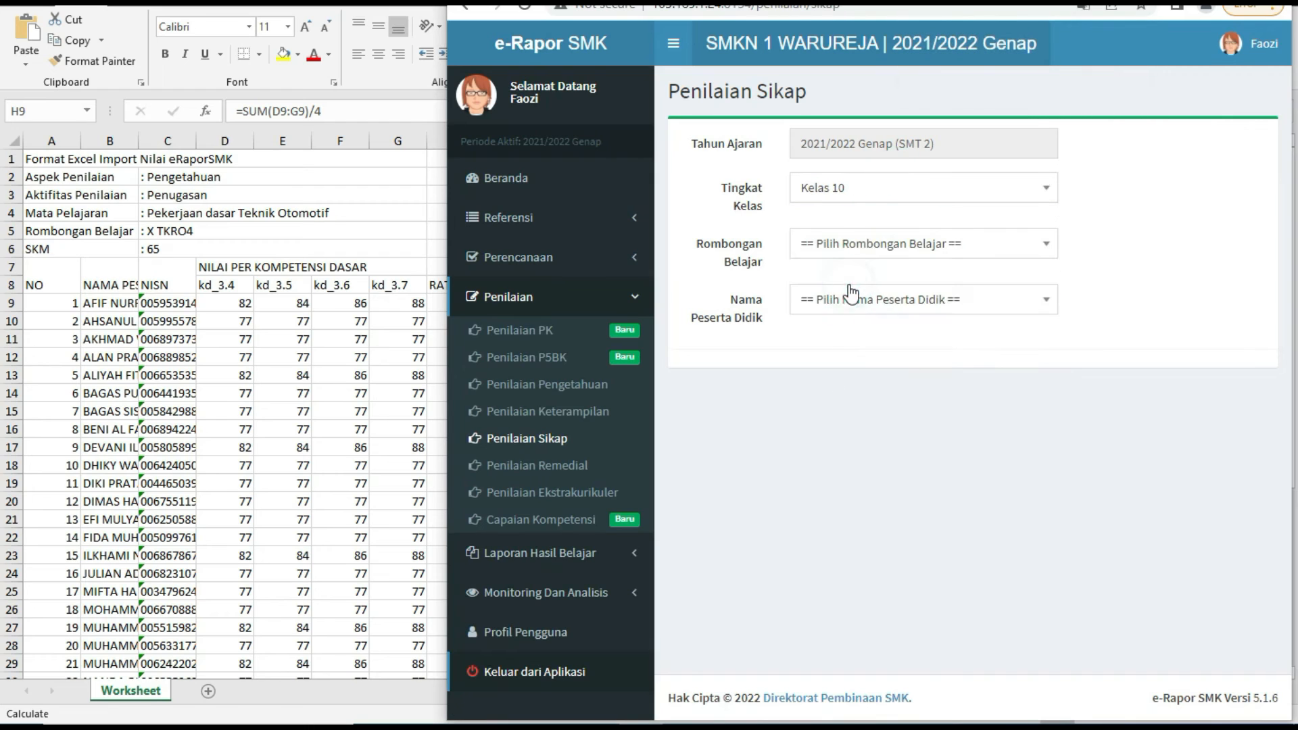
left_click(873, 245)
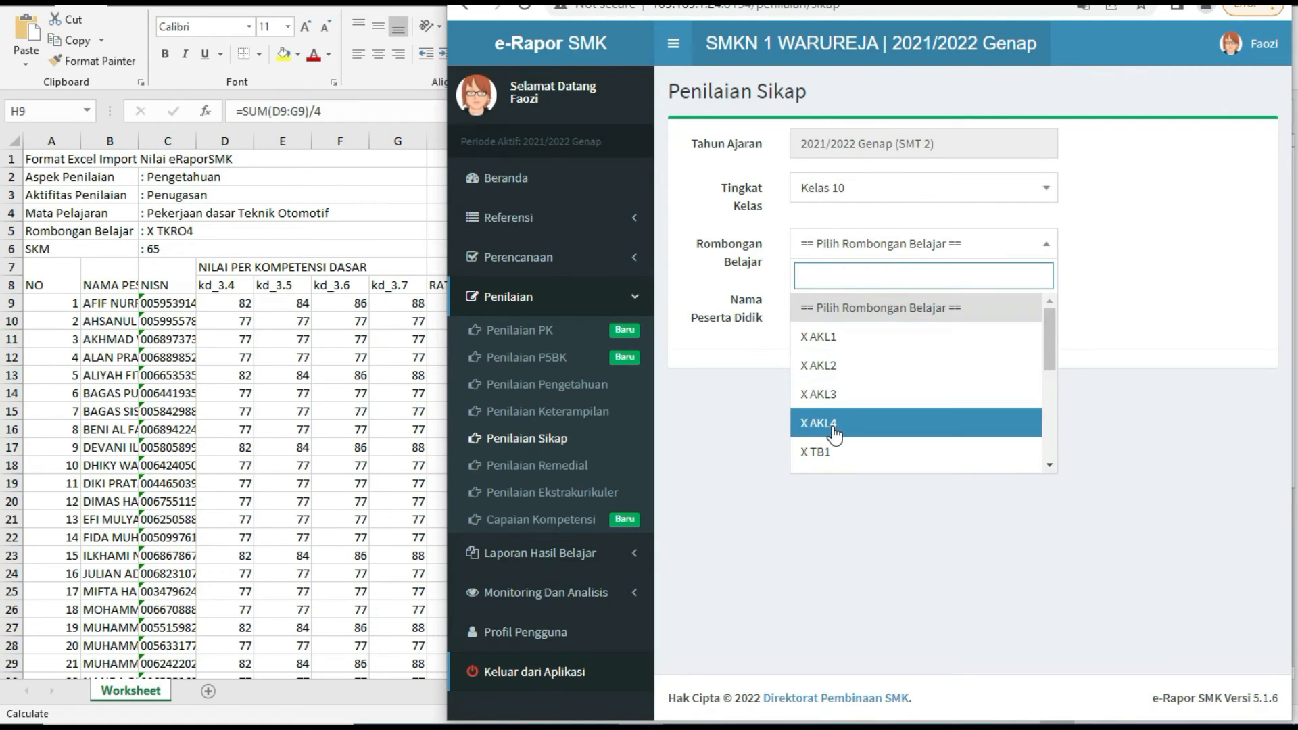
scroll(837, 433, "down", 5)
left_click(839, 460)
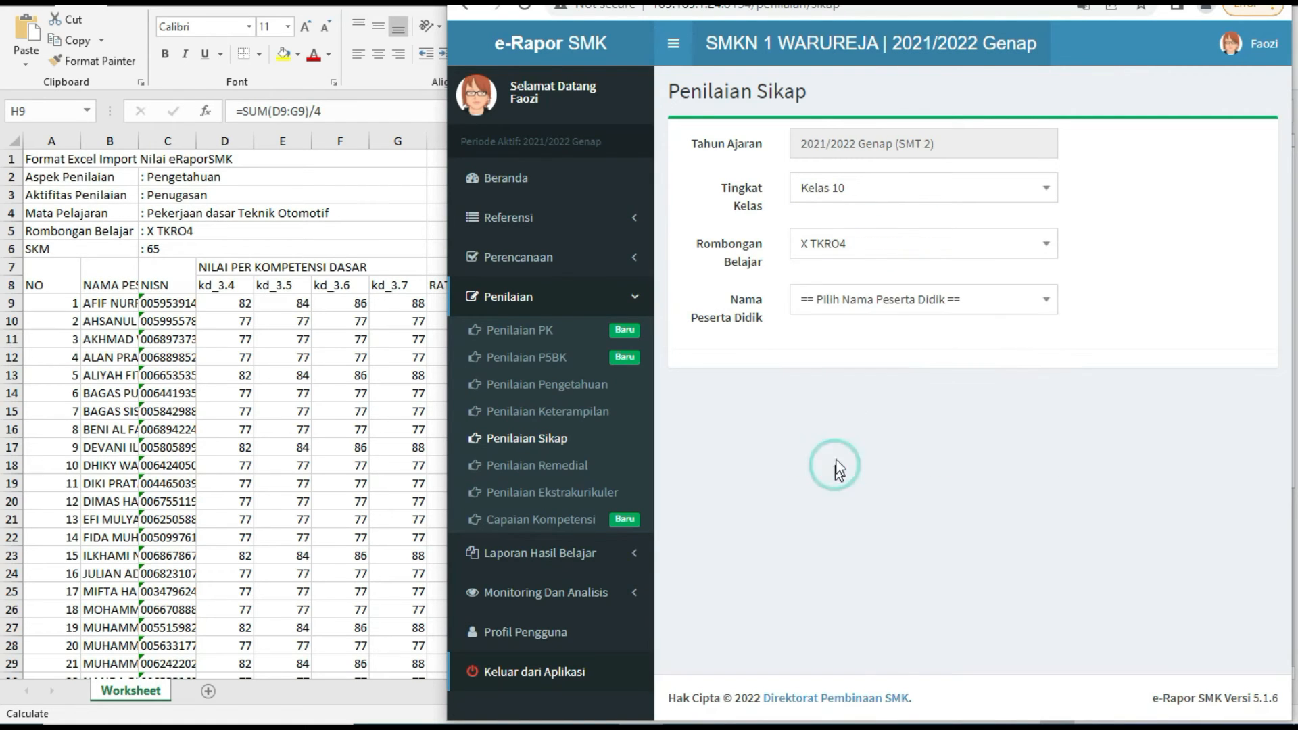
left_click(892, 309)
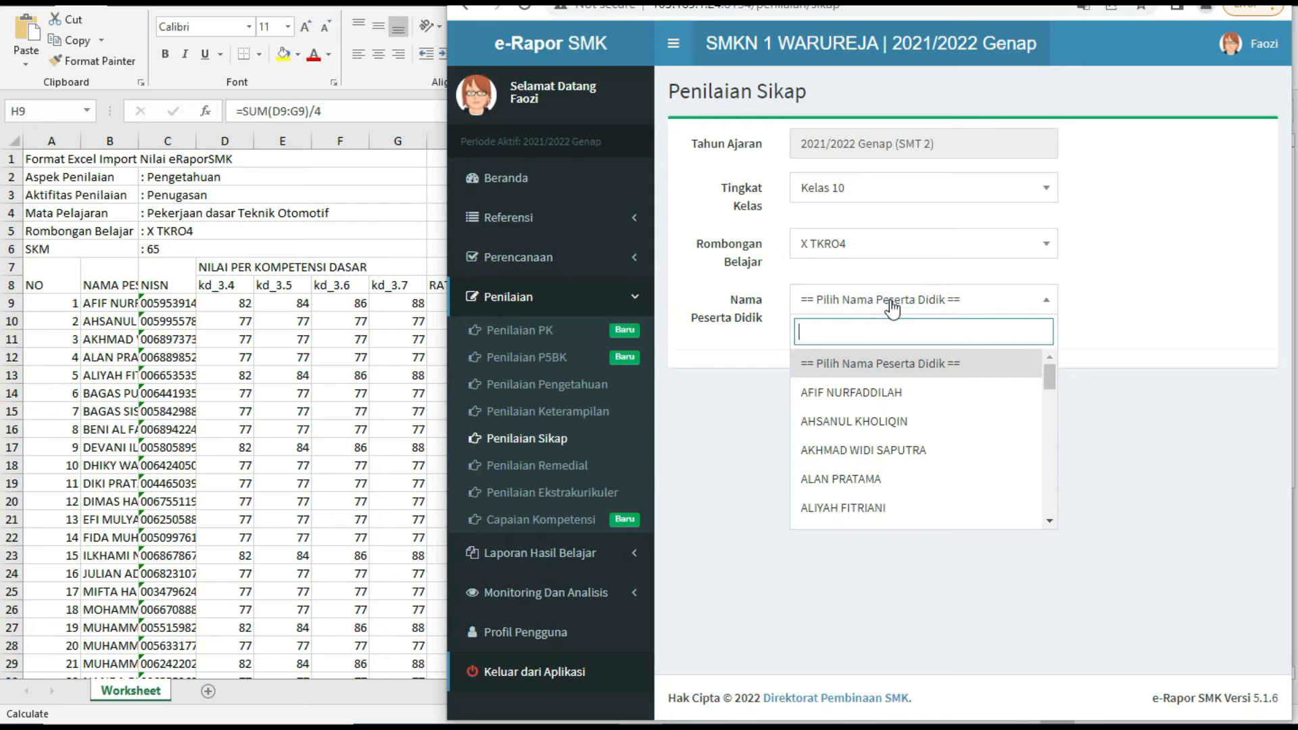
left_click(870, 404)
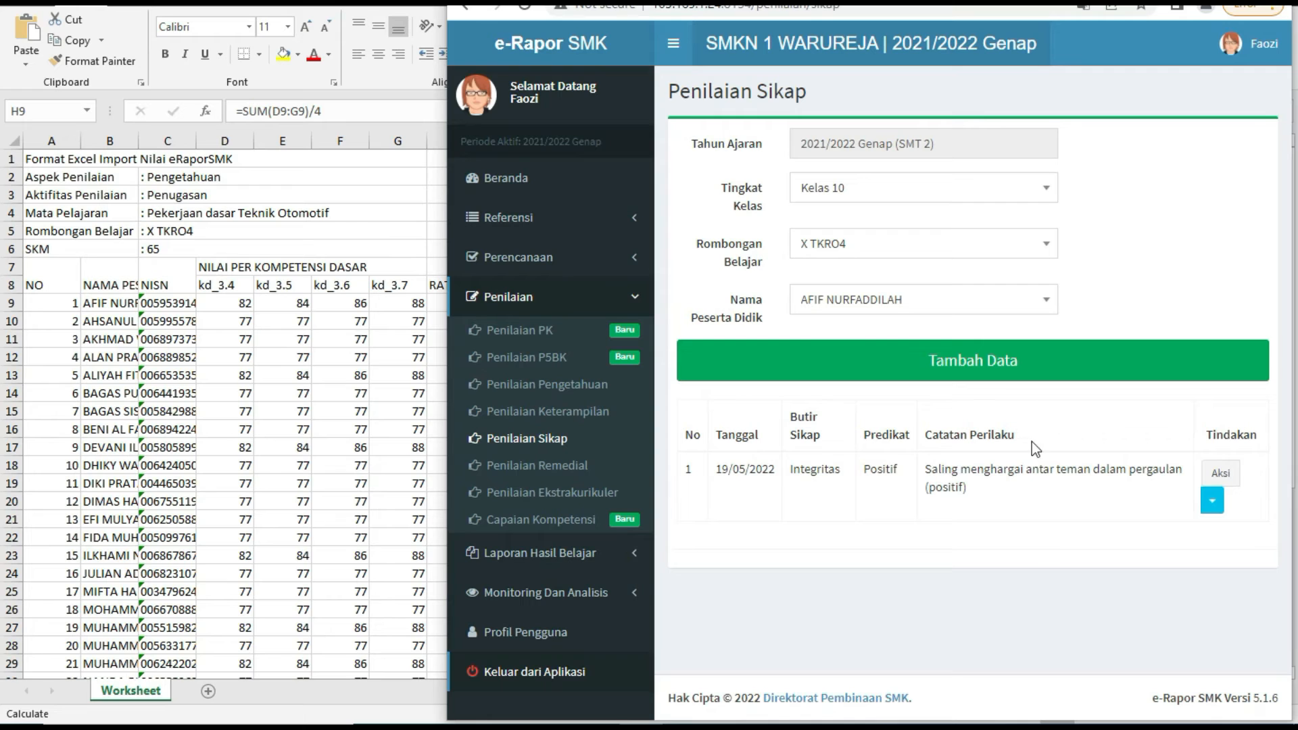
Step: Begin a new attitude record for the selected student and set its date to 7 June 2022
left_click(964, 372)
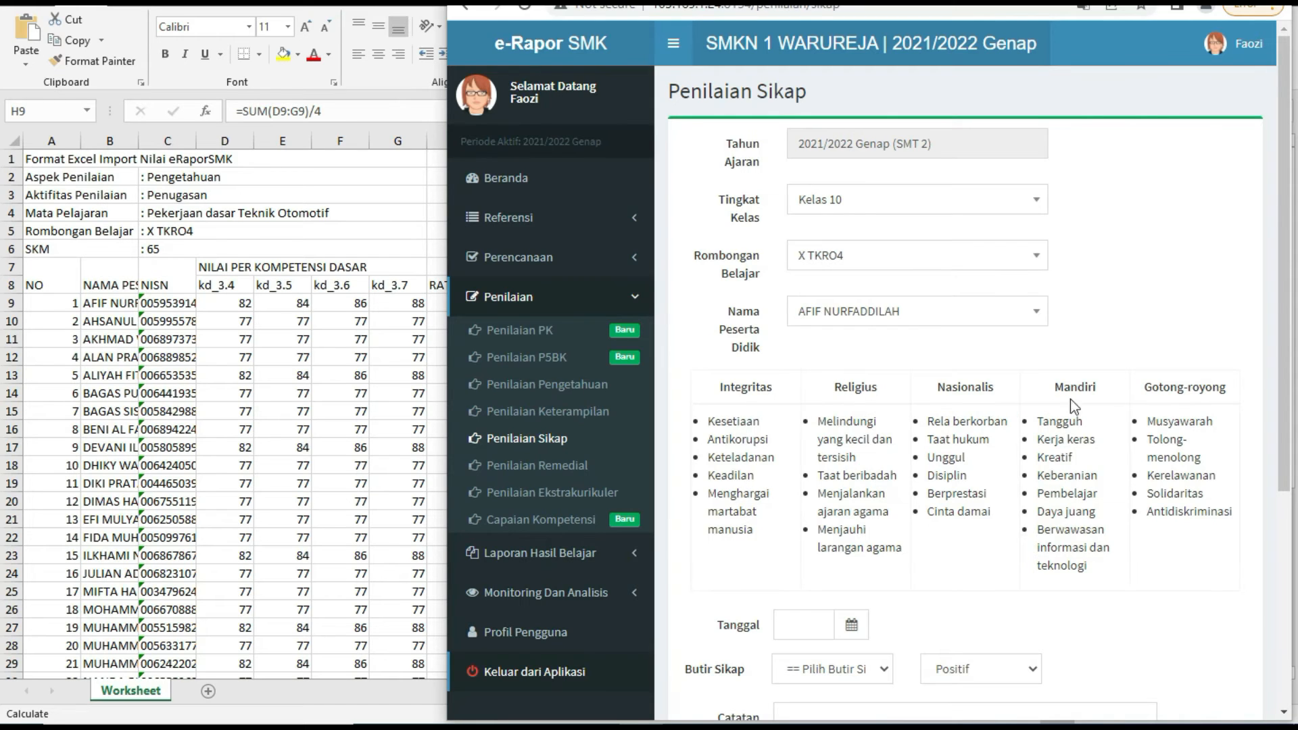
scroll(867, 484, "down", 1)
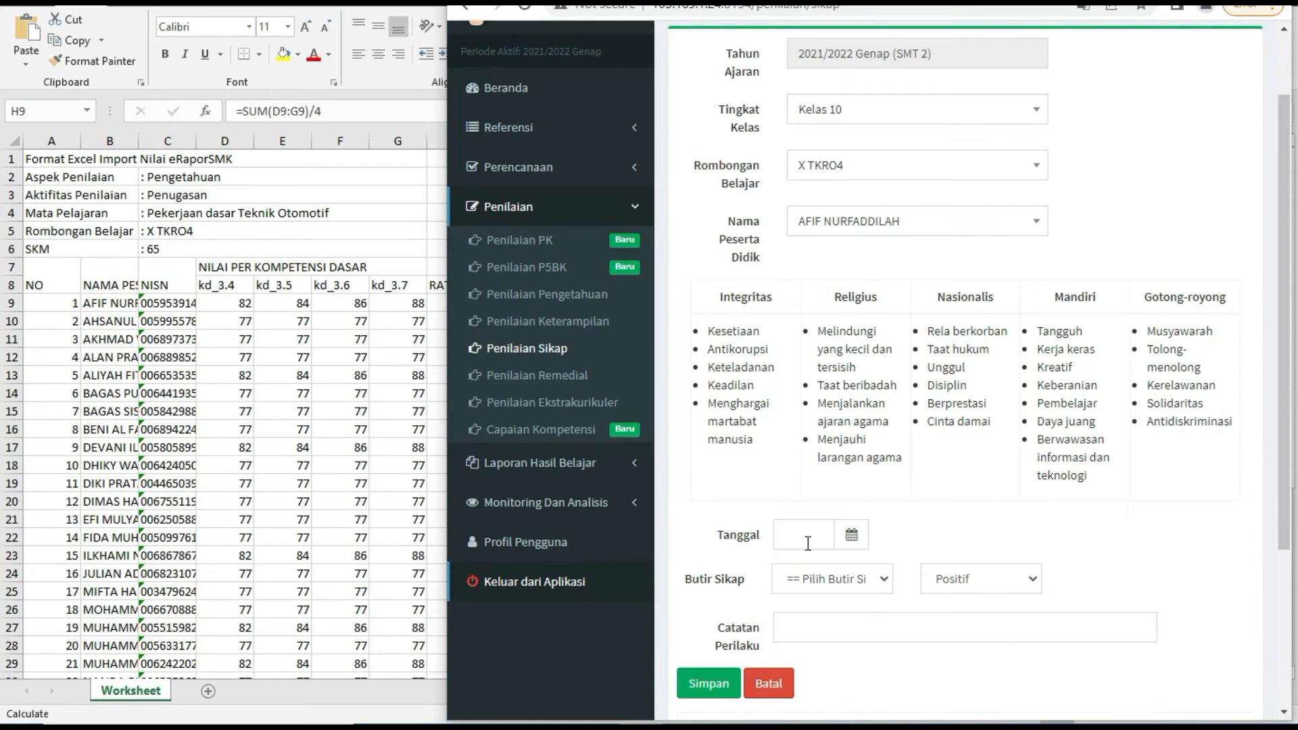
left_click(845, 537)
left_click(811, 534)
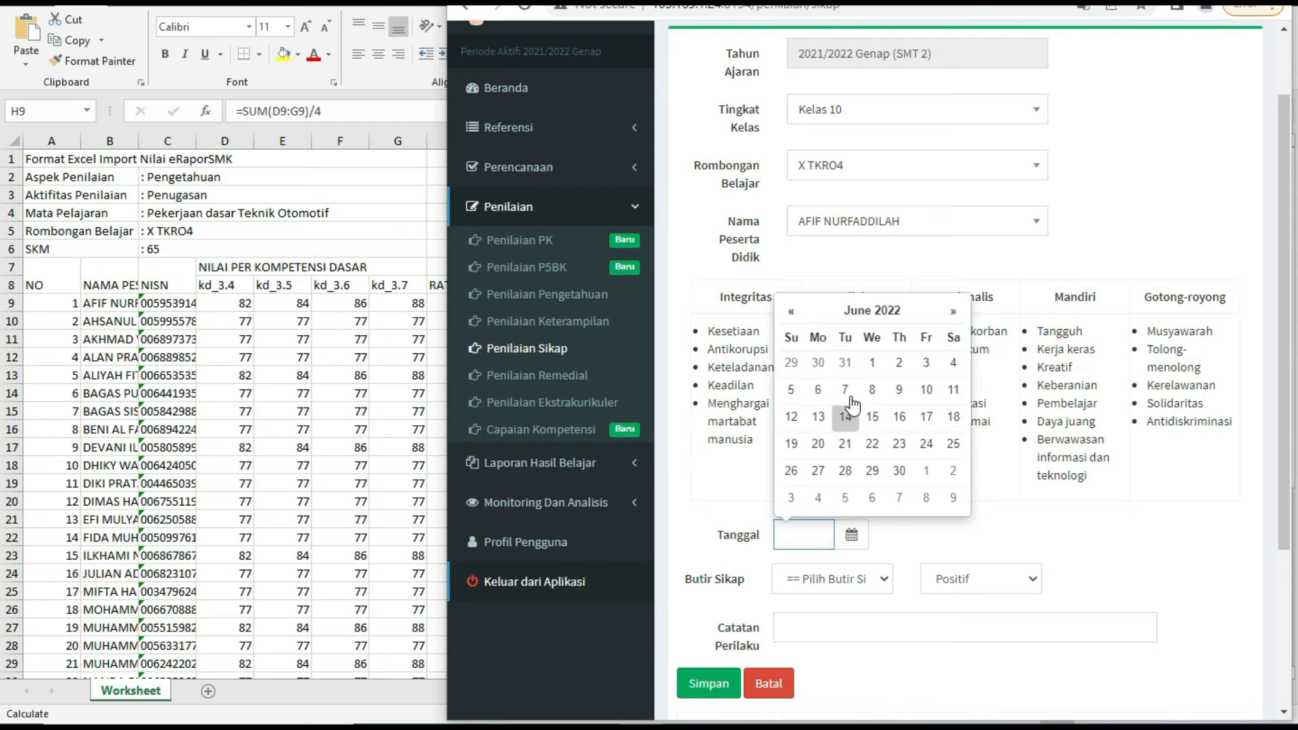
left_click(846, 392)
Step: Choose the Religius attitude item, enter the behaviour note "TAAT BERIBADAH", and cancel the new record
scroll(843, 562, "down", 3)
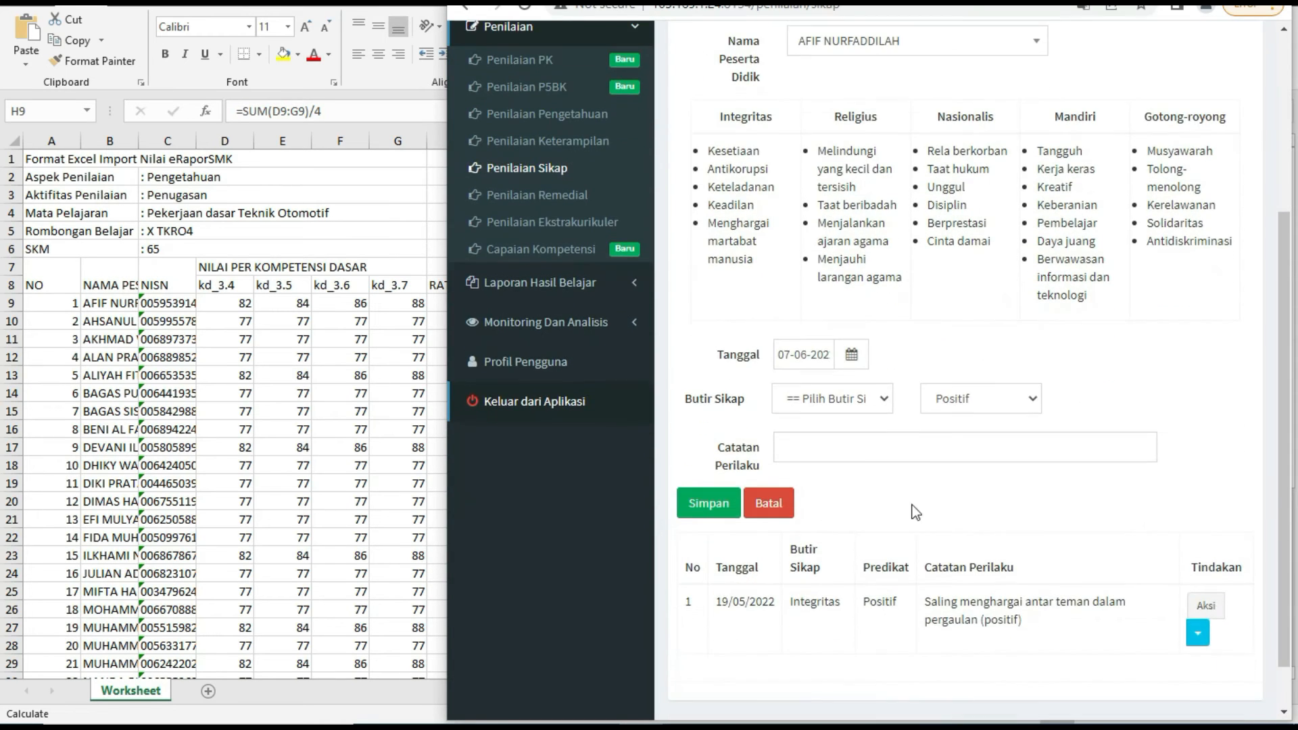
left_click(883, 400)
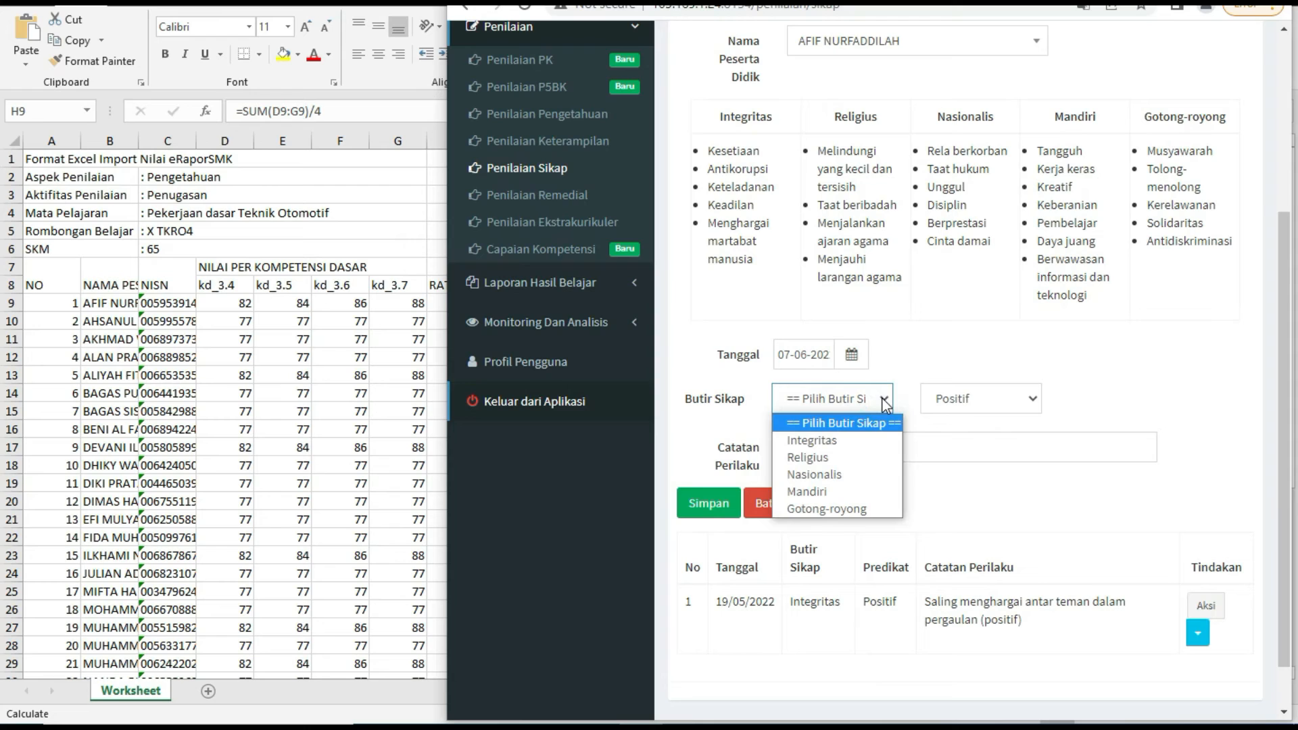
left_click(833, 459)
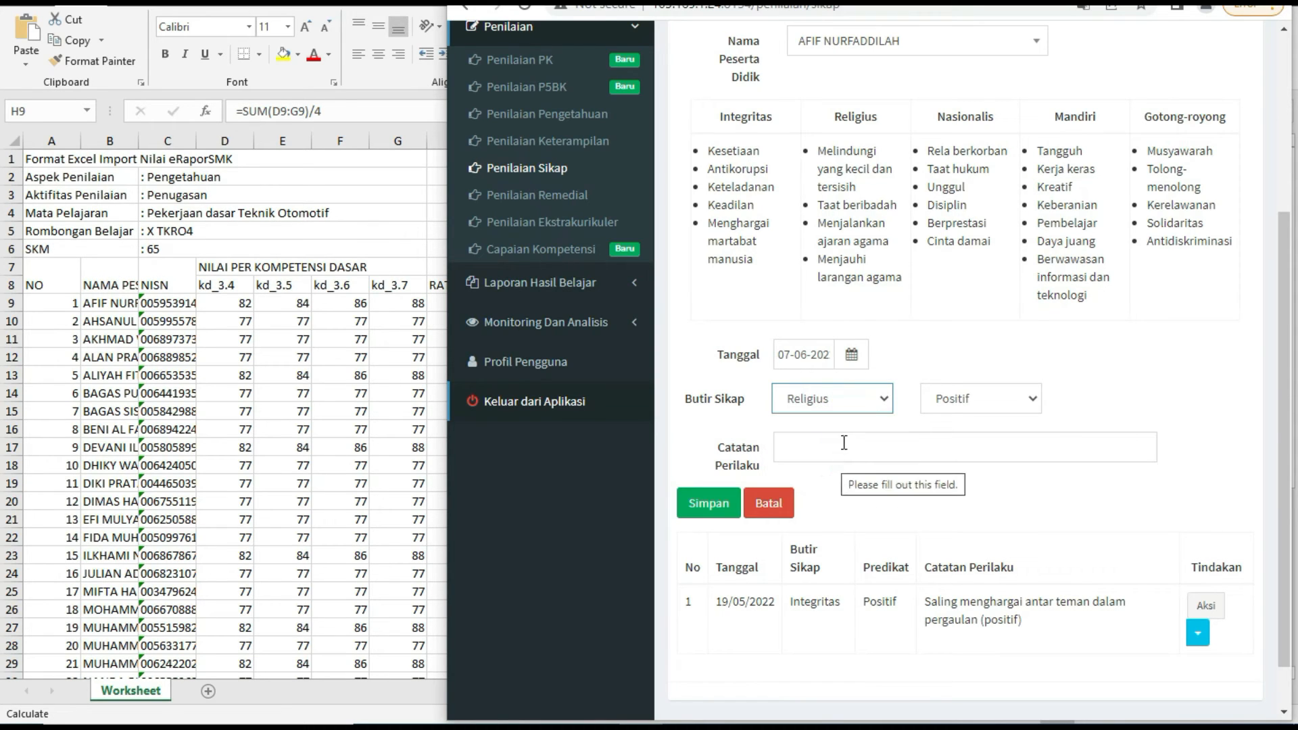
left_click(845, 454)
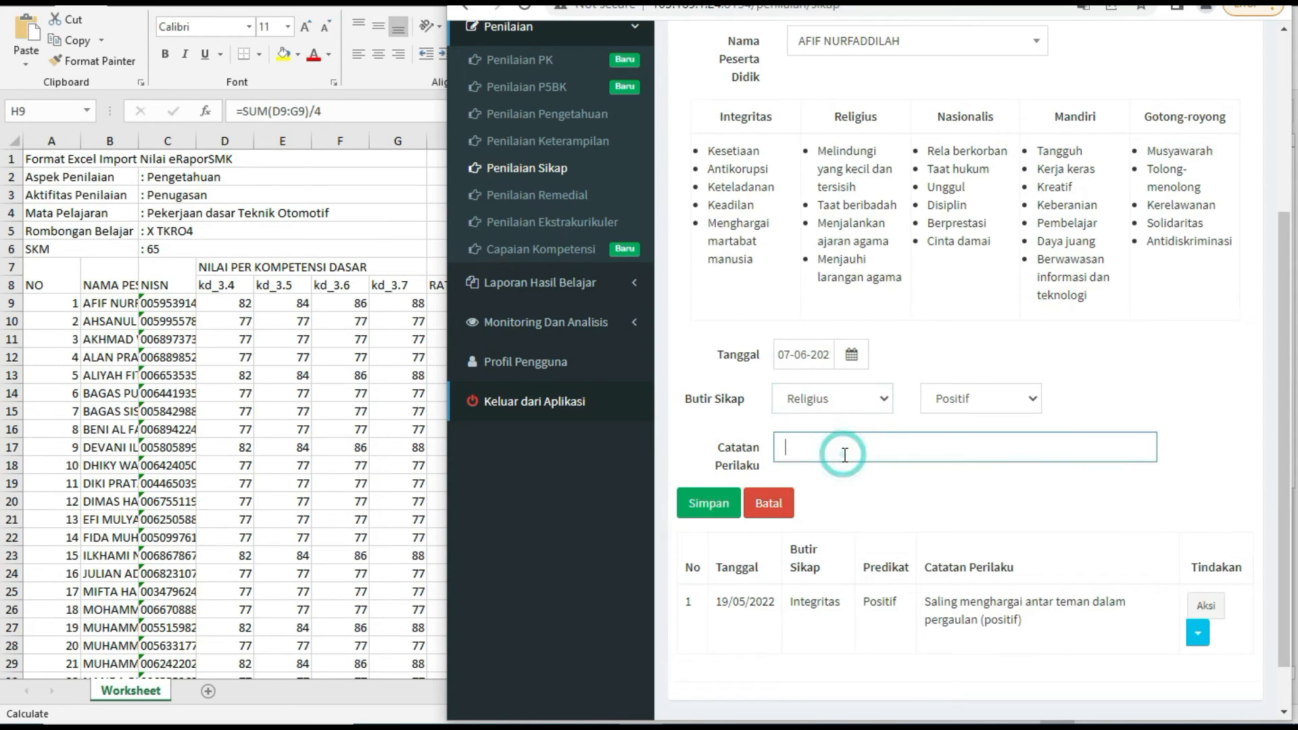
type("TA")
type("AAT")
key("BackSpace")
key("BackSpace")
type("T BERIBADAH")
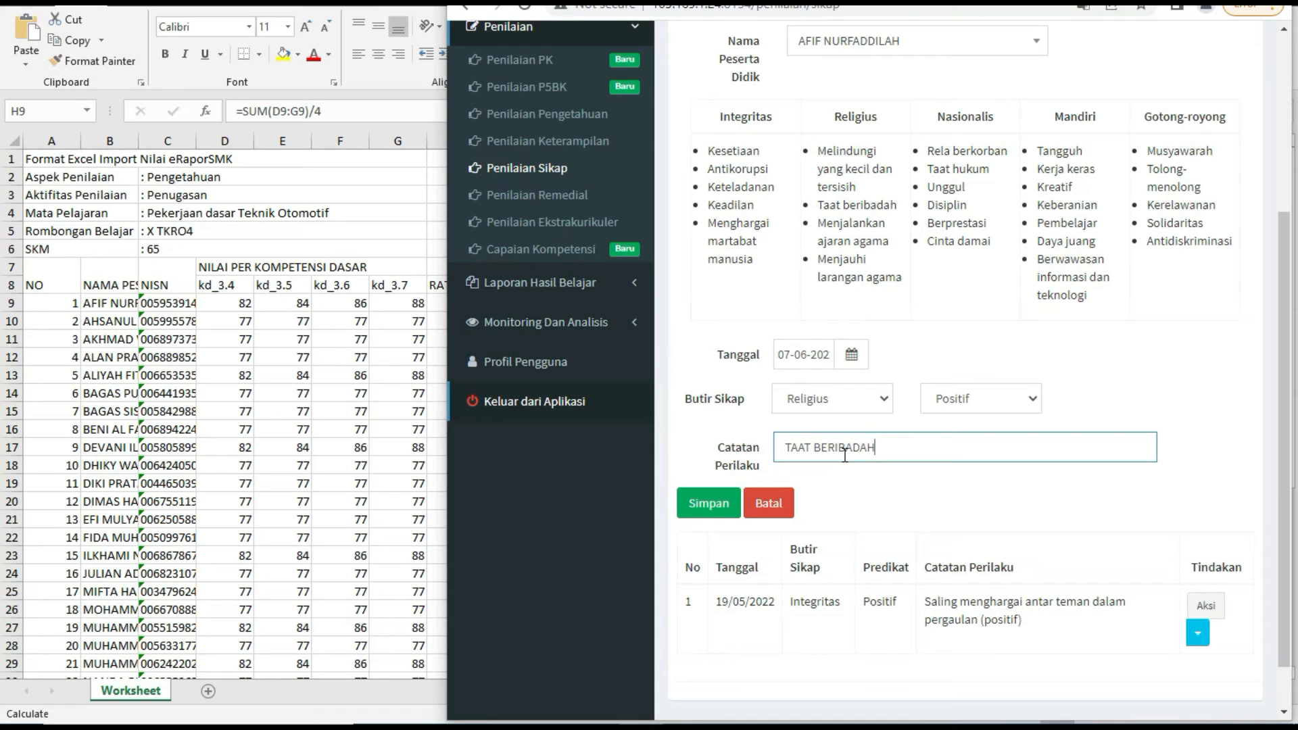
left_click(788, 513)
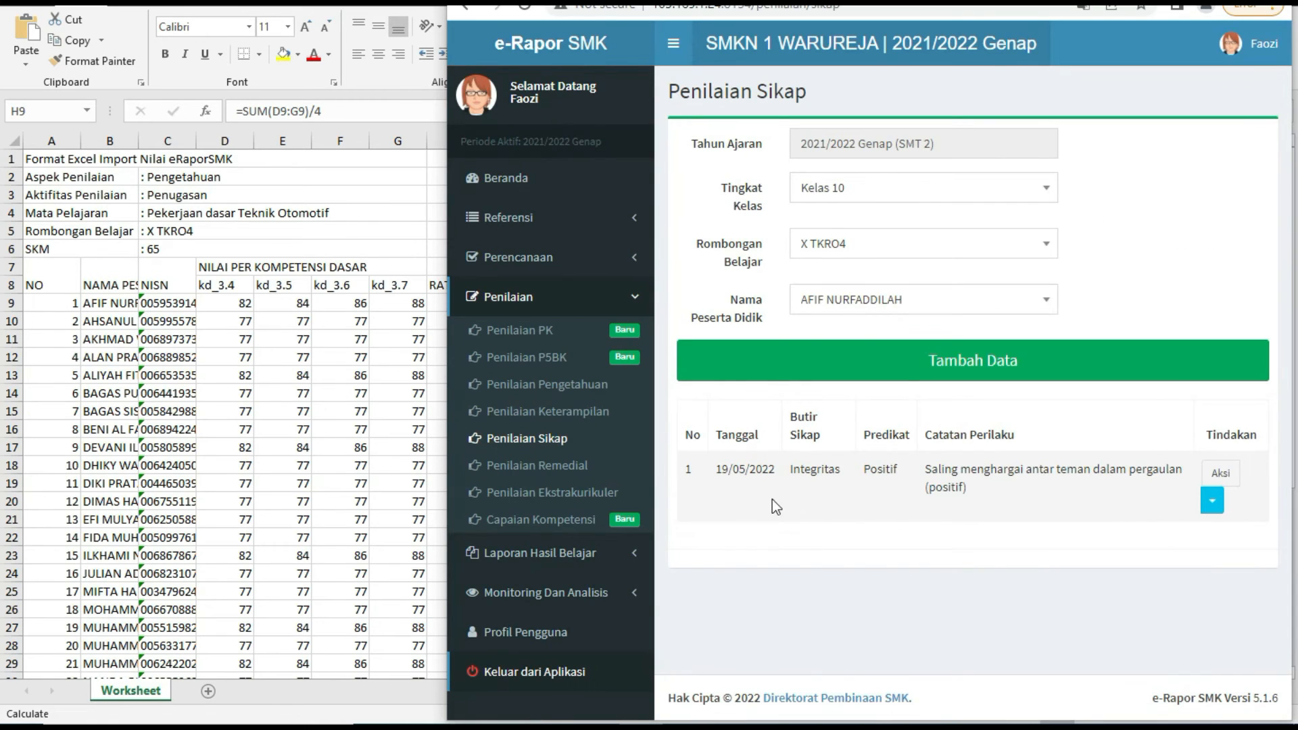
Step: Open Penilaian Remedial and check the class level choices without selecting one
left_click(556, 473)
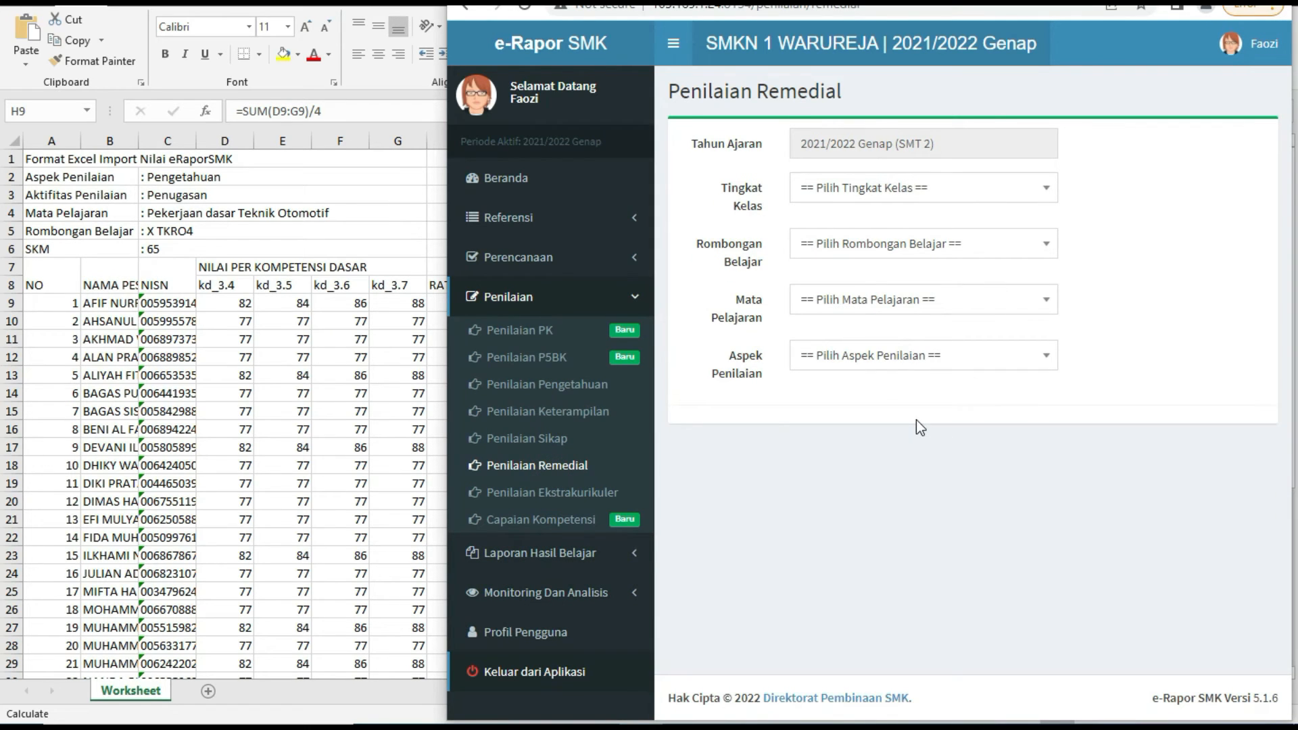
left_click(895, 195)
left_click(933, 206)
Step: Open Penilaian Ekstrakurikuler and load the student list for the Musik extracurricular
left_click(565, 495)
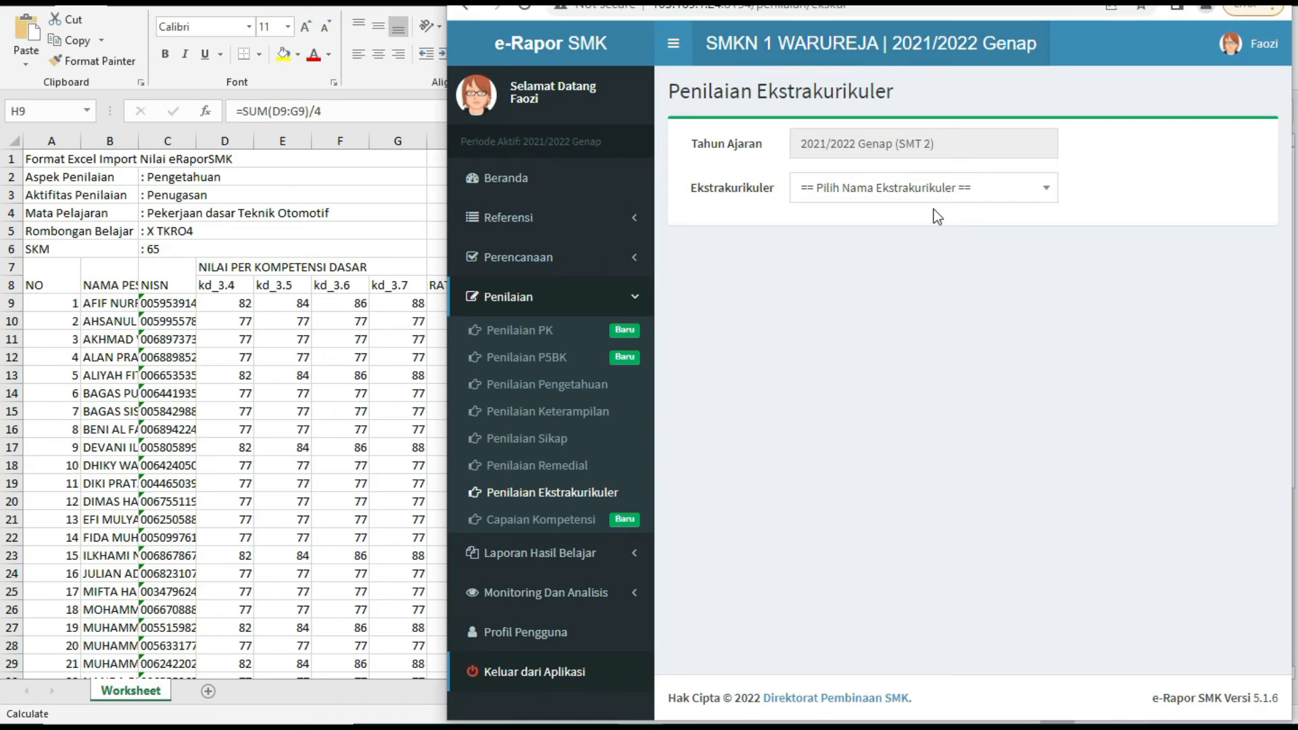
left_click(898, 192)
left_click(840, 277)
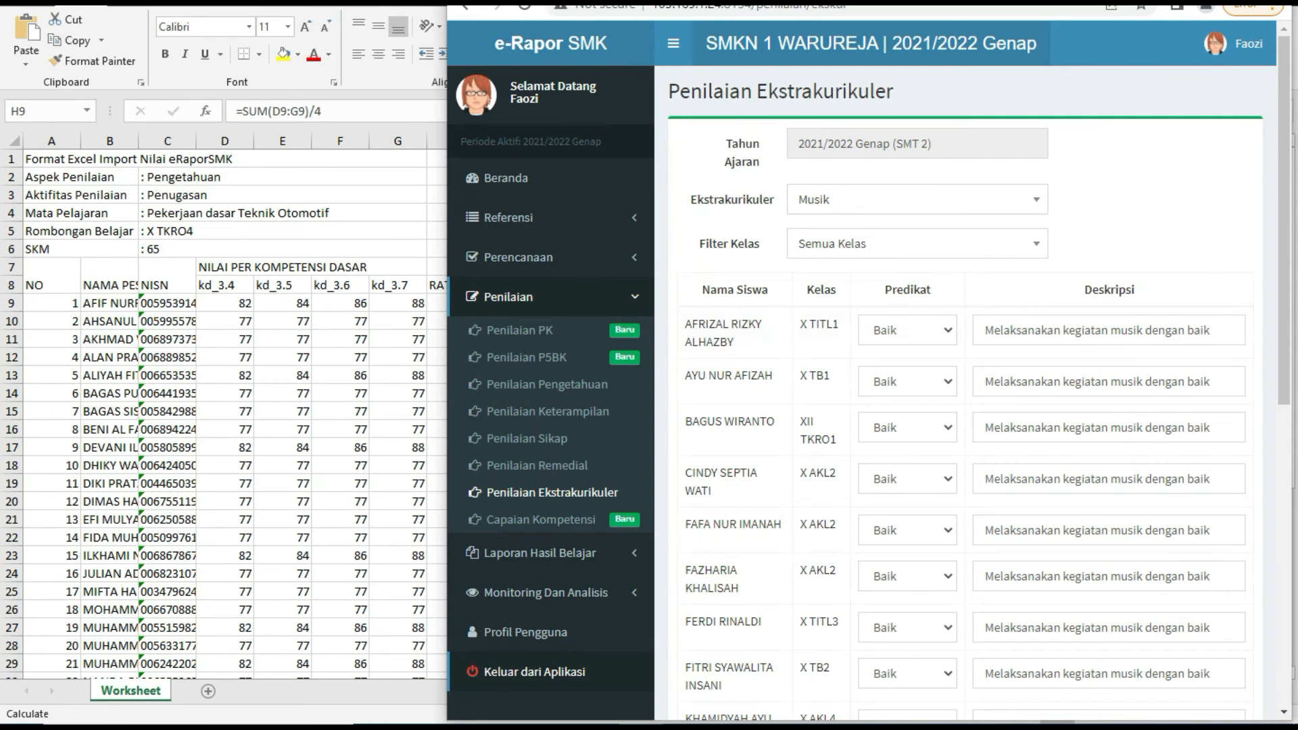
Step: Check the predicate options for the first Musik student and review the listed students' predicates and descriptions
left_click(943, 334)
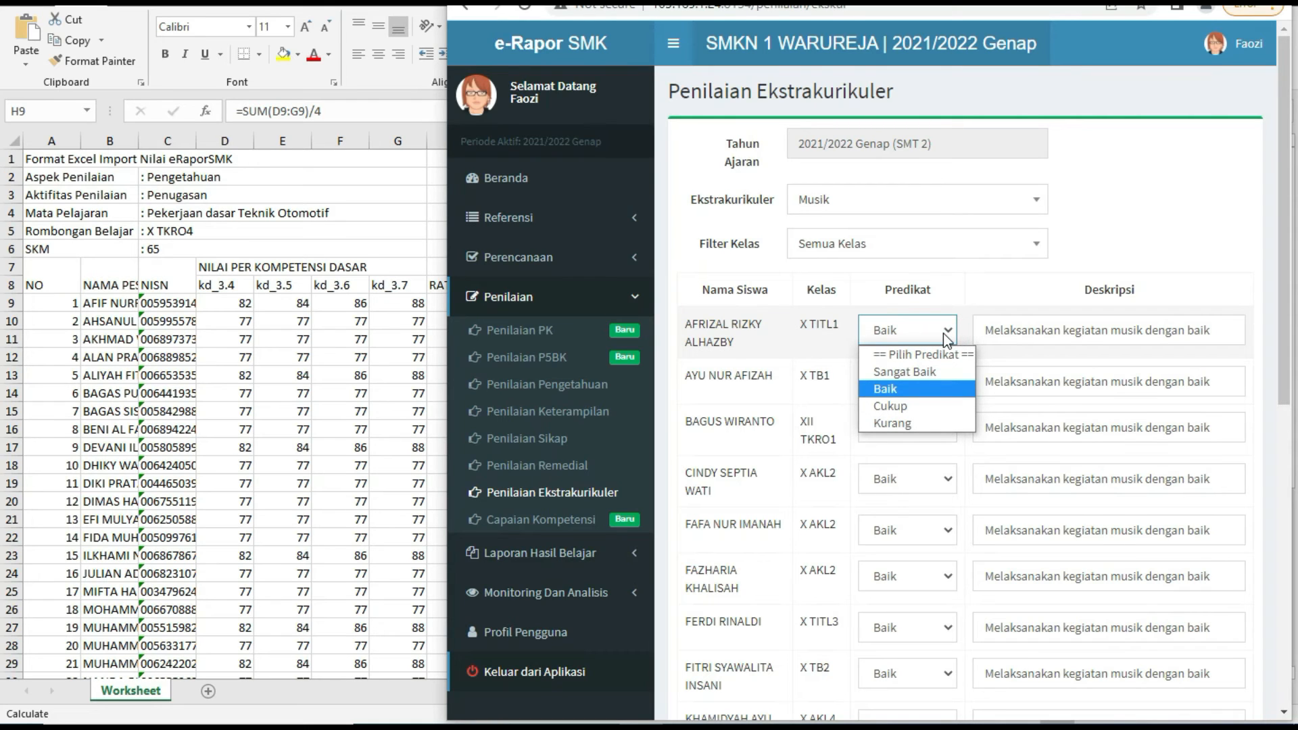
left_click(946, 330)
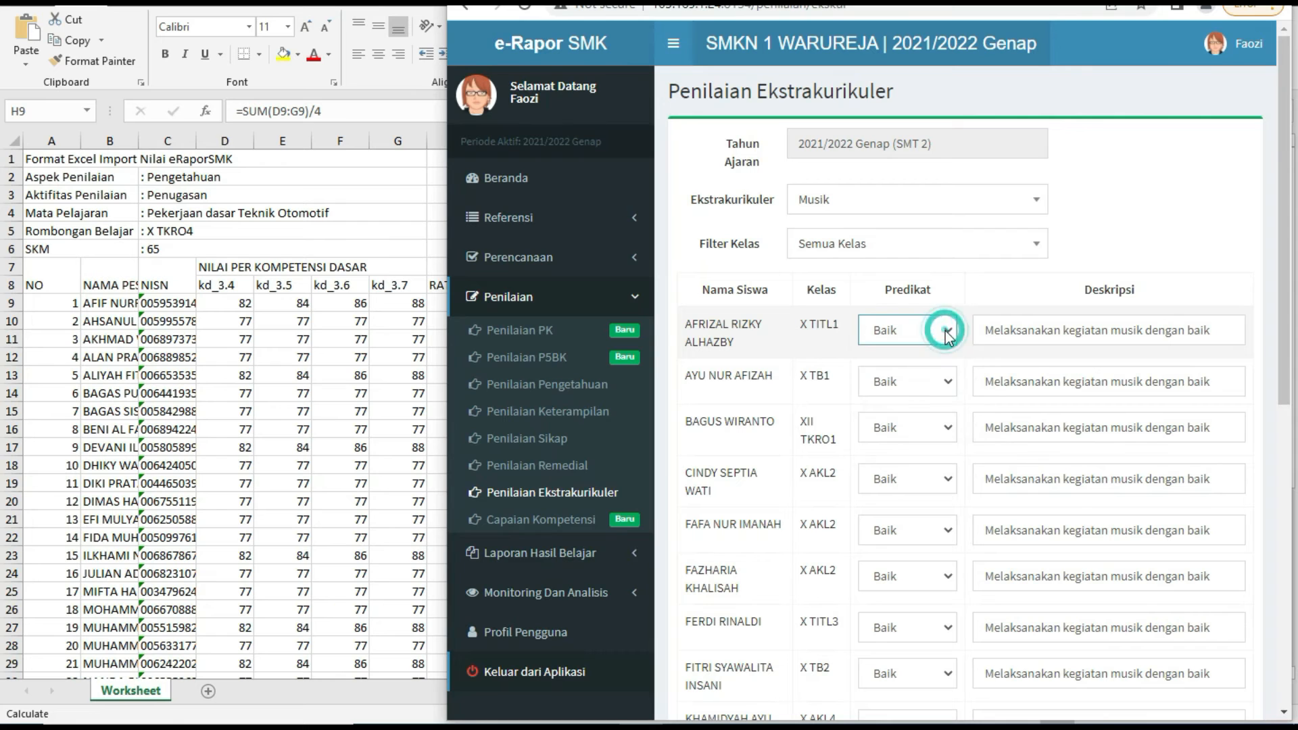
scroll(978, 423, "down", 3)
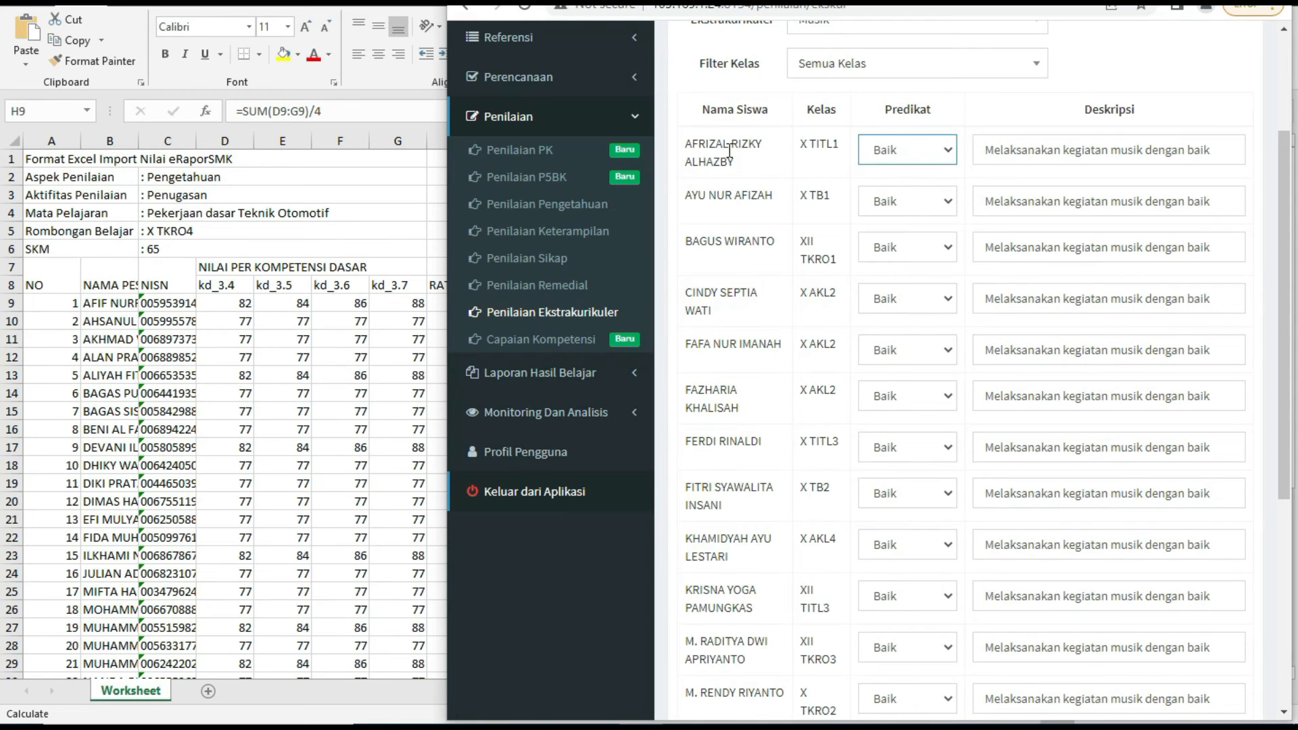
scroll(520, 152, "up", 3)
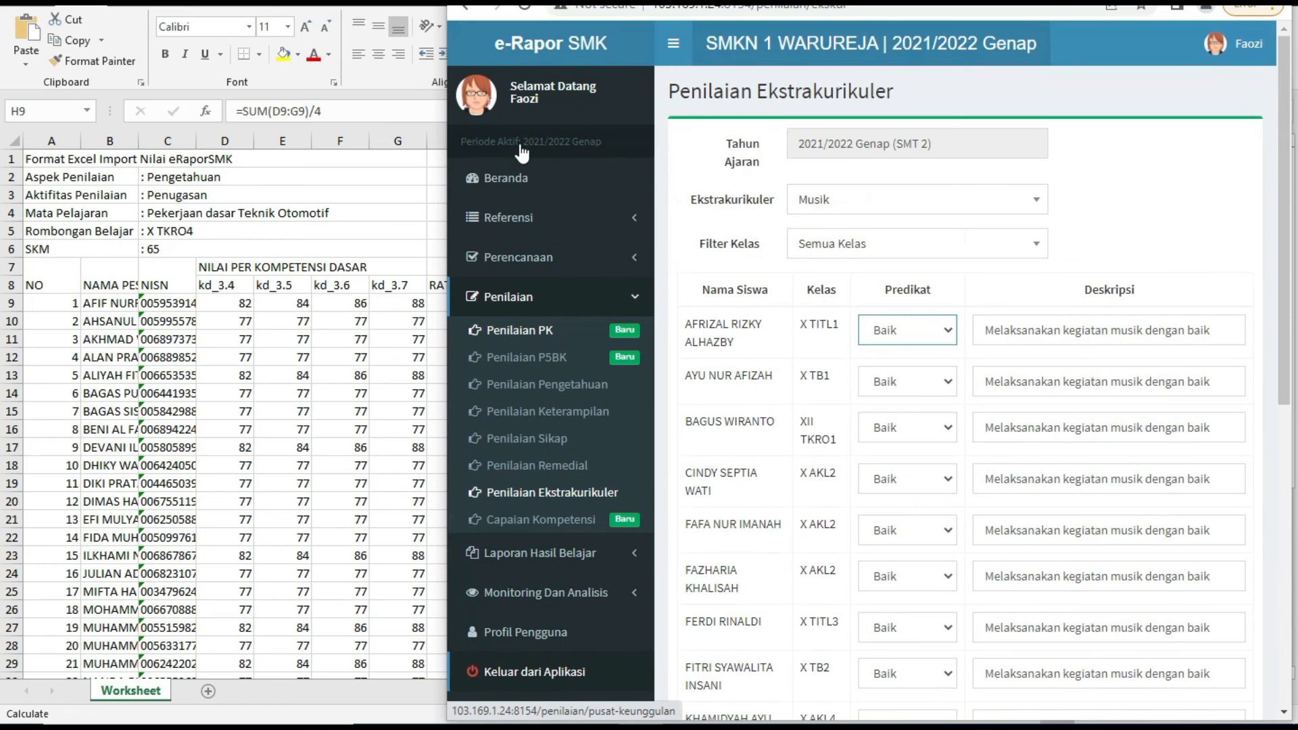
Step: Return to the Beranda page, dismiss the translation prompt, and maximize the browser window
left_click(517, 181)
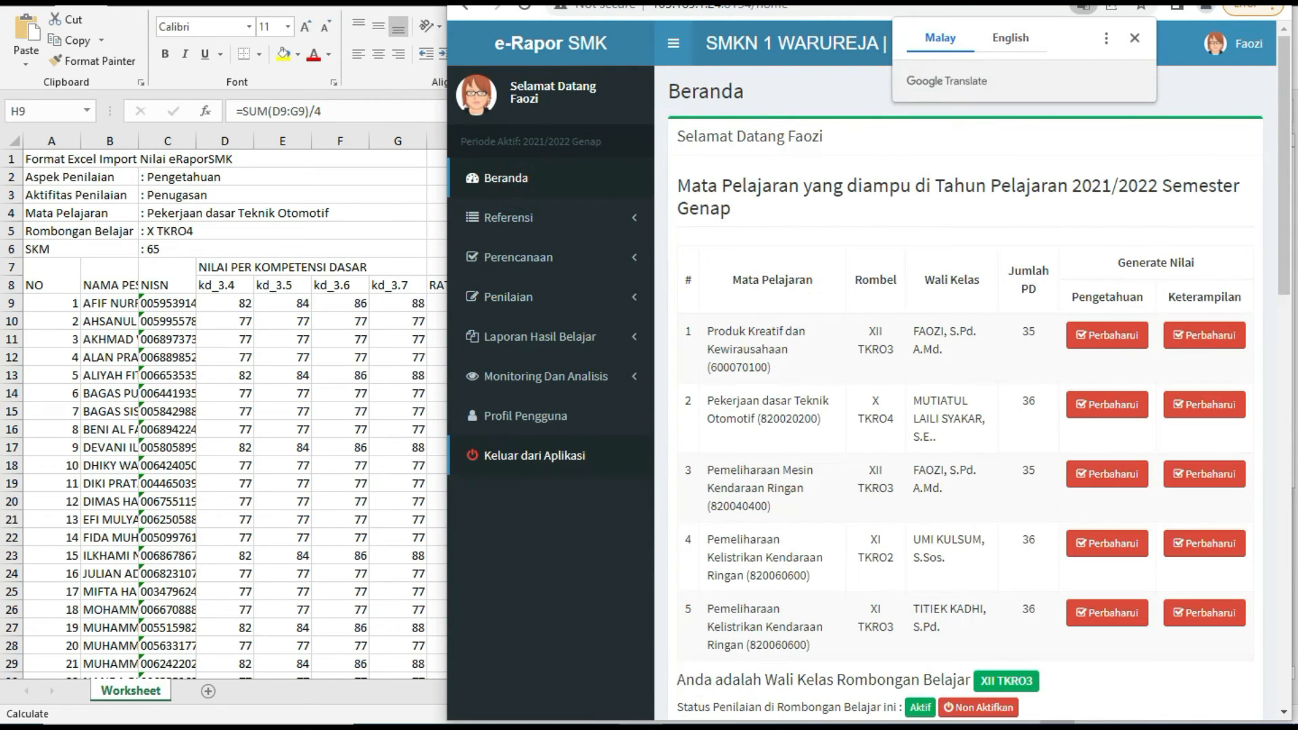
left_click(1134, 38)
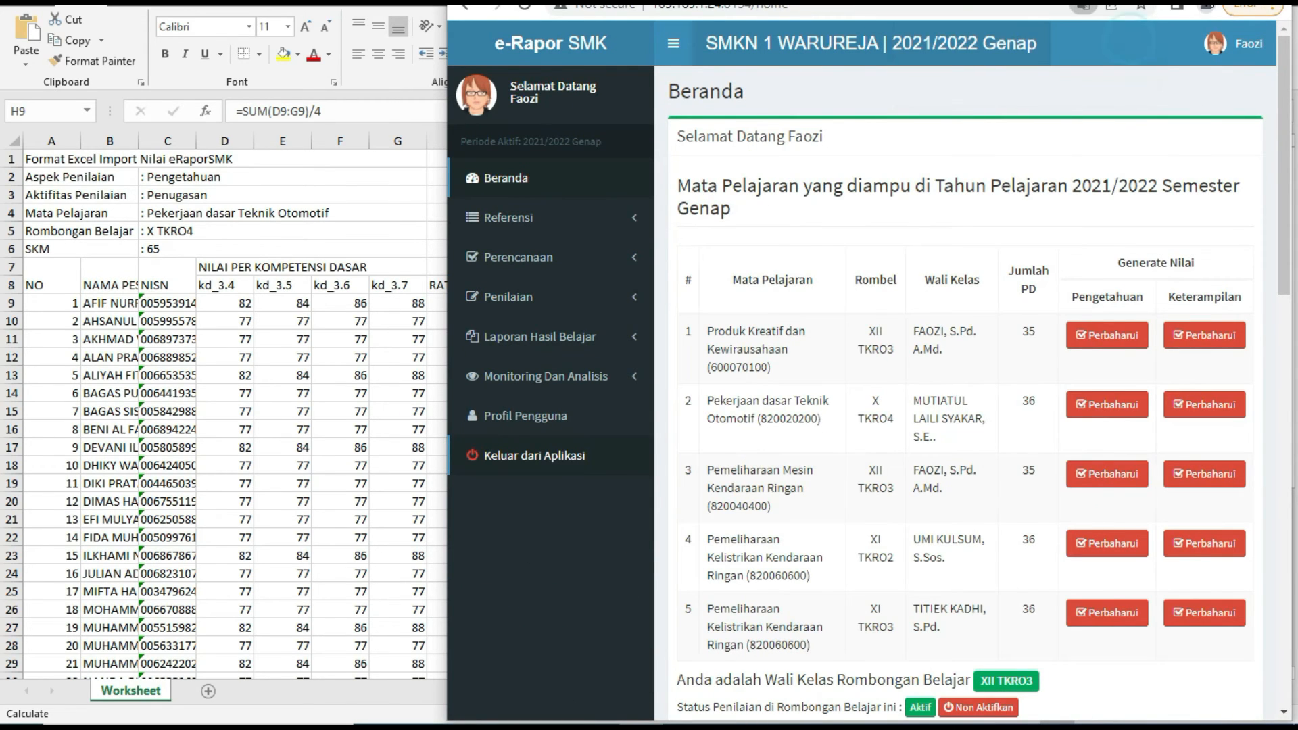
left_click(1226, 1)
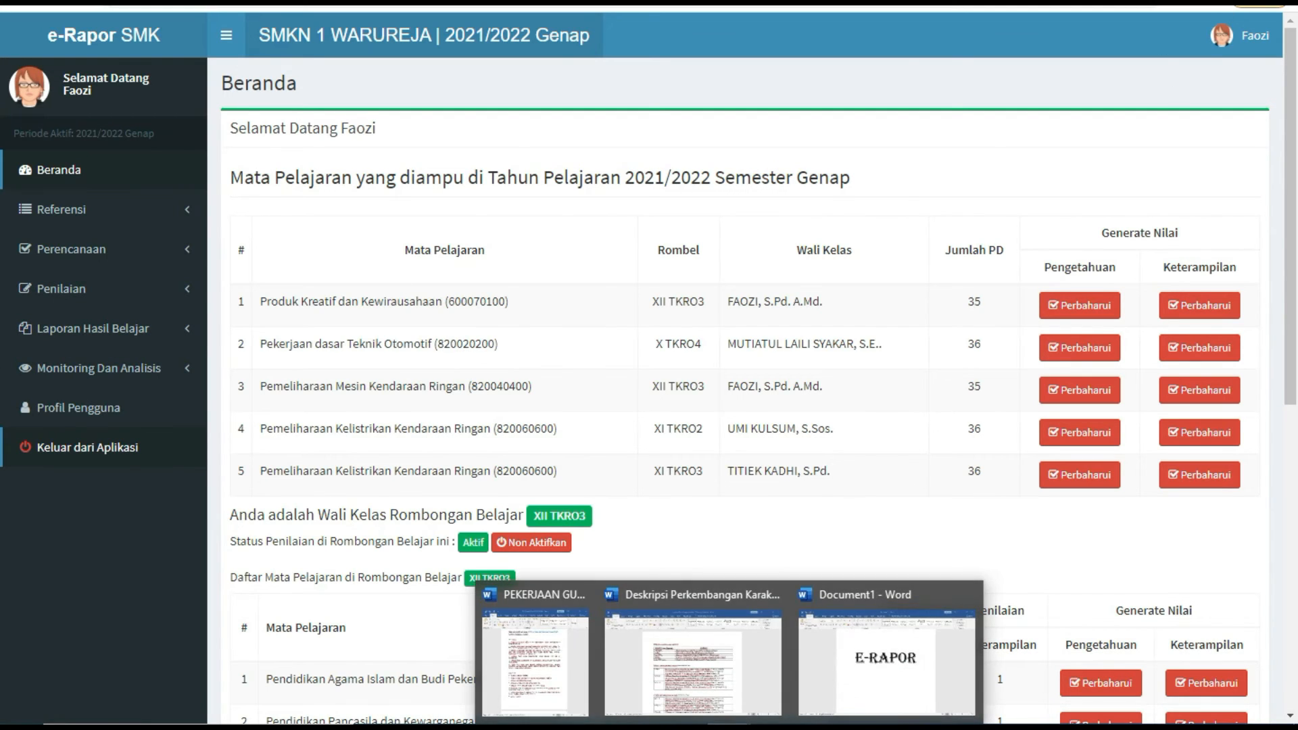
Step: Switch to the Word document PEKERJAAN GURU DI E RAPORT, maximize it, and find the Wali Kelas checklist
left_click(536, 675)
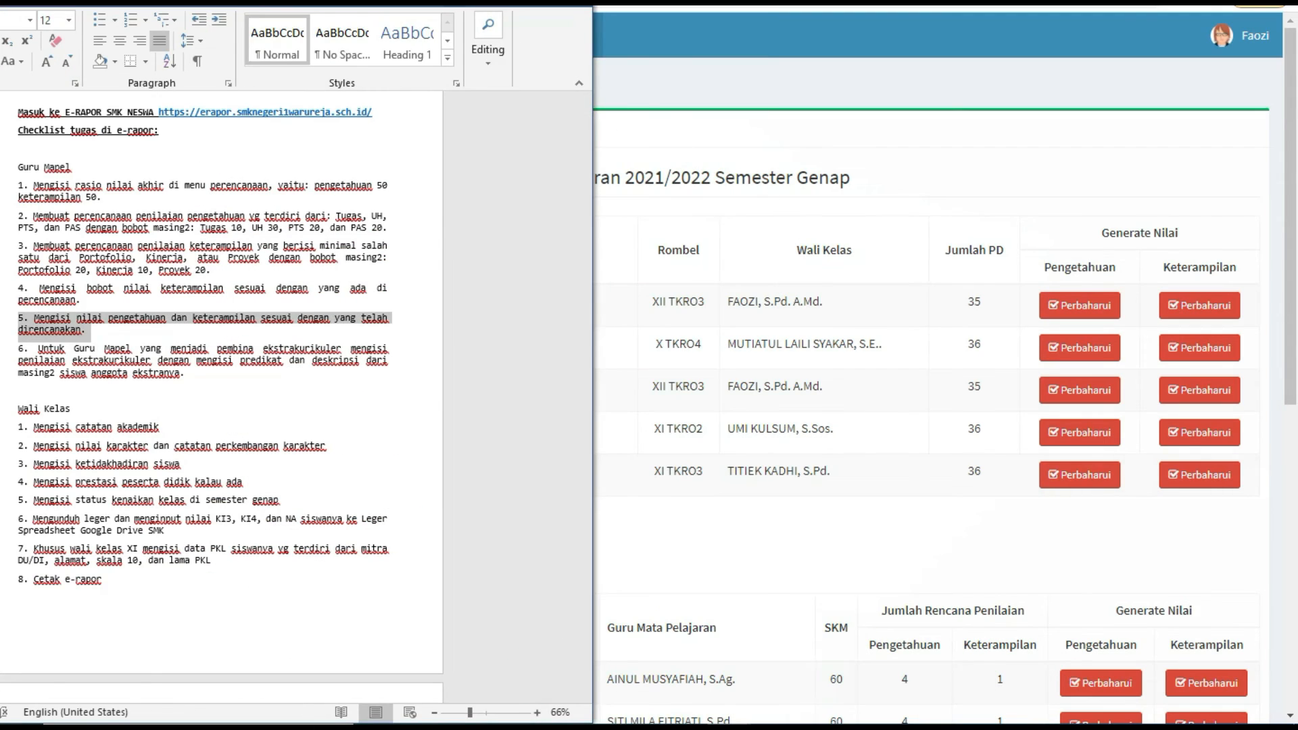
left_click(527, 2)
left_click(532, 396)
scroll(534, 395, "down", 1)
scroll(531, 391, "down", 4)
scroll(500, 352, "up", 2)
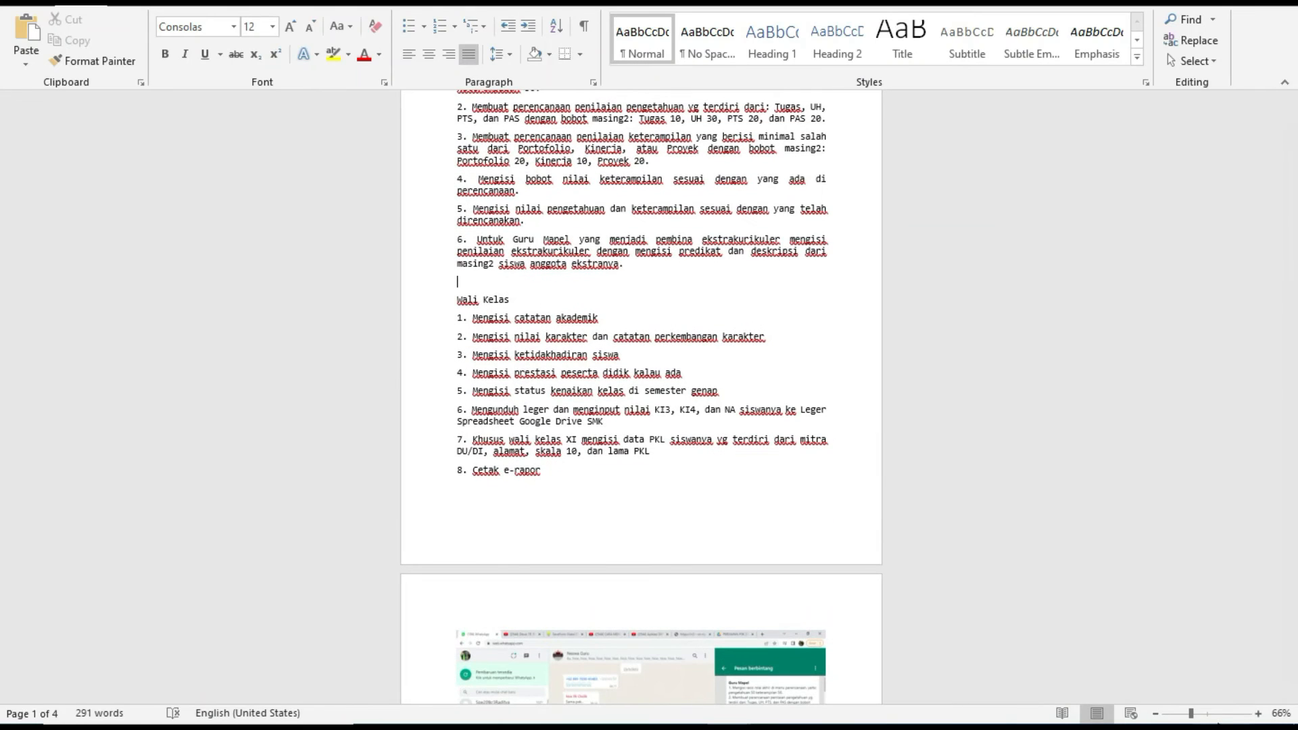
Step: Enlarge the document view to 188% and read through Wali Kelas tasks 1 to 8
left_click(1223, 715)
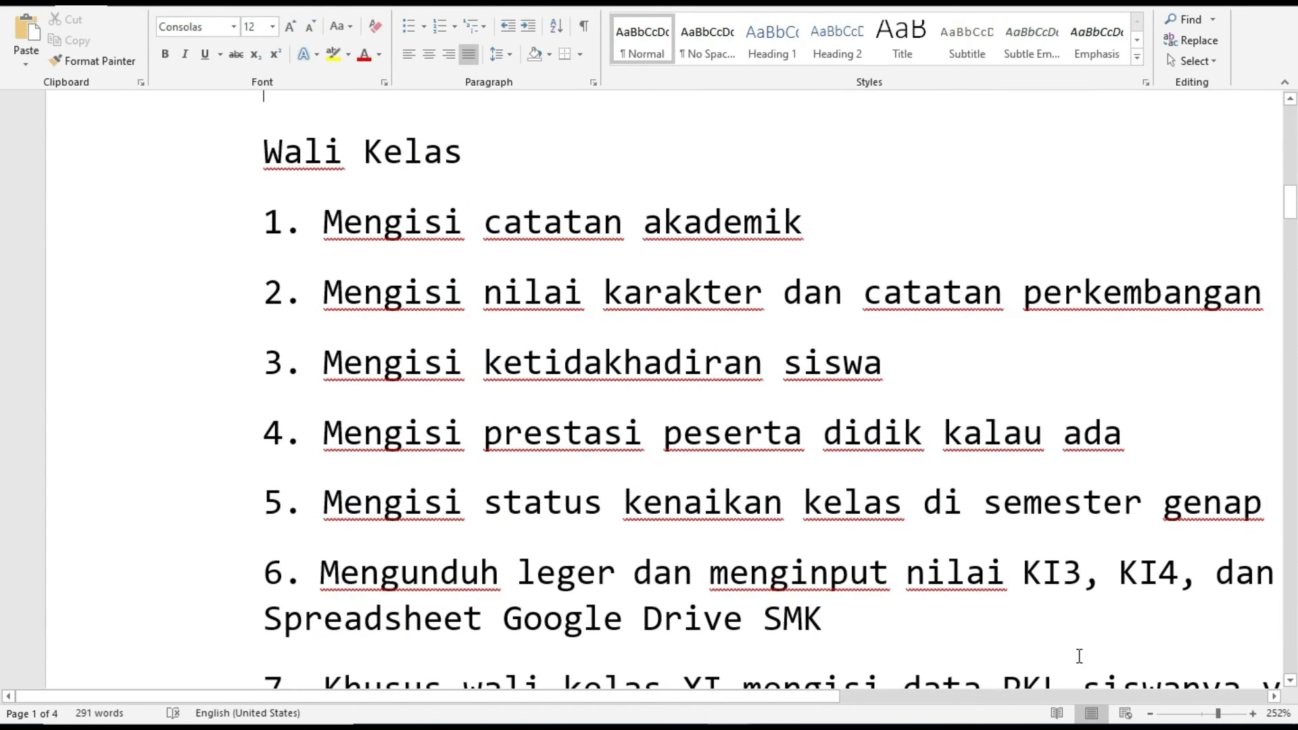
left_click(1210, 714)
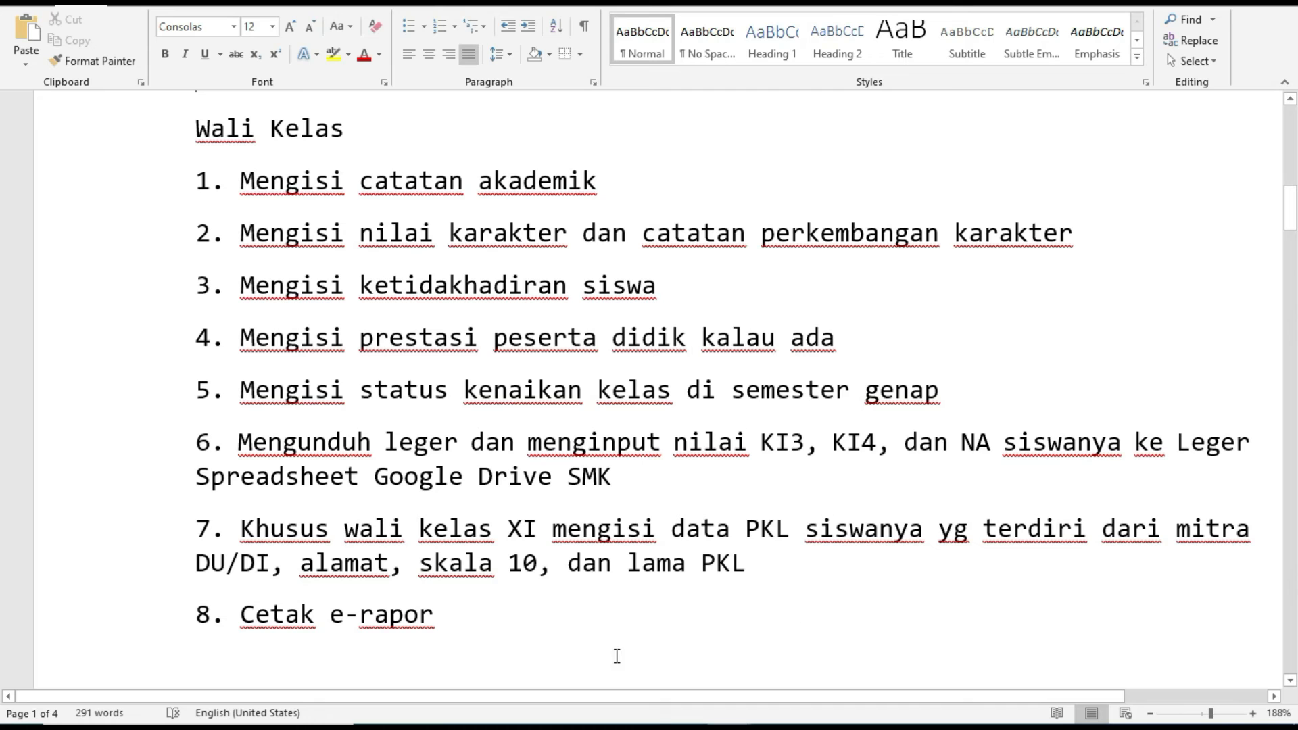
scroll(266, 541, "down", 3)
scroll(268, 544, "up", 1)
scroll(267, 544, "up", 1)
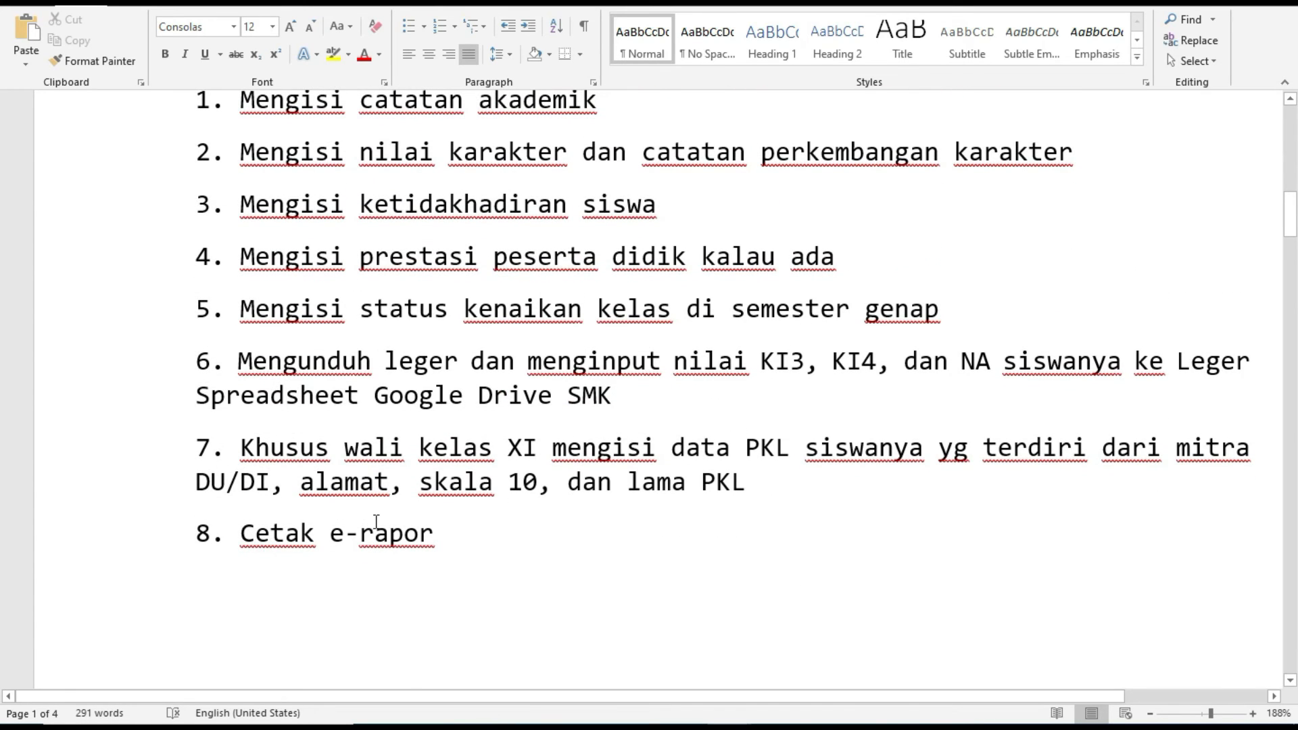
scroll(406, 544, "up", 3)
scroll(412, 547, "down", 2)
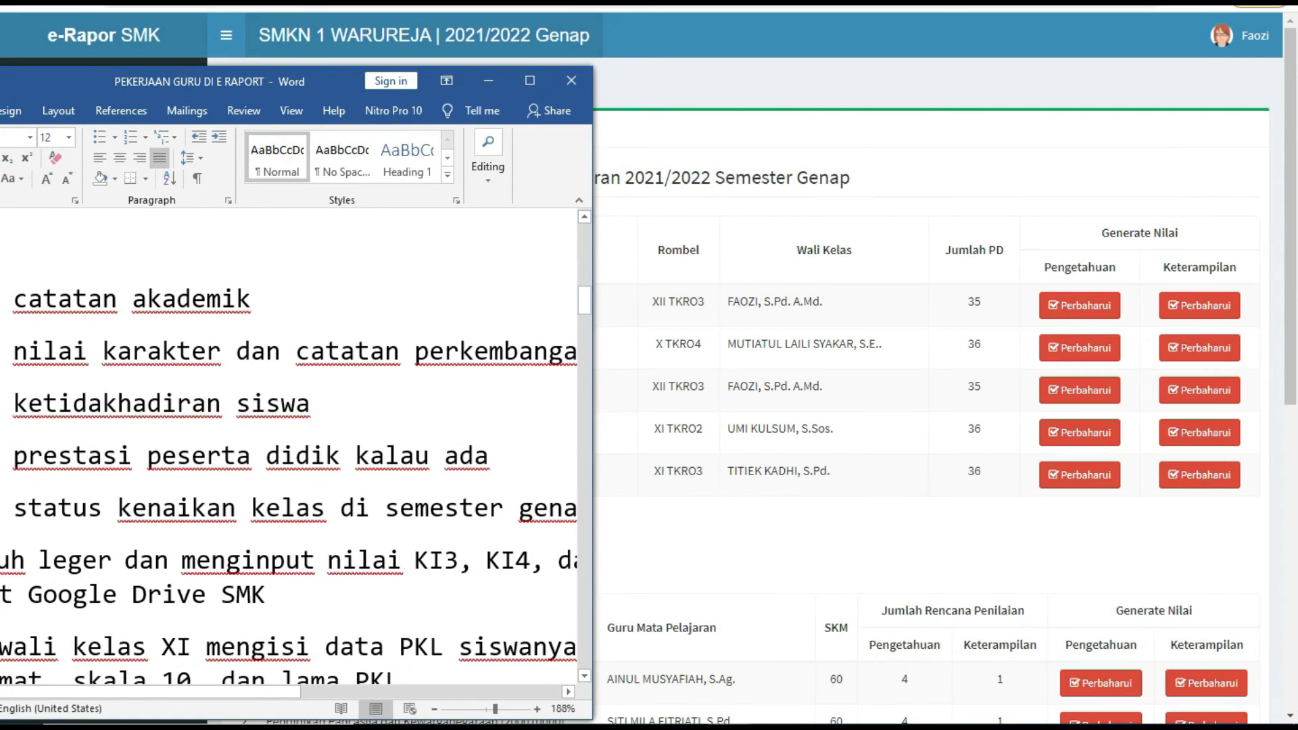
Step: Reduce the document zoom to 78% so the whole Wali Kelas checklist fits in the smaller Word window
left_click(482, 708)
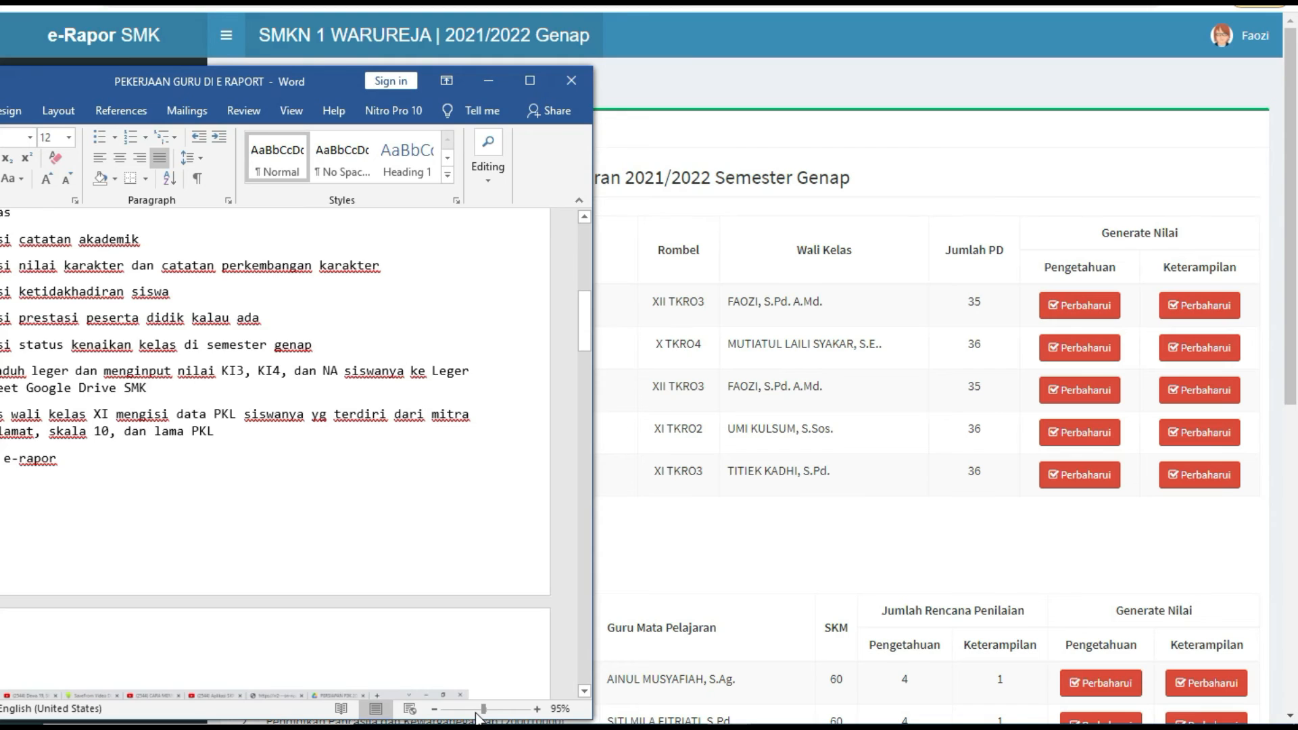
left_click(476, 710)
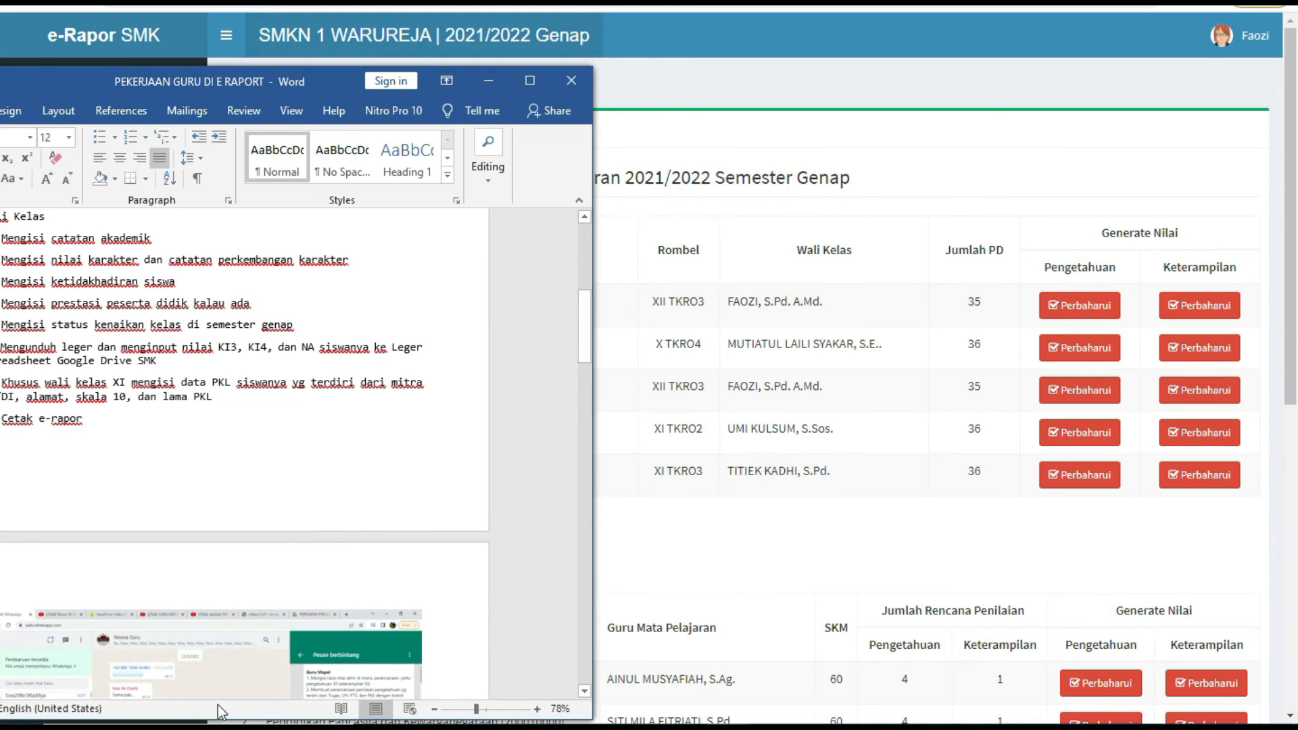
scroll(261, 555, "down", 2)
scroll(261, 555, "up", 3)
scroll(263, 553, "up", 4)
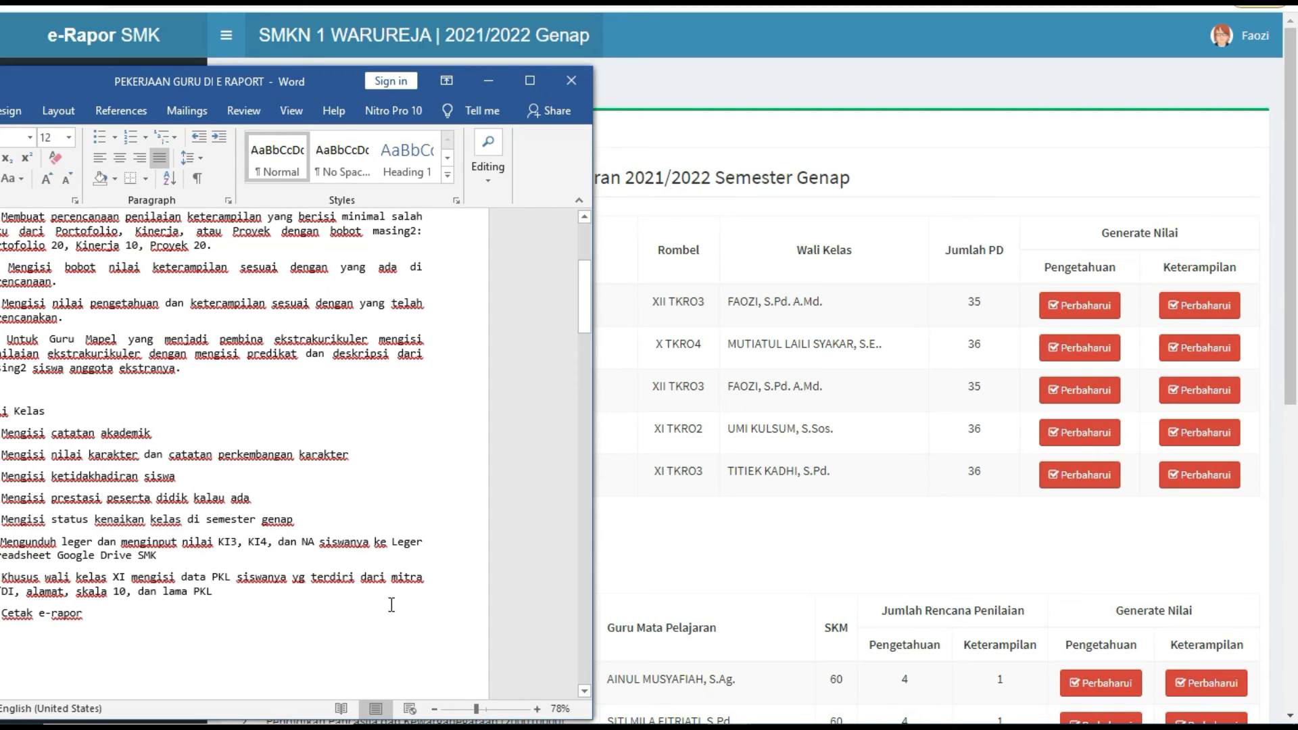
Step: Arrange the Word checklist beside a restored, smaller e-Rapor browser window so both can be read together
left_click_drag(351, 76, 386, 0)
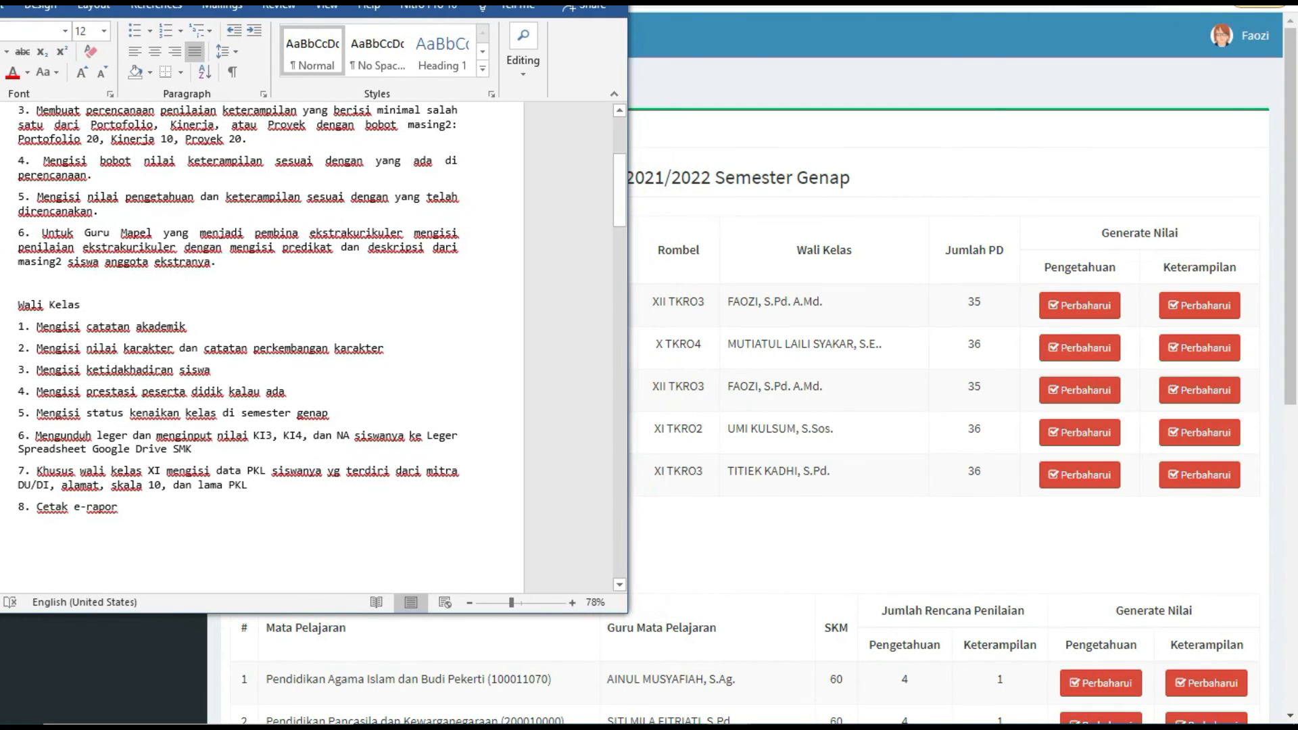
left_click_drag(269, 615, 251, 716)
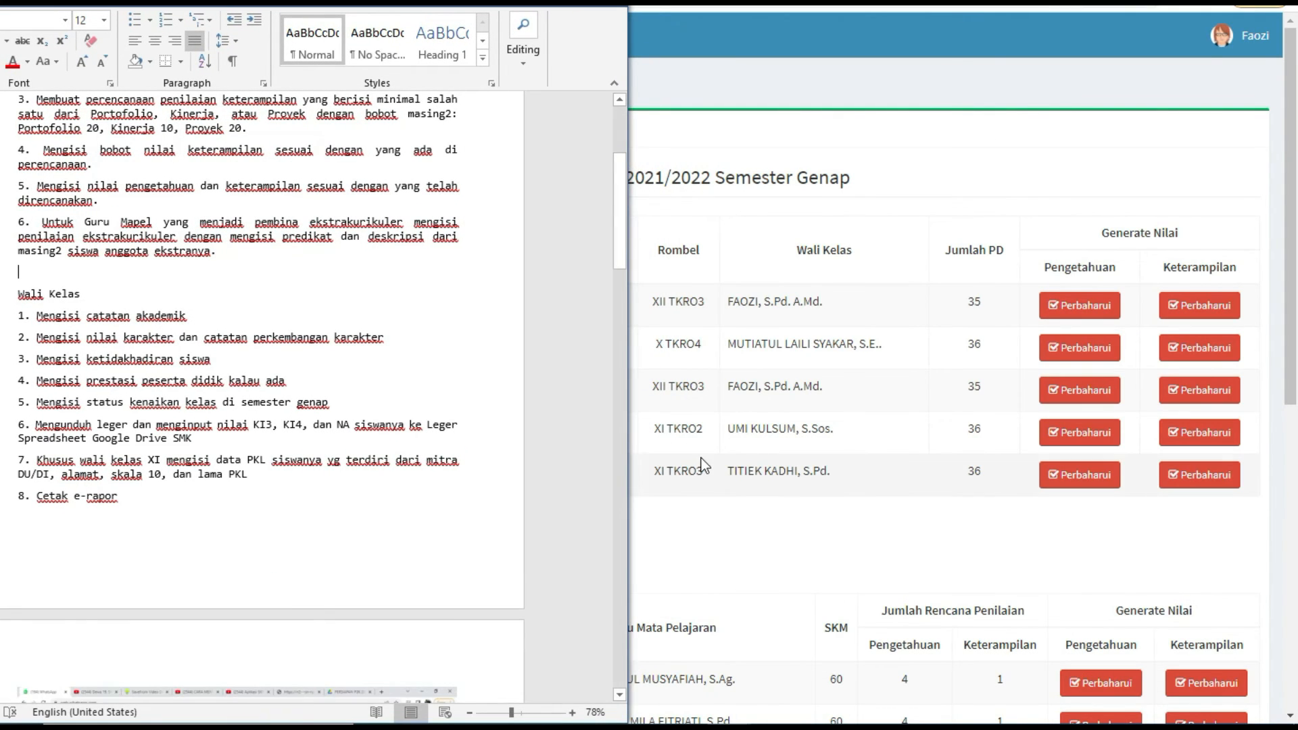
mouse_move(628, 300)
left_mouse_down()
mouse_move(588, 298)
mouse_move(608, 300)
left_mouse_up()
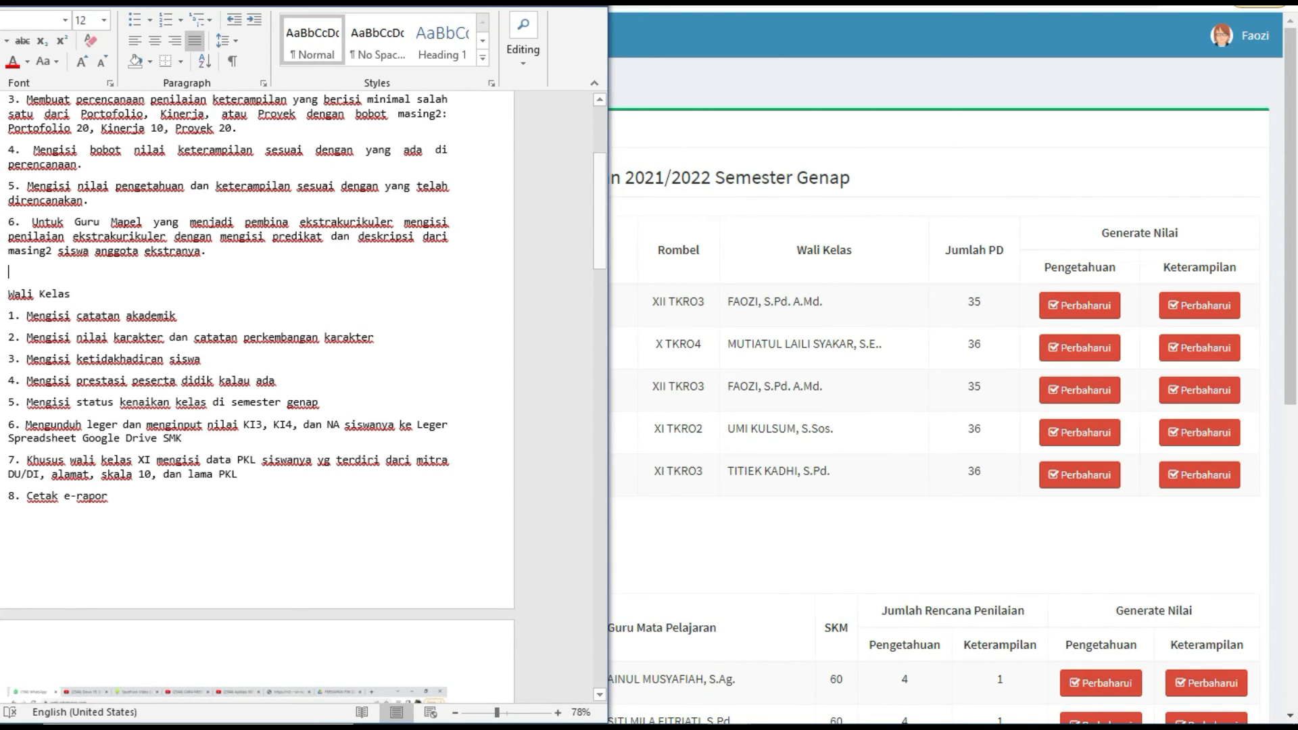
key("alt+Tab")
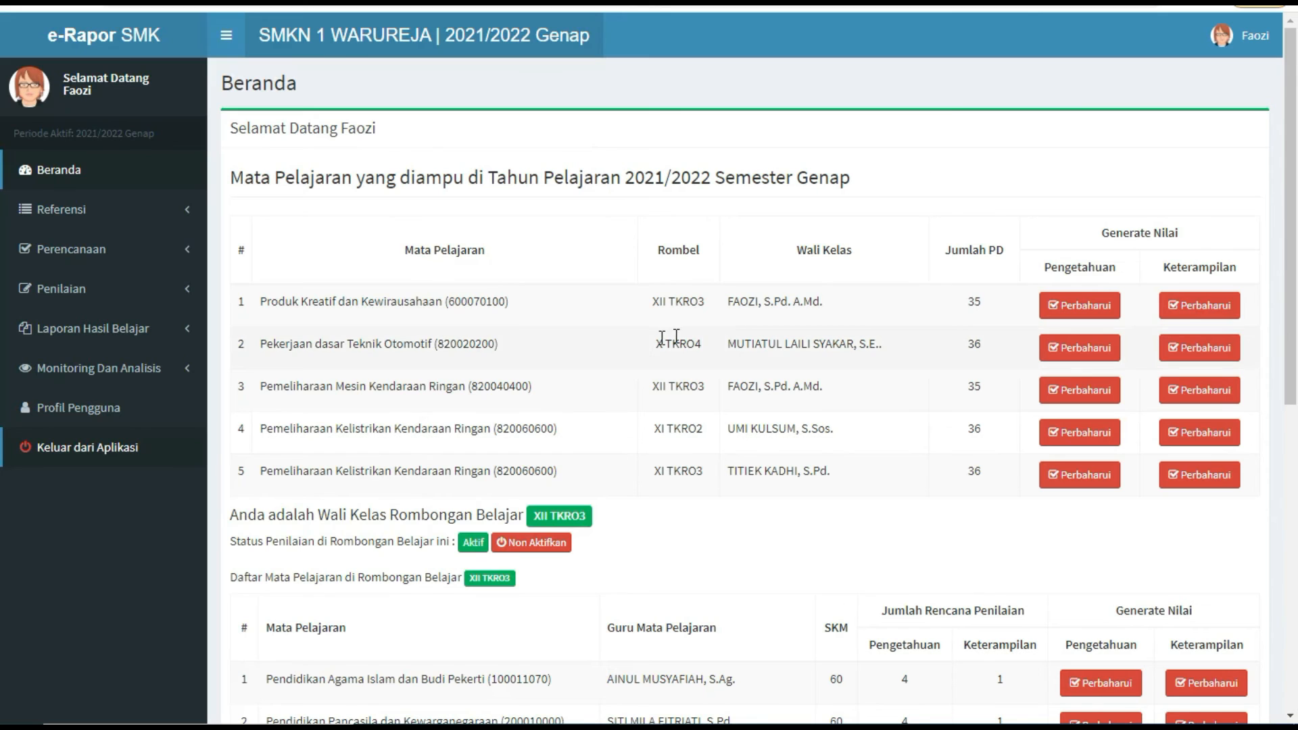
left_click(1235, 1)
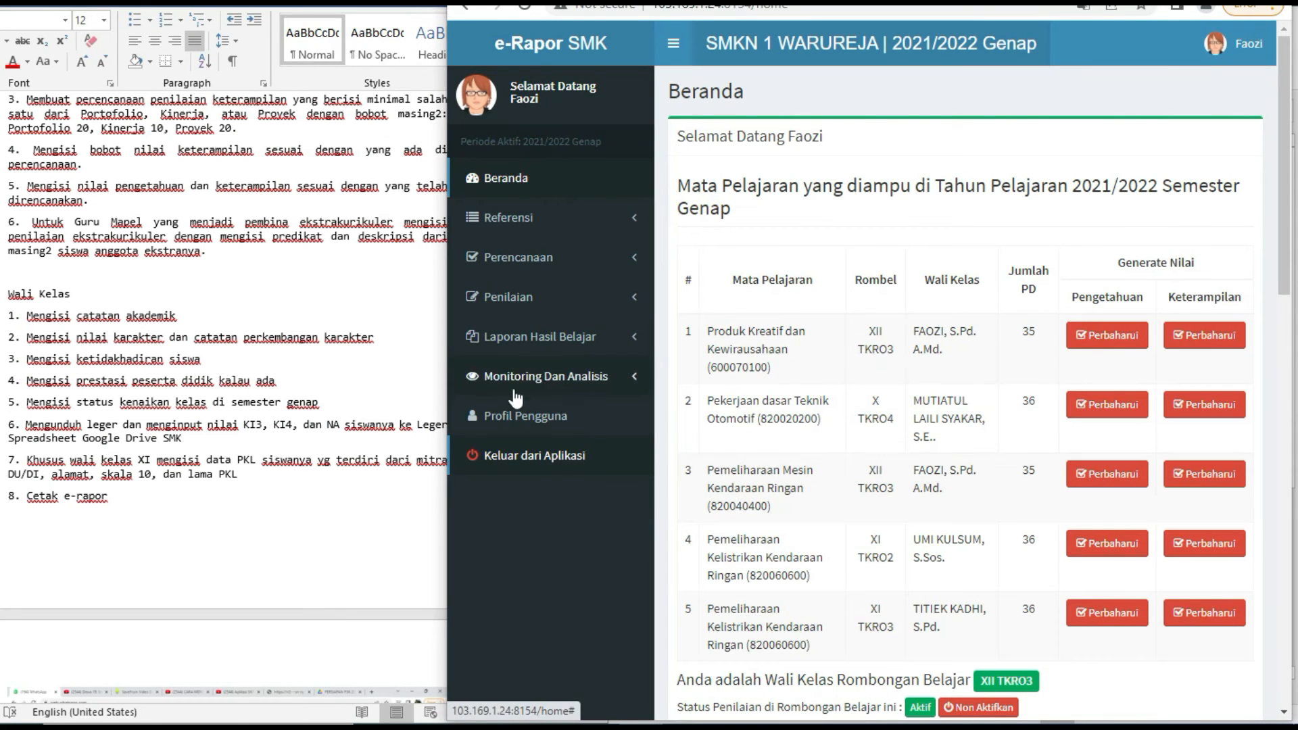
Step: Open Catatan Akademik among the learning reports and examine the first student's lowest final grades and description
left_click(538, 338)
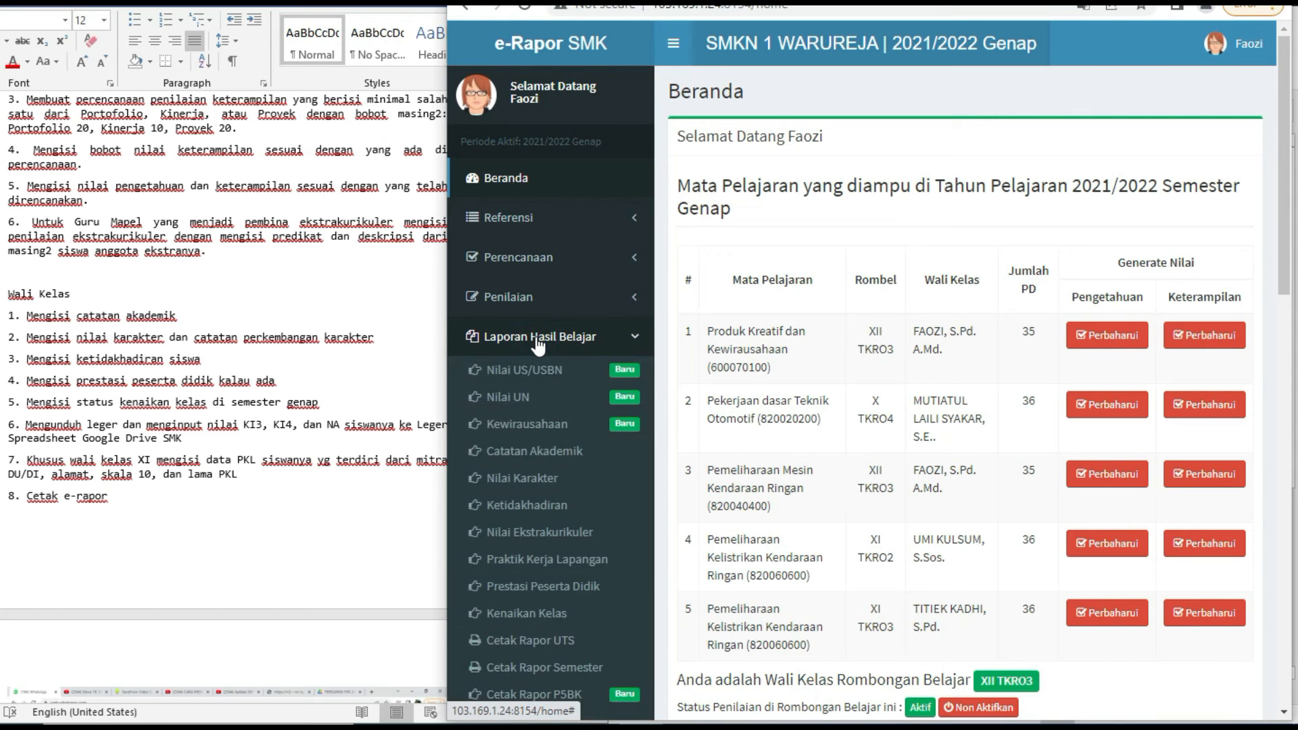
left_click(535, 456)
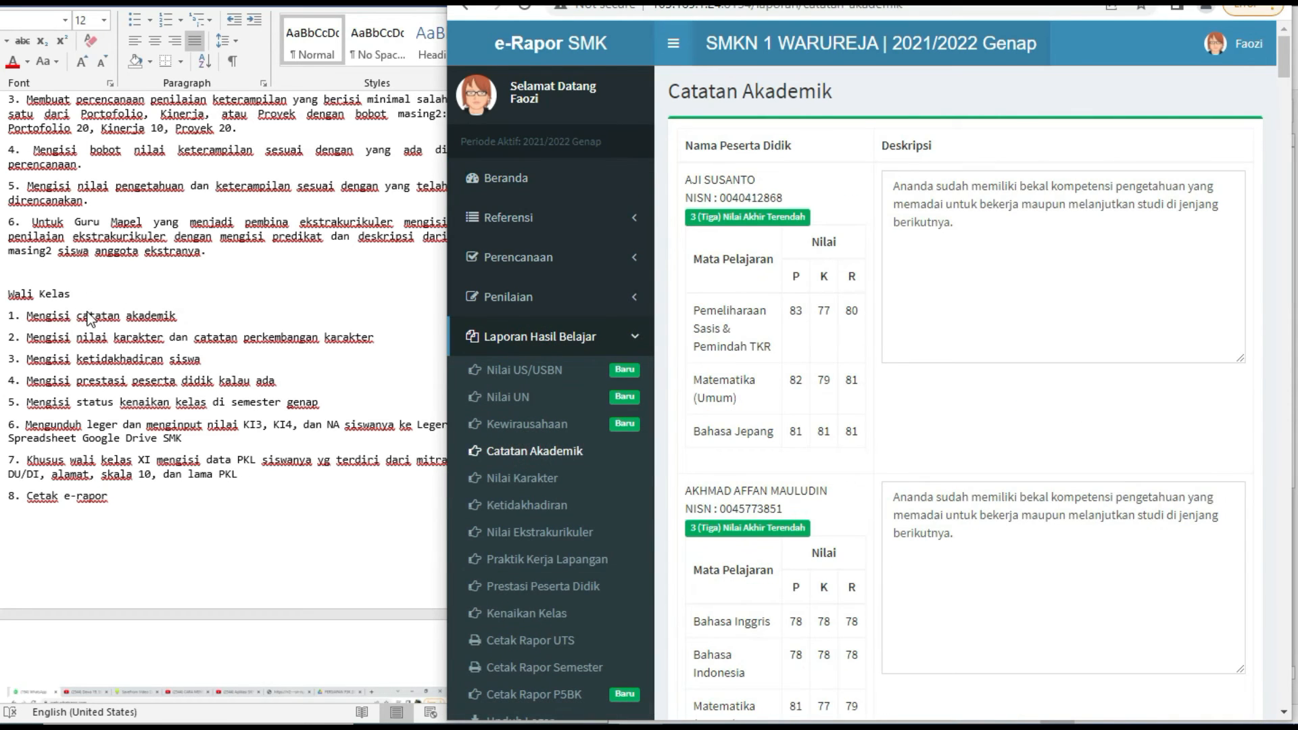
scroll(1035, 341, "down", 5)
left_click(1026, 255)
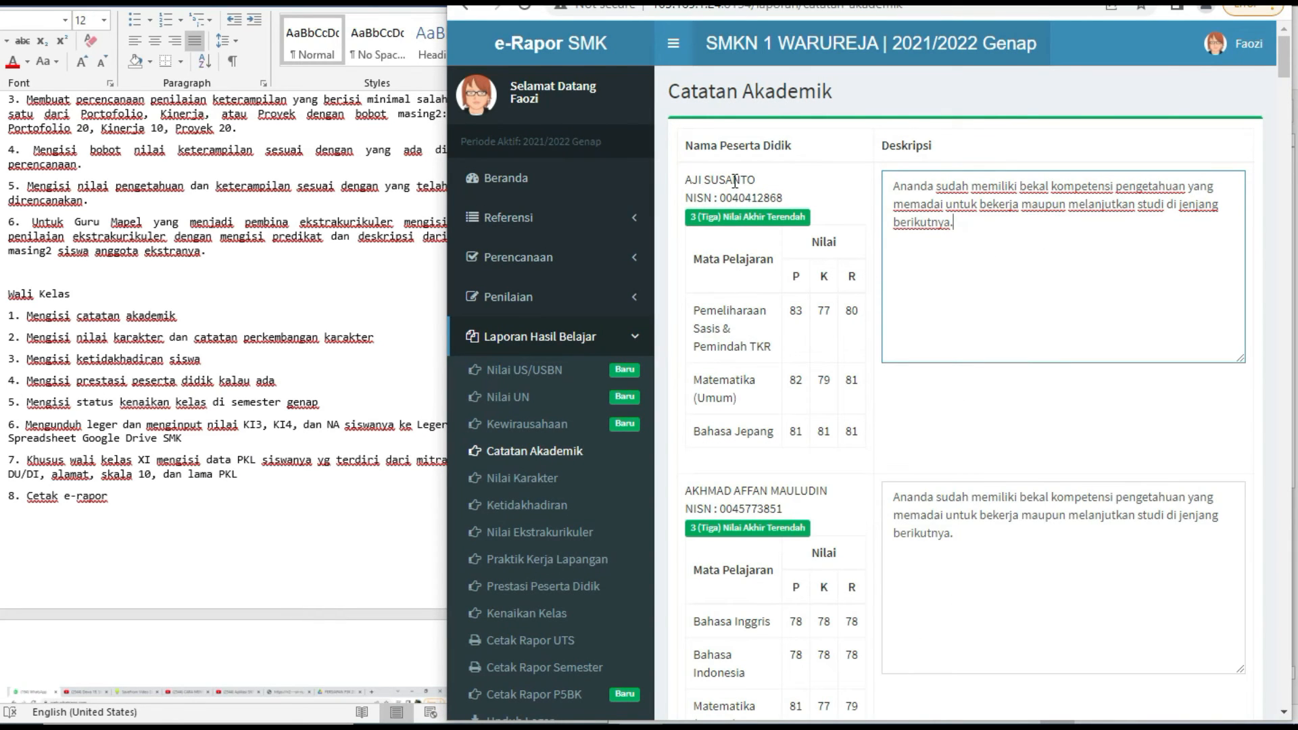
scroll(970, 251, "down", 1)
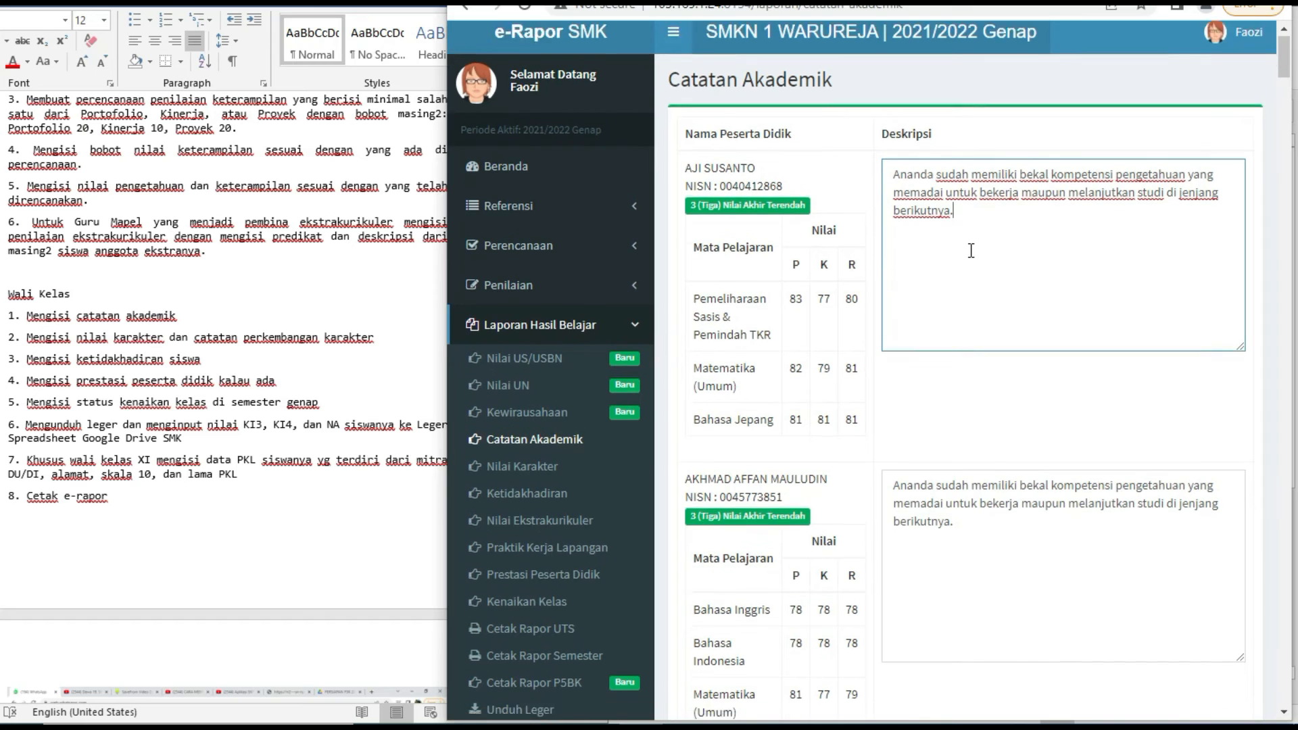
scroll(971, 251, "down", 1)
scroll(971, 251, "up", 1)
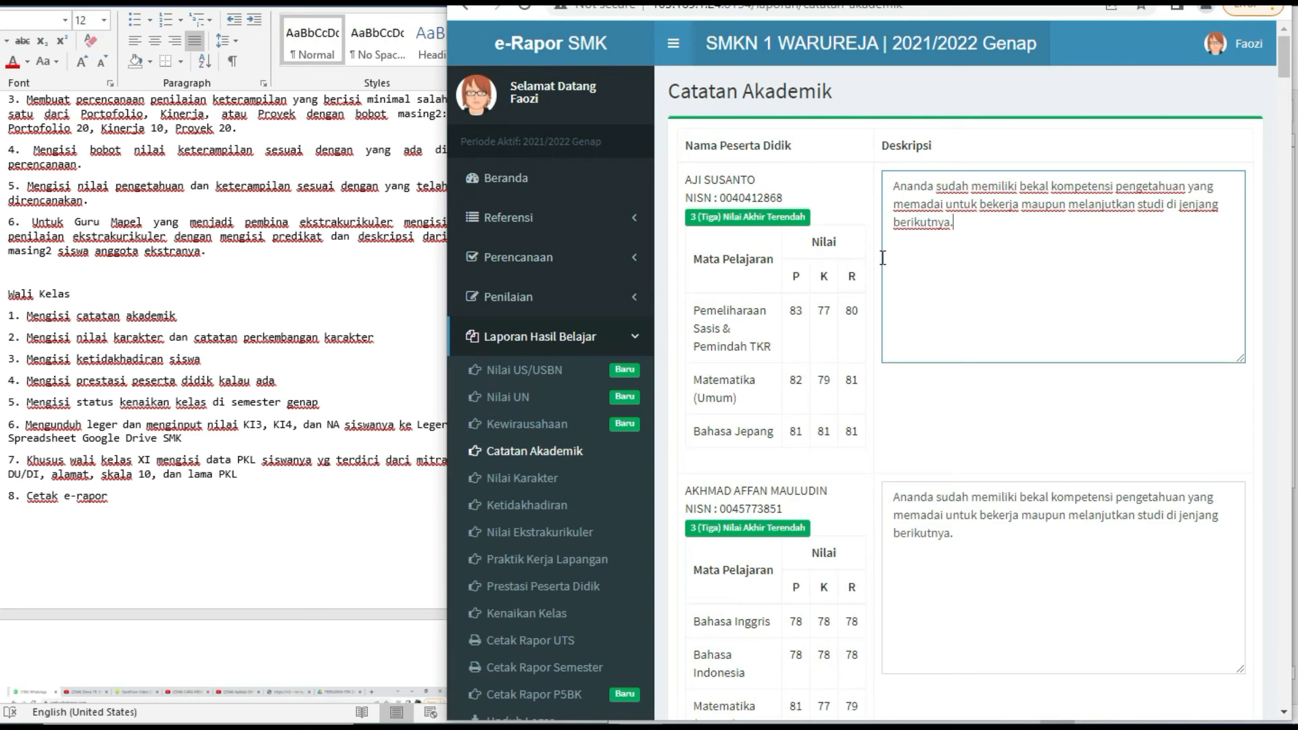
Step: Review the remaining students' academic notes through the end of the list and return to the first student
scroll(971, 327, "down", 20)
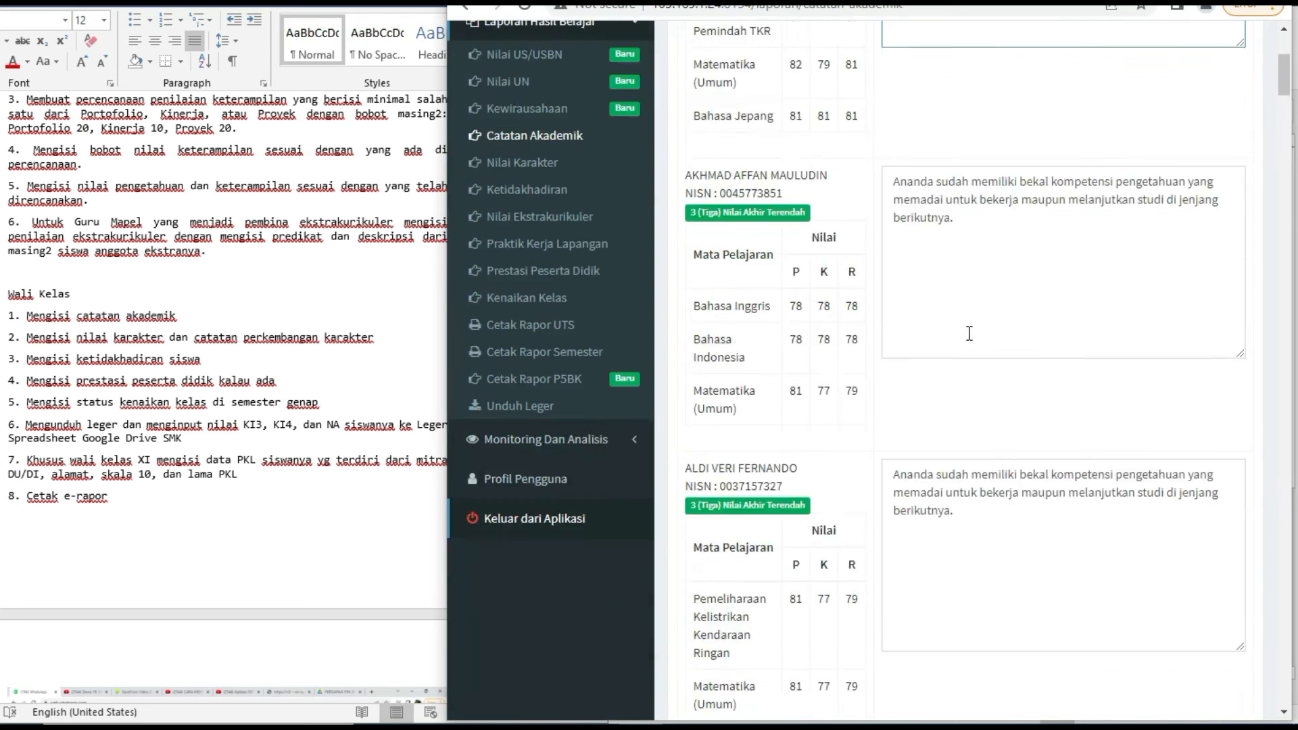
scroll(977, 349, "down", 20)
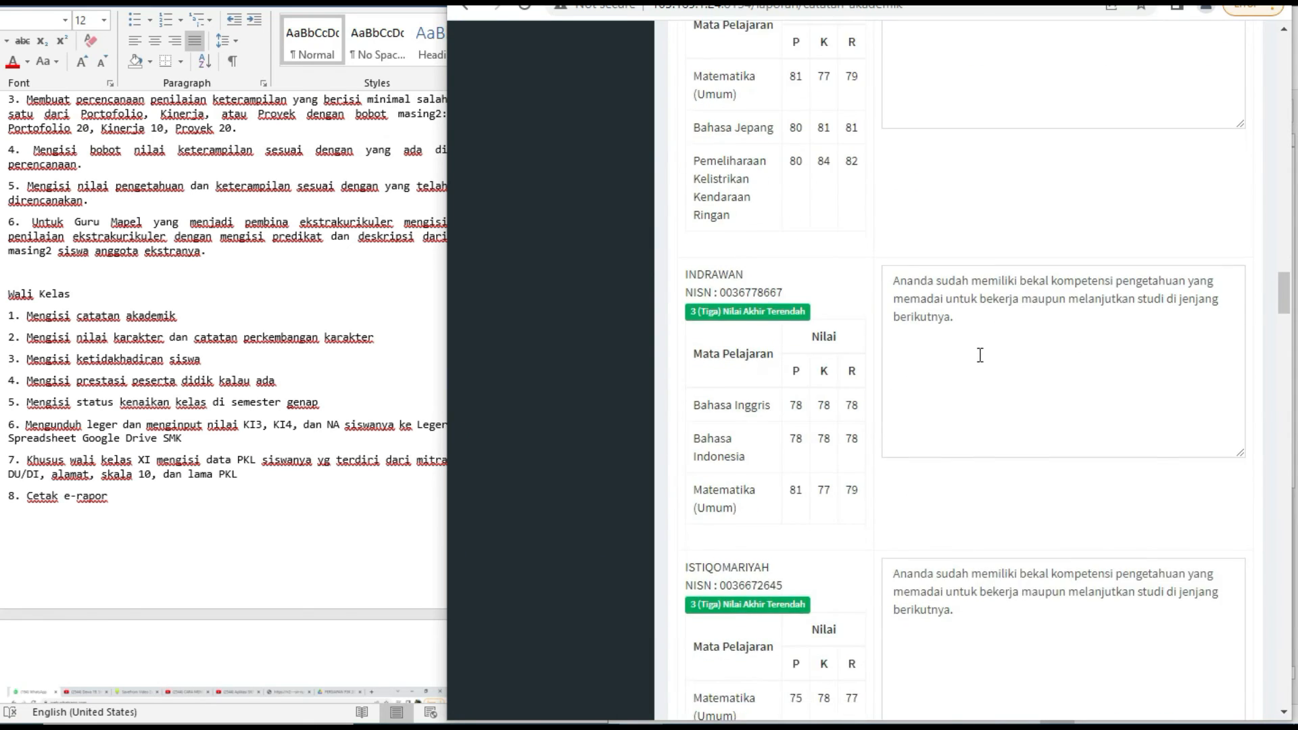
scroll(970, 373, "down", 15)
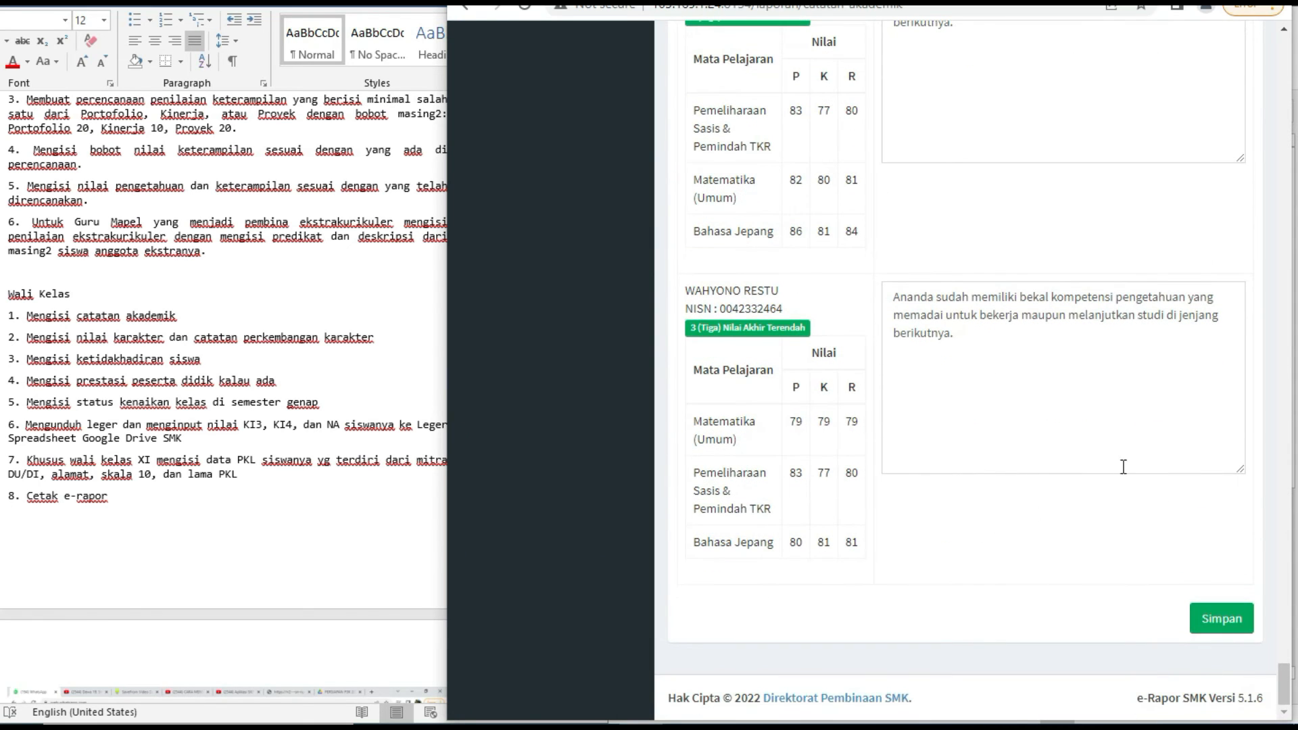
left_click_drag(1285, 679, 1290, 11)
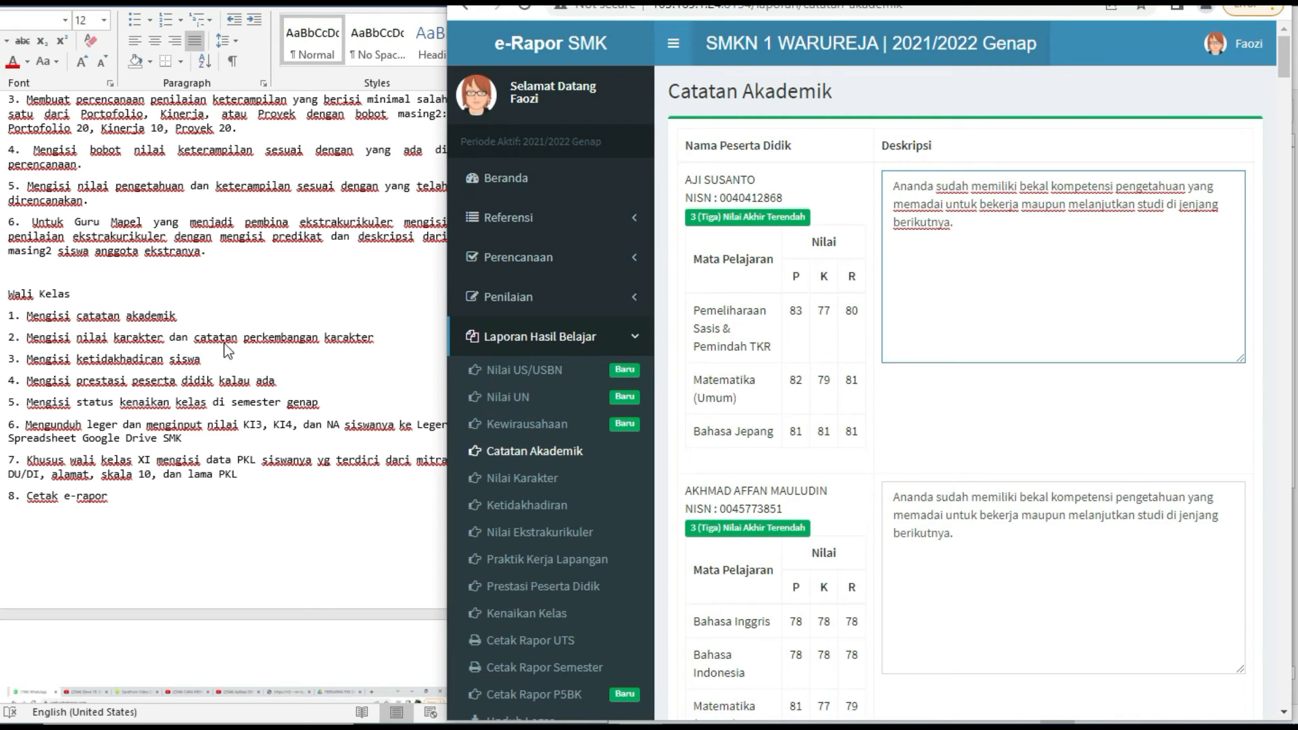
Step: Open Nilai Karakter, start a new character assessment record, and choose the first student in the list
left_click(542, 488)
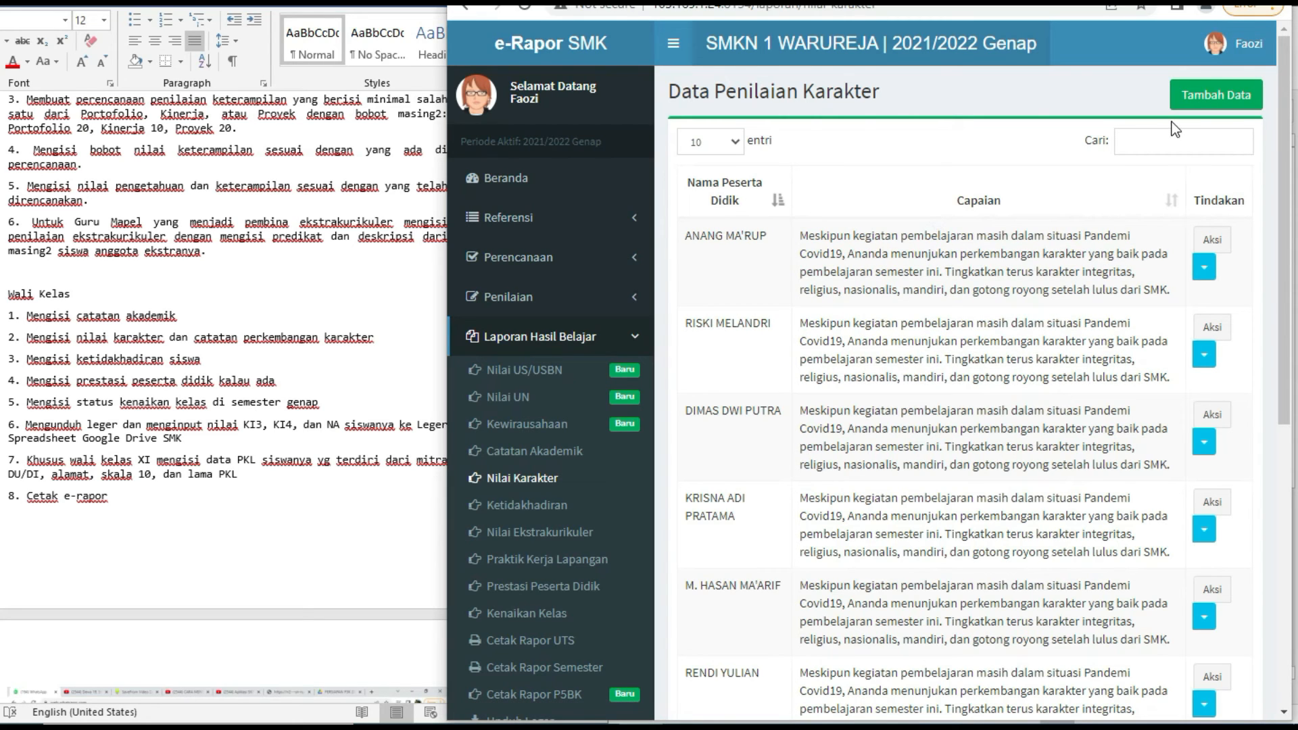
left_click(1208, 108)
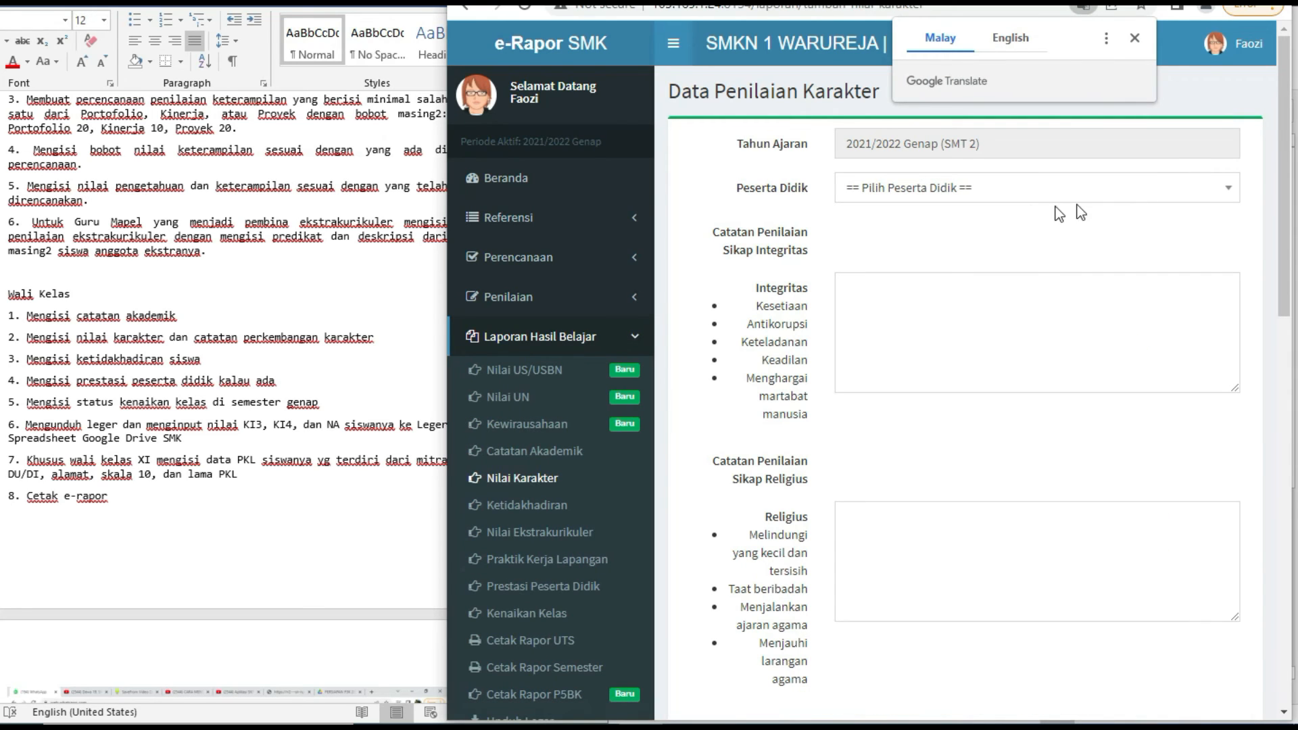
left_click(1068, 194)
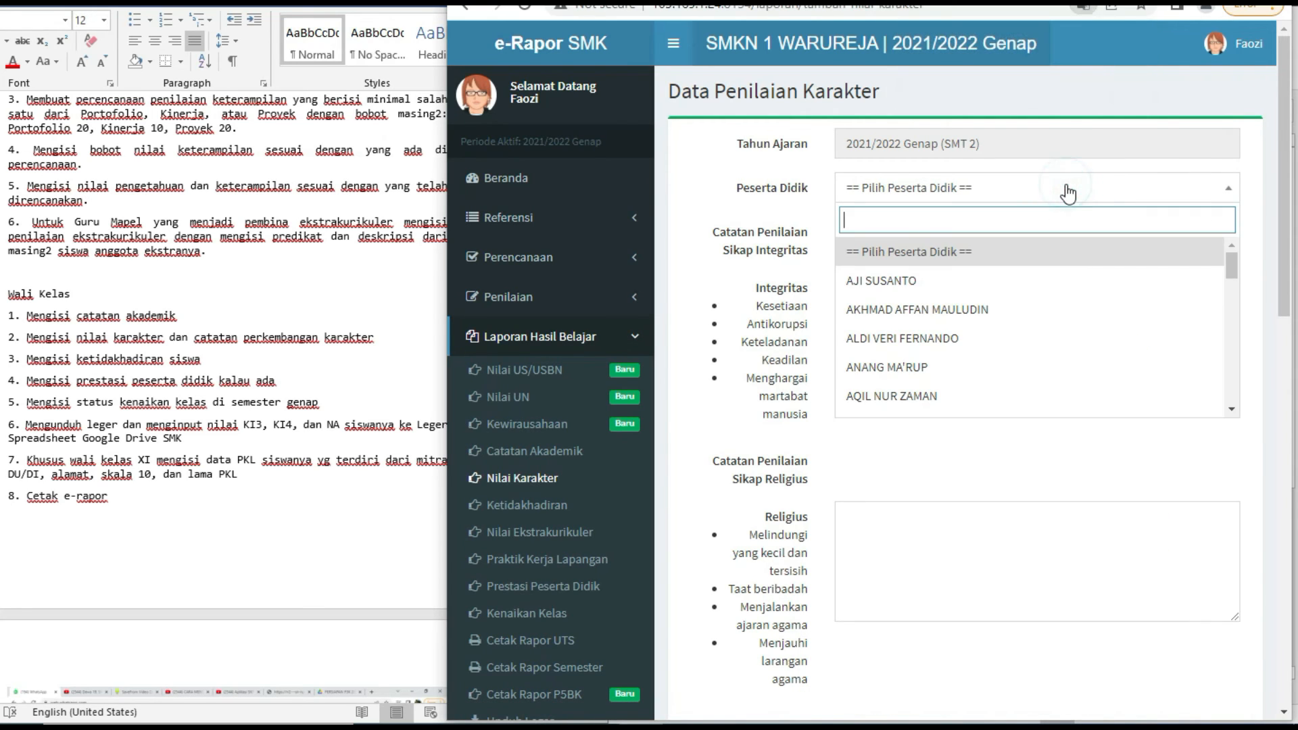
left_click(945, 278)
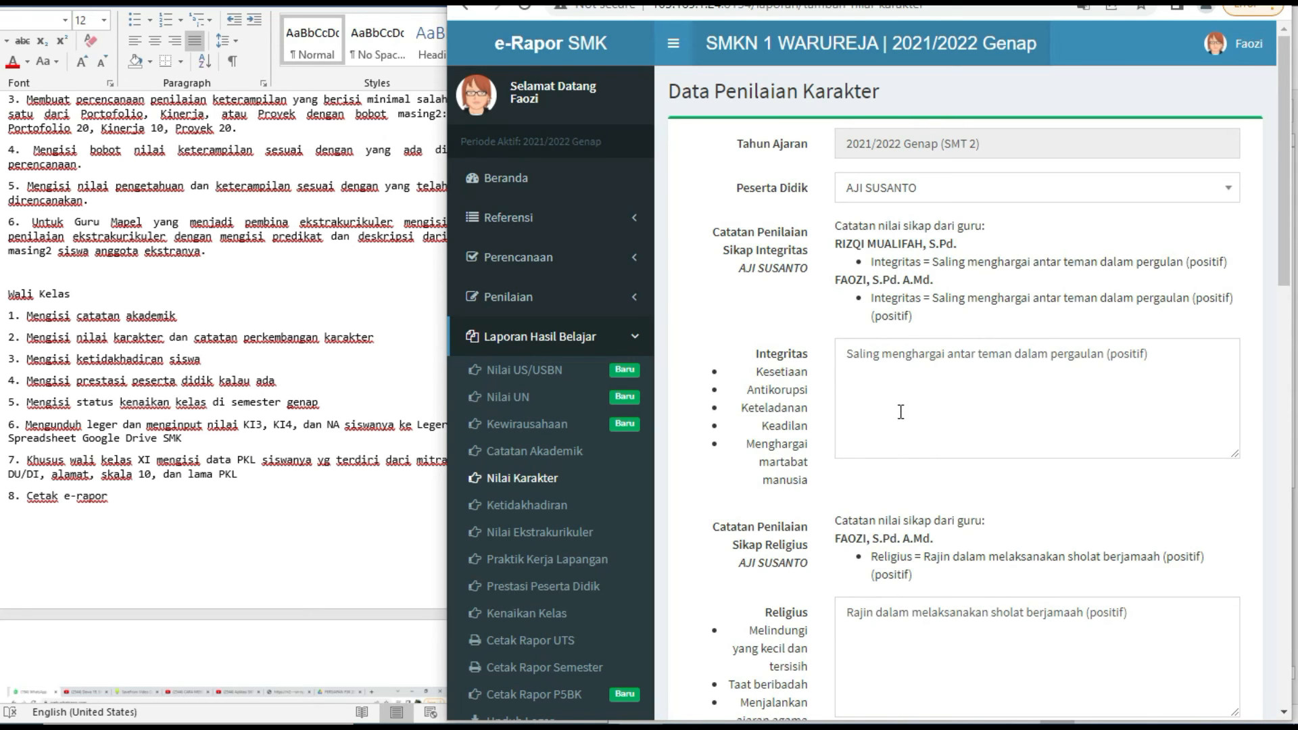
Step: Review the student's notes for each character attitude and the Catatan Perkembangan Karakter text without saving the record
scroll(1069, 344, "down", 3)
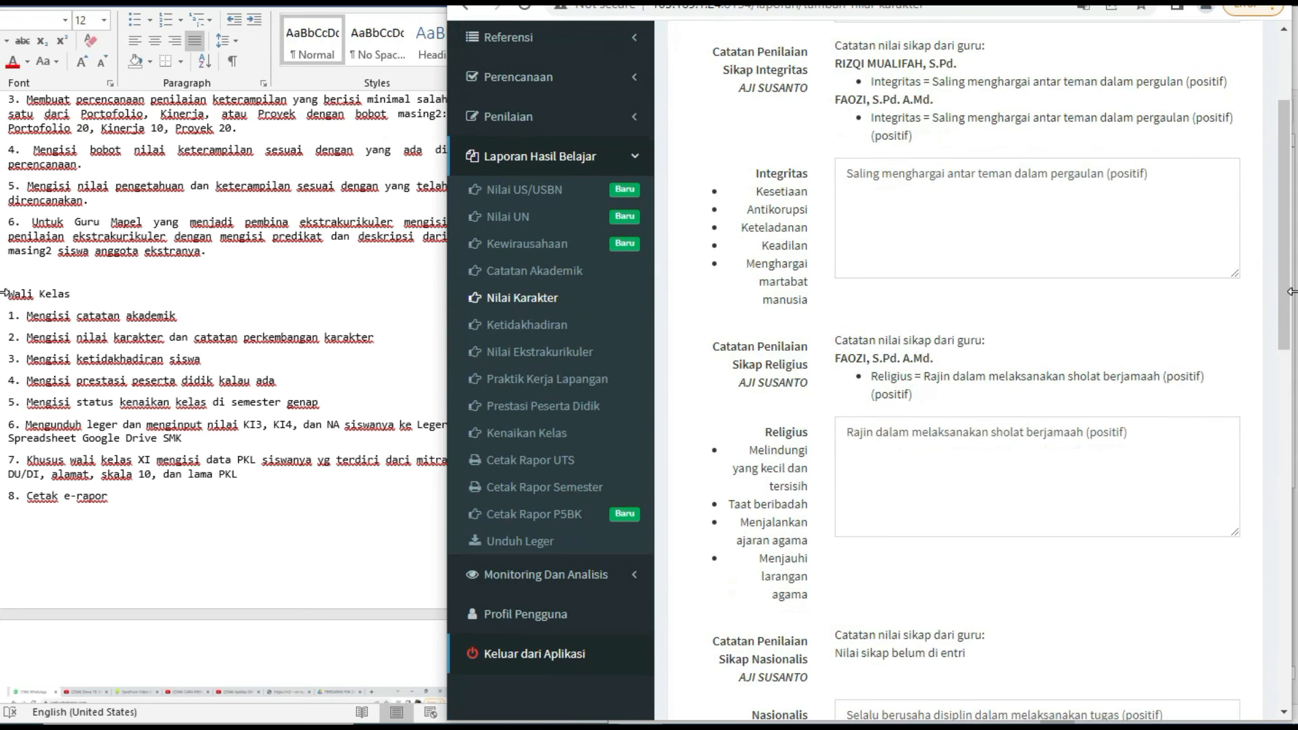
left_click_drag(1290, 312, 1282, 569)
scroll(1283, 569, "down", 5)
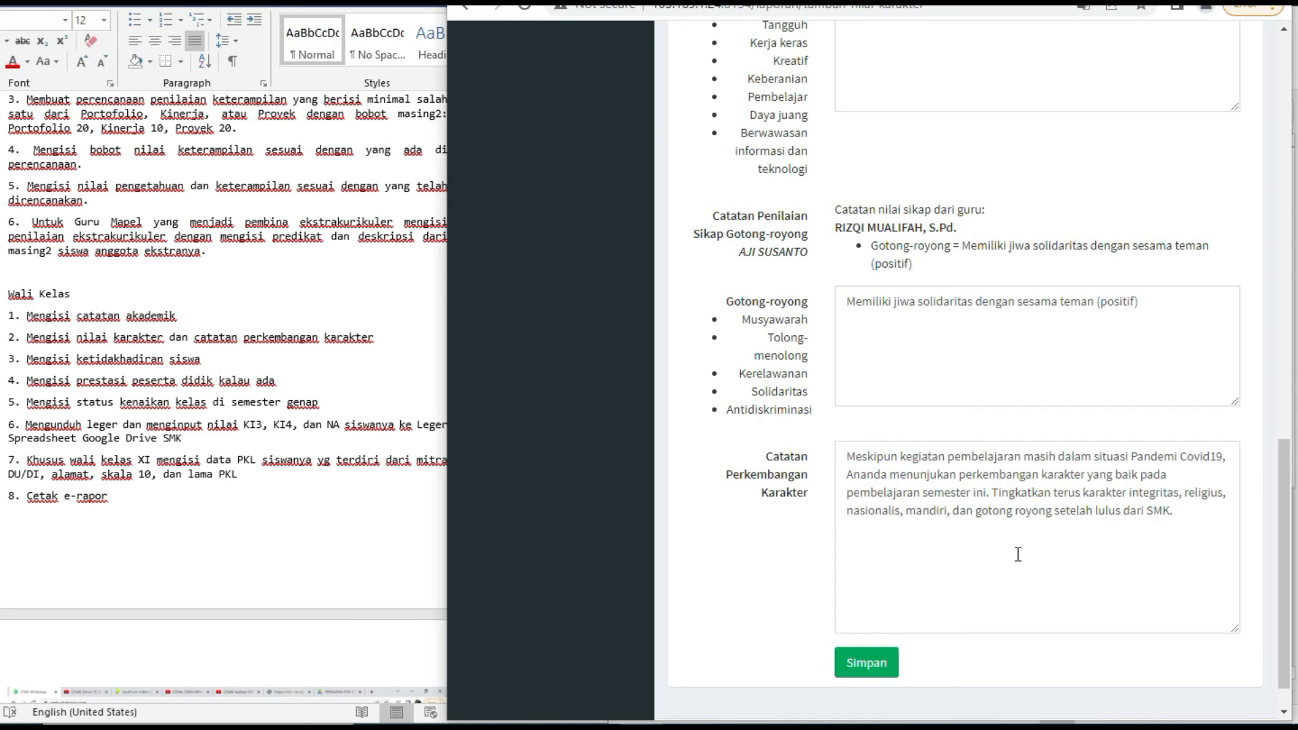
left_click(862, 462)
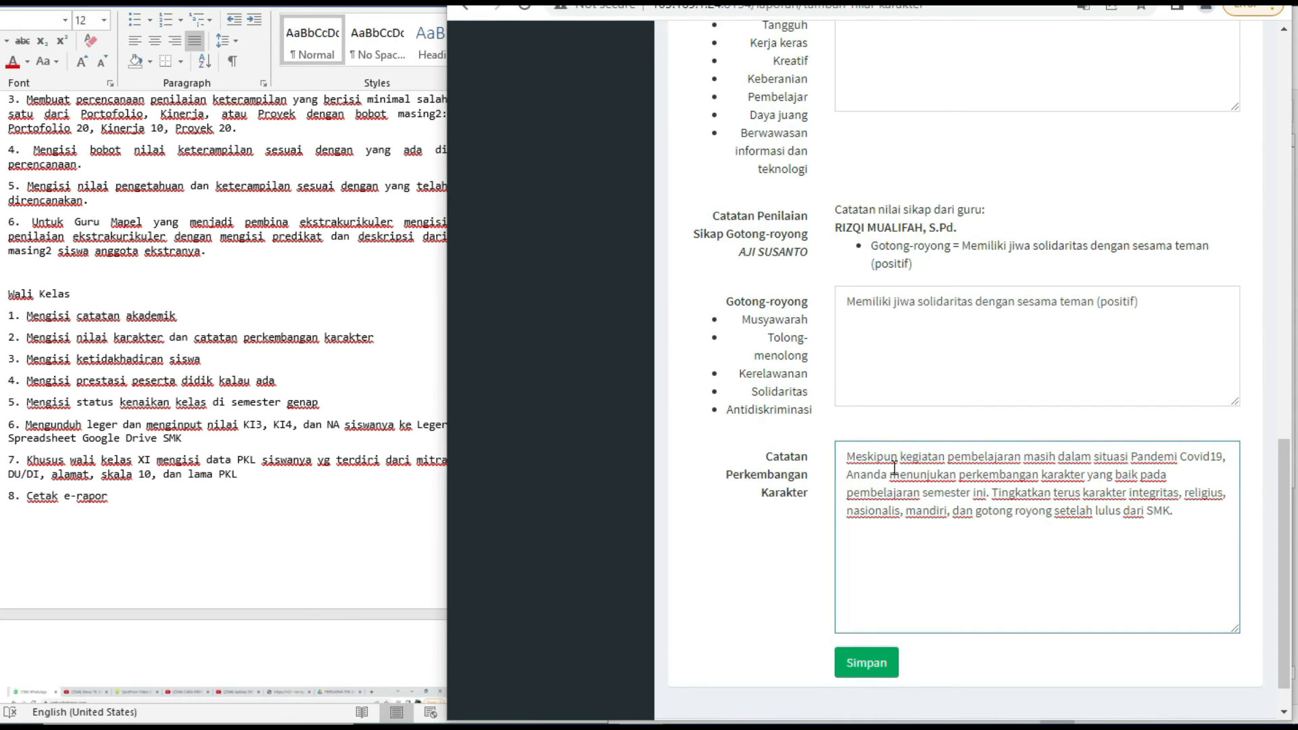
scroll(998, 331, "down", 1)
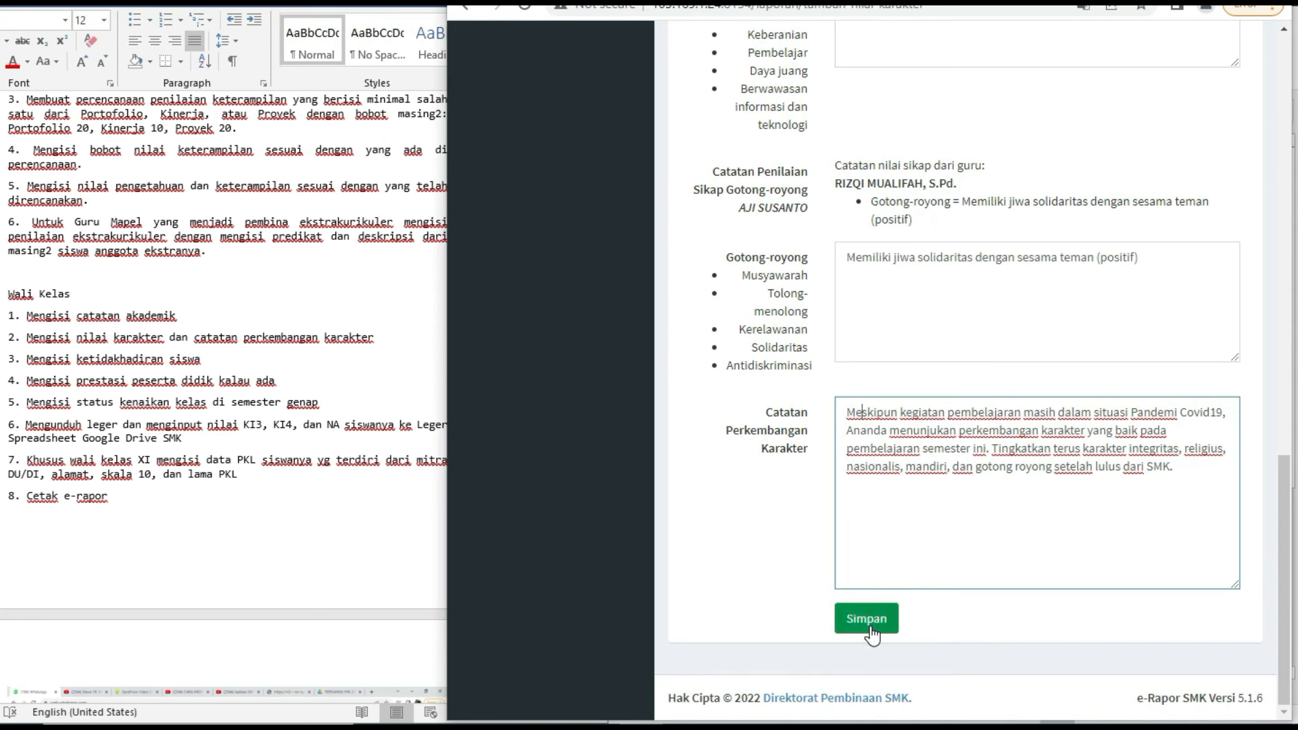
scroll(864, 403, "up", 15)
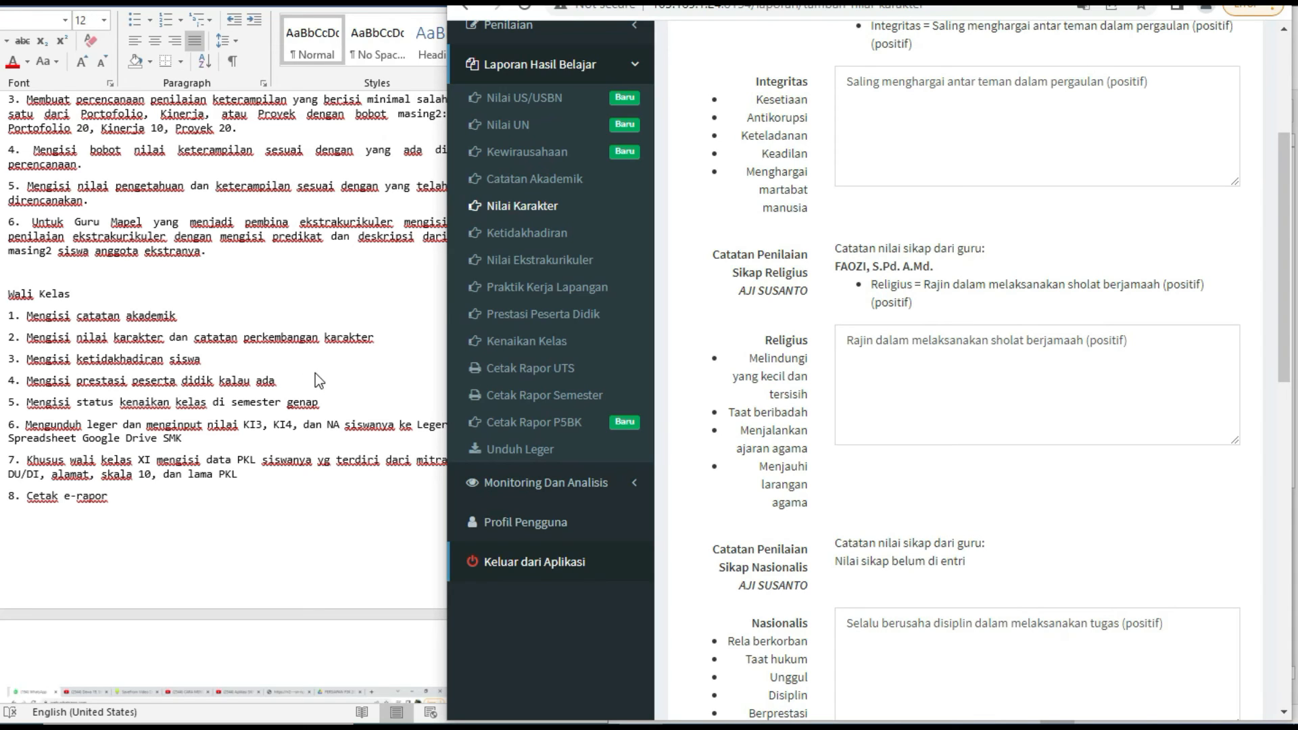
Step: Open Ketidakhadiran and review the class list's Sakit, Izin and Tanpa Keterangan absence fields
left_click(526, 235)
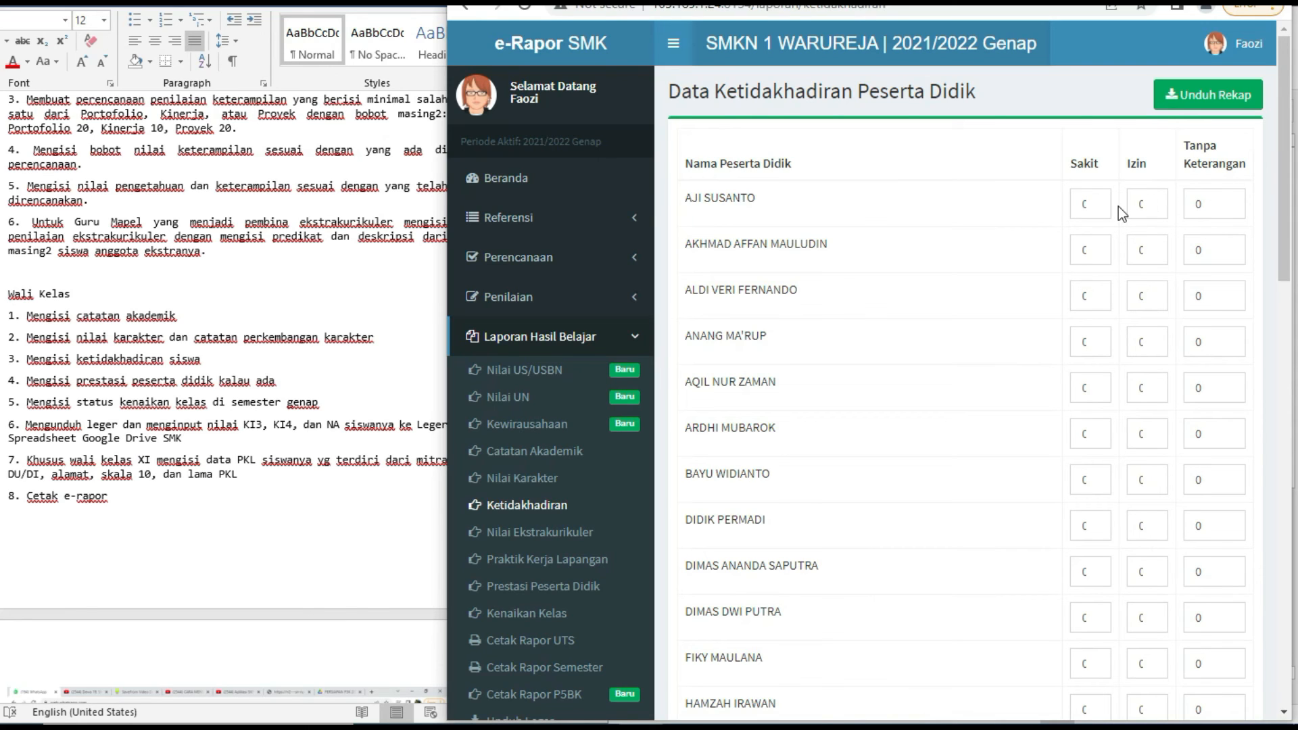
scroll(1081, 379, "down", 15)
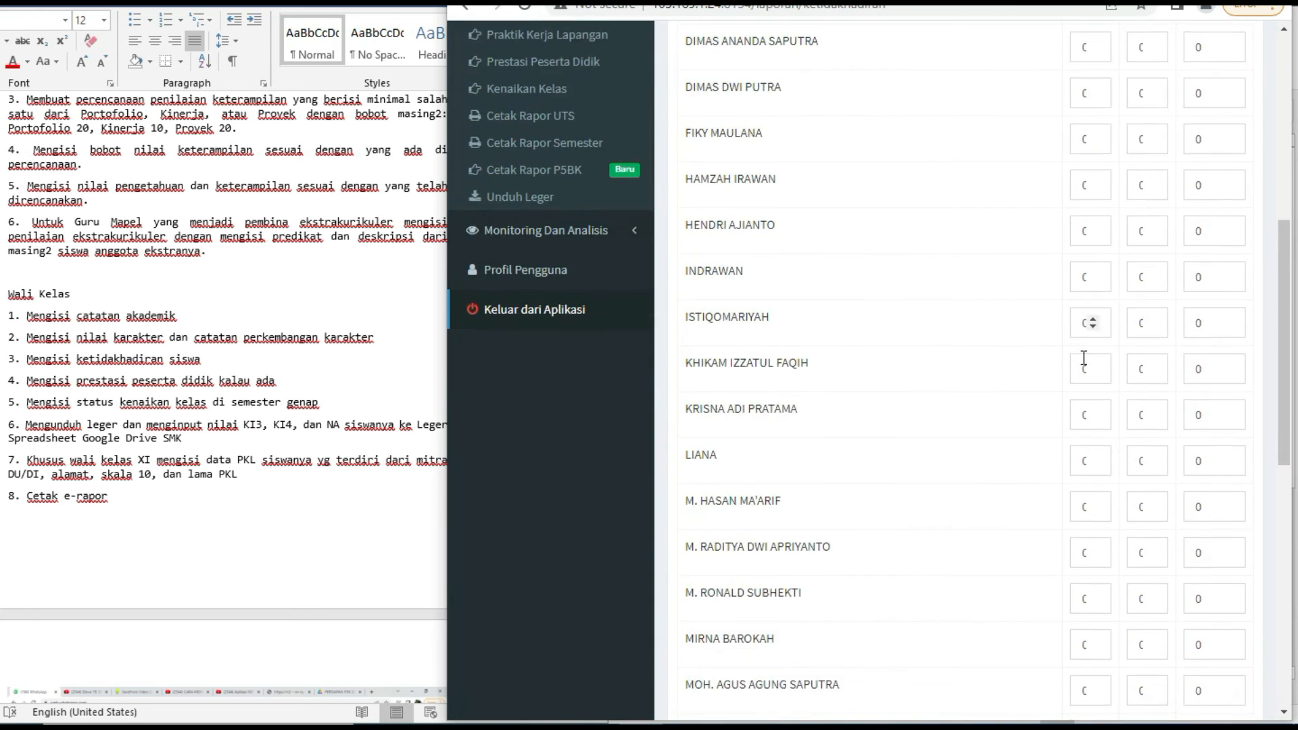
scroll(1186, 642, "down", 2)
scroll(986, 529, "up", 12)
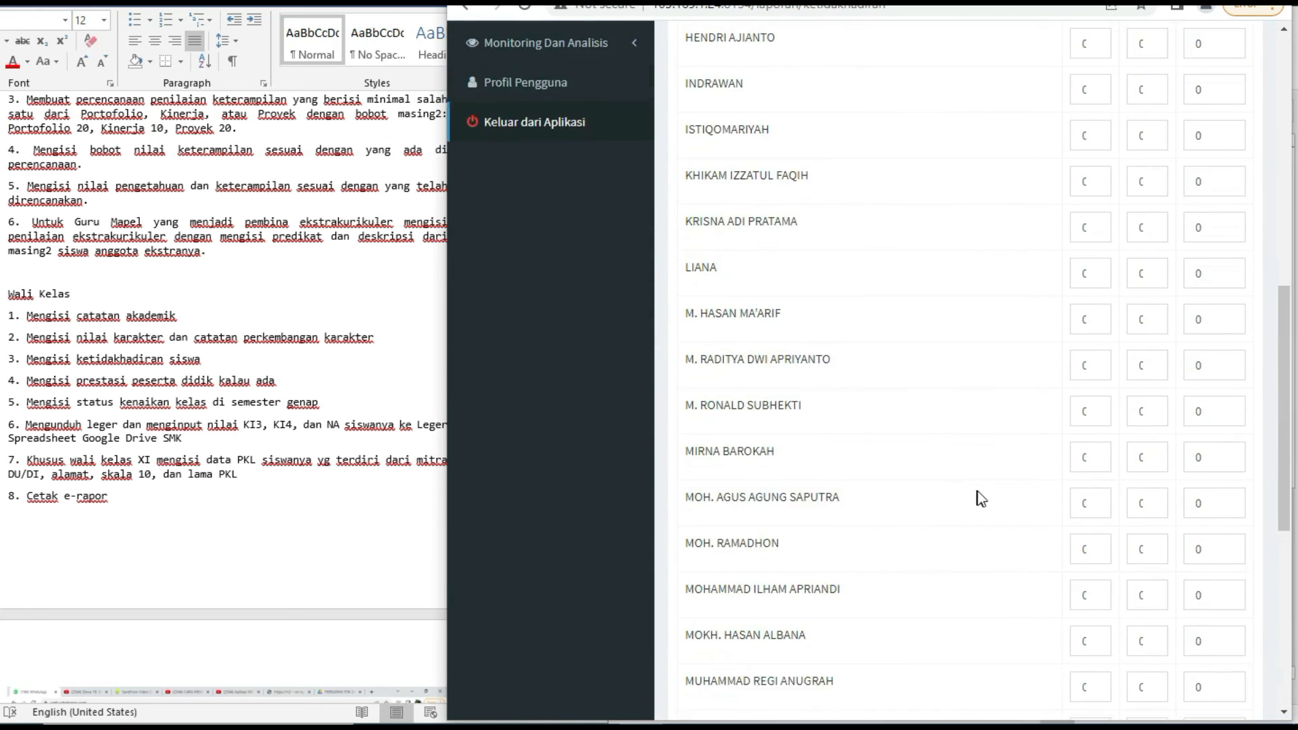
scroll(915, 310, "up", 3)
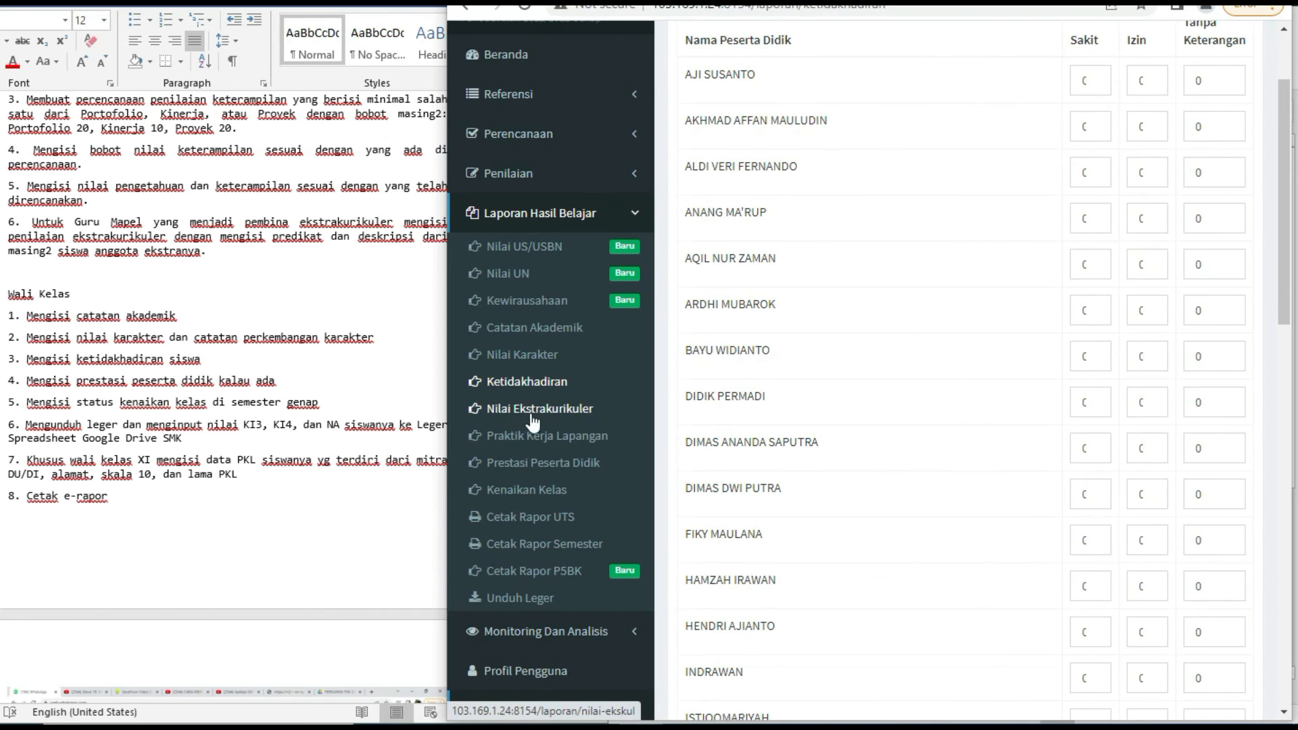
Step: Open Prestasi Peserta Didik, start a new achievement record for the first student, and examine the Jenis Prestasi options without saving
left_click(545, 465)
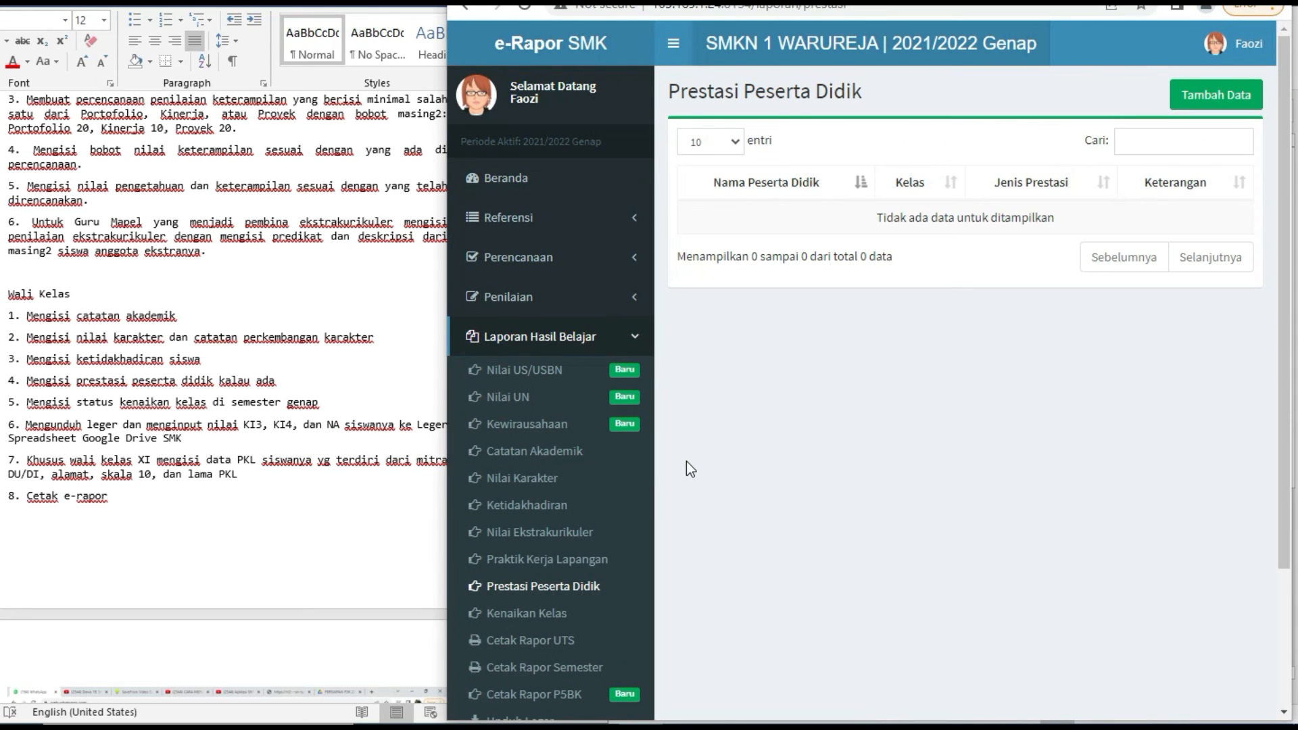
left_click(1221, 105)
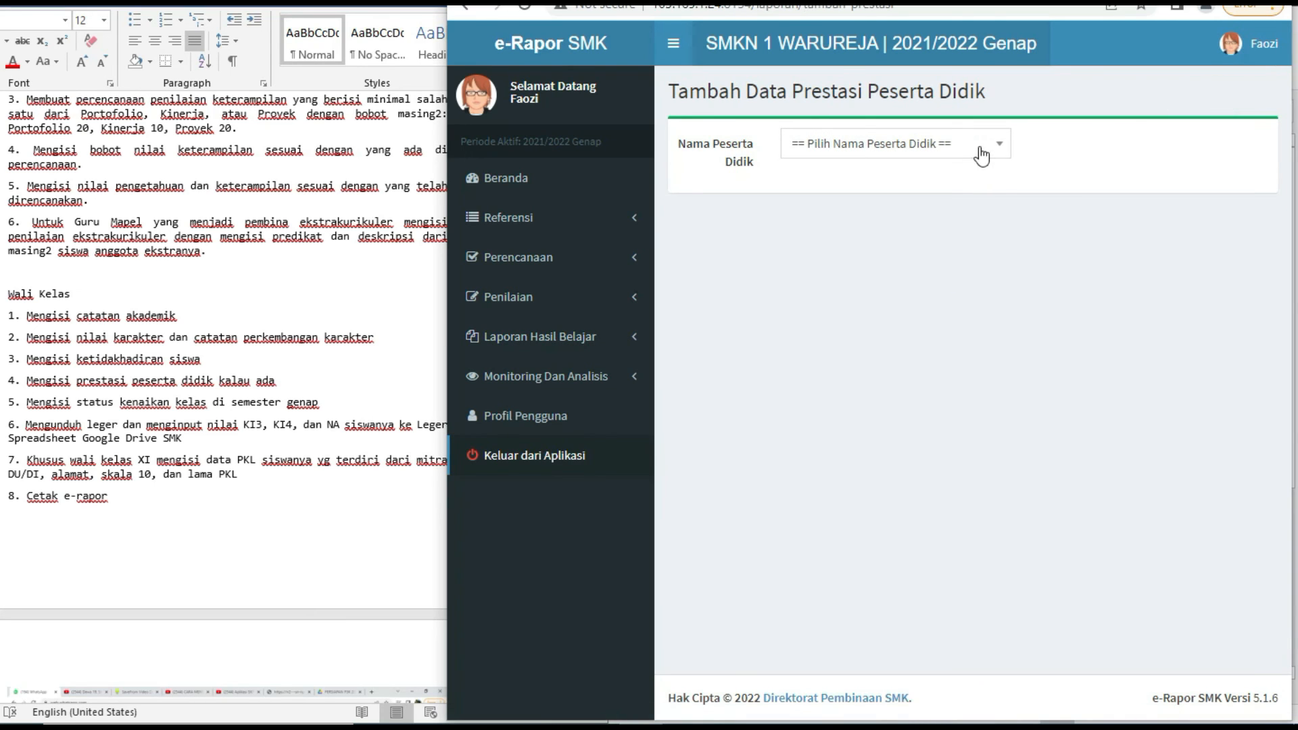
left_click(980, 156)
left_click(940, 237)
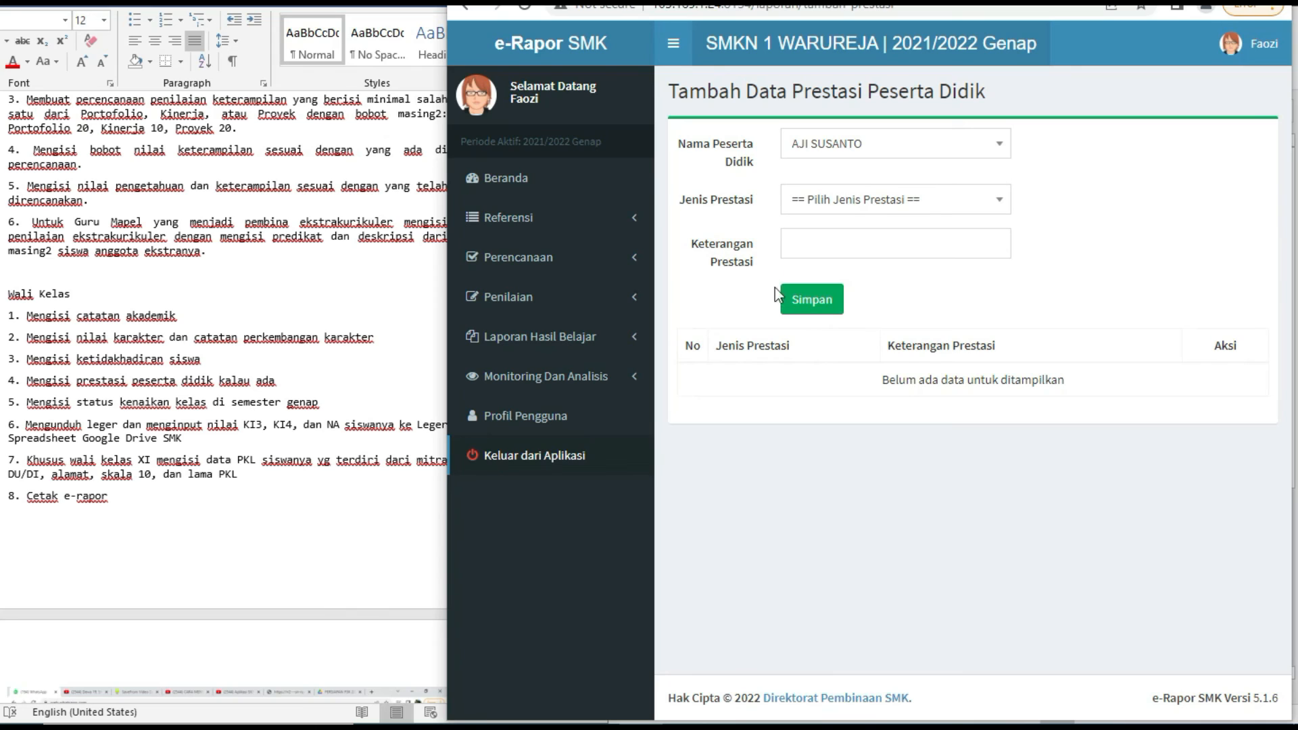
left_click(930, 202)
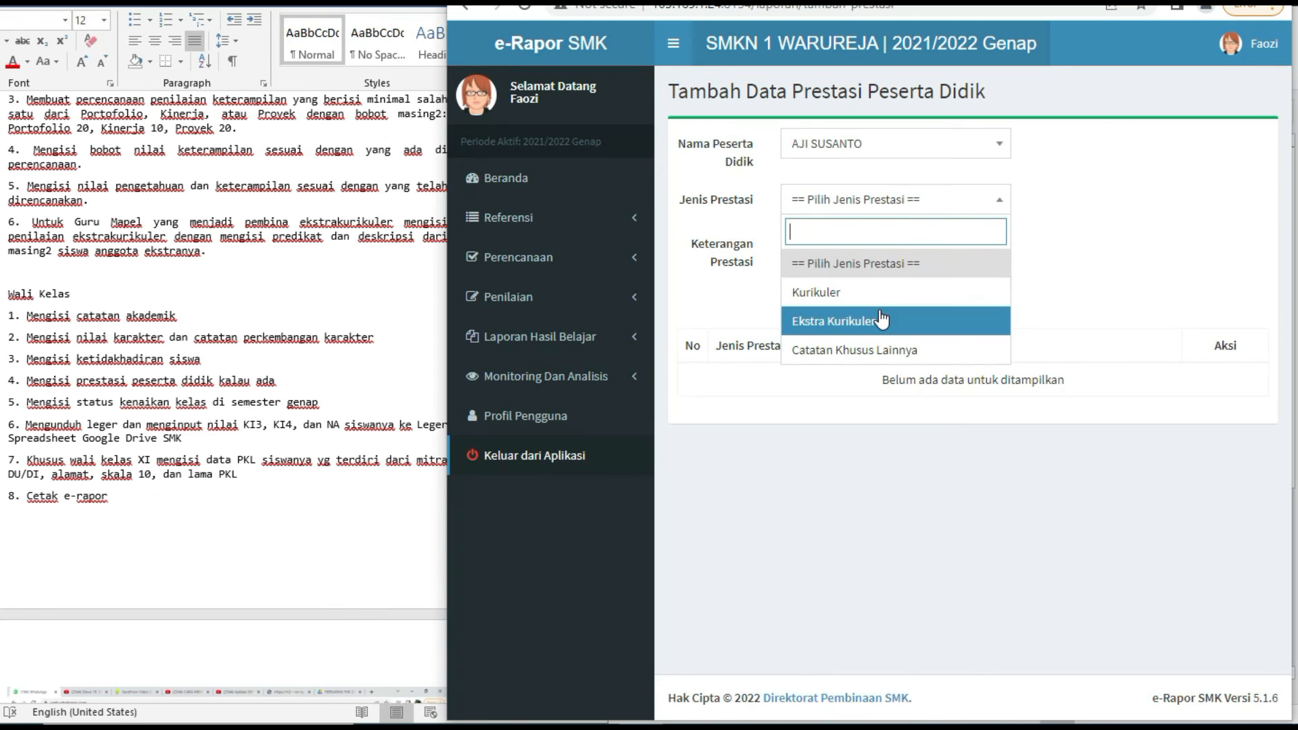
left_click(1093, 230)
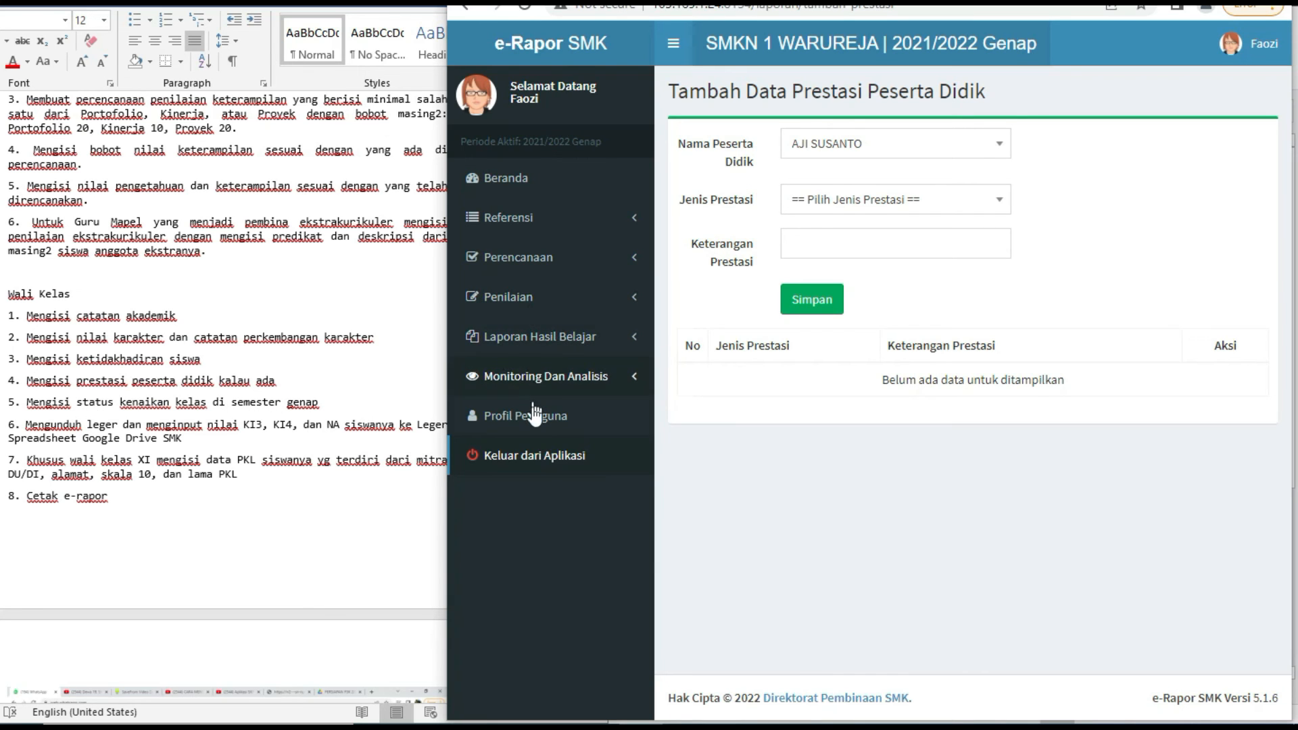
Step: Open Kenaikan Kelas and examine the first student's promotion status options and the Ke Kelas fields across the list
left_click(605, 346)
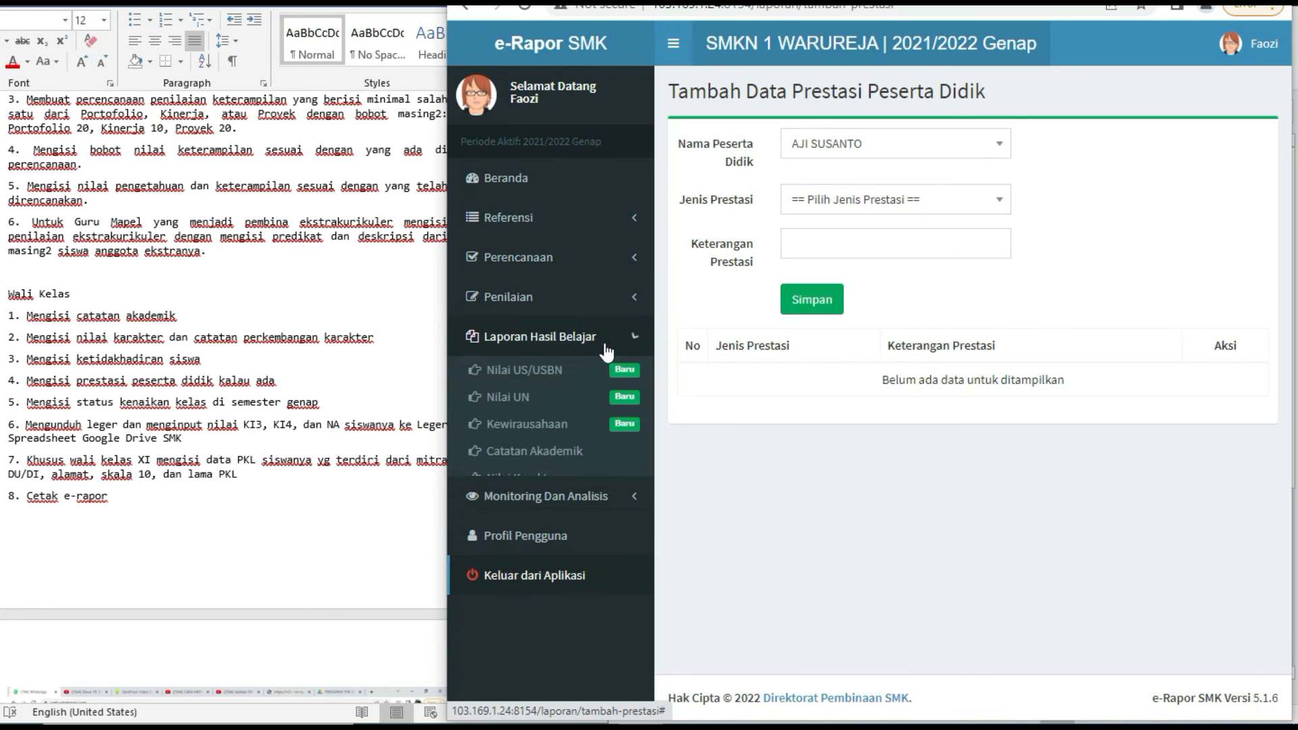
scroll(588, 473, "down", 1)
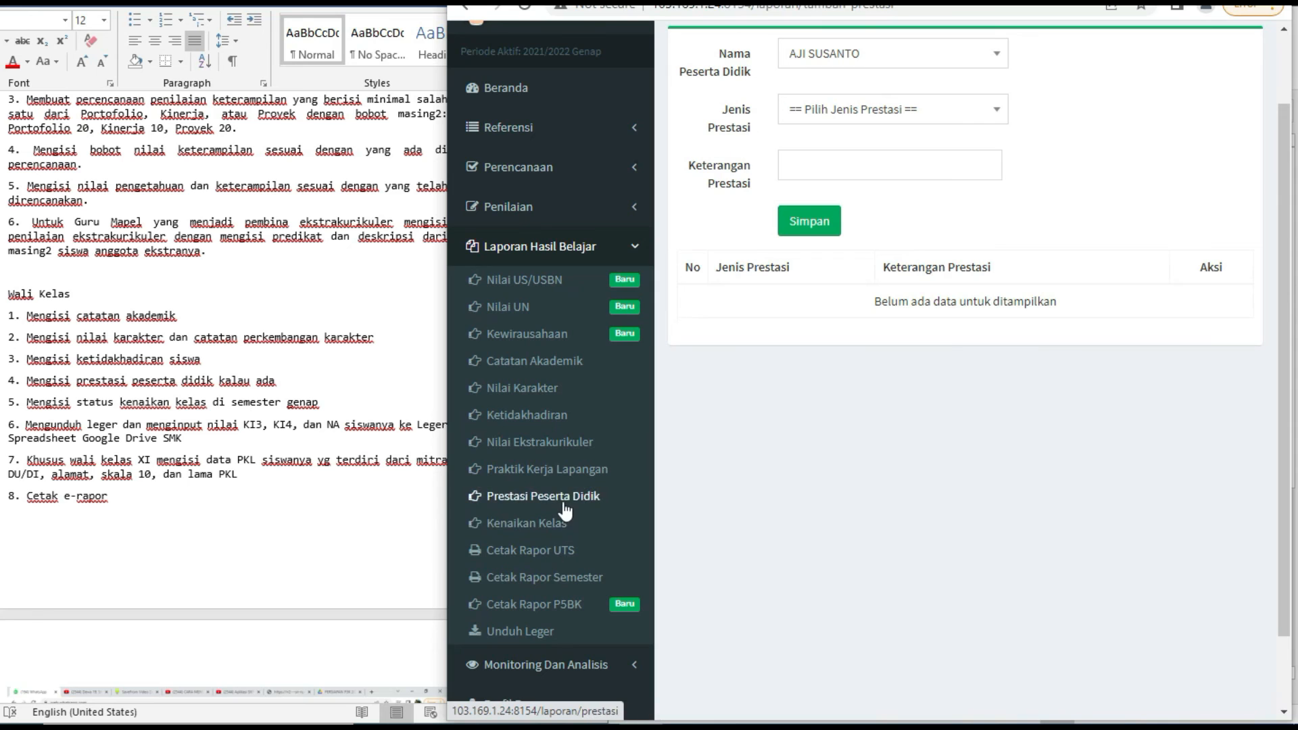
left_click(556, 530)
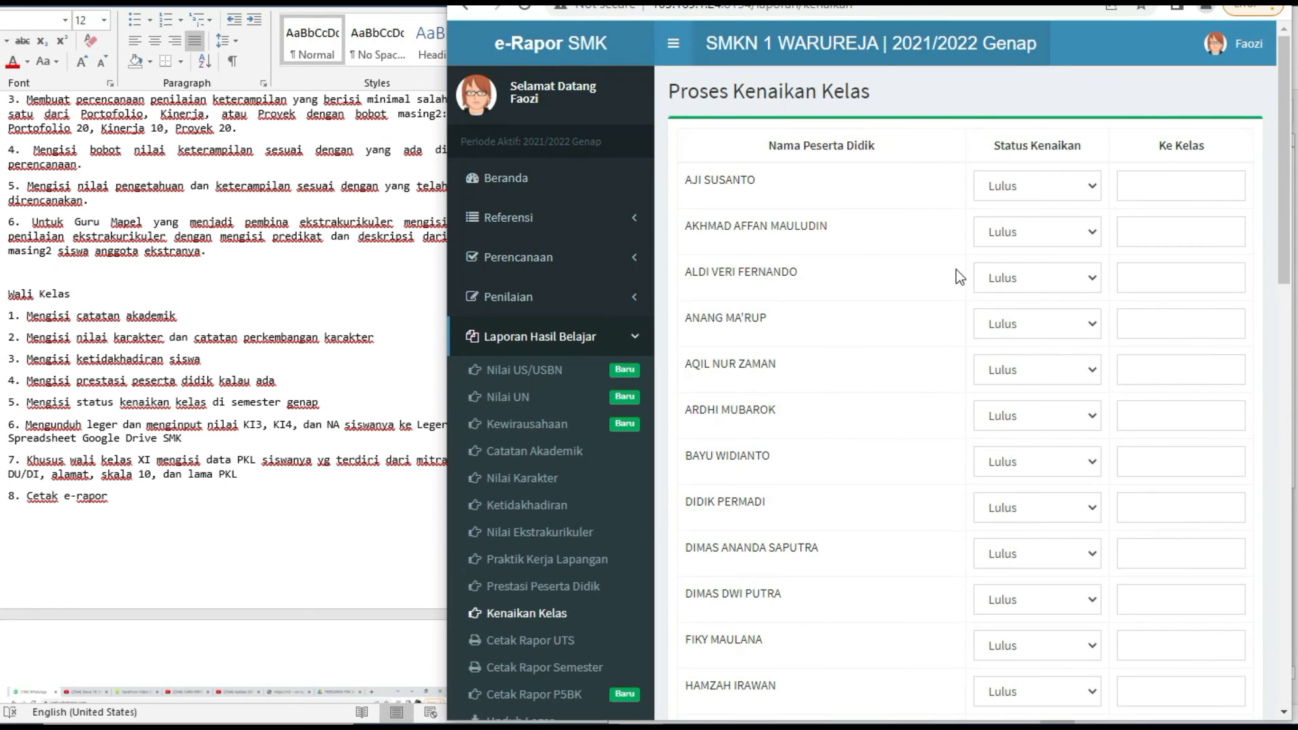
left_click(1091, 194)
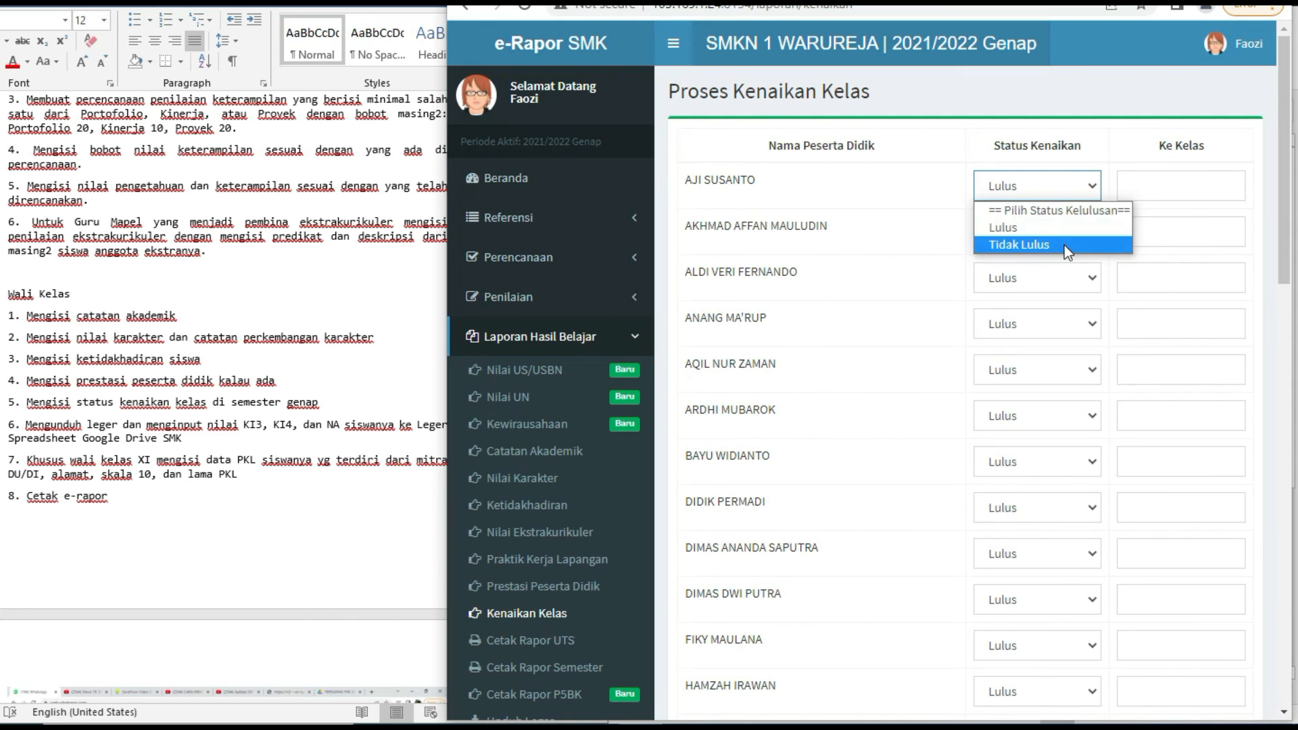
left_click(1093, 182)
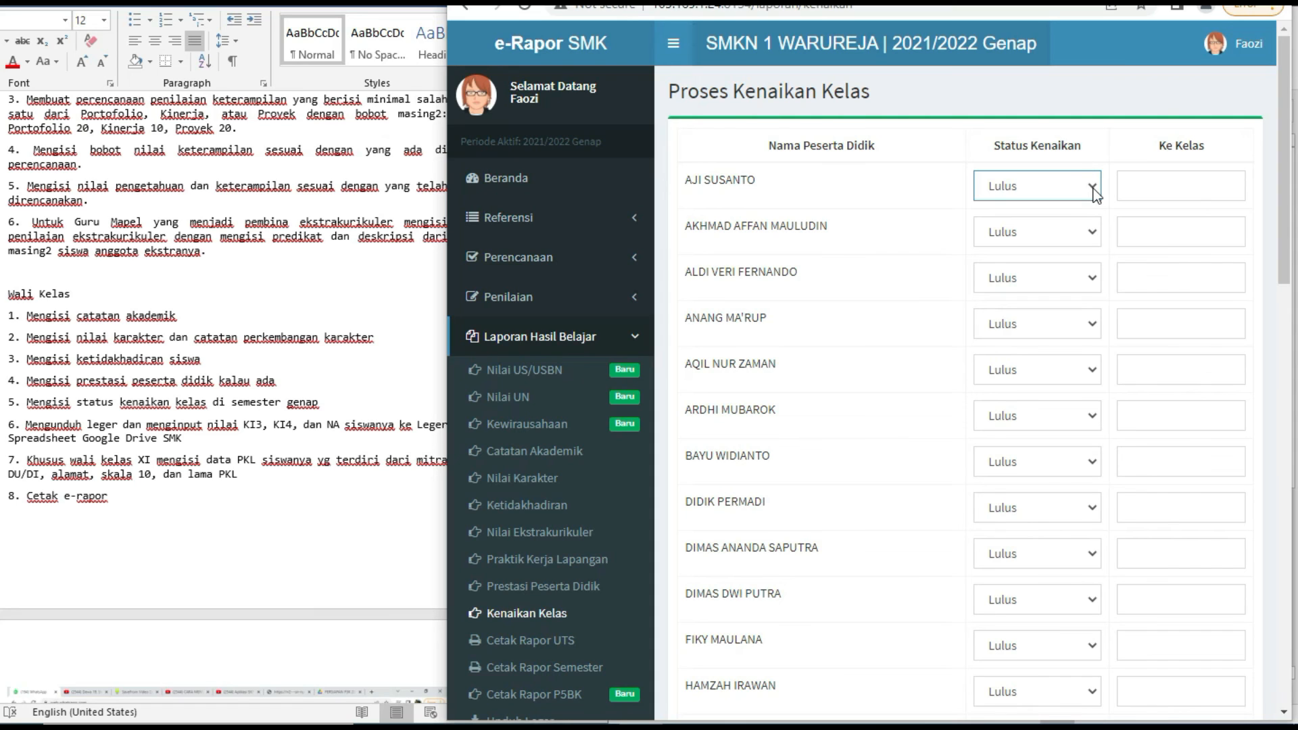
left_click(1175, 191)
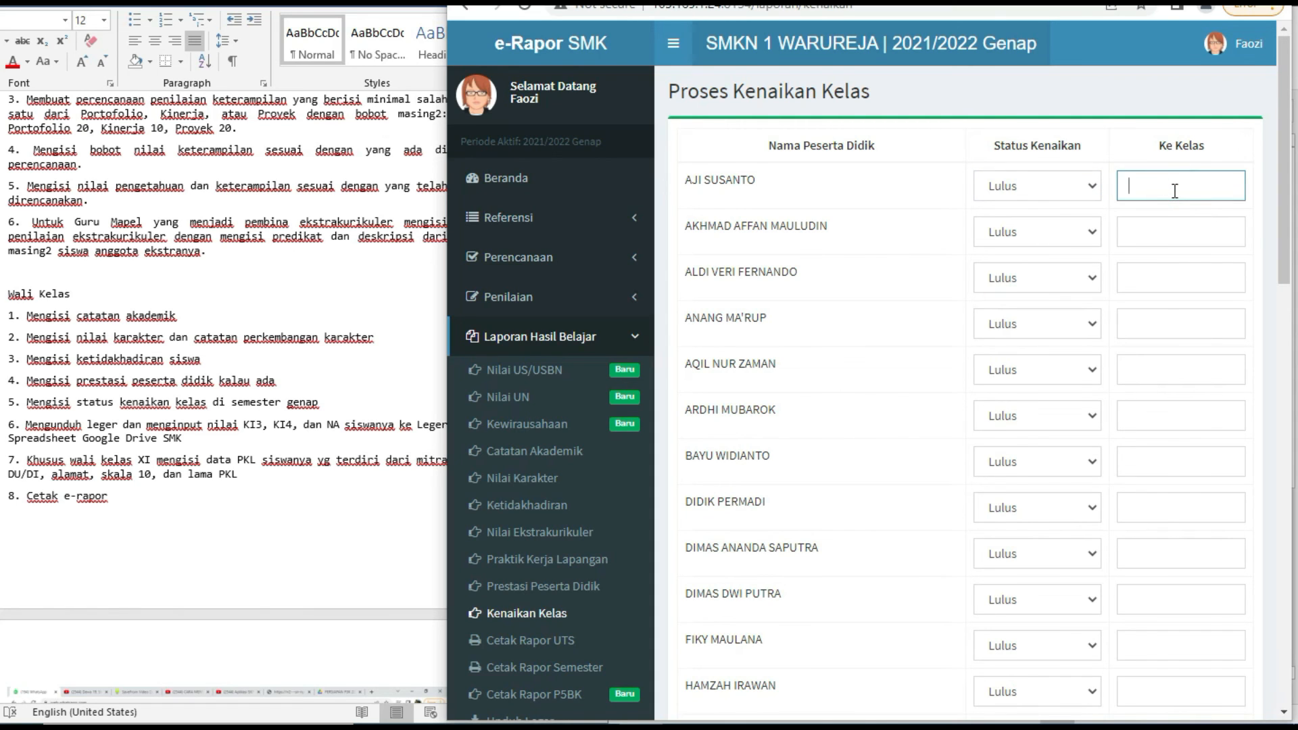
scroll(1054, 298, "down", 15)
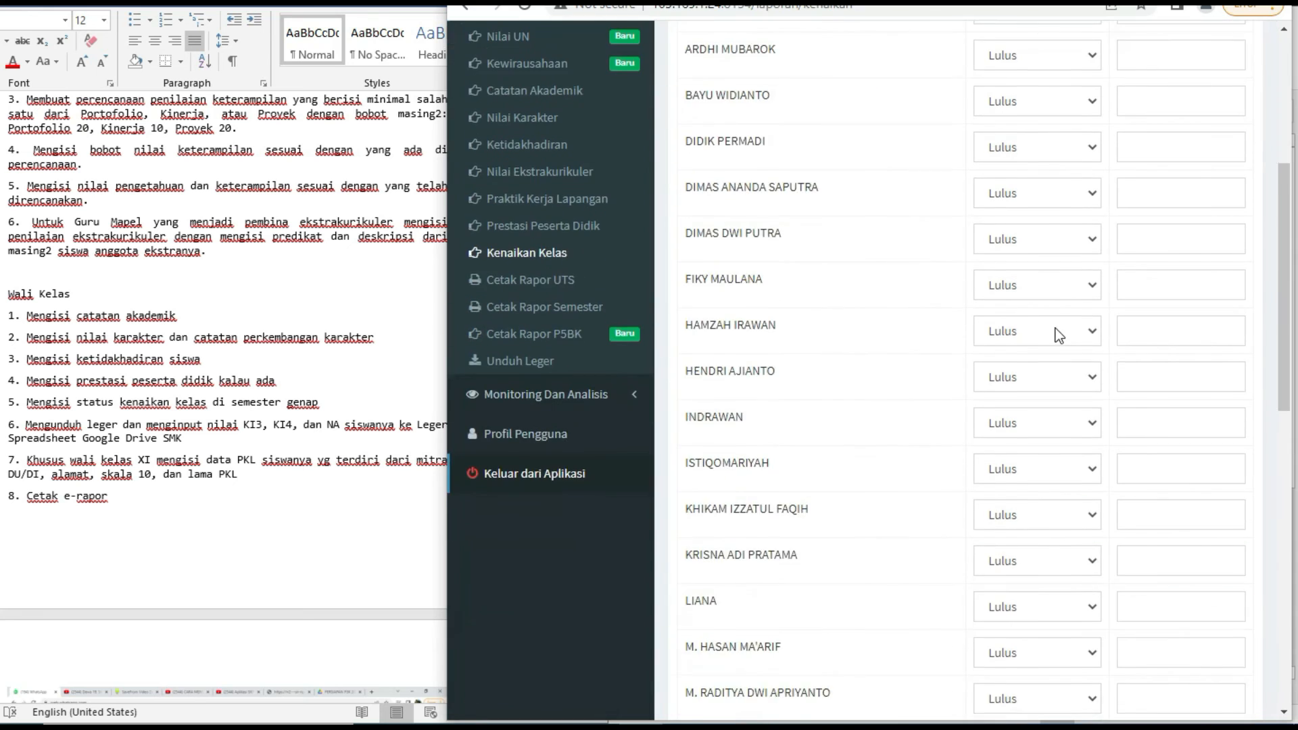
scroll(1056, 376, "up", 13)
scroll(1052, 378, "up", 2)
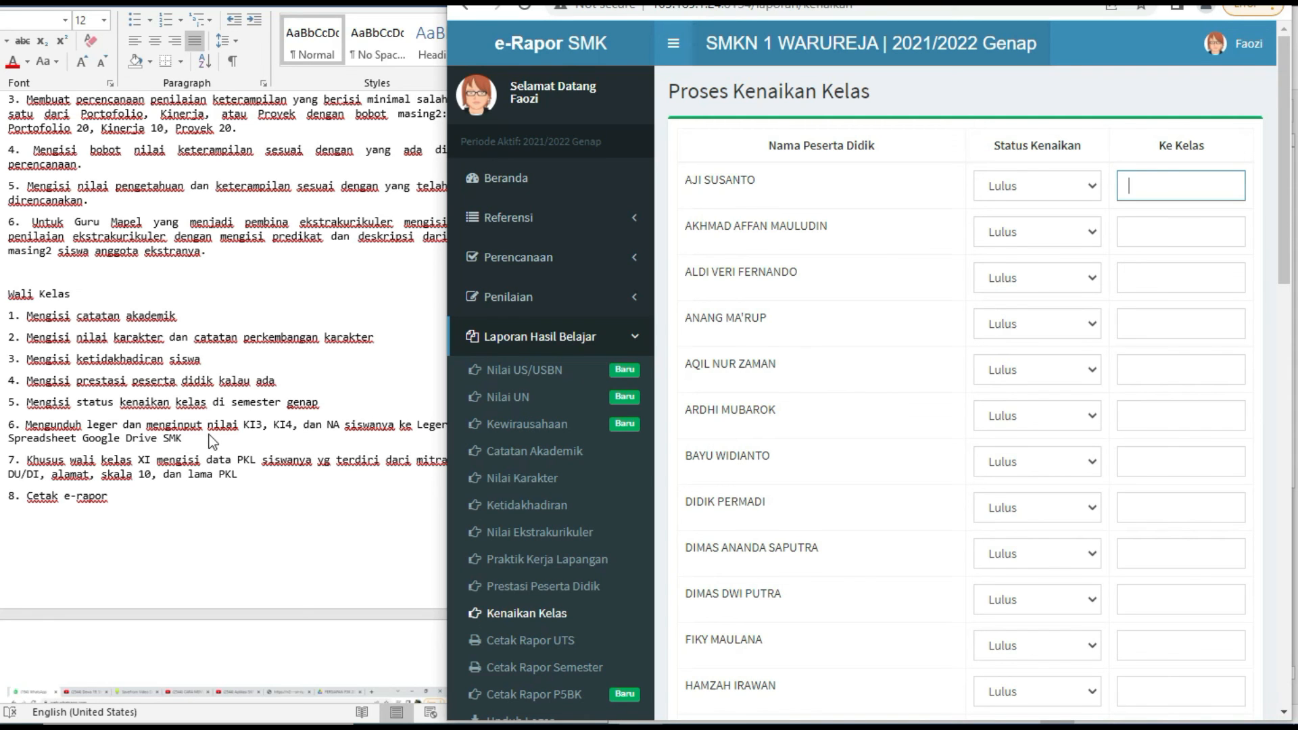
Step: Open Praktik Kerja Lapangan and look through the first student's Mitra DU/DI choices without selecting one
scroll(513, 527, "down", 4)
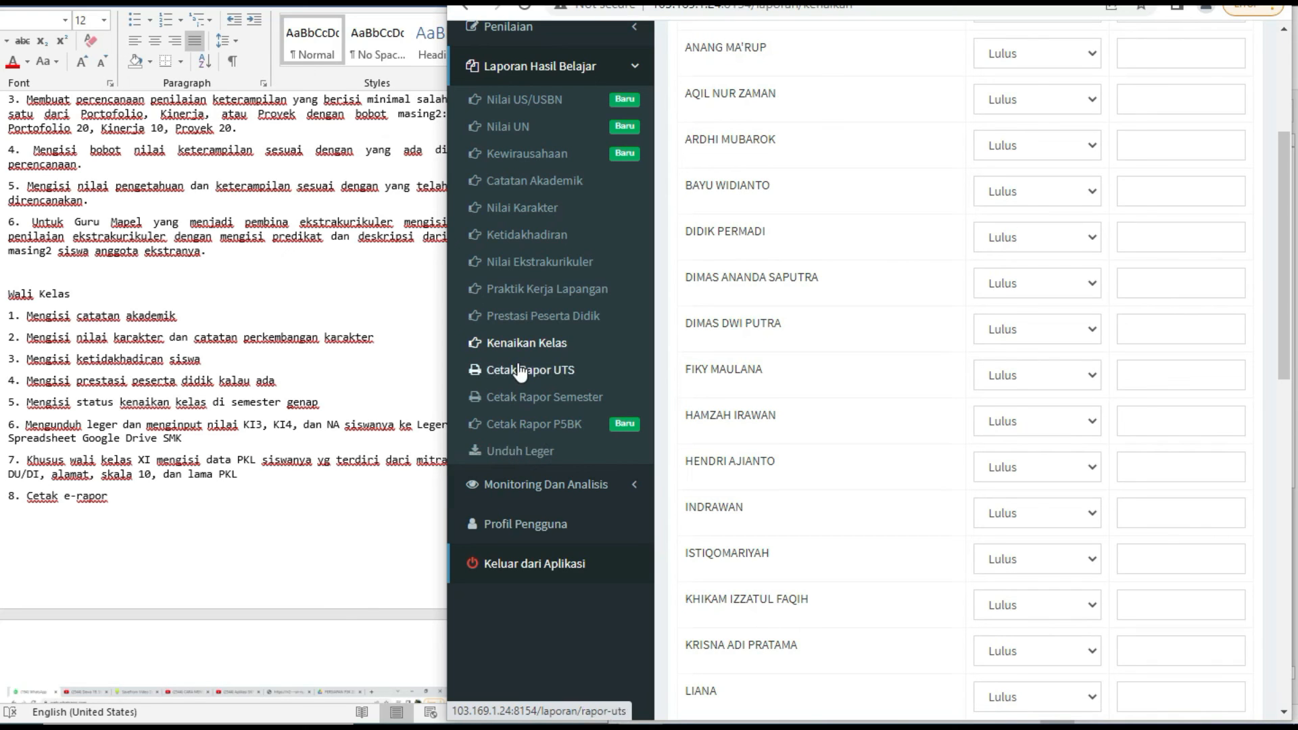
left_click(549, 290)
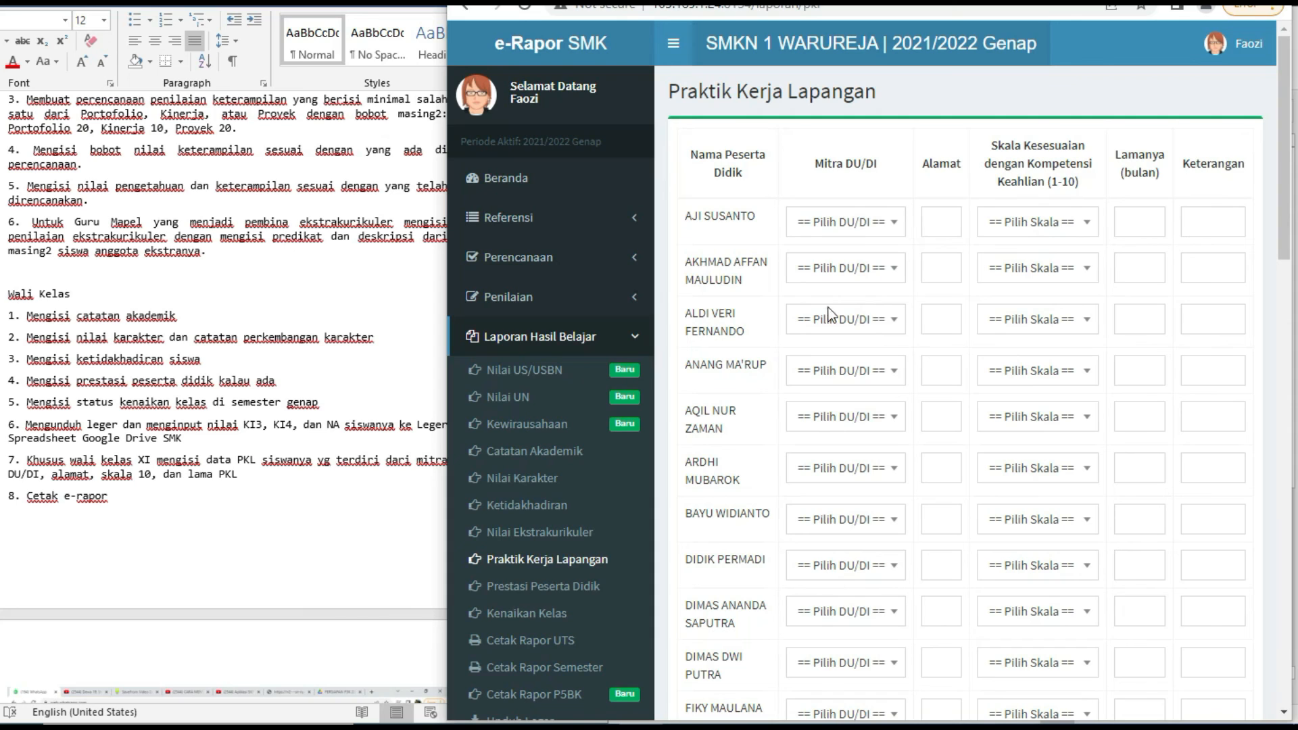
left_click(891, 232)
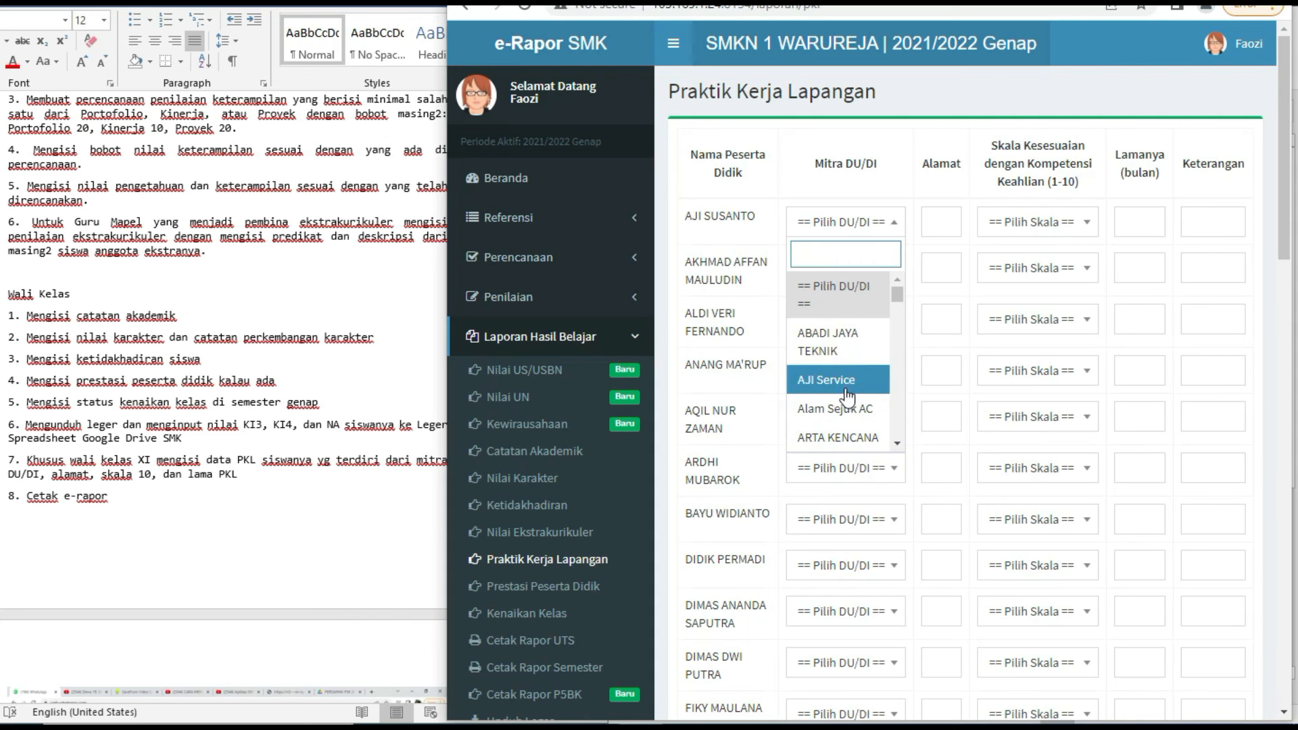
scroll(849, 397, "down", 3)
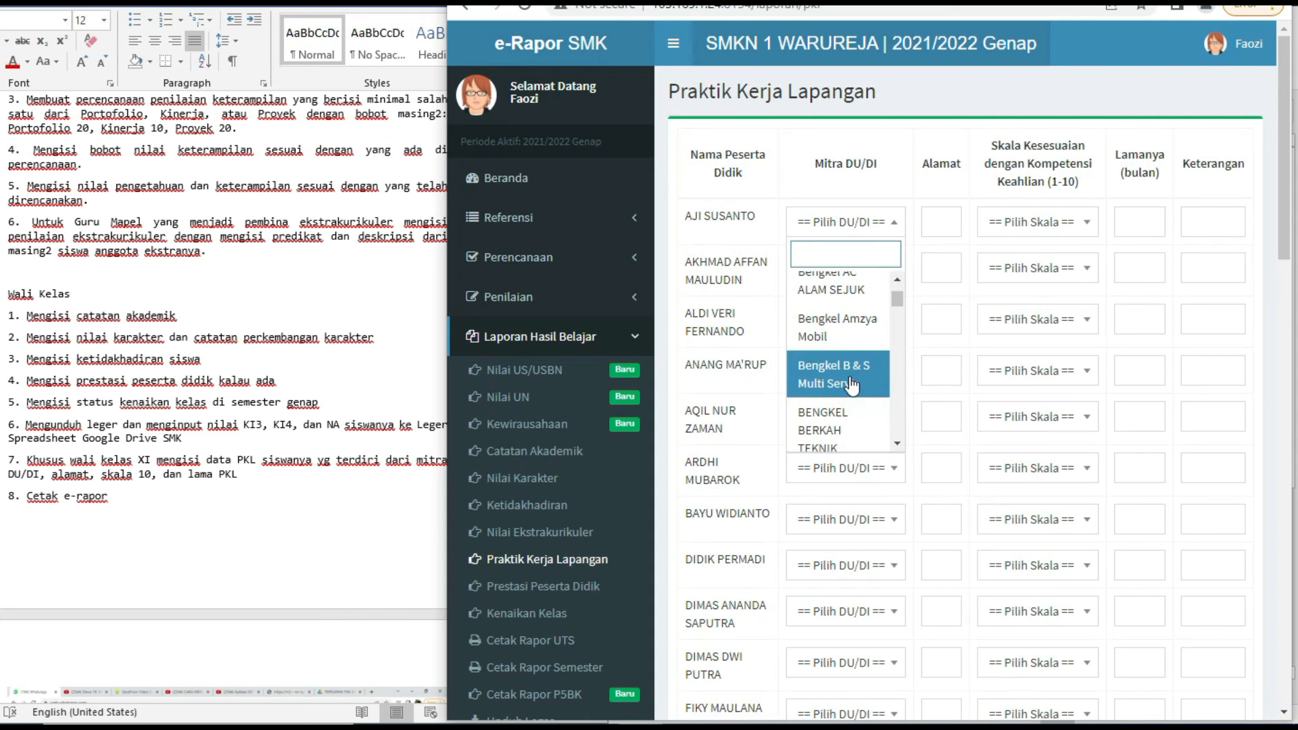
scroll(853, 382, "down", 3)
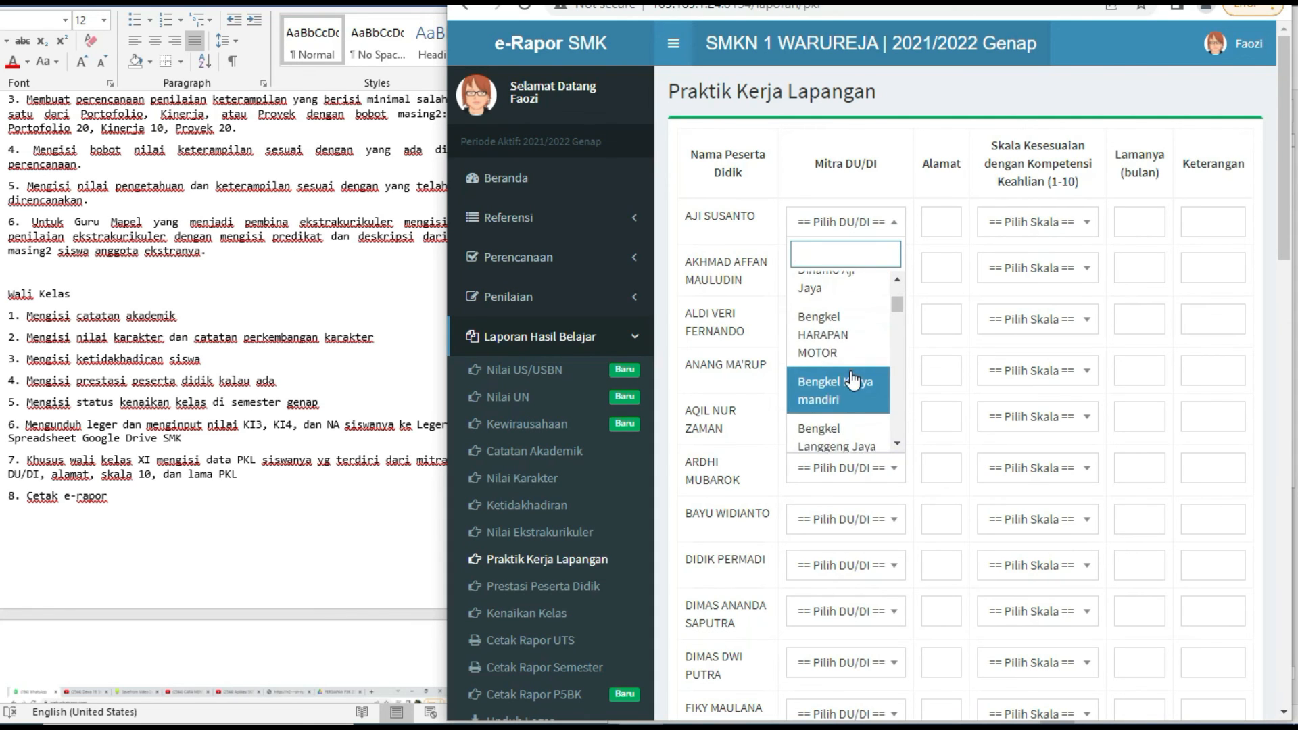
left_click(885, 220)
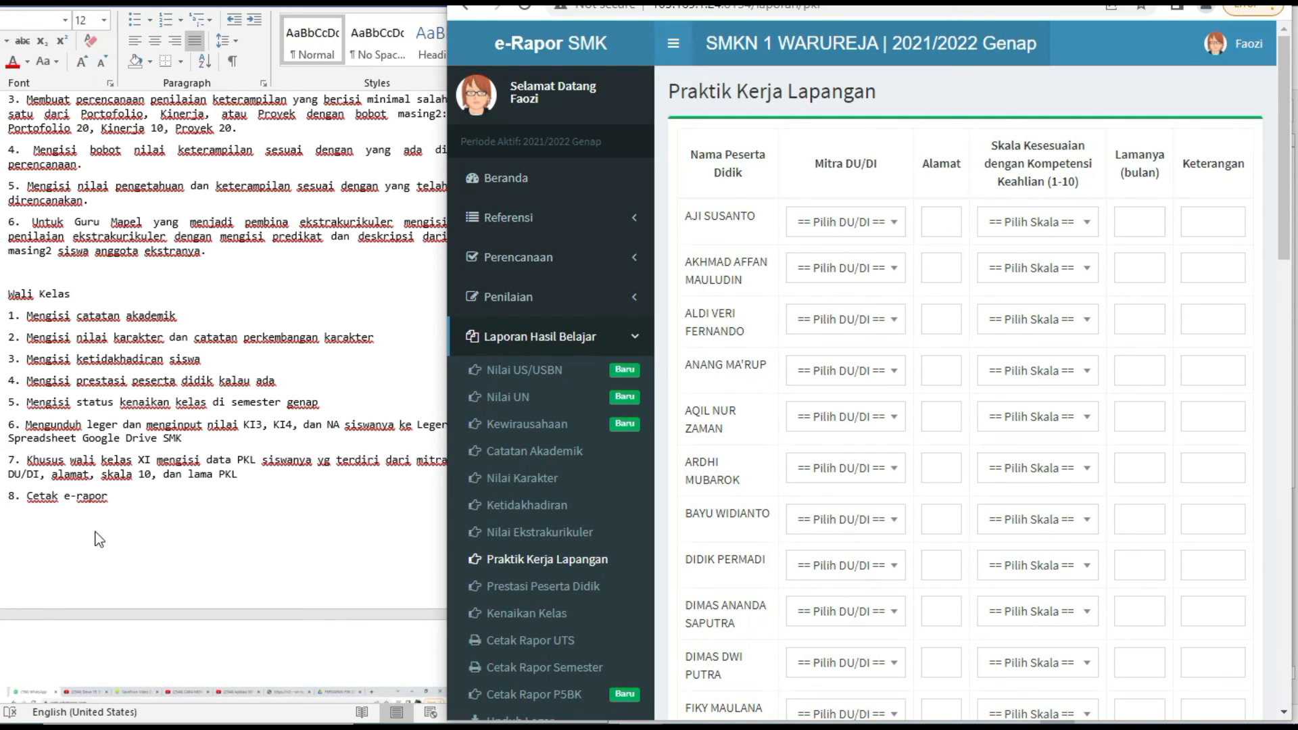
Step: Open Cetak Rapor Semester and review the students' grade view, front page, academic and character report, and supporting document options
scroll(514, 588, "down", 1)
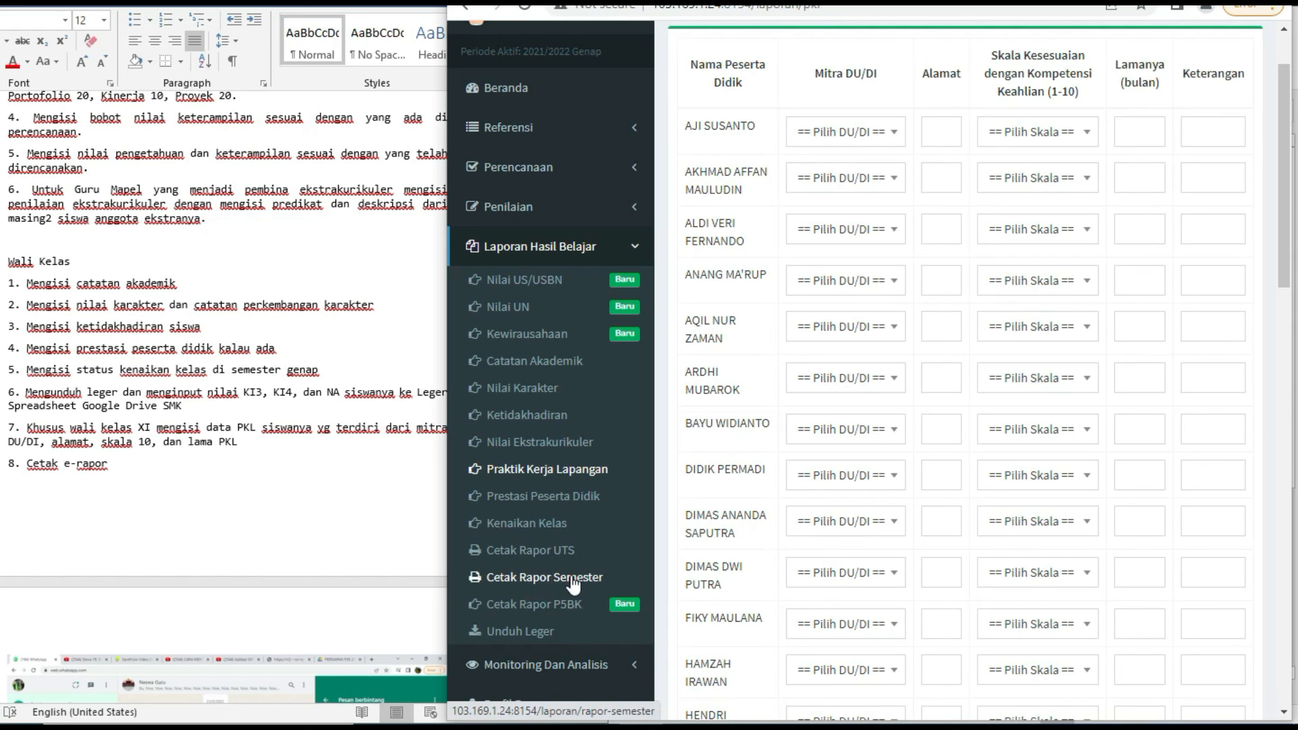
left_click(532, 578)
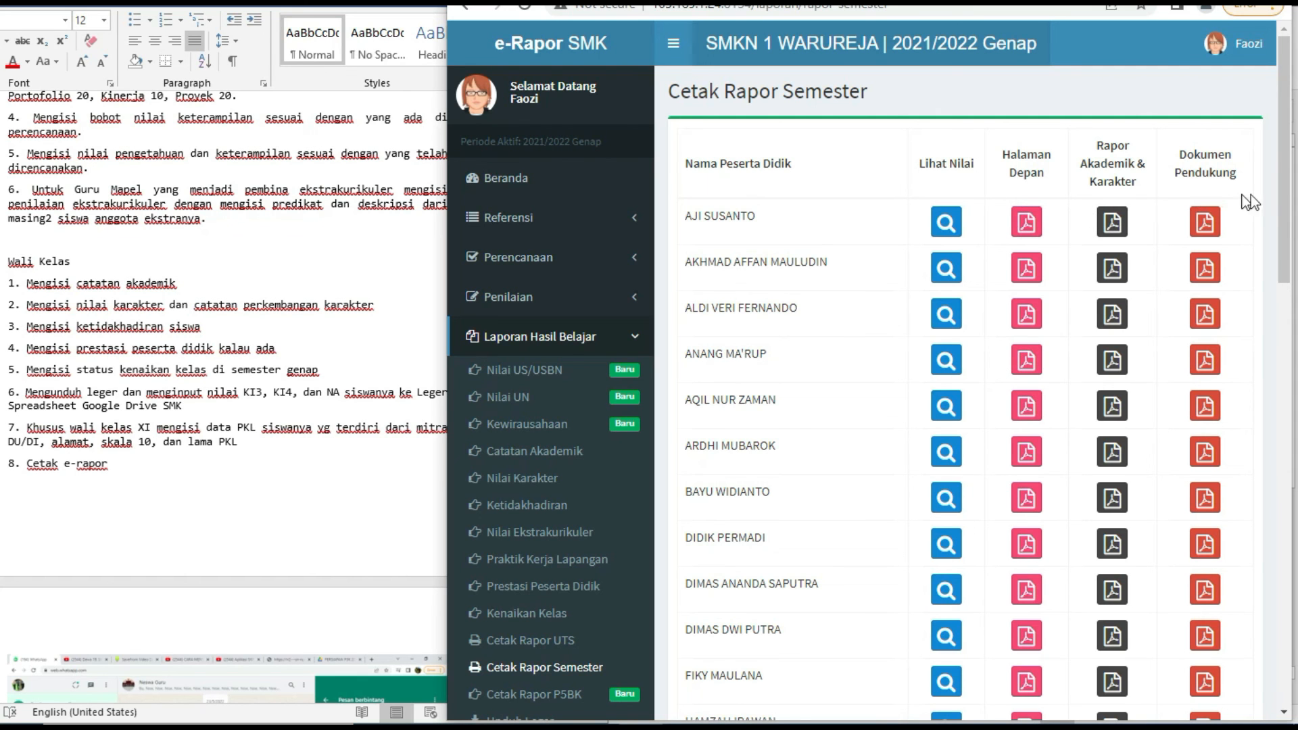
mouse_move(1285, 270)
left_mouse_down()
mouse_move(1291, 351)
mouse_move(1292, 283)
left_mouse_up()
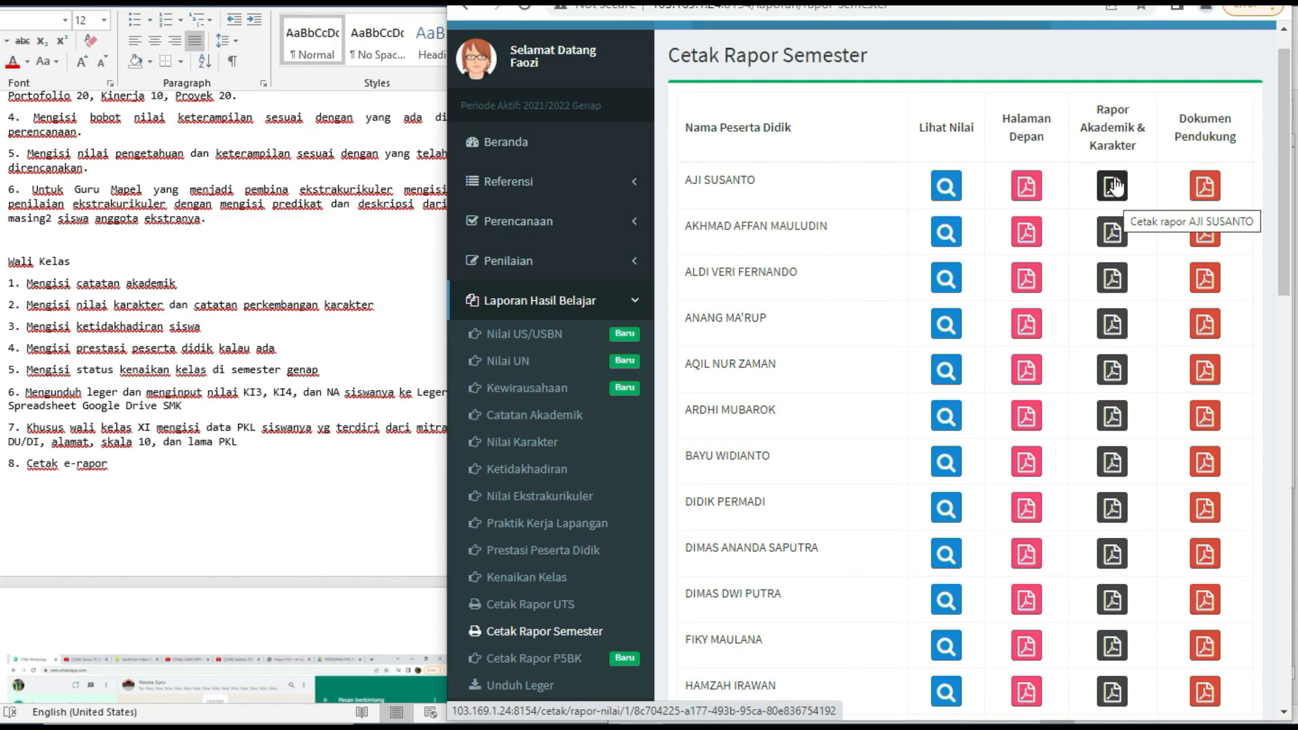
left_click(1204, 193)
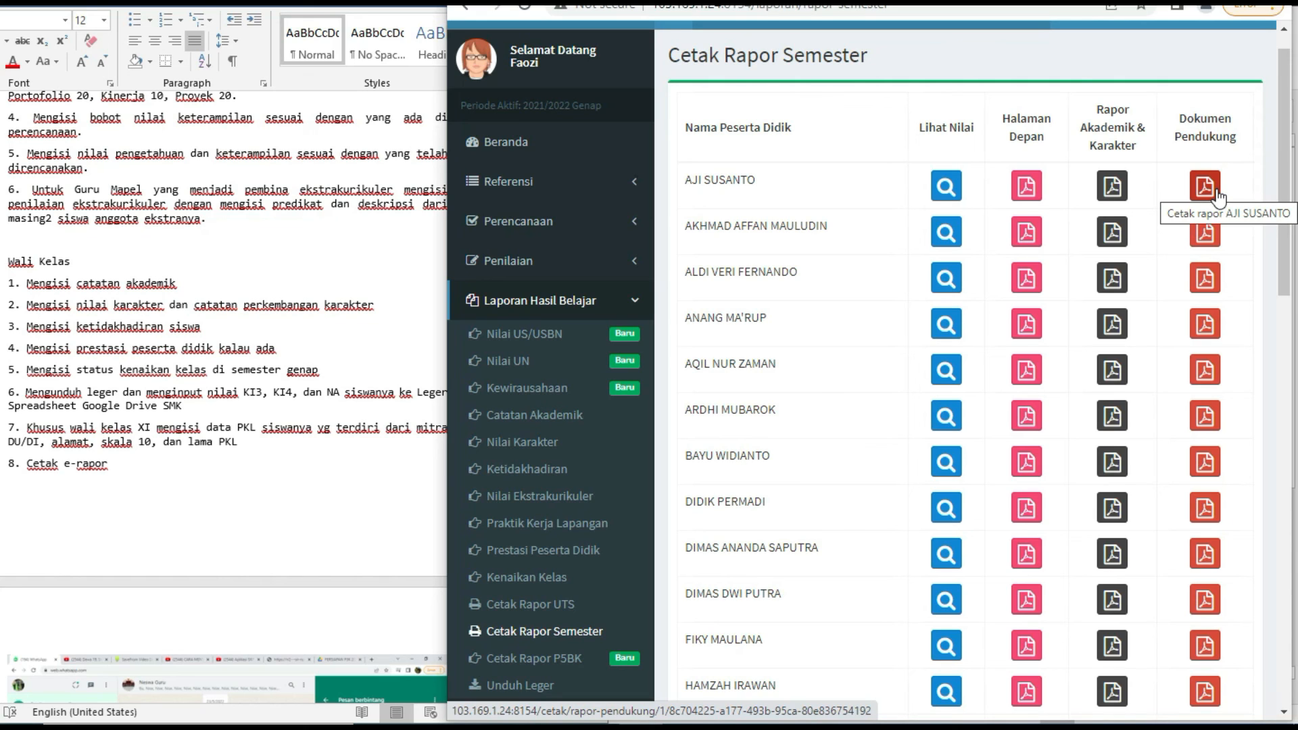
scroll(1200, 232, "down", 4)
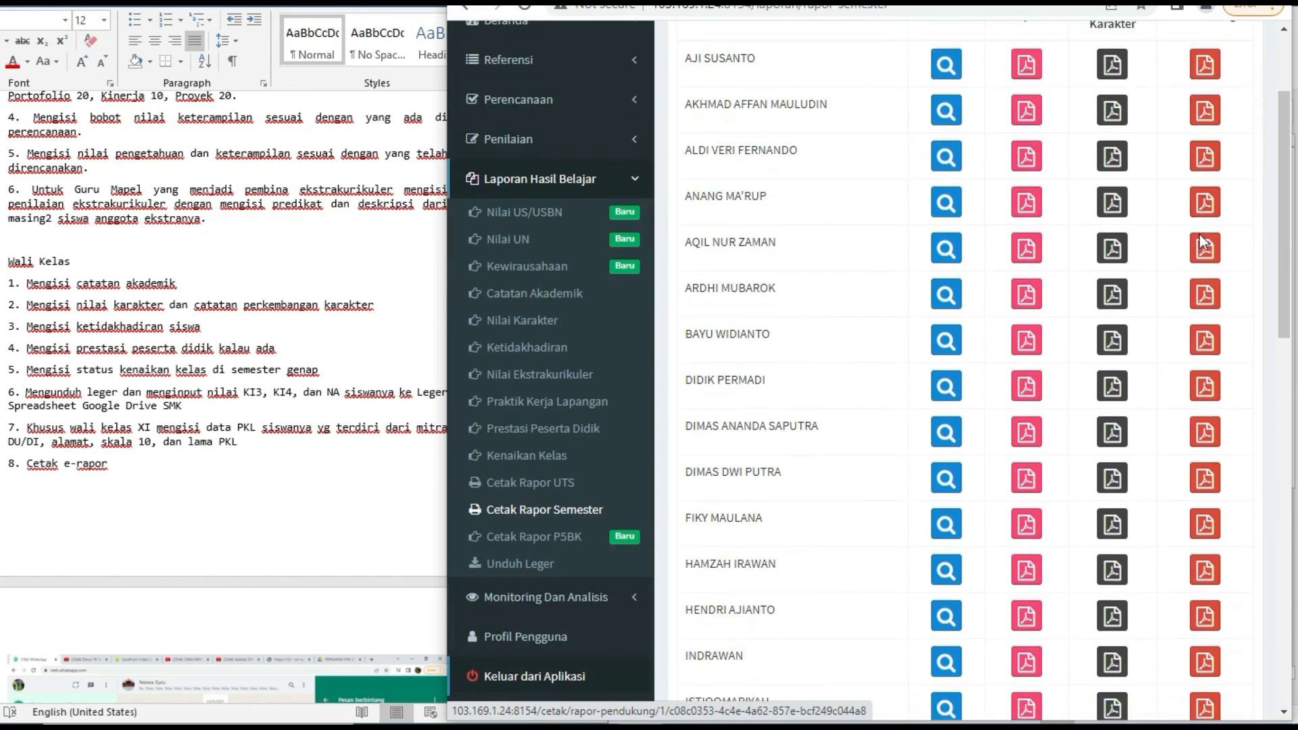
scroll(1078, 222, "up", 4)
scroll(1109, 196, "down", 3)
scroll(1108, 196, "up", 3)
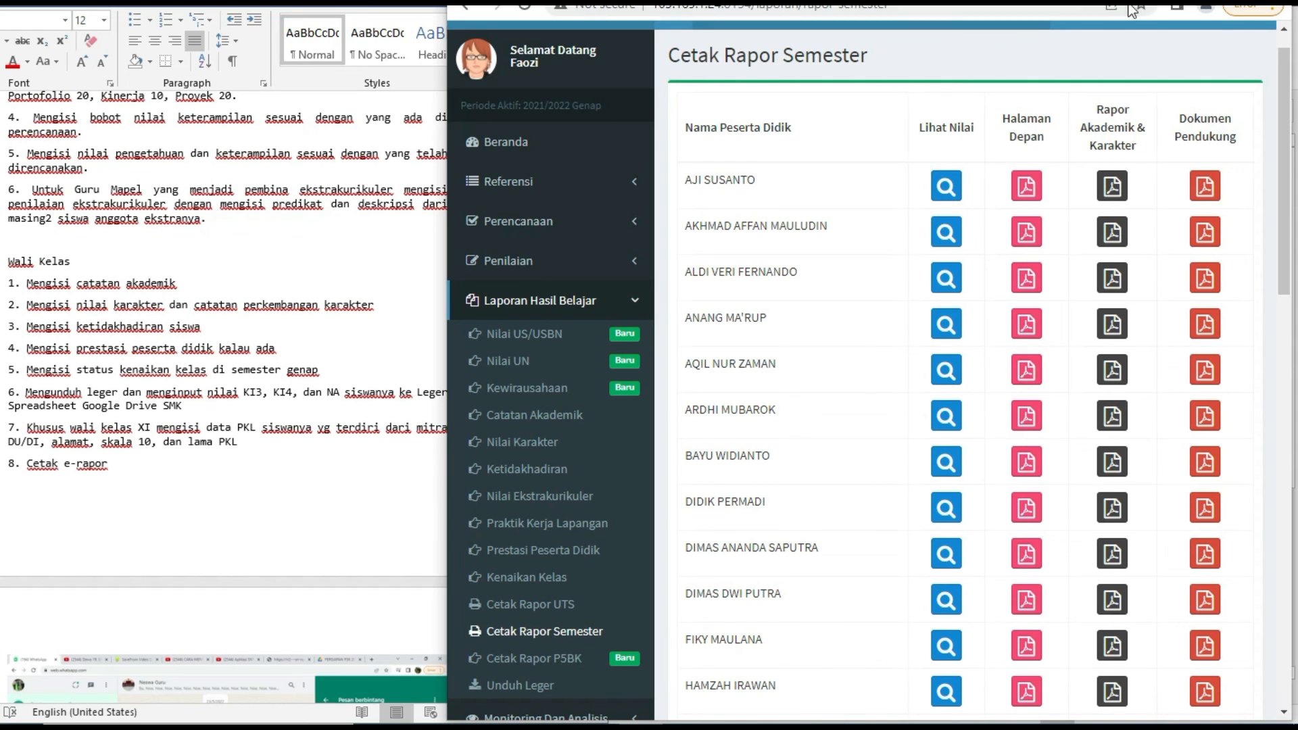
Step: Maximize the browser window, then switch to the Word document containing the large Algerian-font text
left_click(1243, 1)
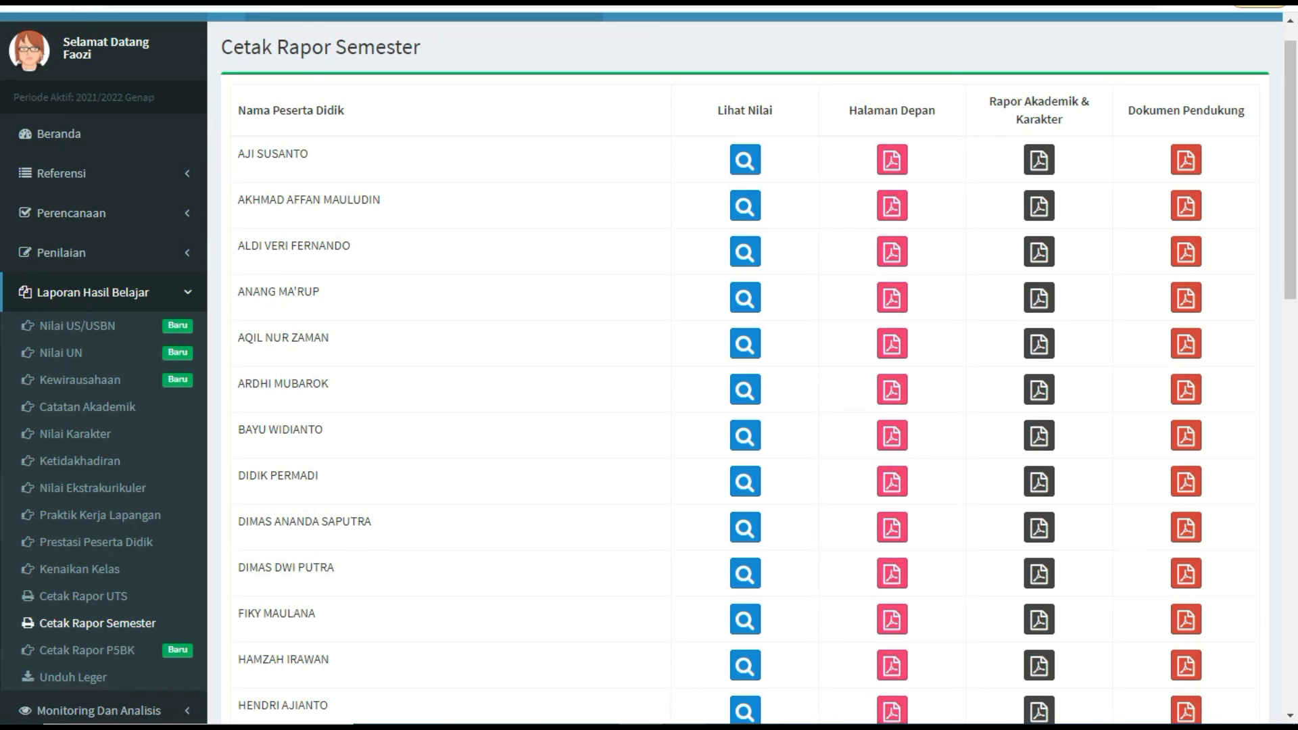
mouse_move(642, 724)
left_click(879, 649)
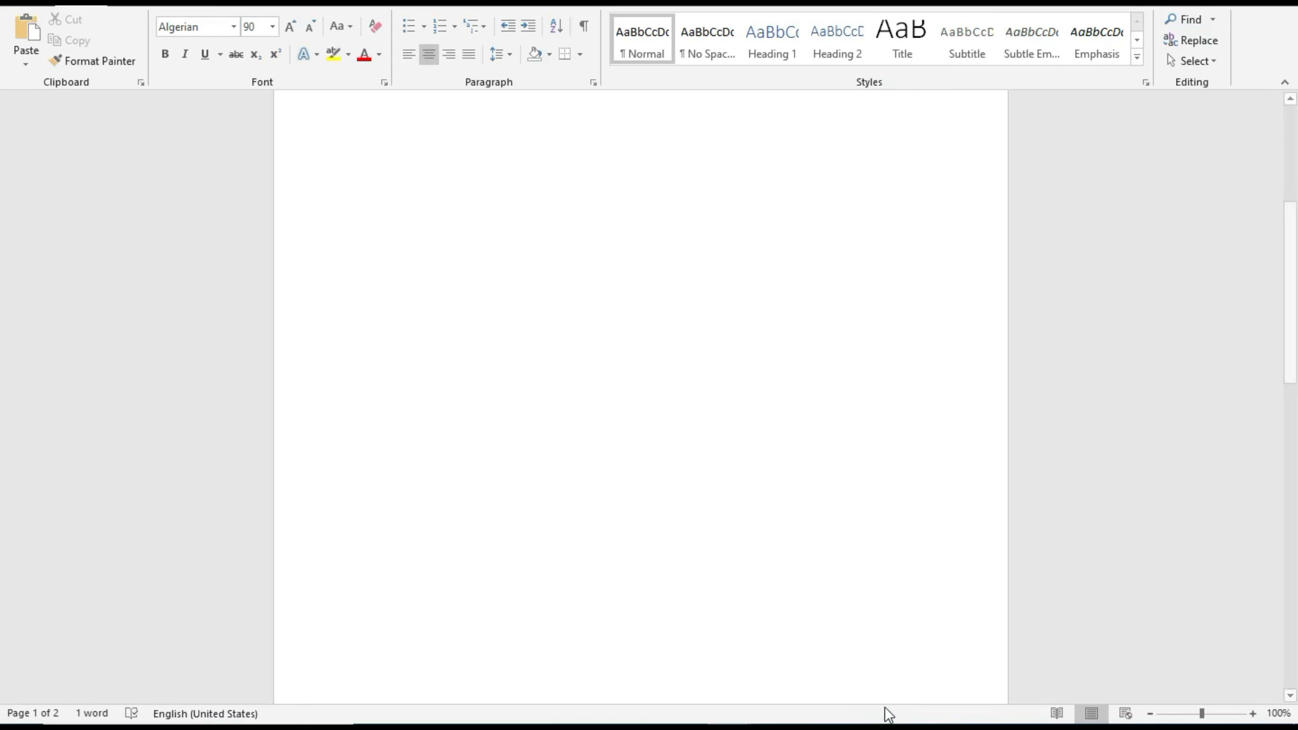